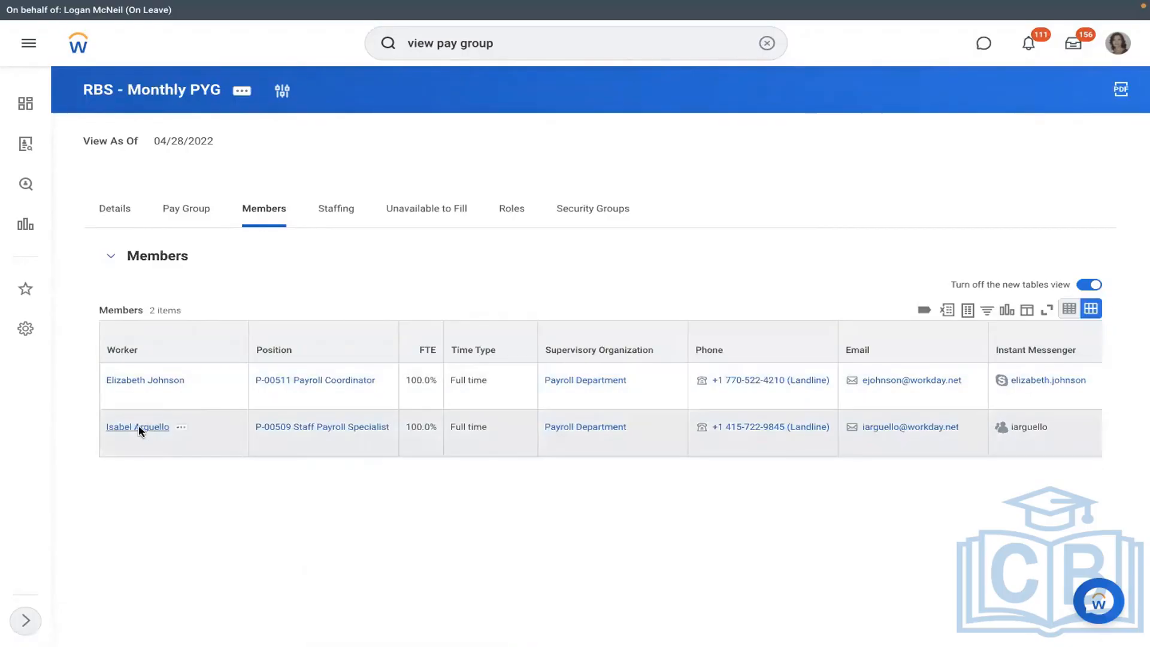
- Open the second RBS - Monthly PYG member's worker profile and browse its Payroll actions without choosing one
triple_click(139, 429)
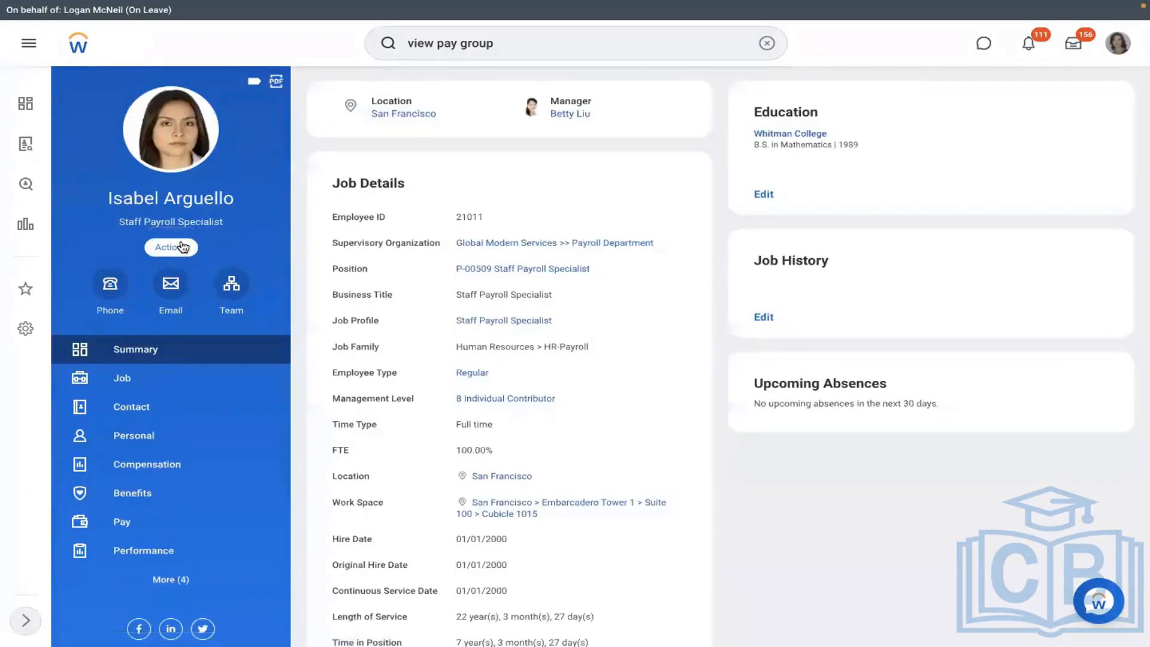
click(183, 246)
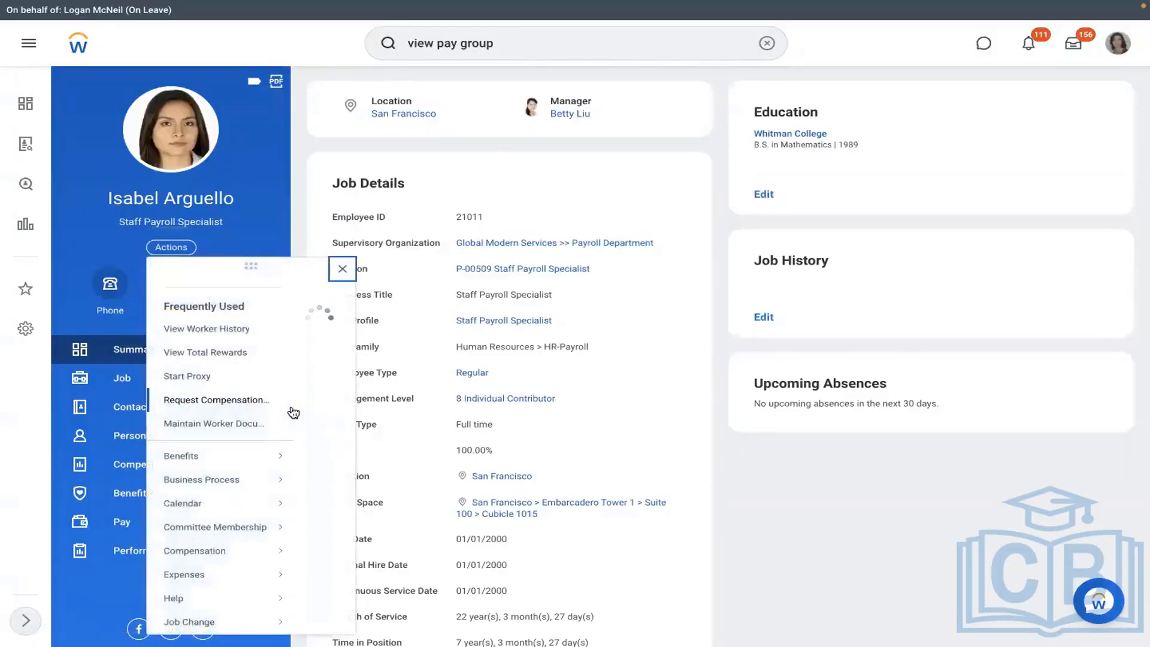
mouse_move(281, 456)
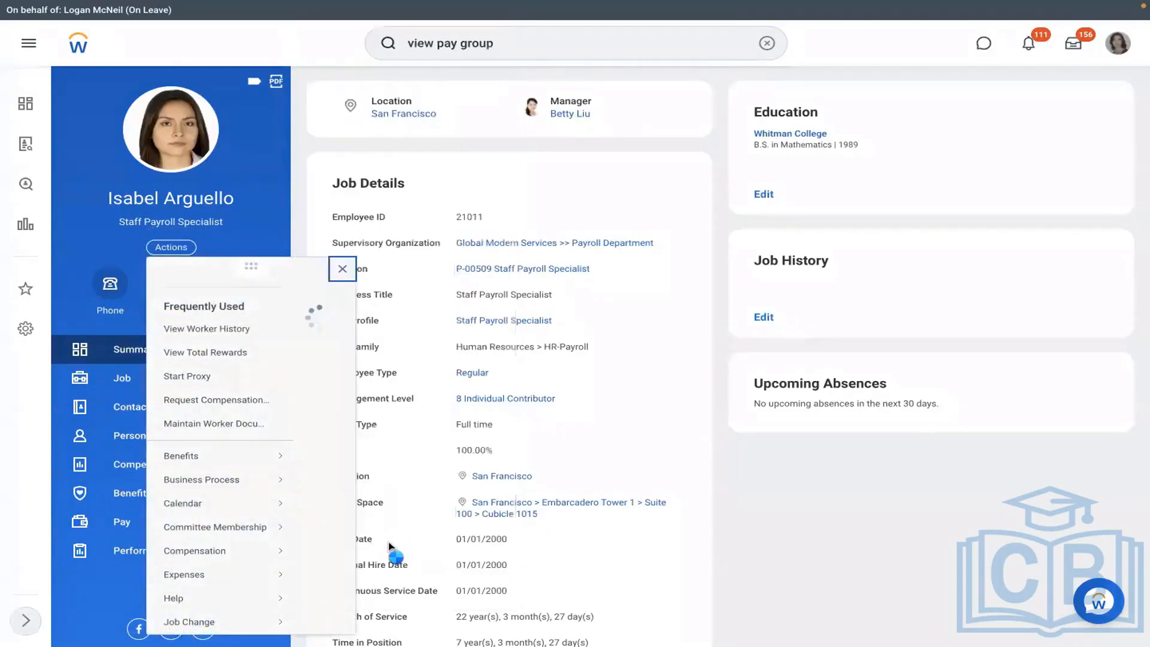
scroll(388, 545, down, 5)
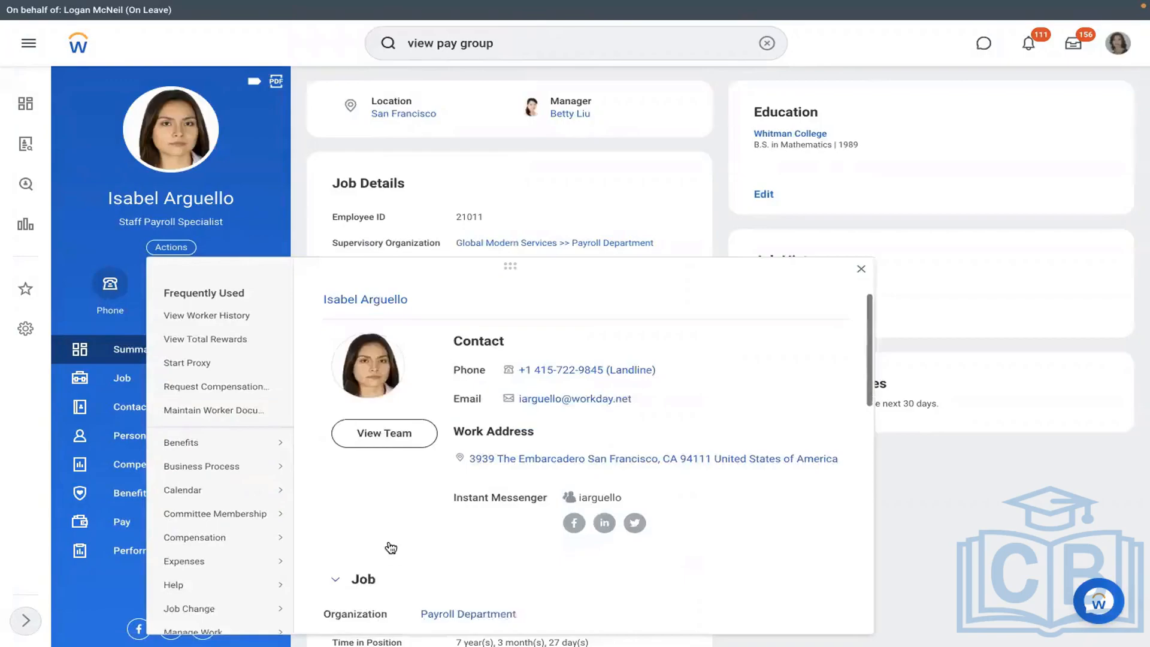
scroll(264, 444, down, 5)
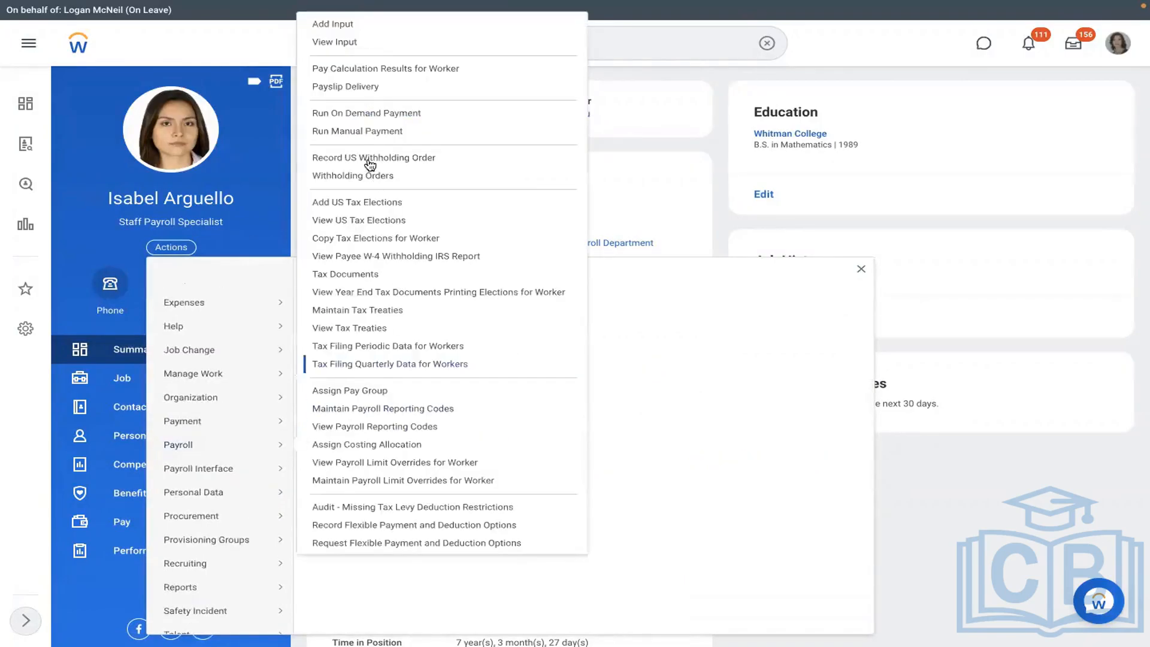
click(336, 391)
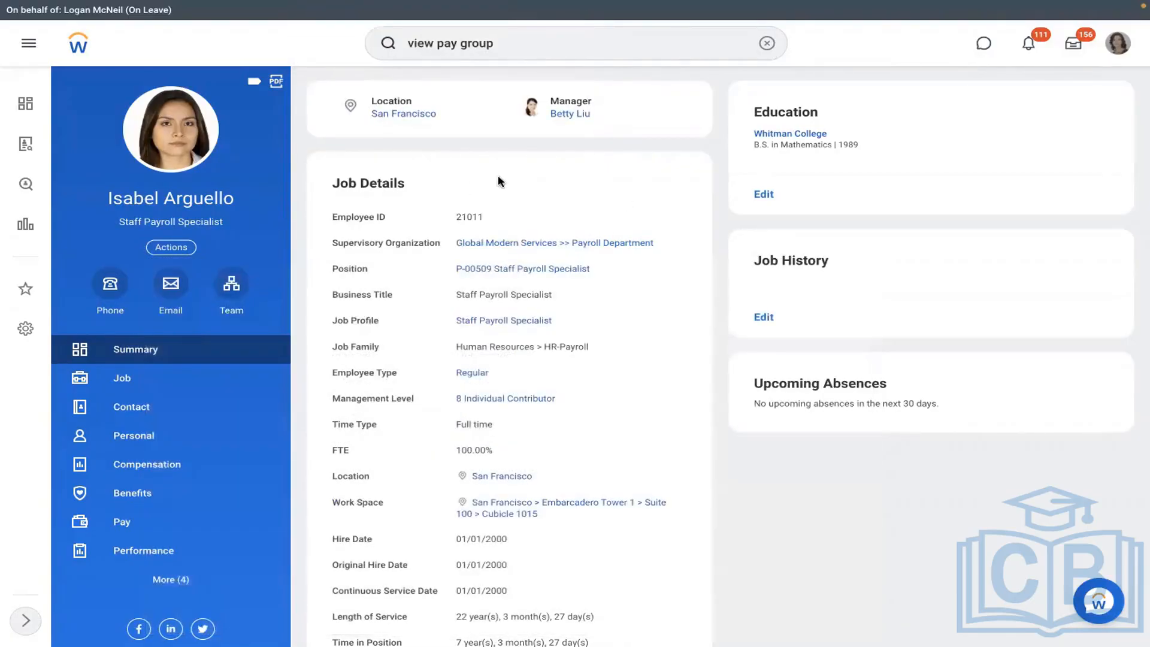
- Search for 'assign pay group', open the Assign Pay Group task, then cancel it
click(766, 43)
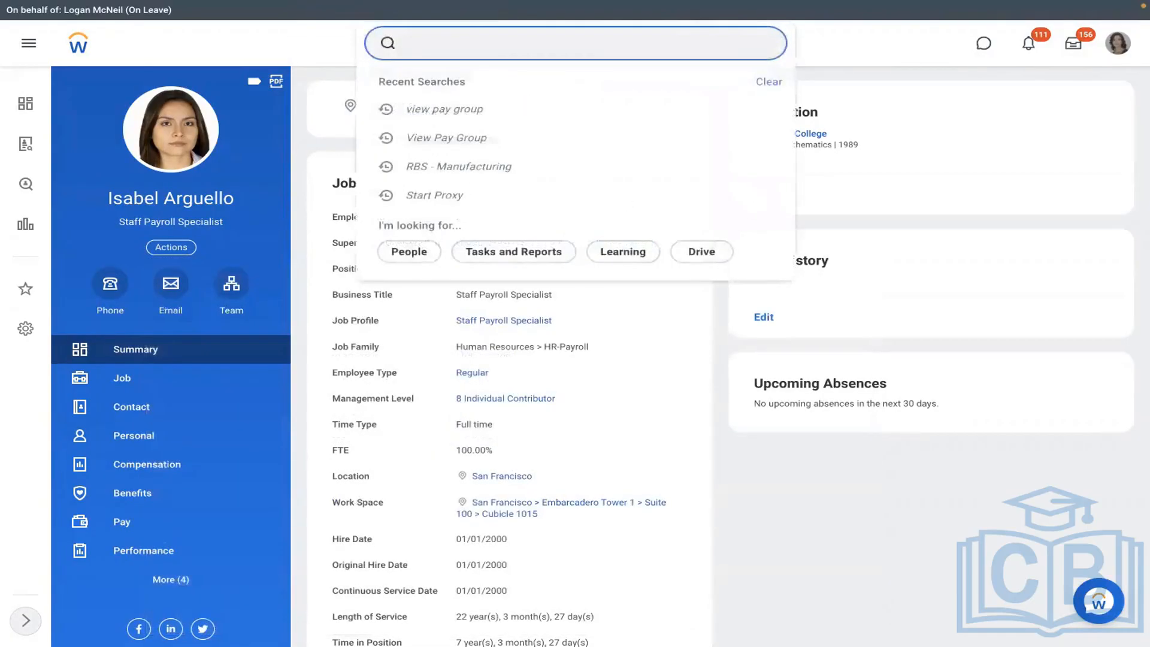
text(assign pay group)
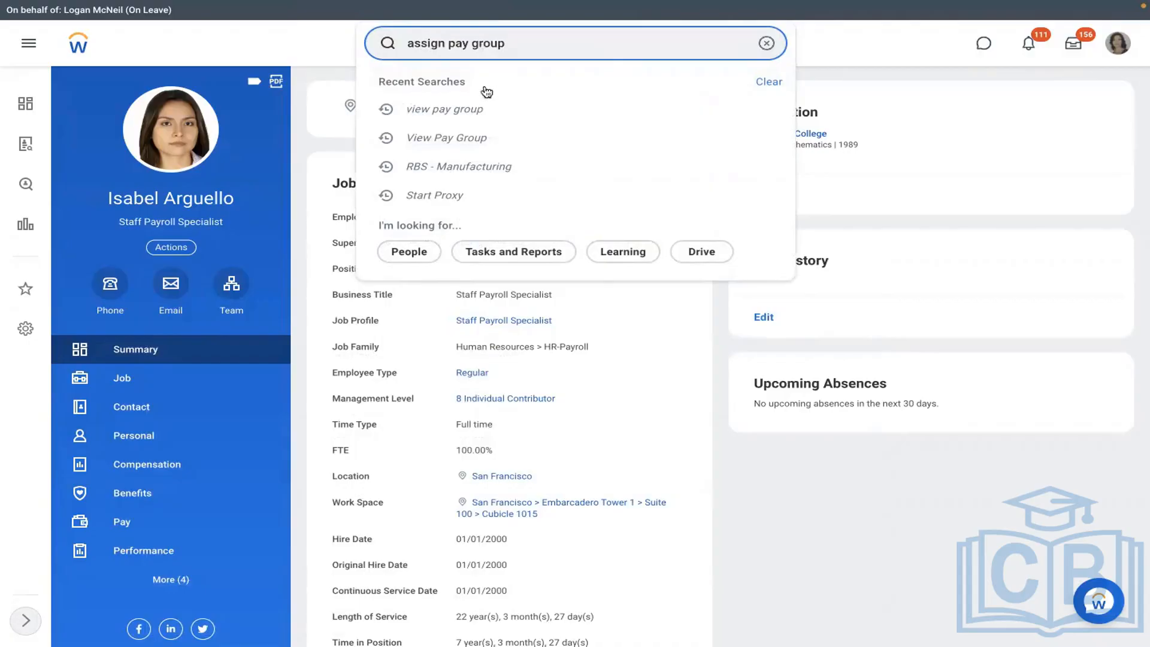
click(465, 95)
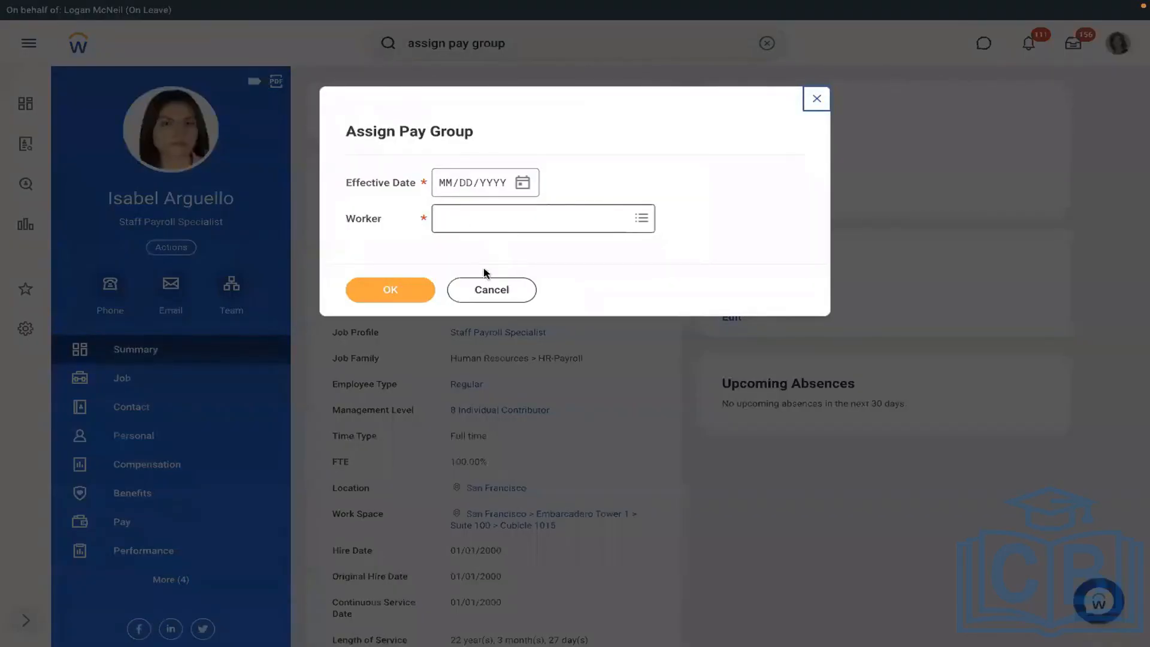
click(475, 287)
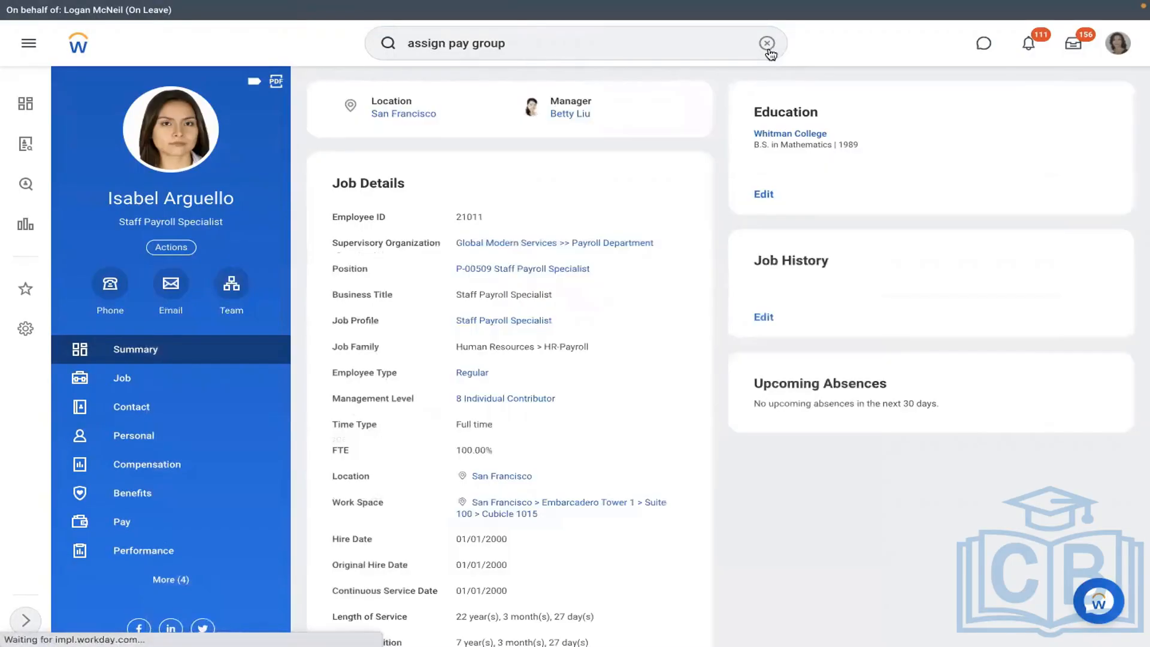
- Check the worker's current pay group and open RBS - Monthly PYG's assignment rule settings
click(767, 44)
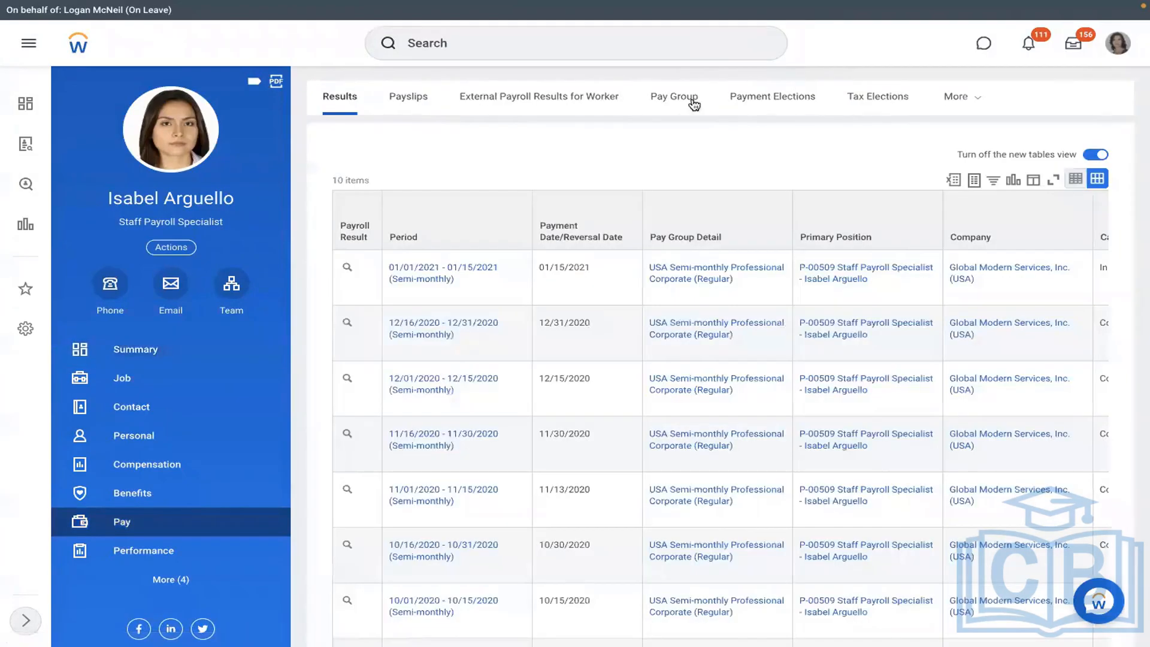
click(694, 104)
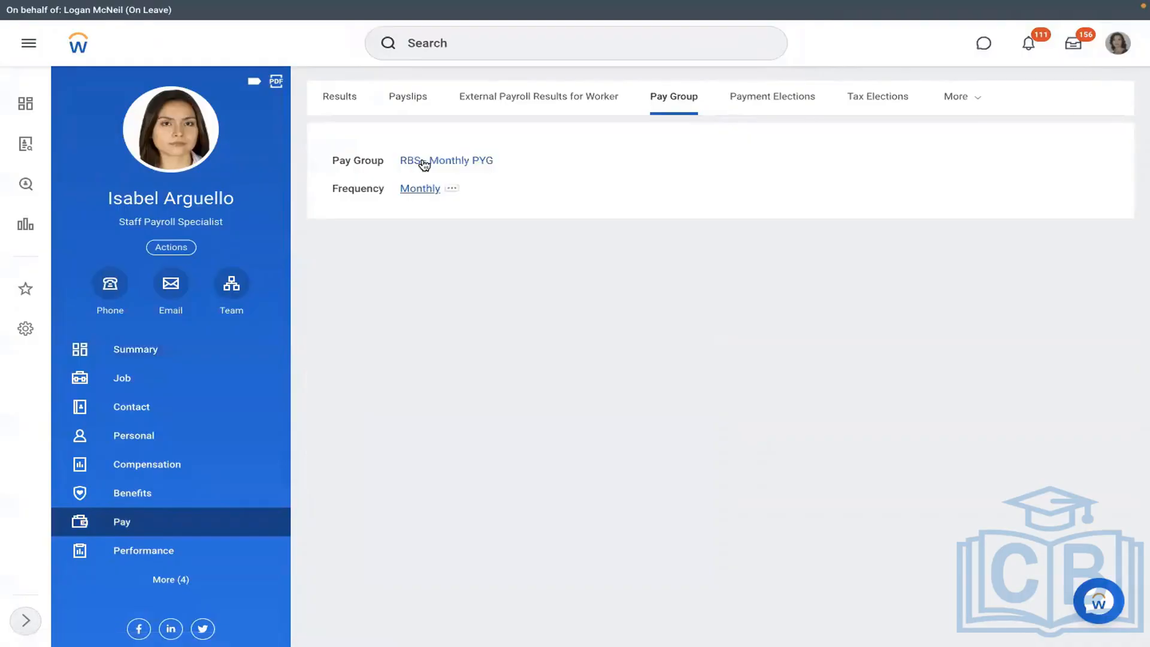
click(424, 161)
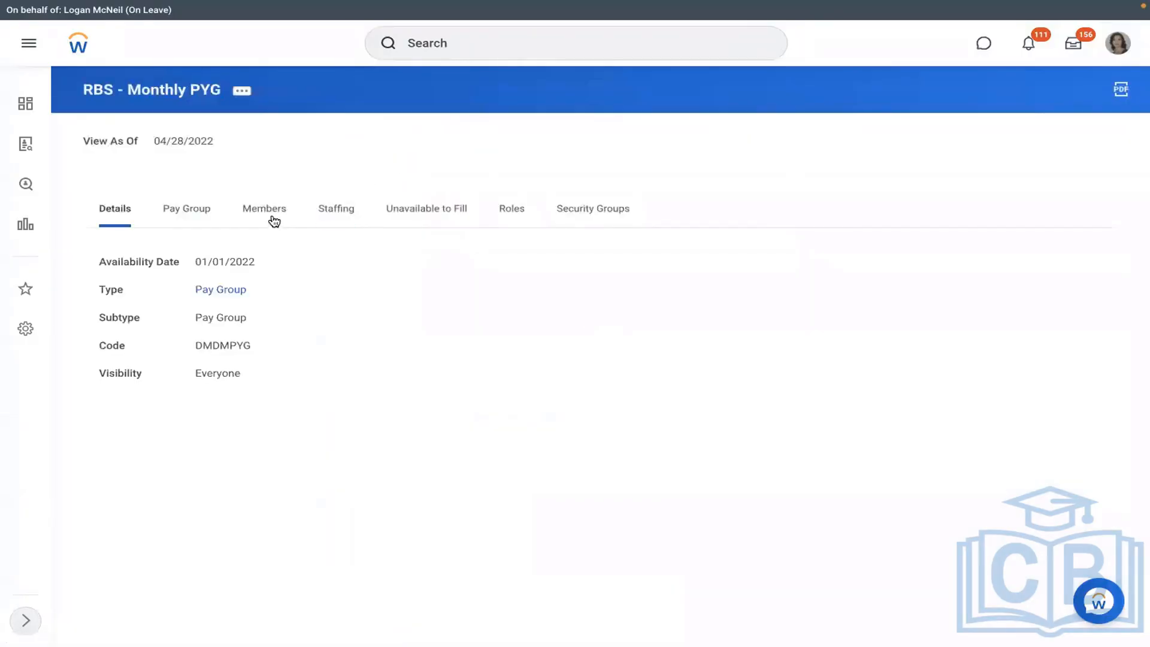
click(189, 217)
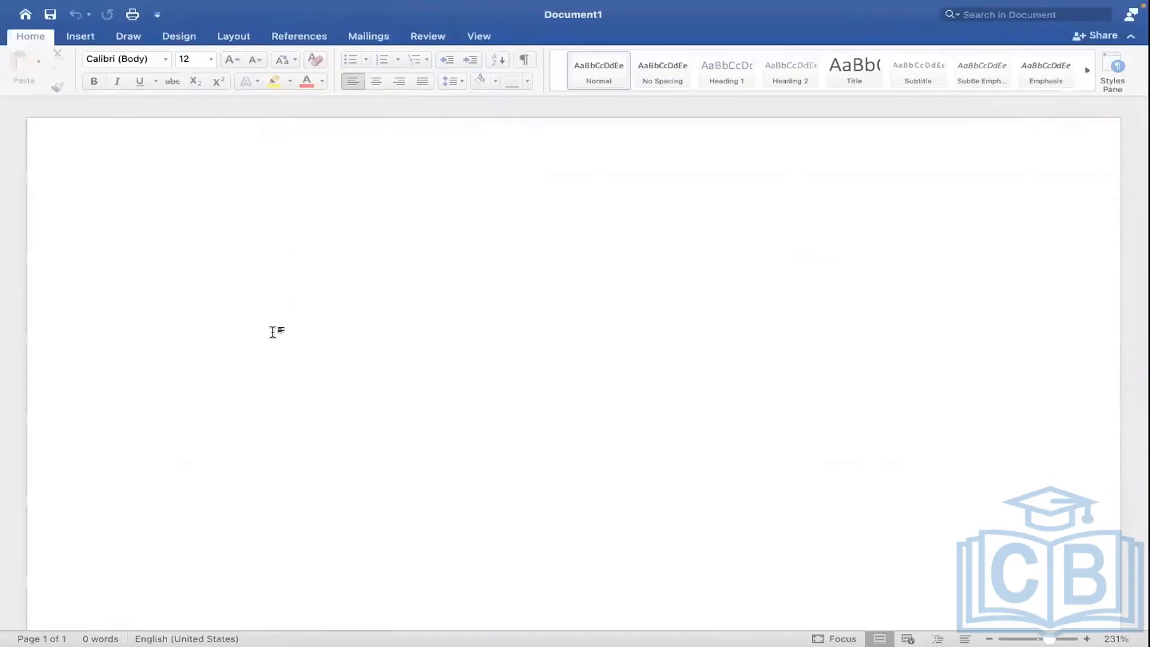
- Type the first numbered item '1. Assign PYG at Worker level'
text(1.)
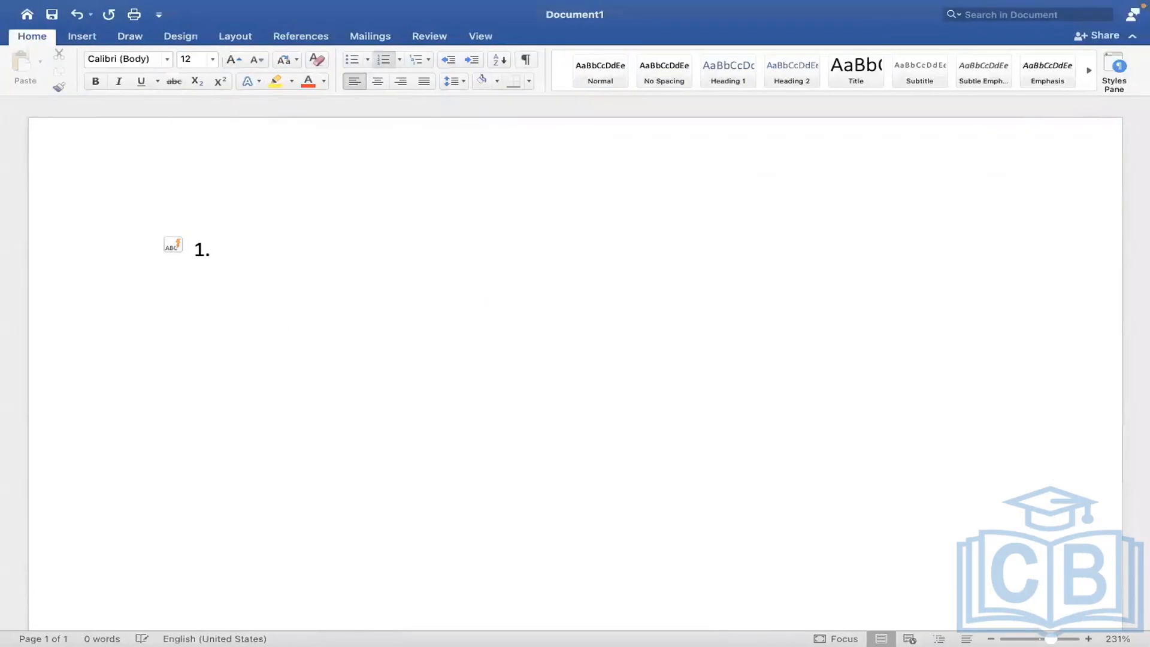
text( Assign pa)
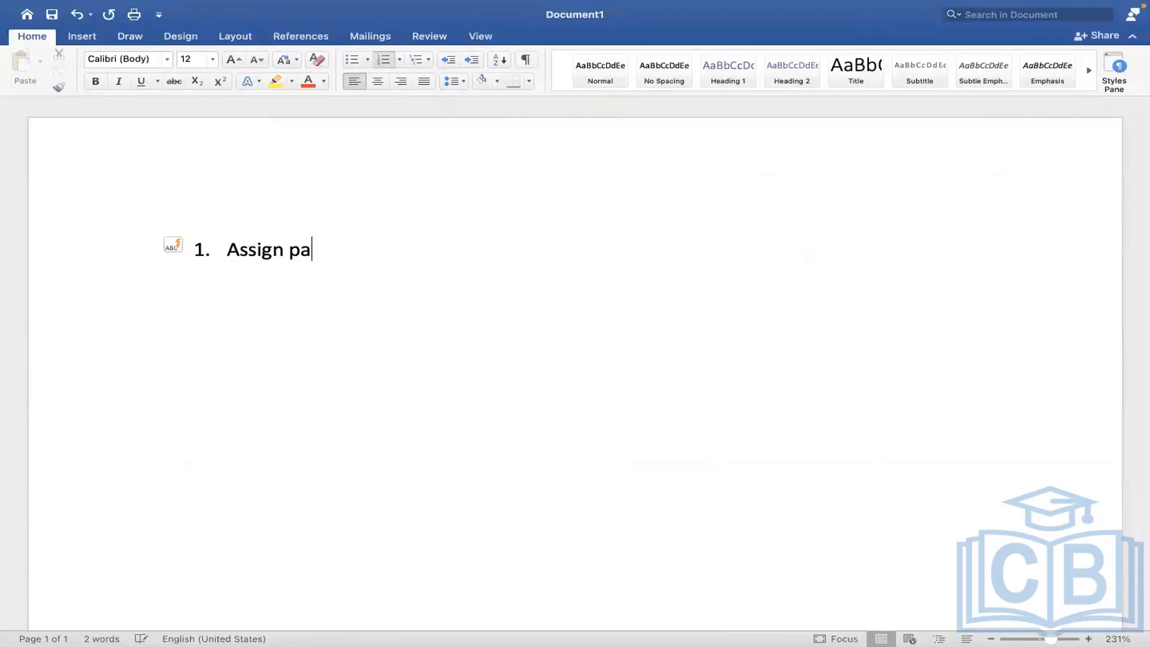
key(BackSpace)
key(BackSpace)
text(PYG at )
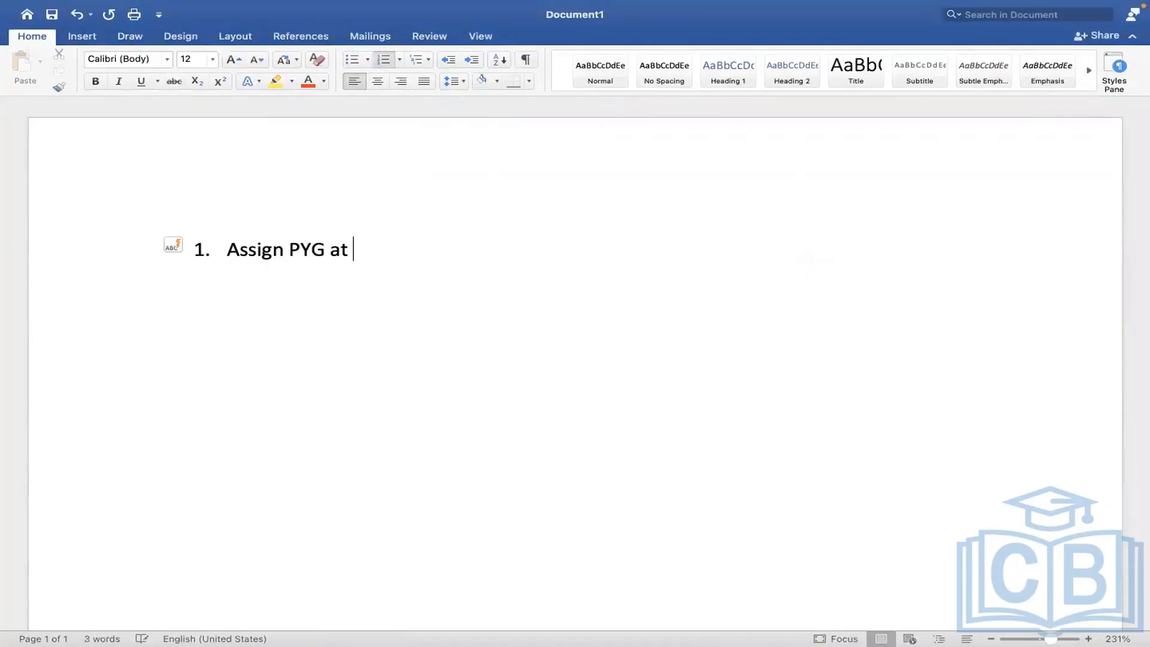
text(Worklebe)
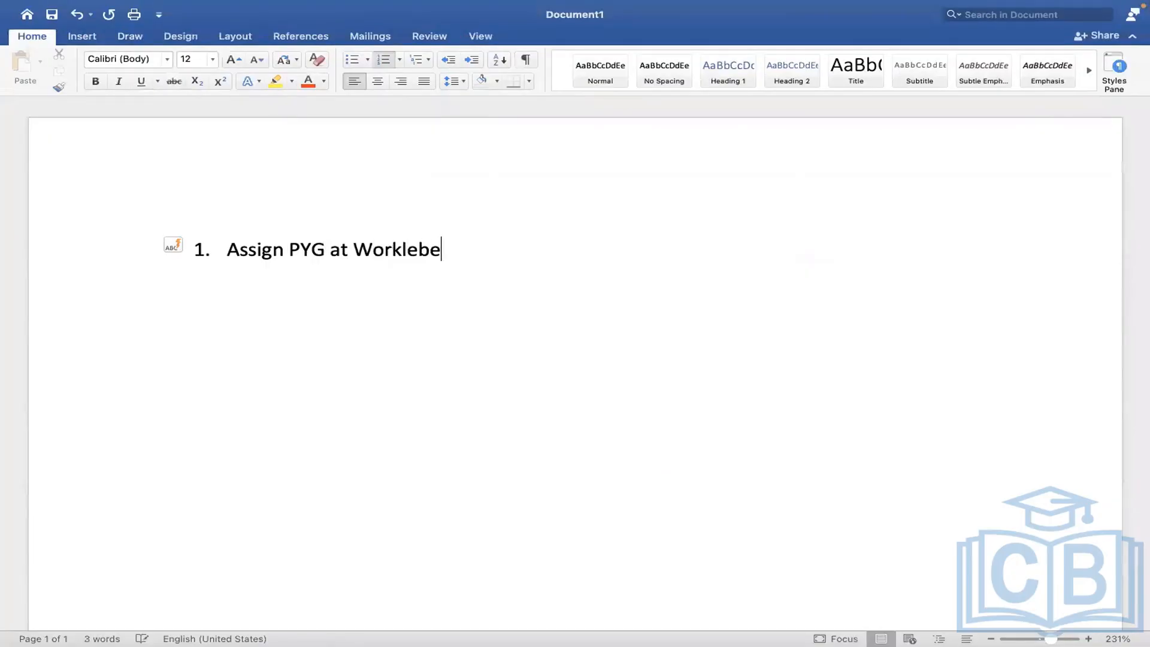
key(BackSpace)
key(BackSpace)
key(BackSpace)
key(BackSpace)
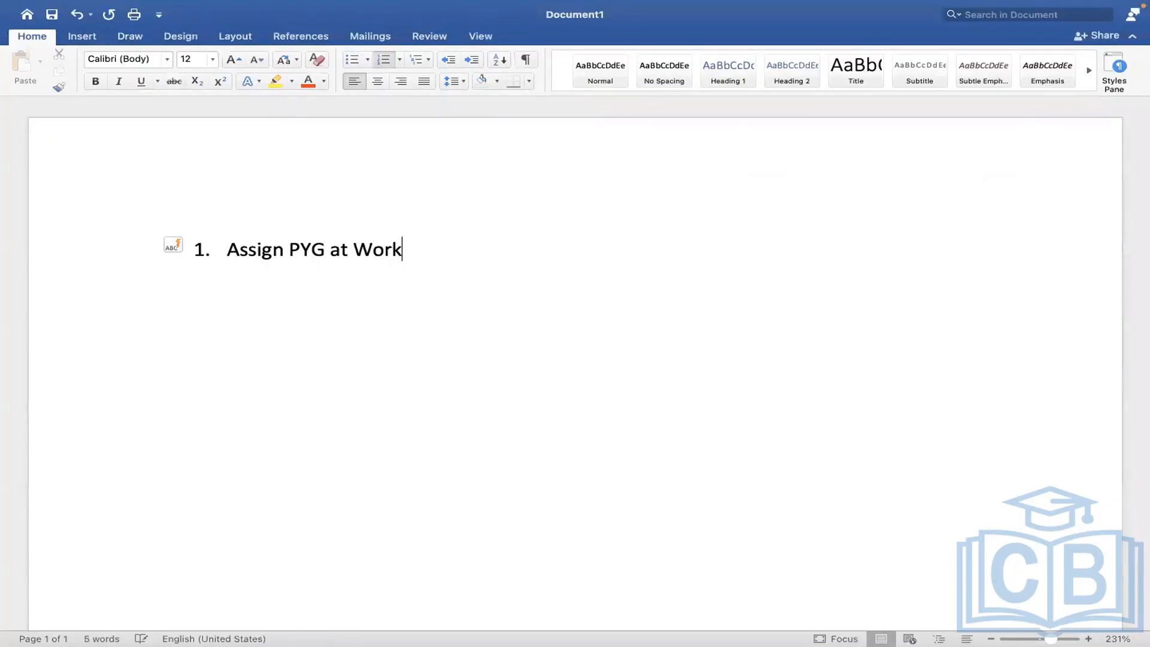
text(er level)
key(Return)
- Add items 'Assign PYG through task' and 'Assign/default the PYG based on automatic rule'
text(Assign P)
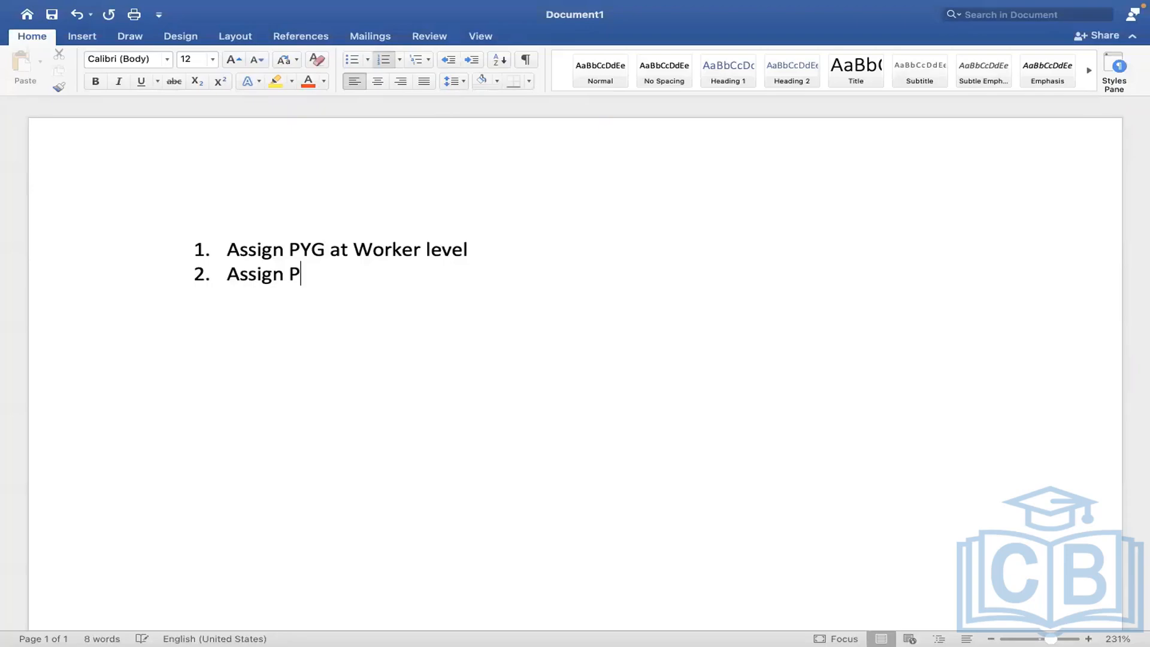
text(YG at)
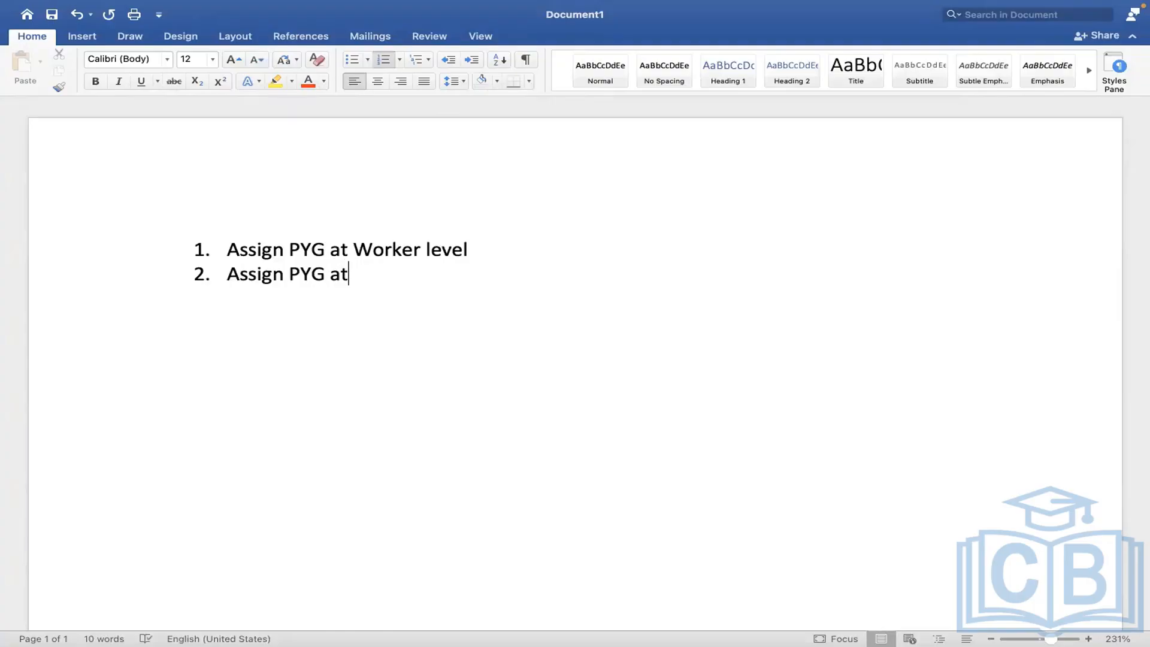
key(BackSpace)
key(BackSpace)
text(through task)
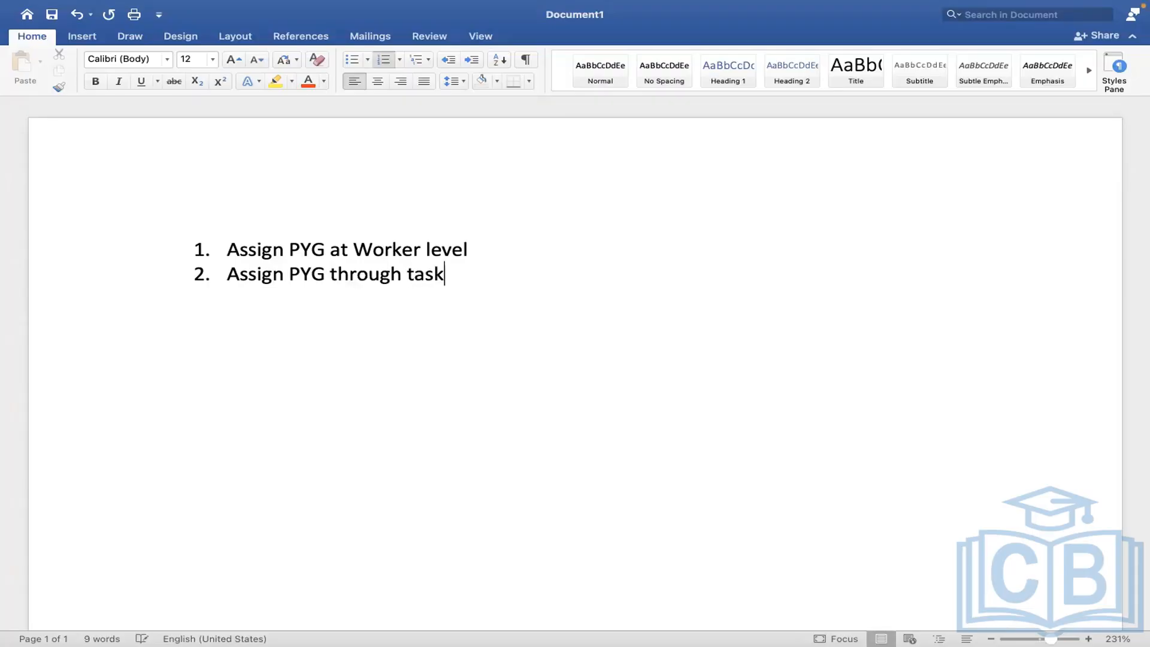
key(Return)
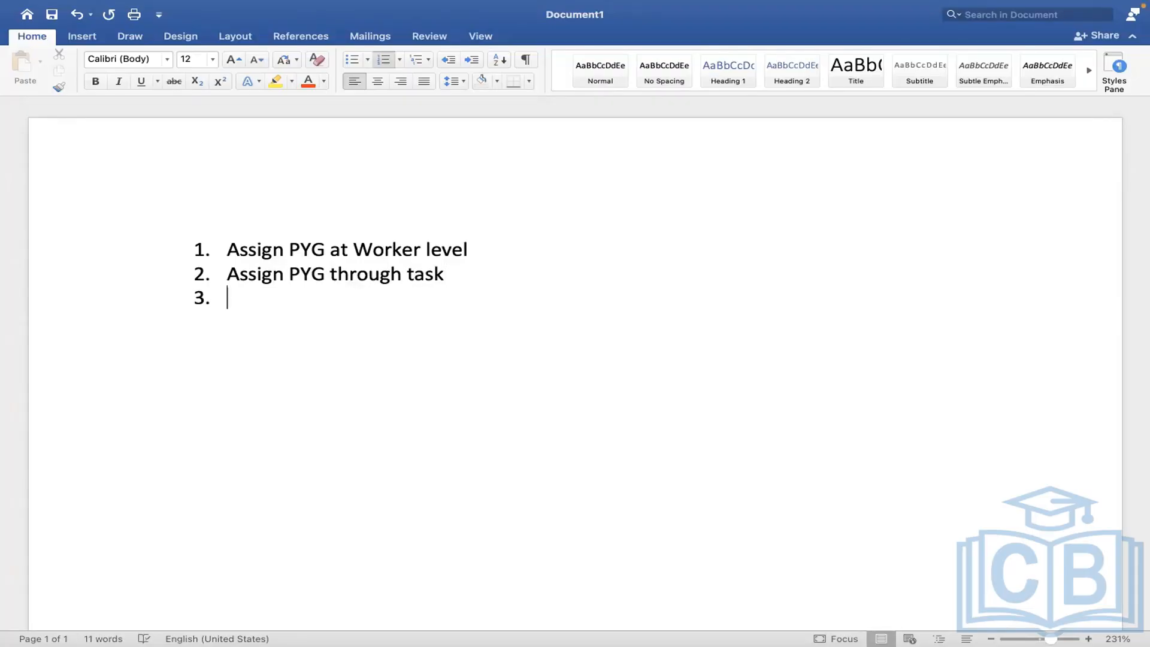
text(A)
key(BackSpace)
text(Assign)
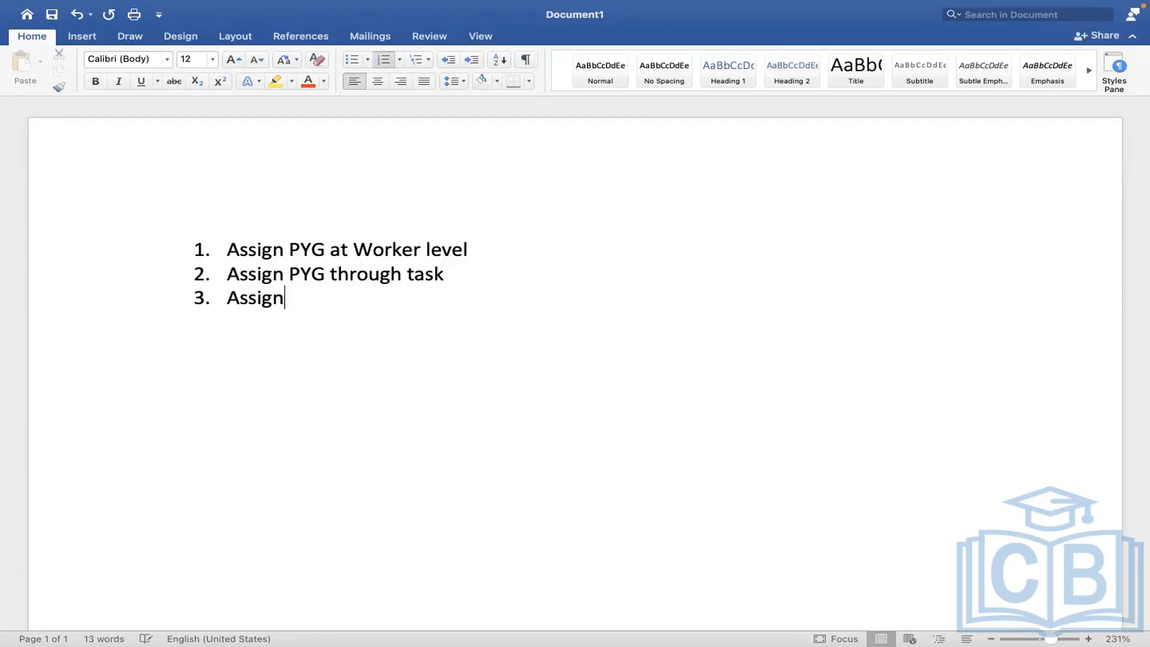
text(/default the PY)
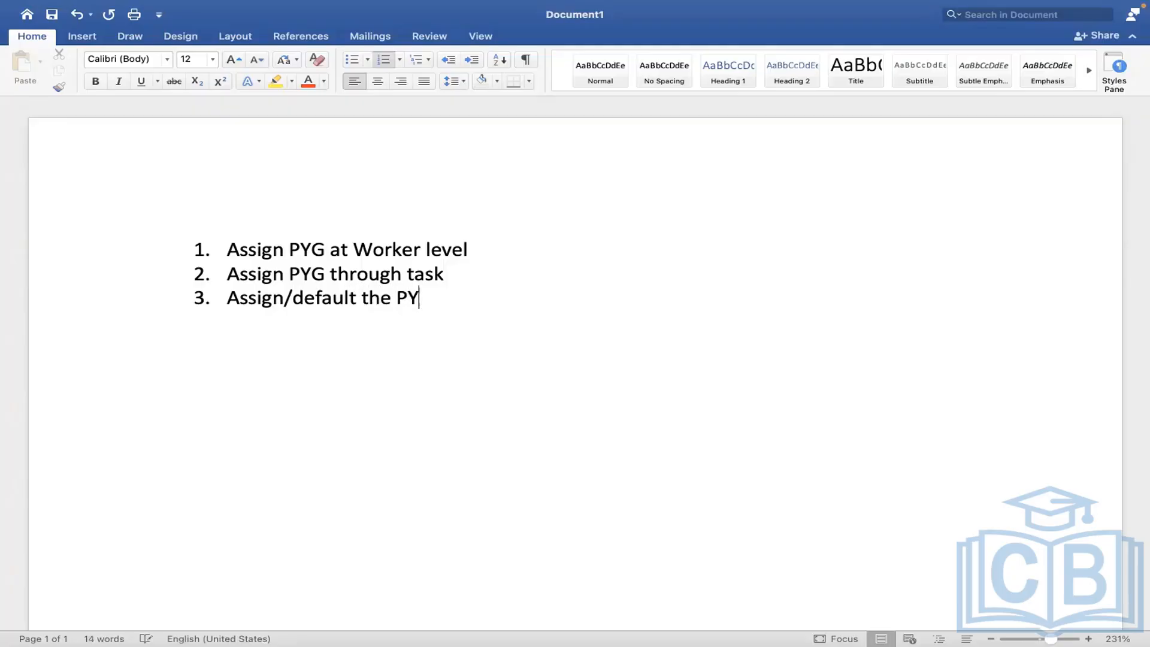
text(G based)
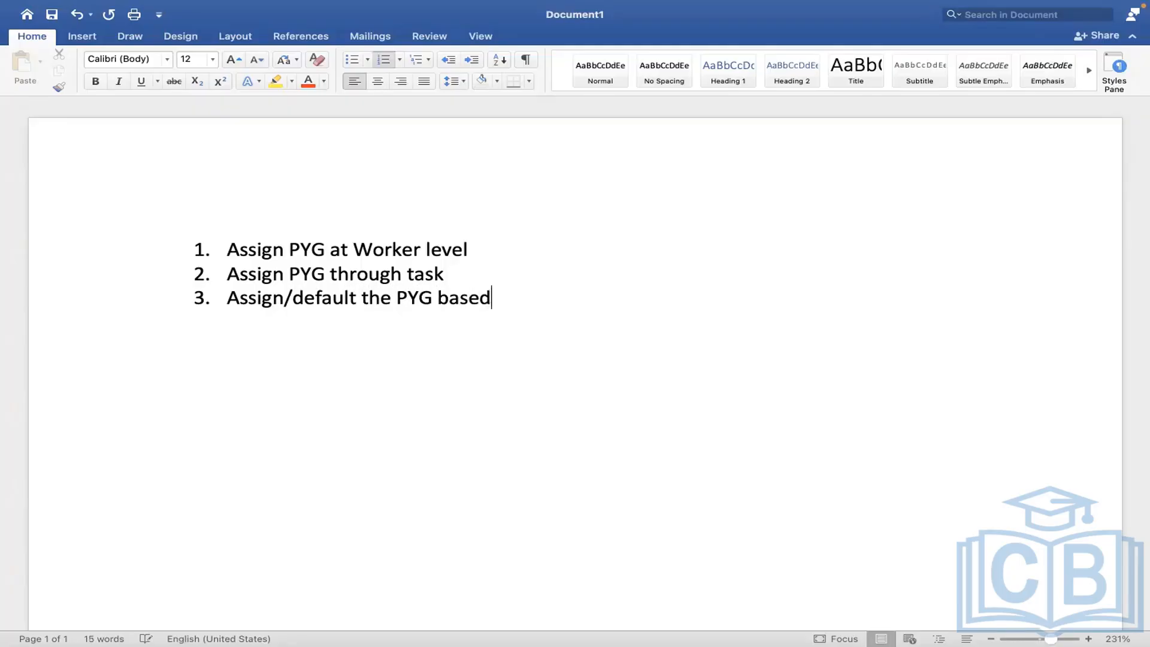
text( on auto)
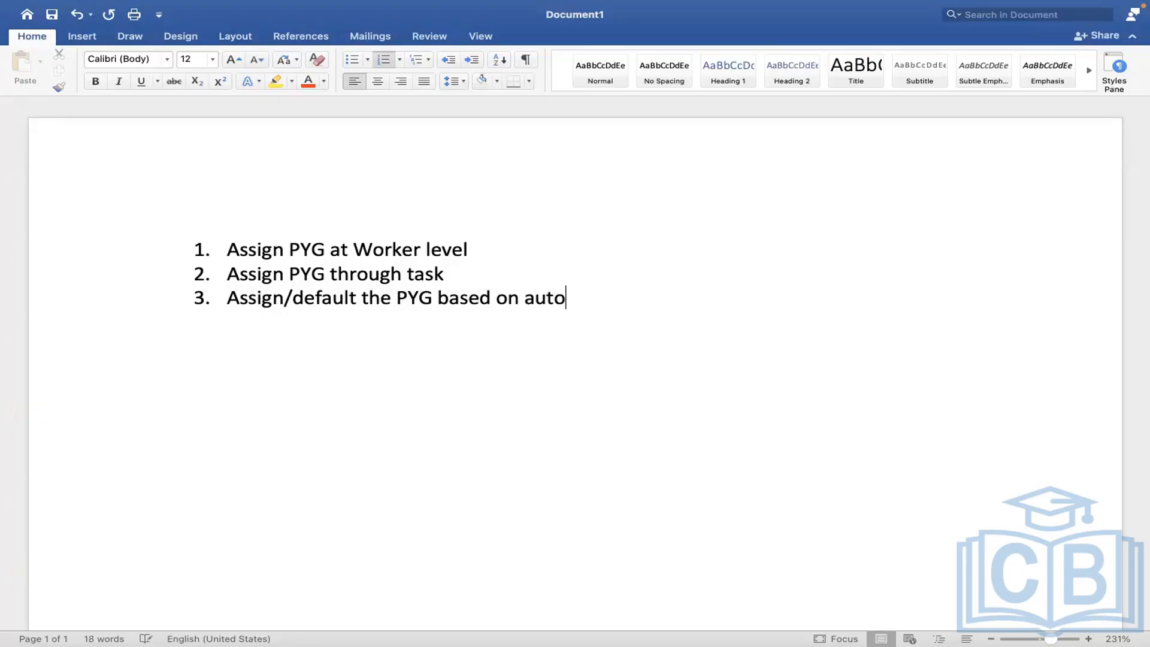
text(matic rule)
key(ctrl+Right)
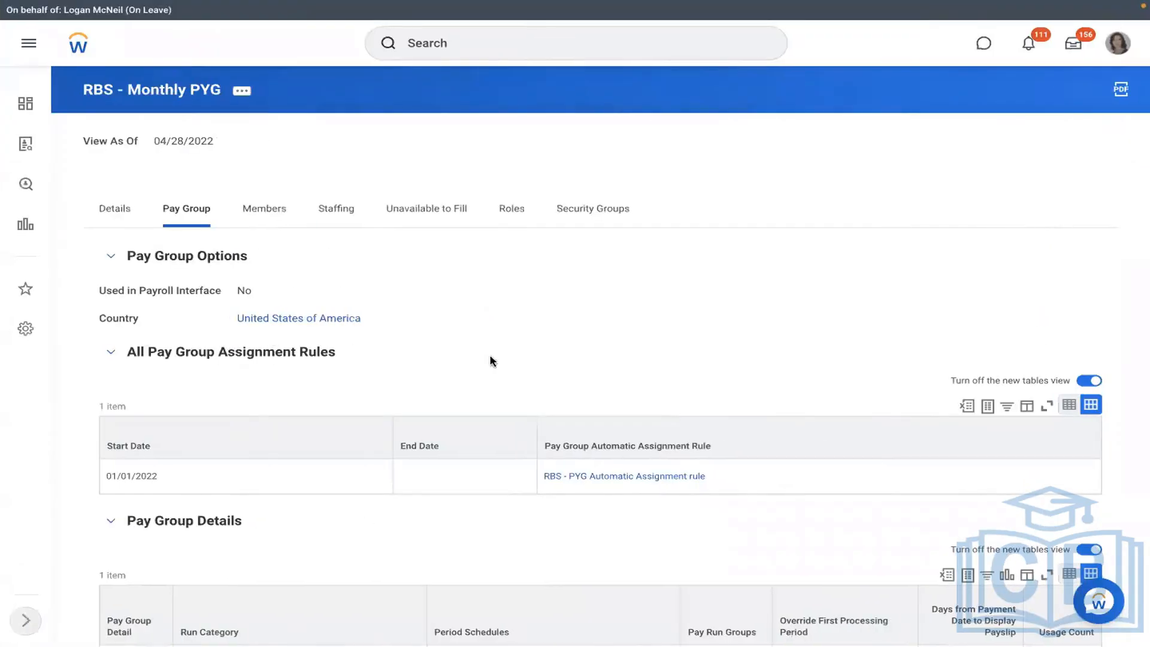
- Open the RBS - PYG Automatic Assignment rule, check its usage, and review its RMS - Manufacturing and United States of America conditions
click(602, 477)
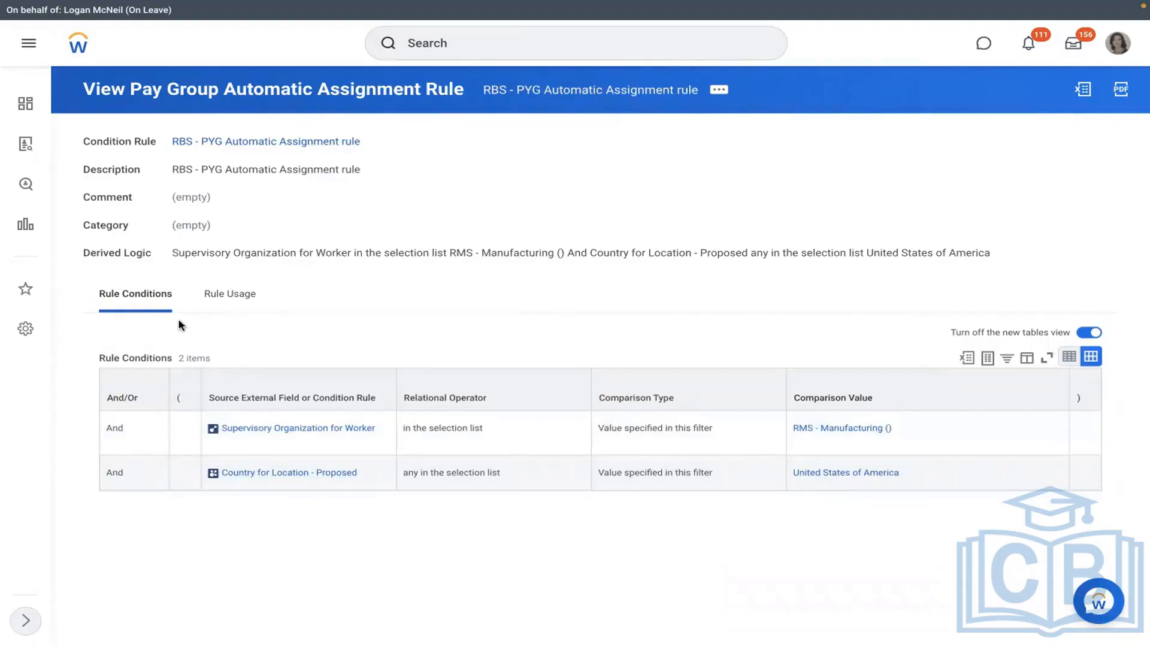
click(229, 295)
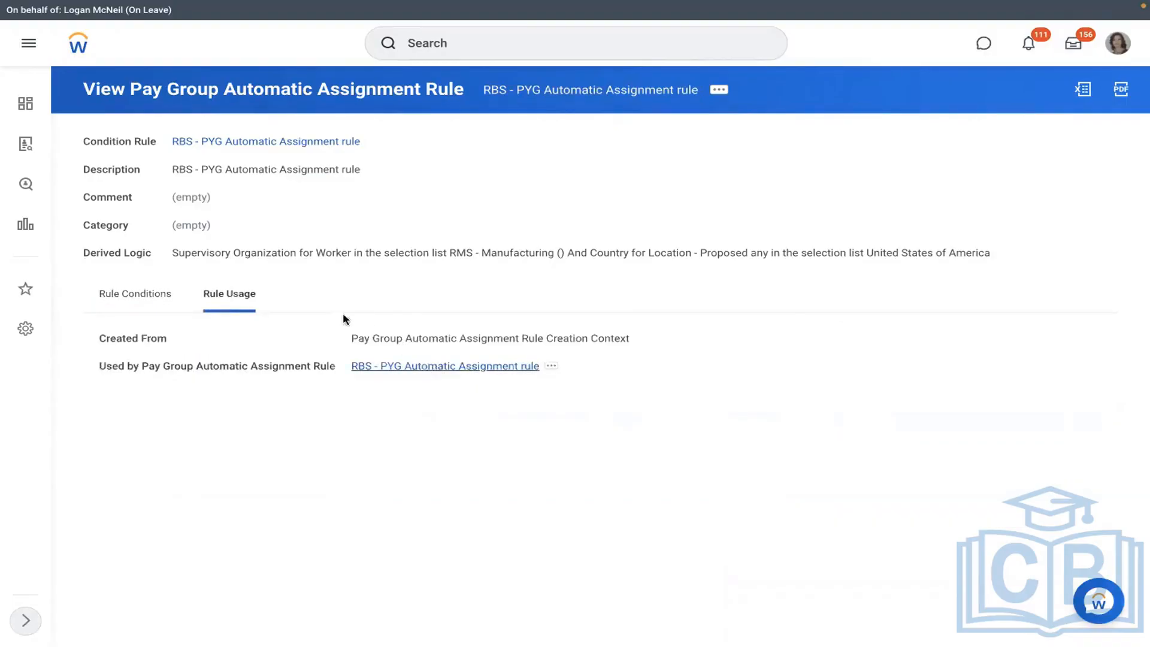
click(135, 293)
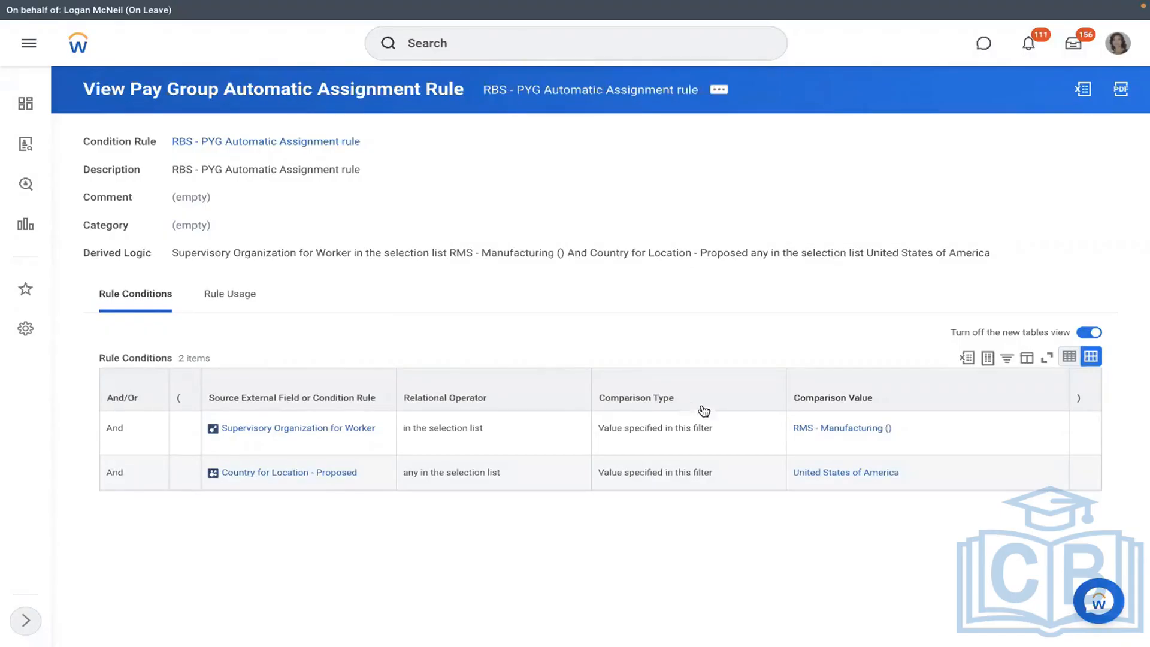
- Open RMS - Manufacturing, check its staffing model, and abandon a definition attempt after 'create' finds no process type
click(798, 433)
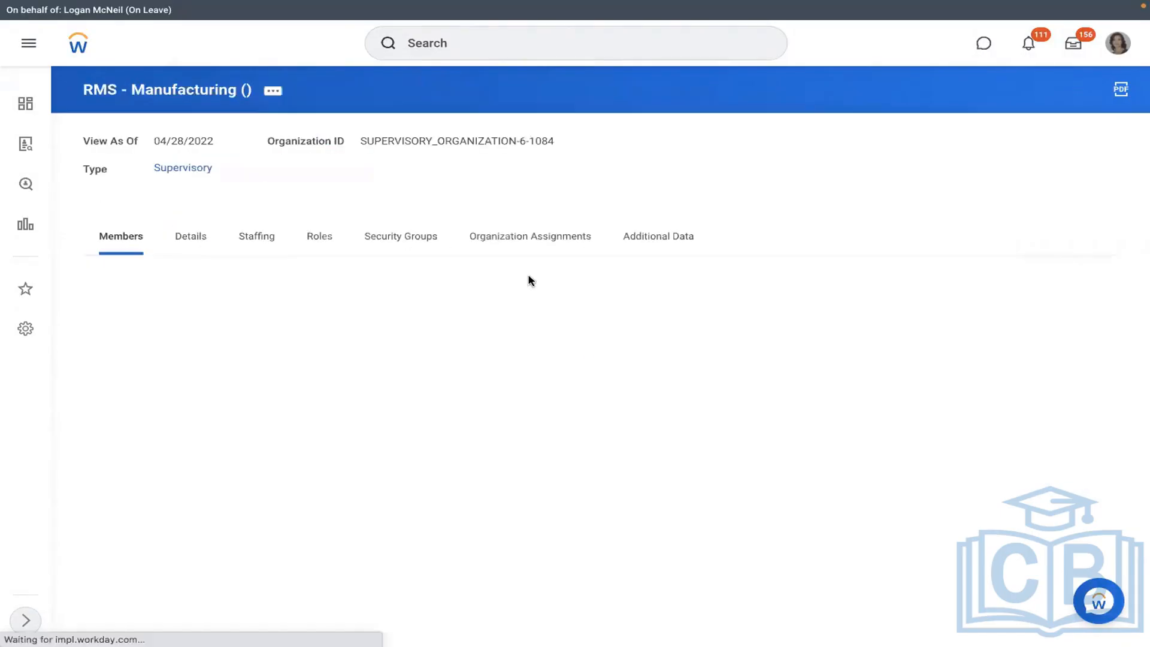
click(254, 256)
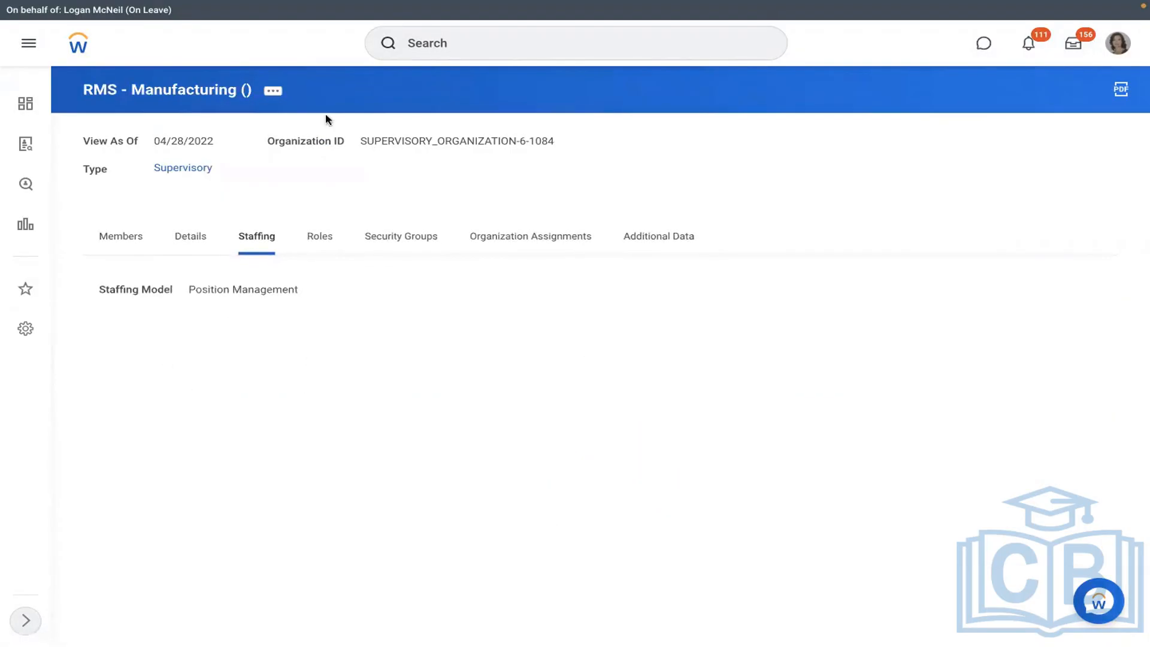
click(273, 91)
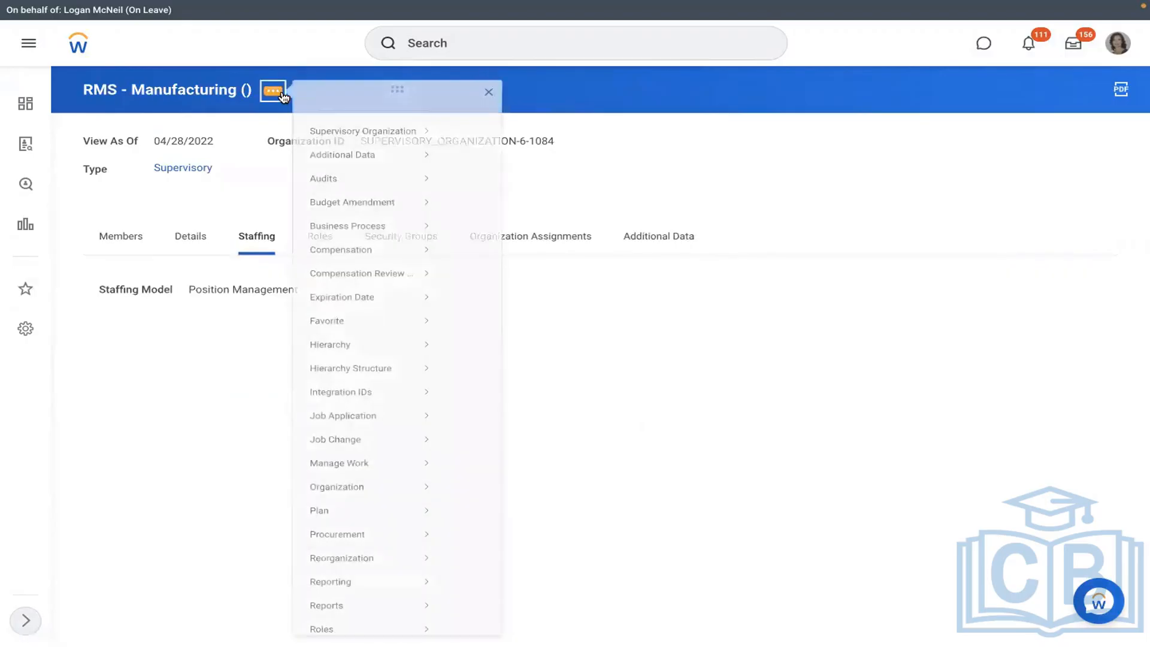
mouse_move(354, 242)
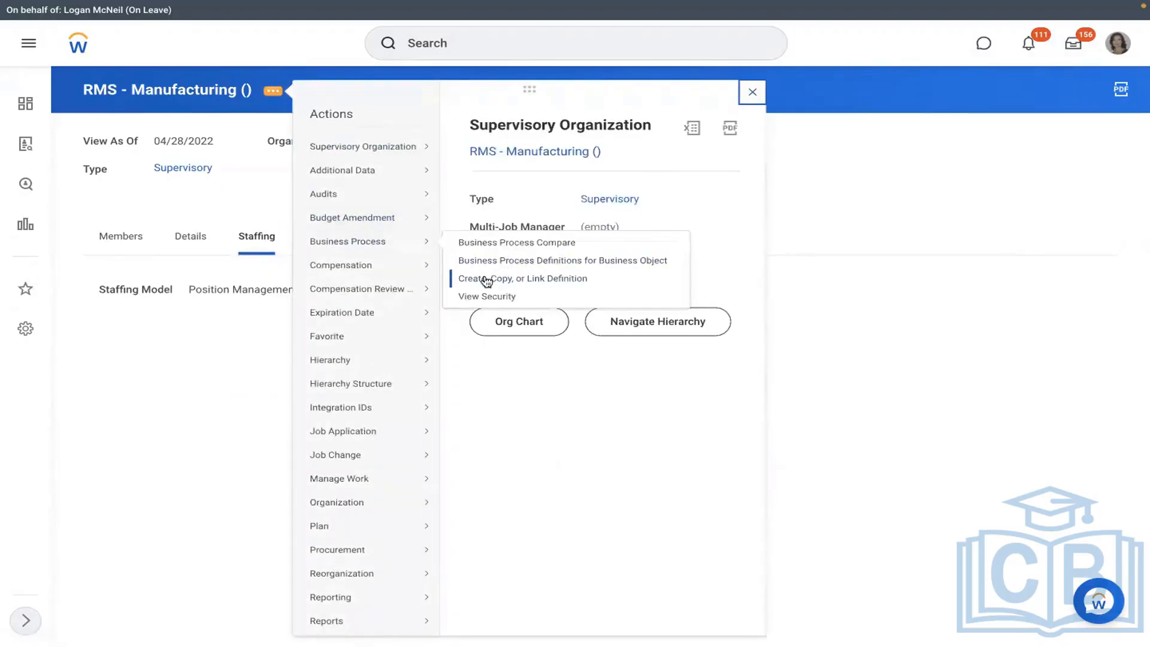
click(554, 279)
click(467, 292)
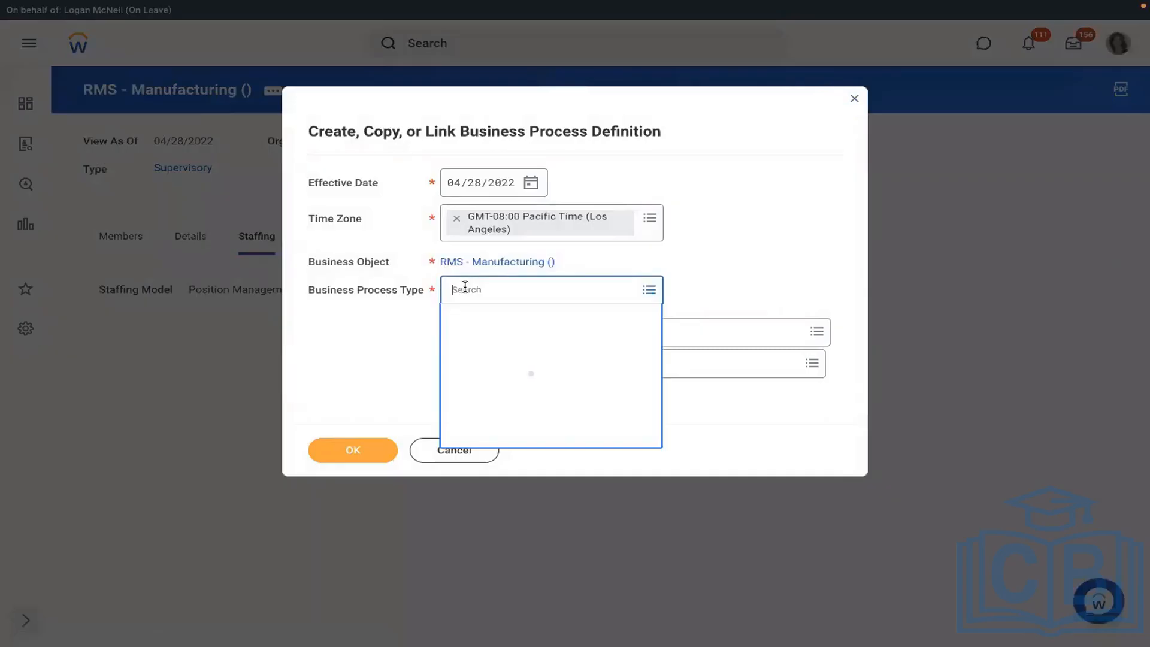
text(create position)
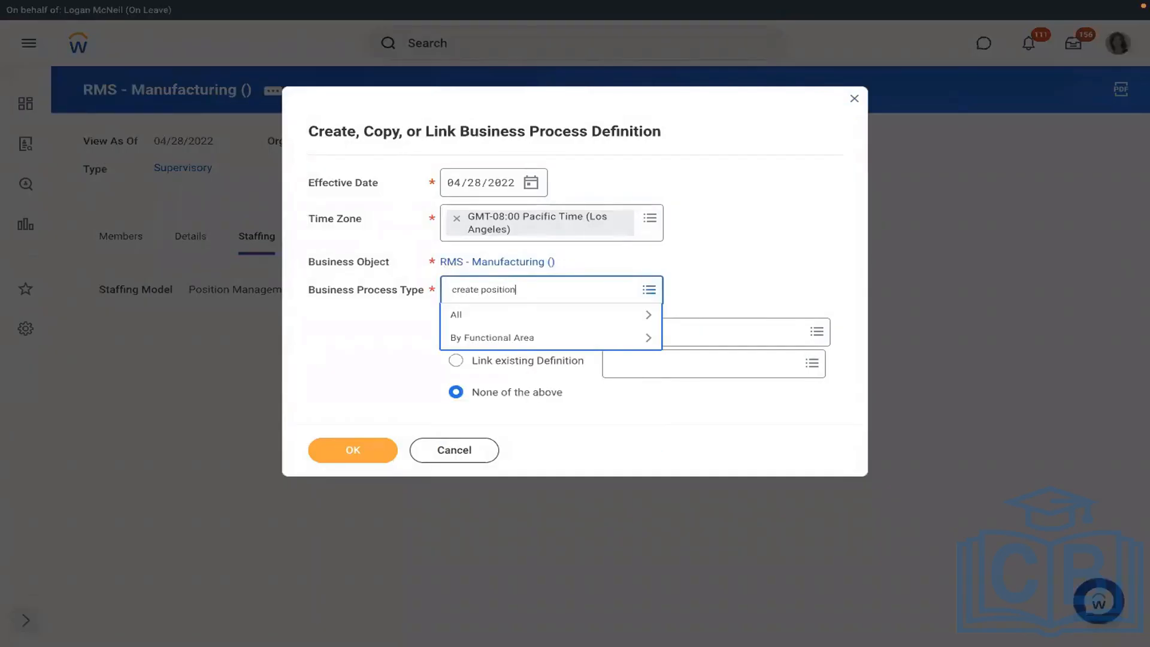
key(Return)
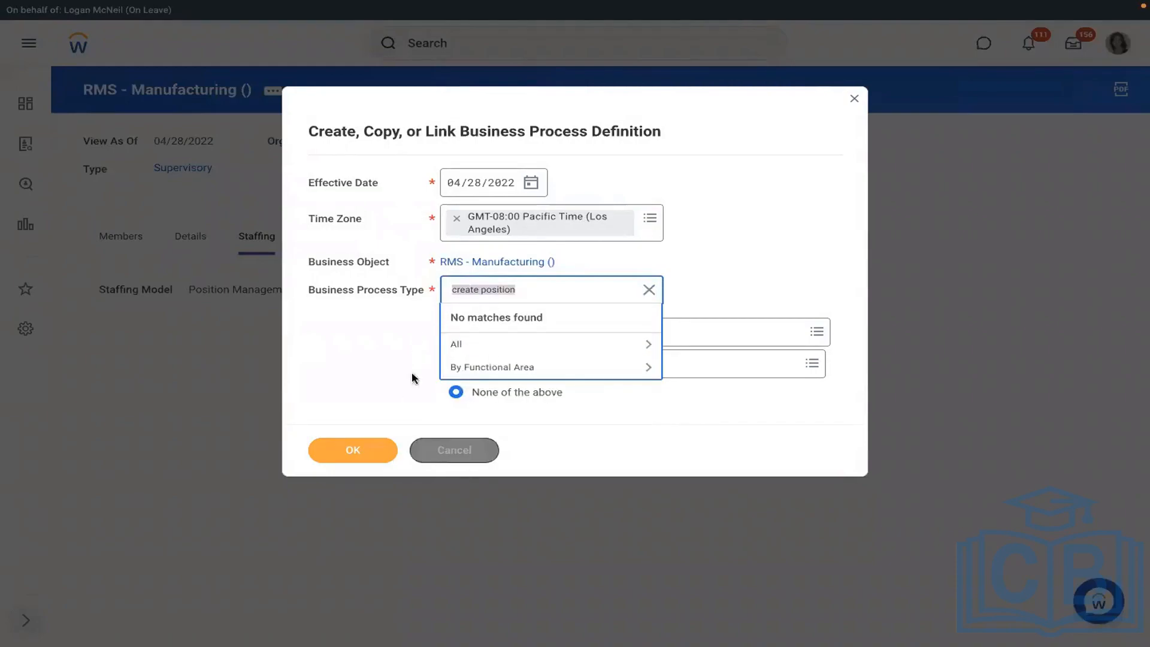
click(433, 448)
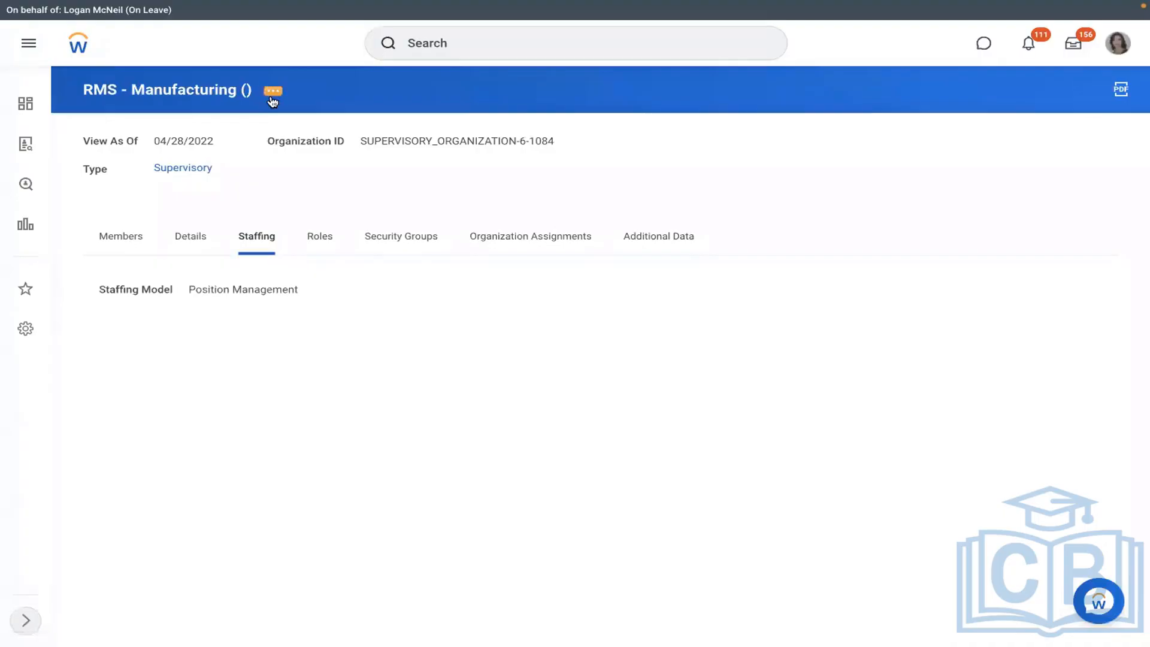
- Create a new business process definition on RMS - Manufacturing with type Hire
click(272, 91)
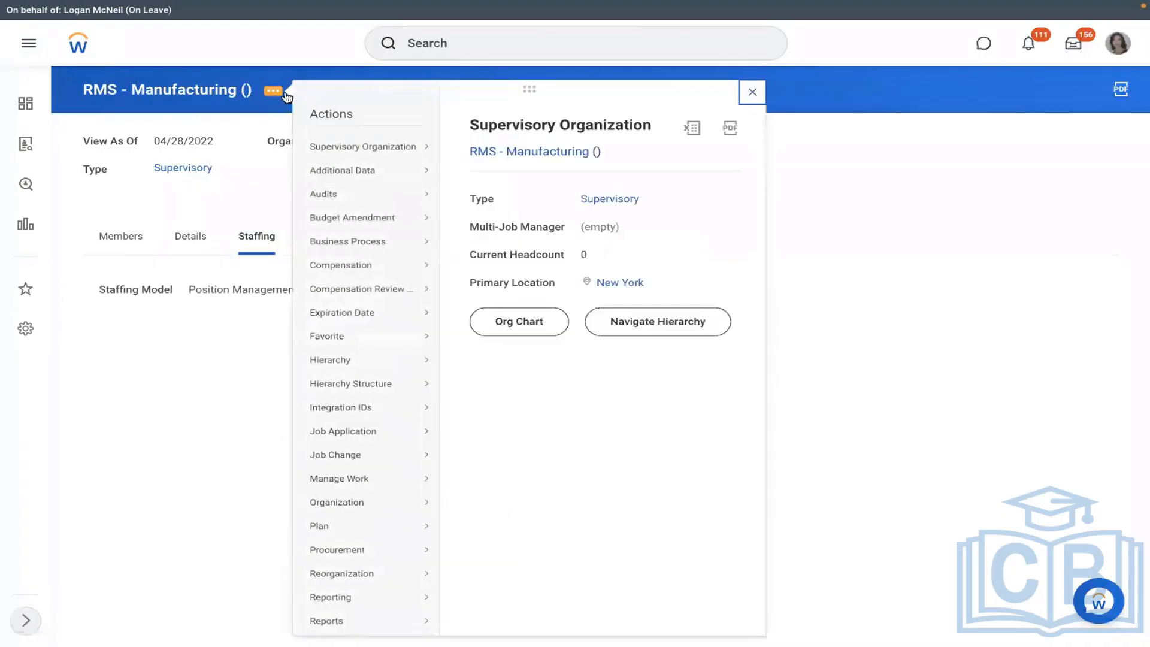
mouse_move(366, 349)
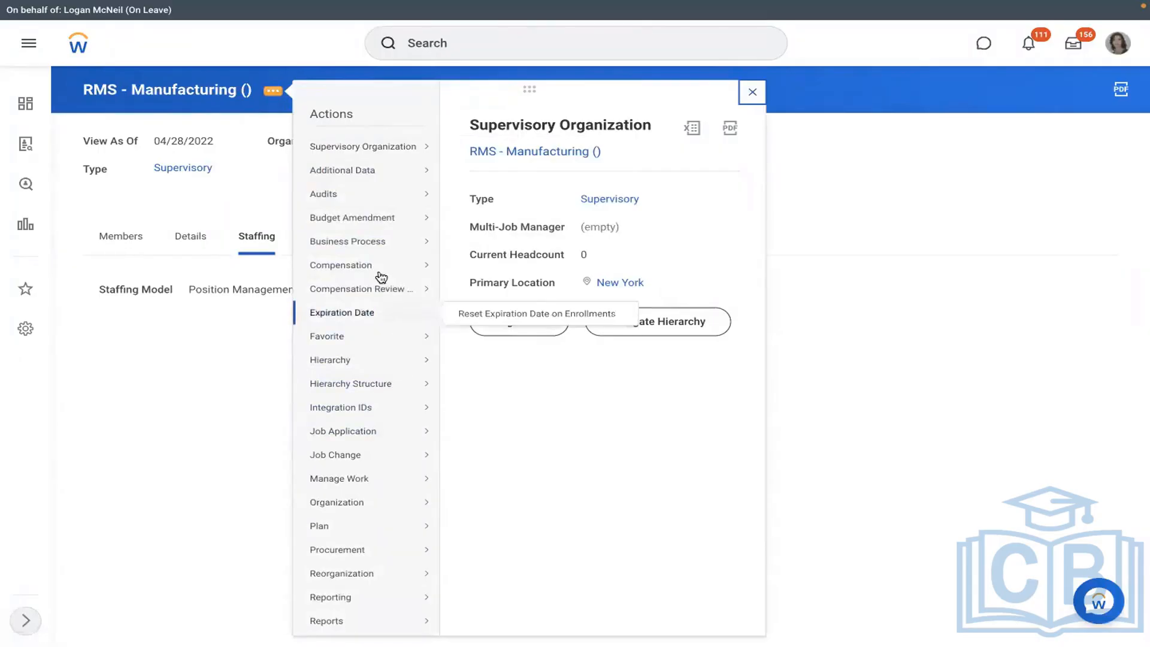
mouse_move(377, 242)
click(490, 277)
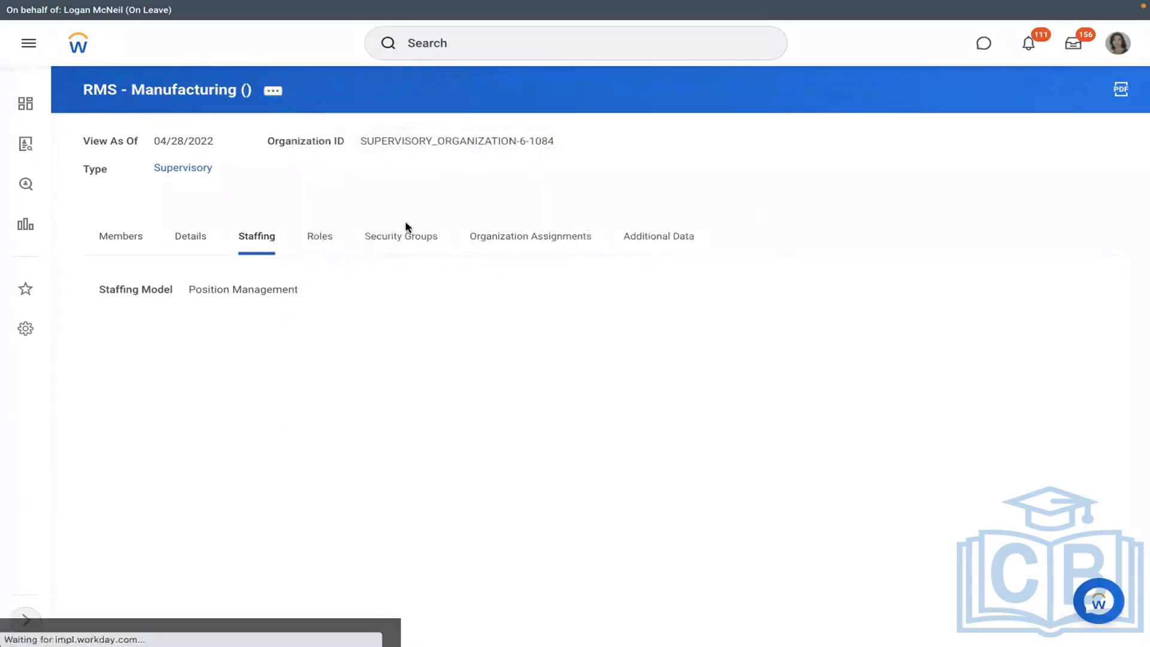
click(477, 290)
text(hir)
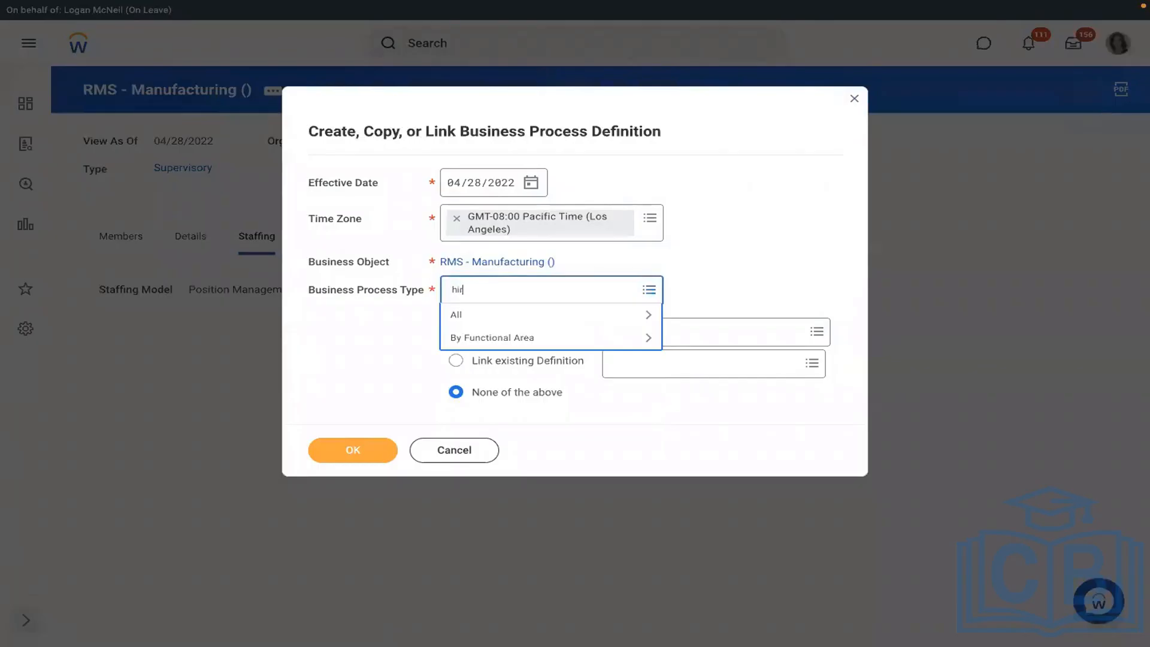
text(e)
key(Return)
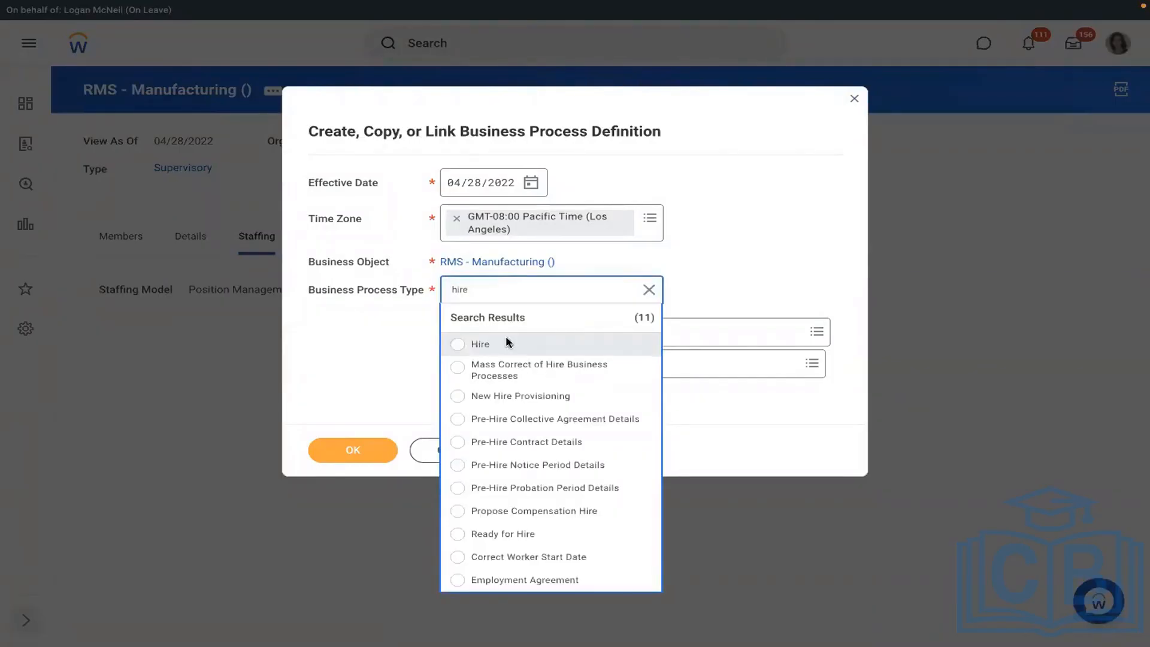
click(508, 342)
click(338, 455)
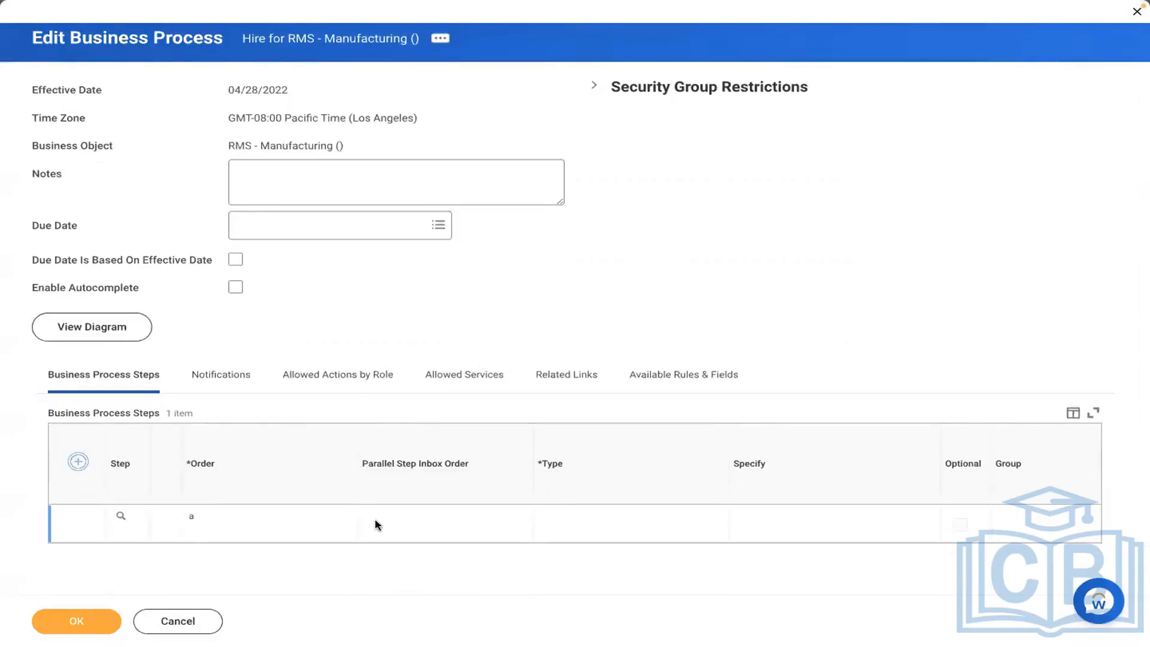
- Make the new step an Action that performs Assign Pay Group
click(204, 527)
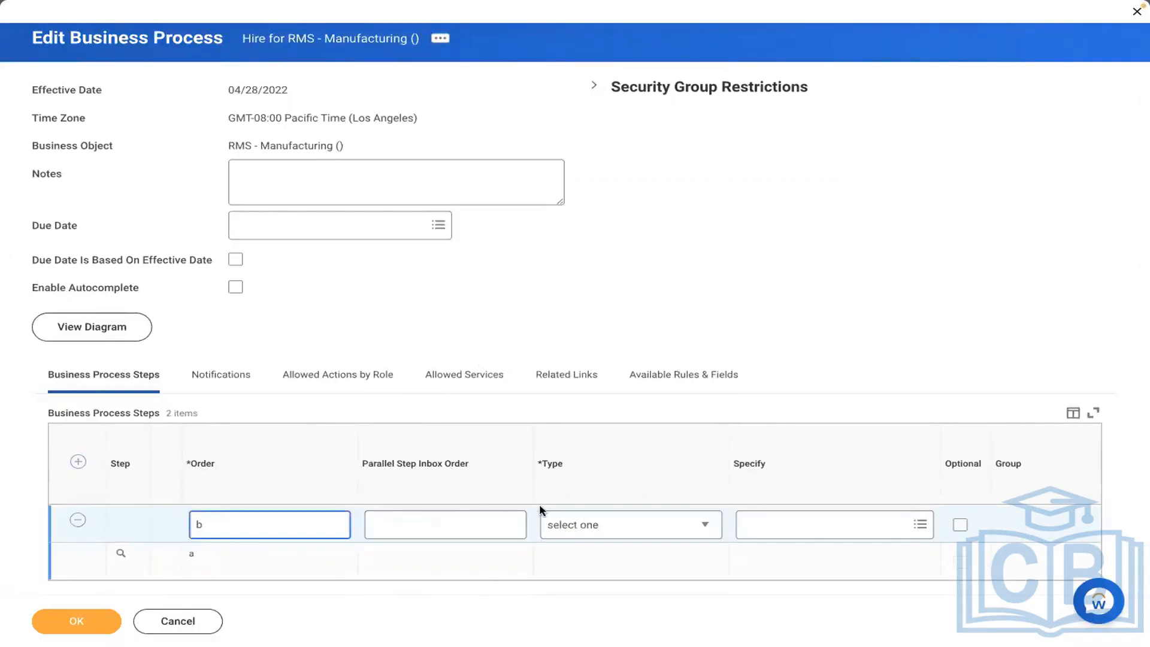
click(579, 525)
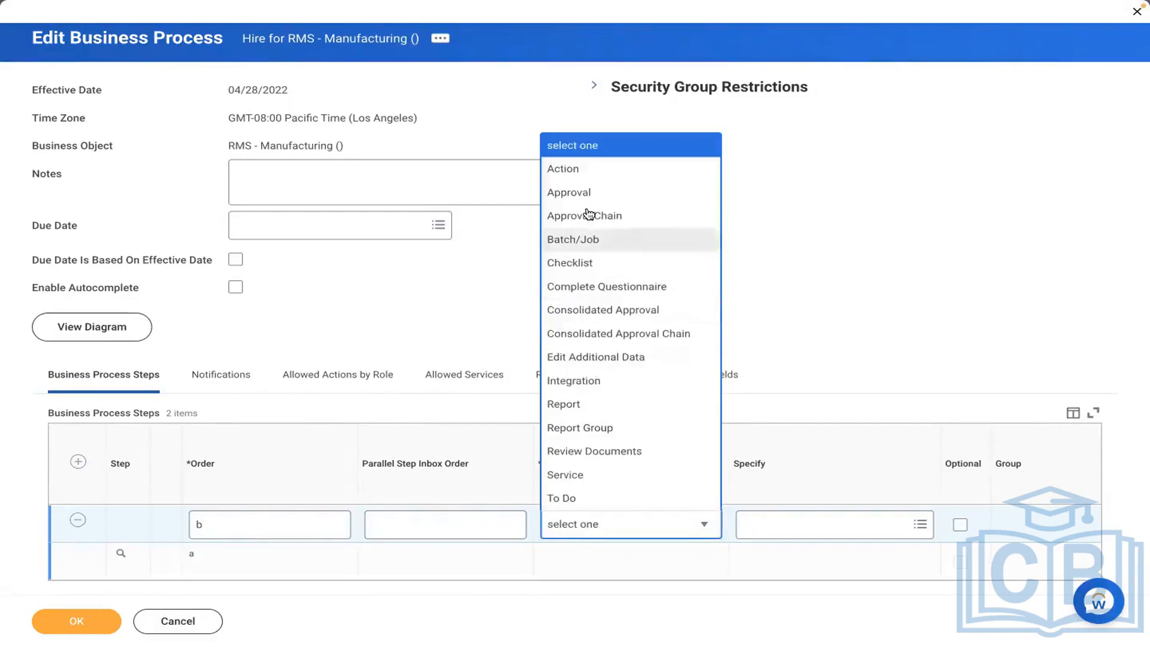
click(577, 171)
click(786, 527)
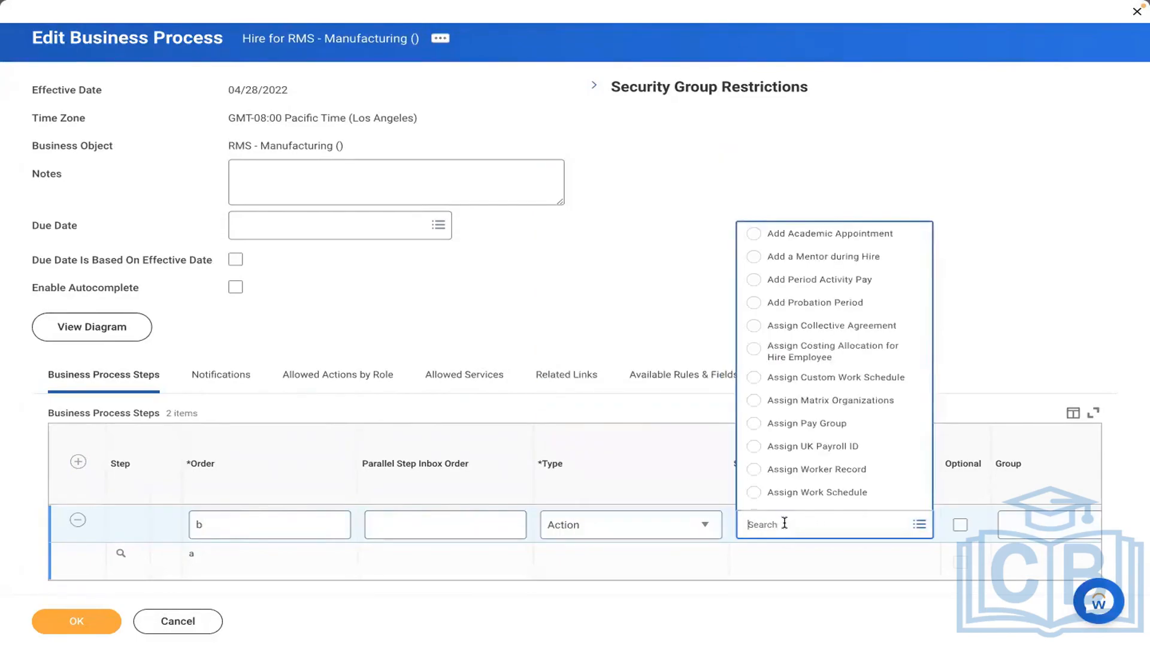
click(797, 423)
click(964, 551)
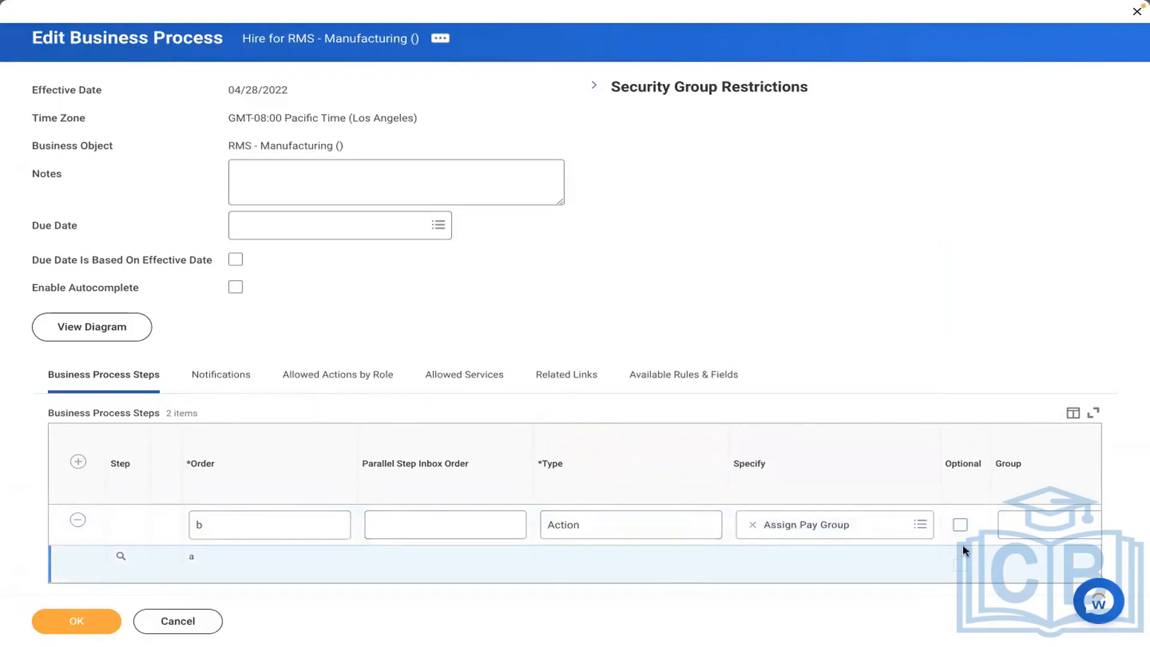
scroll(964, 551, right, 2)
scroll(964, 550, right, 1)
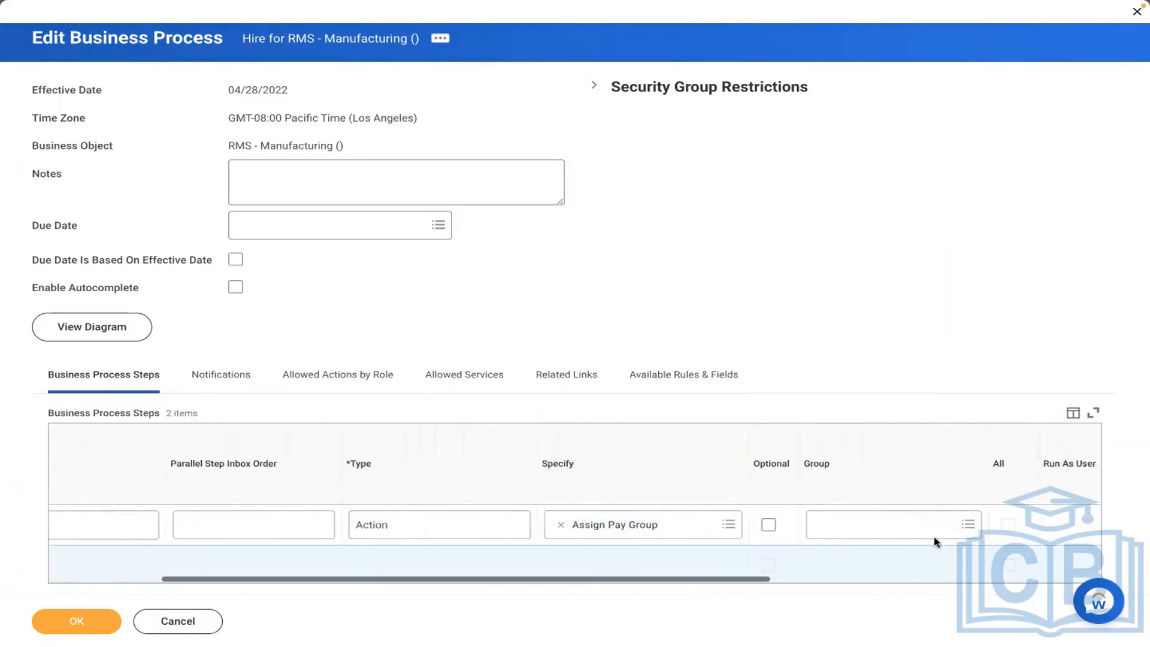
- Assign the Payroll Partner security group to the step, review its details, and save the process
click(886, 524)
text(payro)
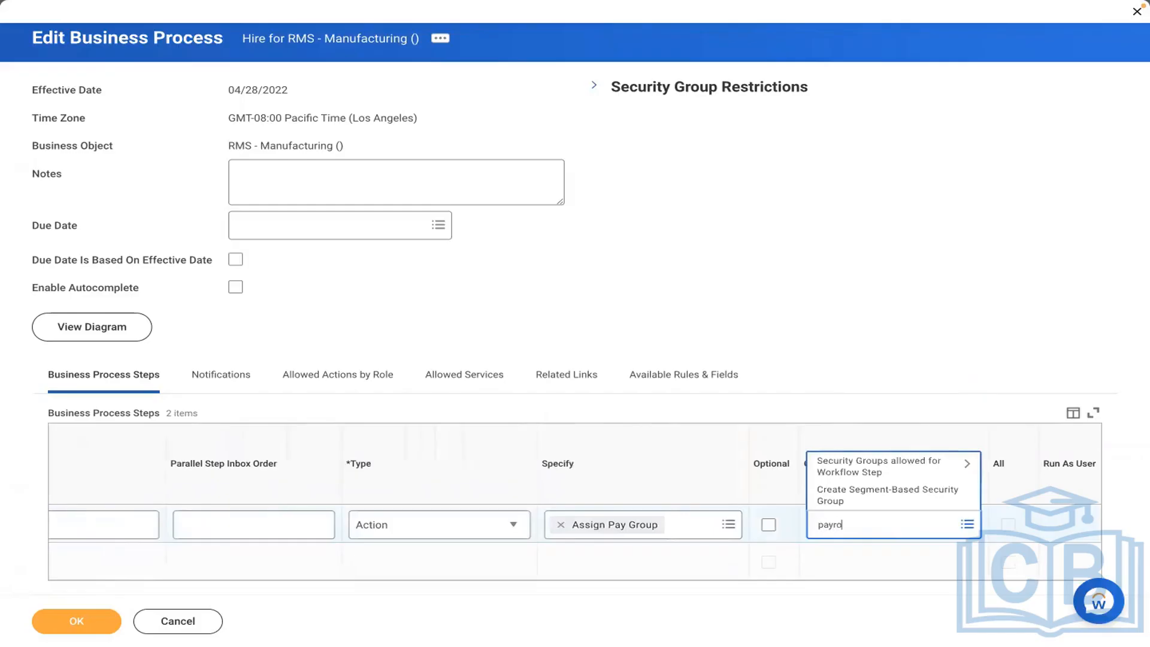
text(ll partner)
key(Return)
click(895, 474)
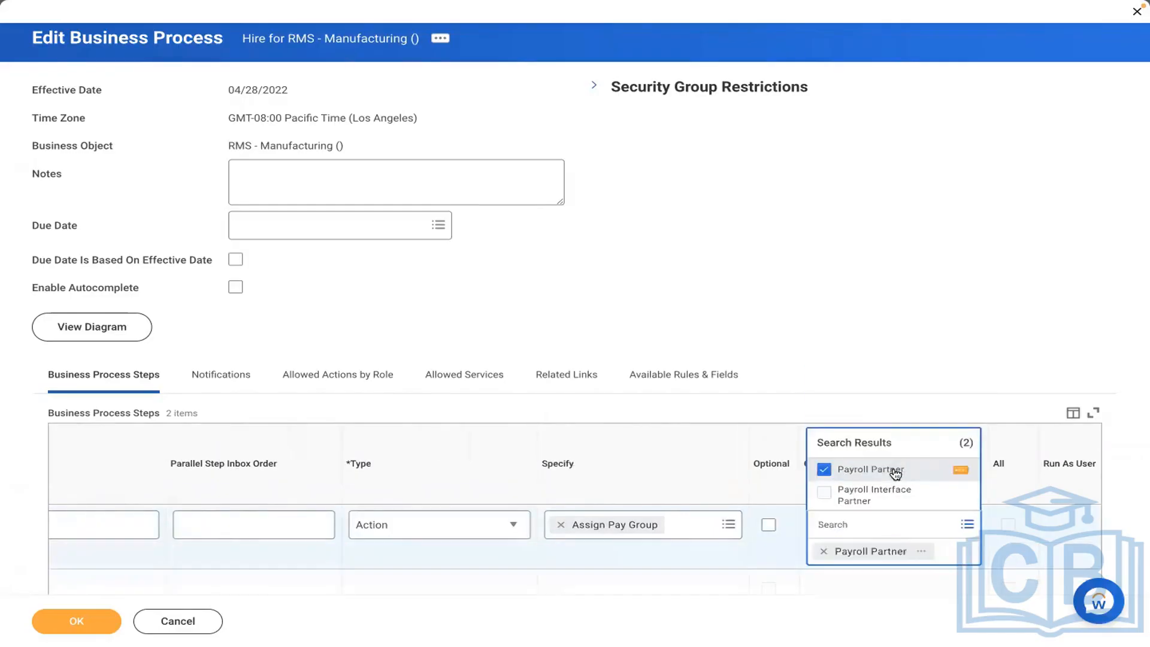
click(595, 320)
scroll(598, 321, down, 1)
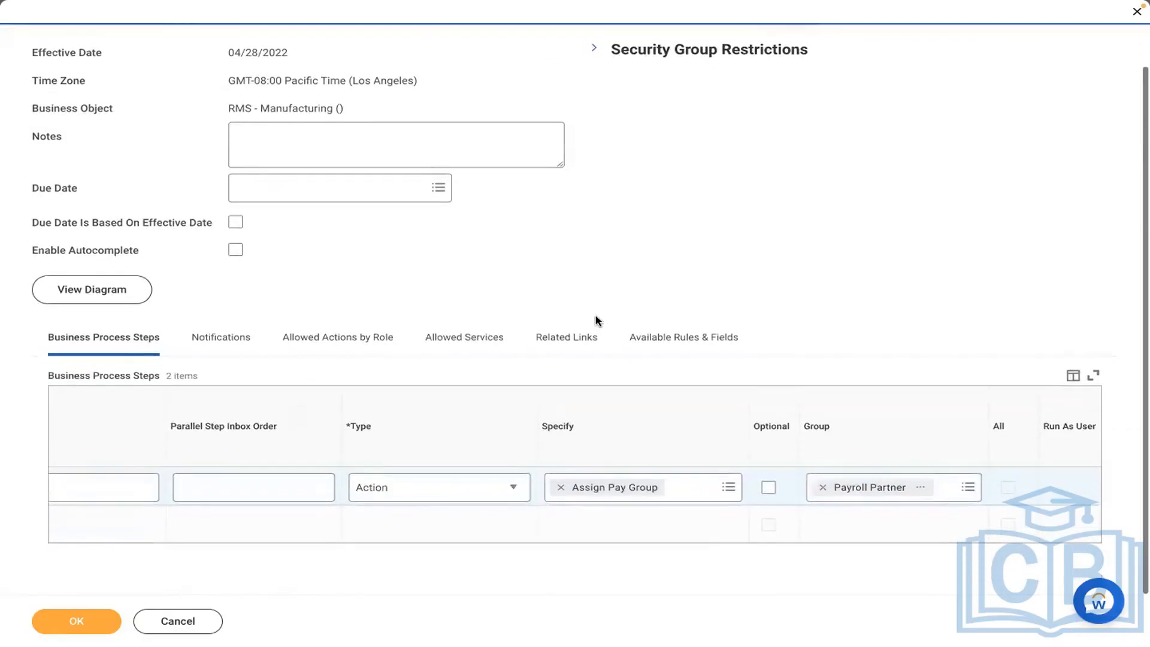
scroll(137, 541, left, 5)
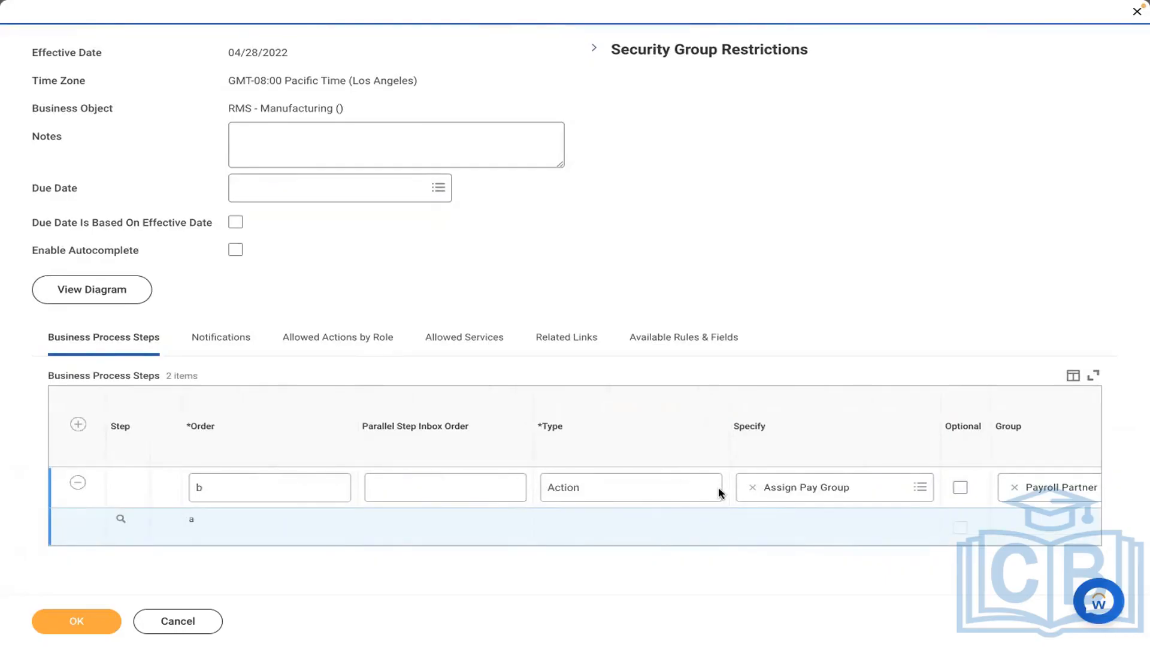
scroll(915, 528, right, 1)
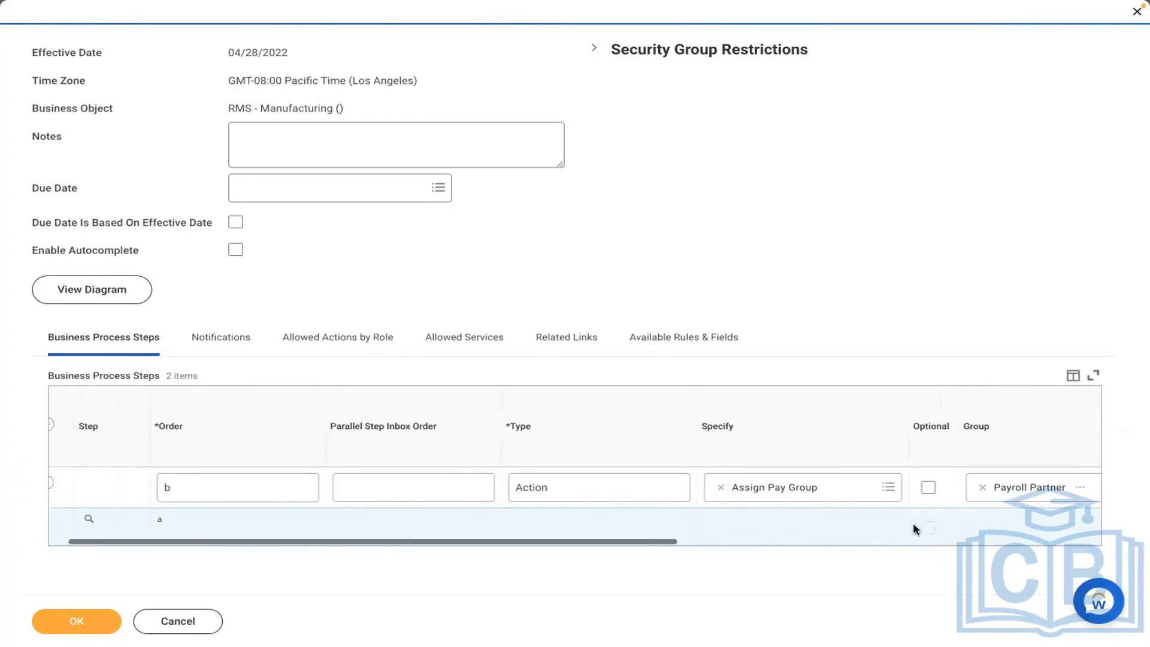
scroll(913, 523, right, 8)
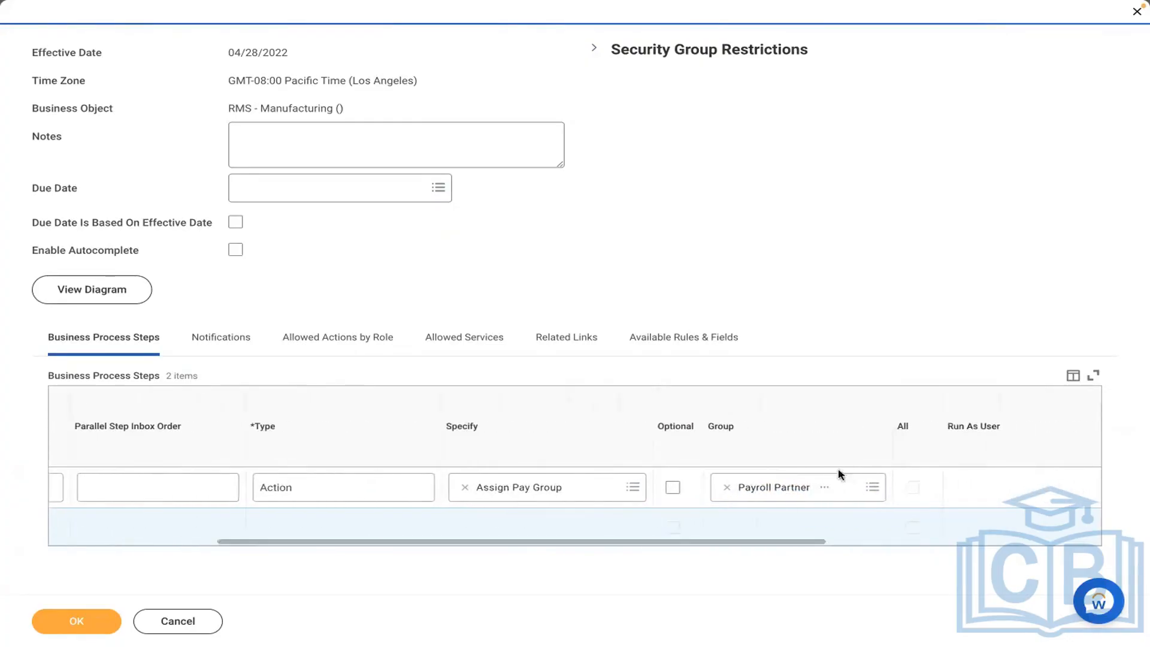
click(824, 487)
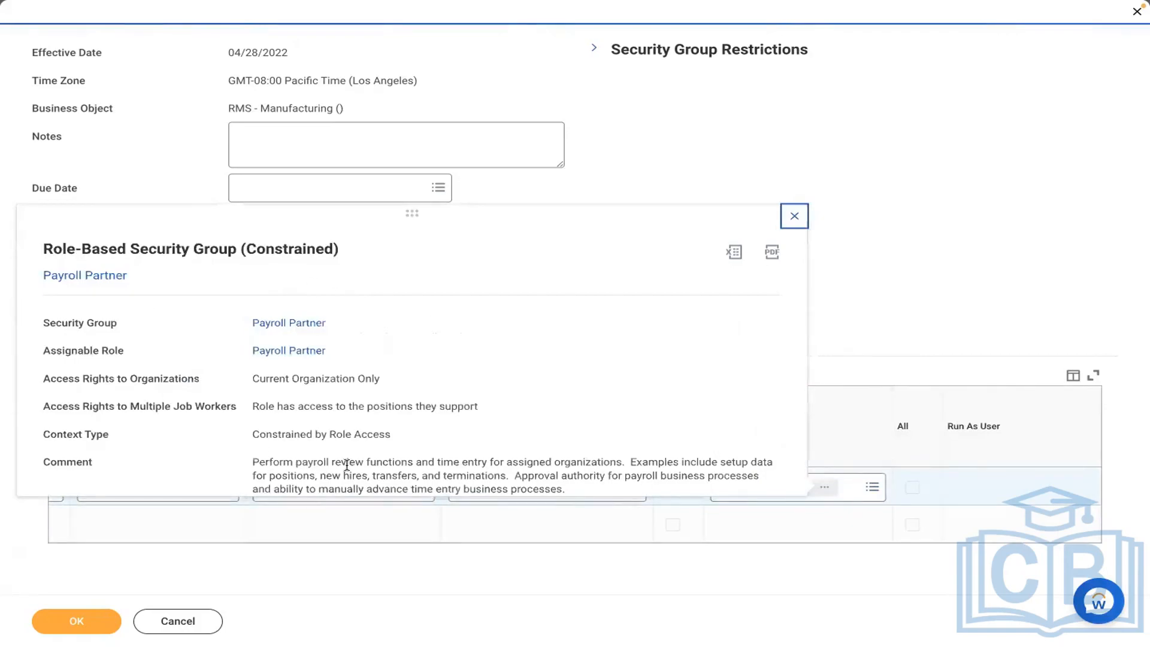
click(616, 182)
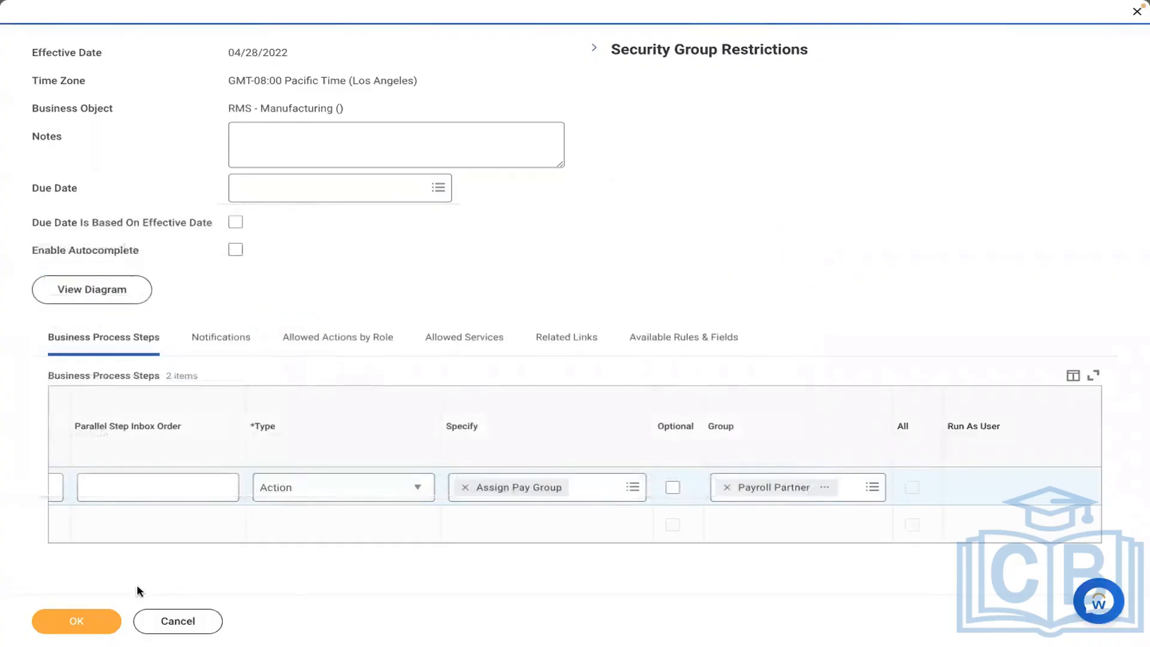
click(44, 623)
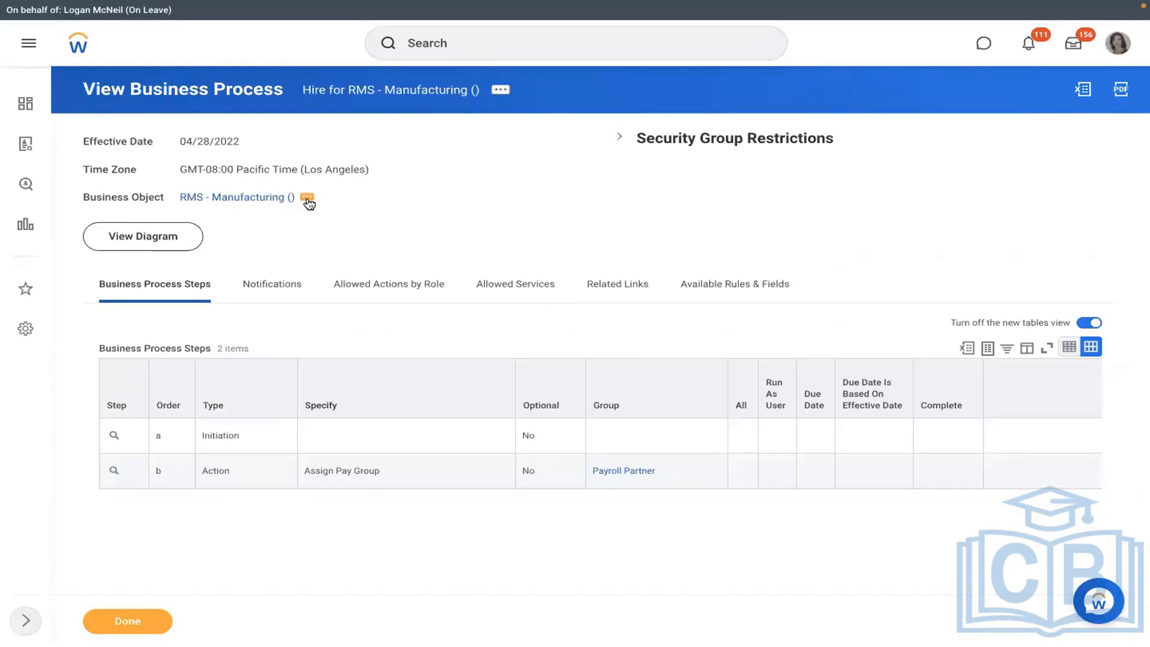
- From RMS - Manufacturing's related actions, create a definition with process type Assign Pay Group
click(307, 198)
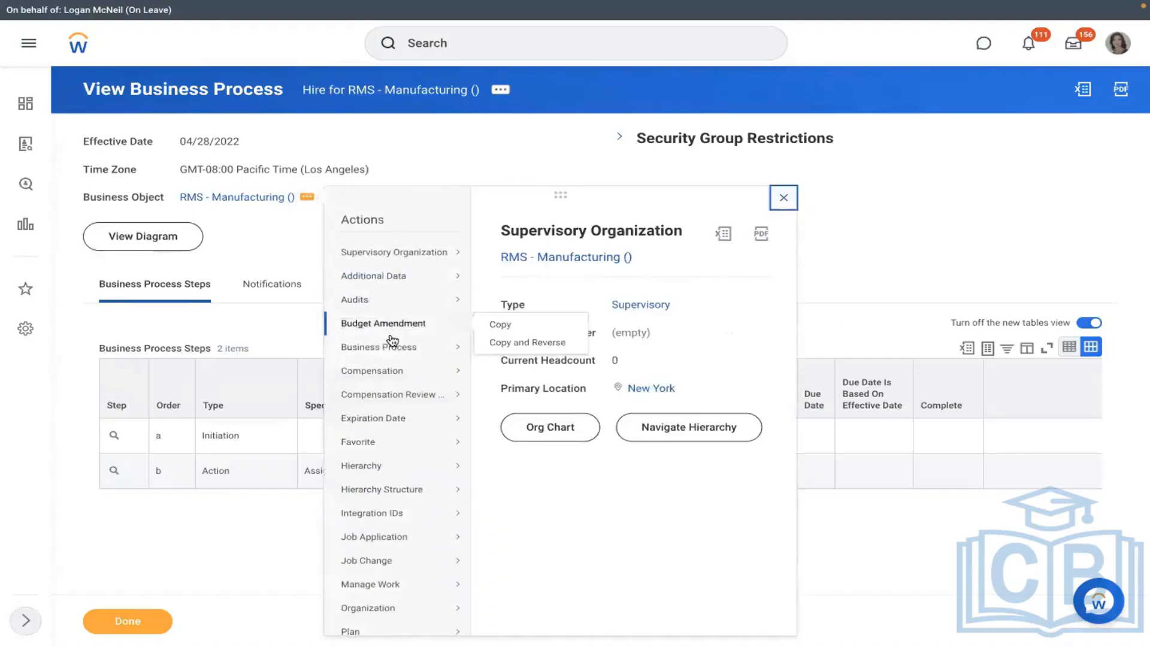
mouse_move(393, 346)
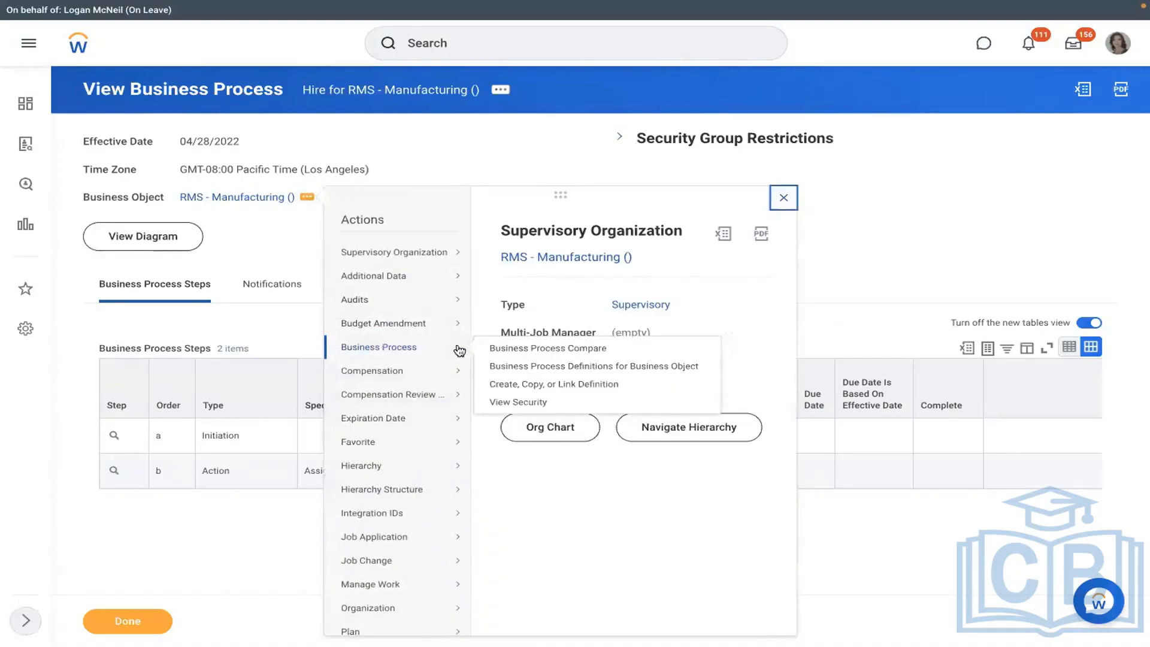
click(510, 384)
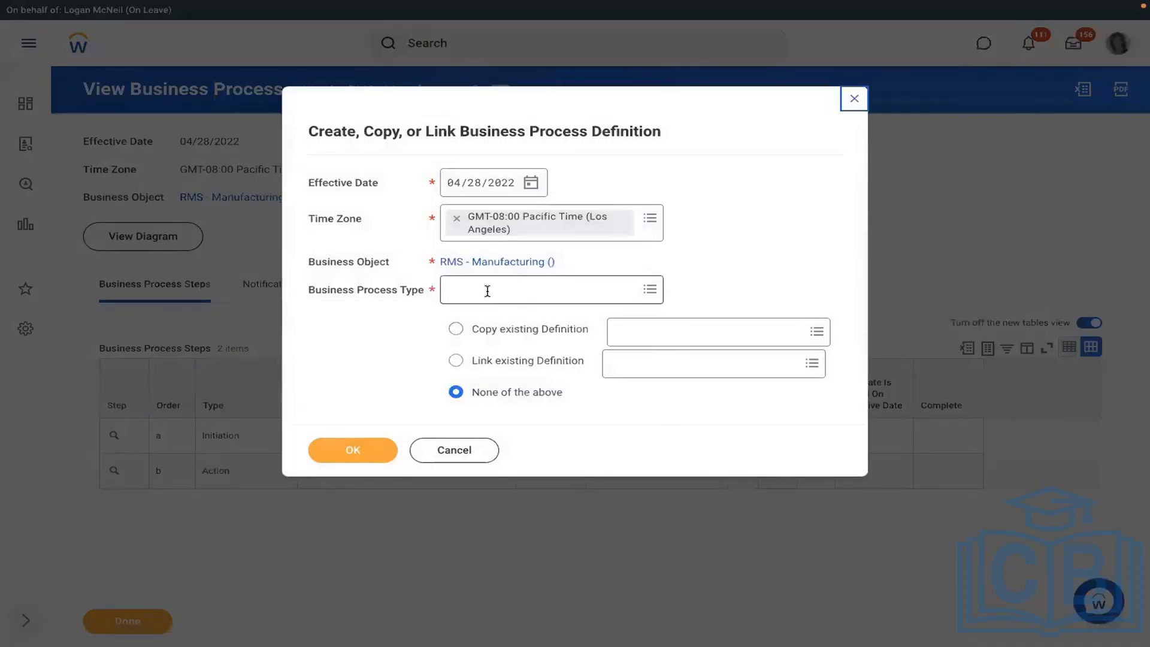
click(487, 291)
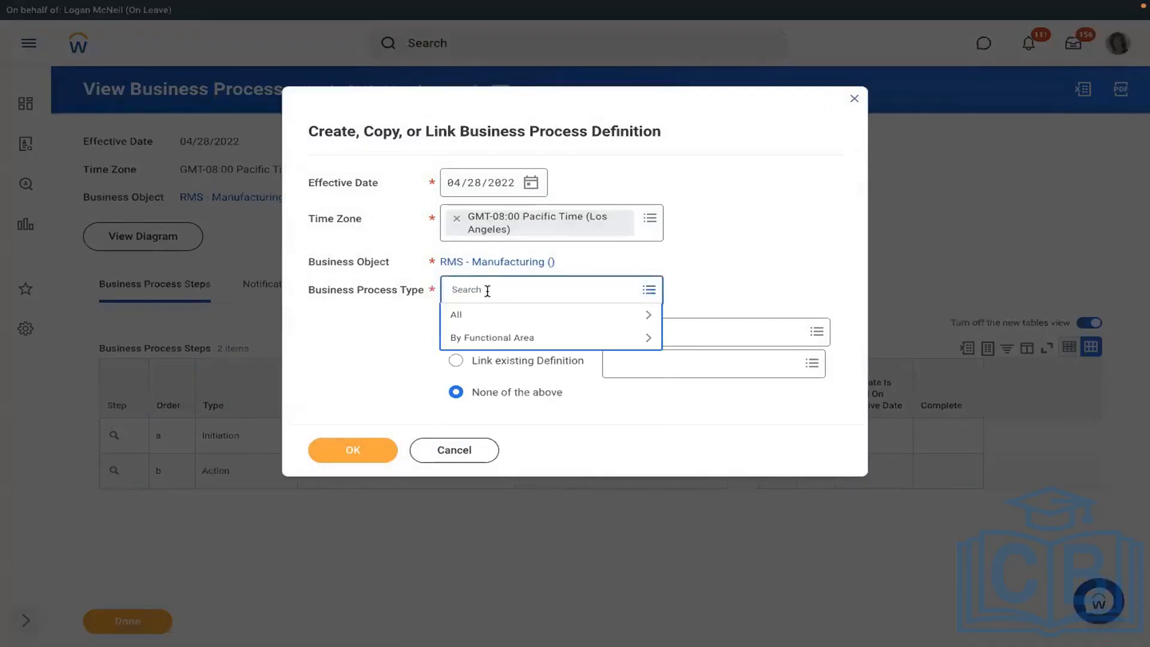
text(assign pay group)
key(Return)
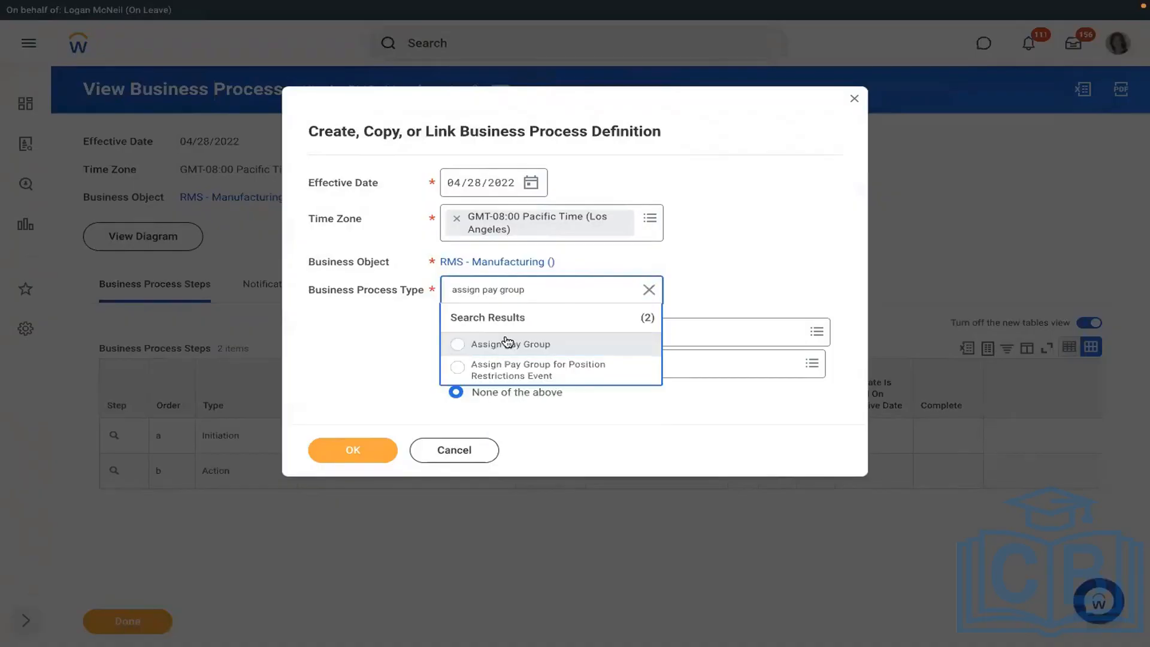
click(506, 343)
click(350, 452)
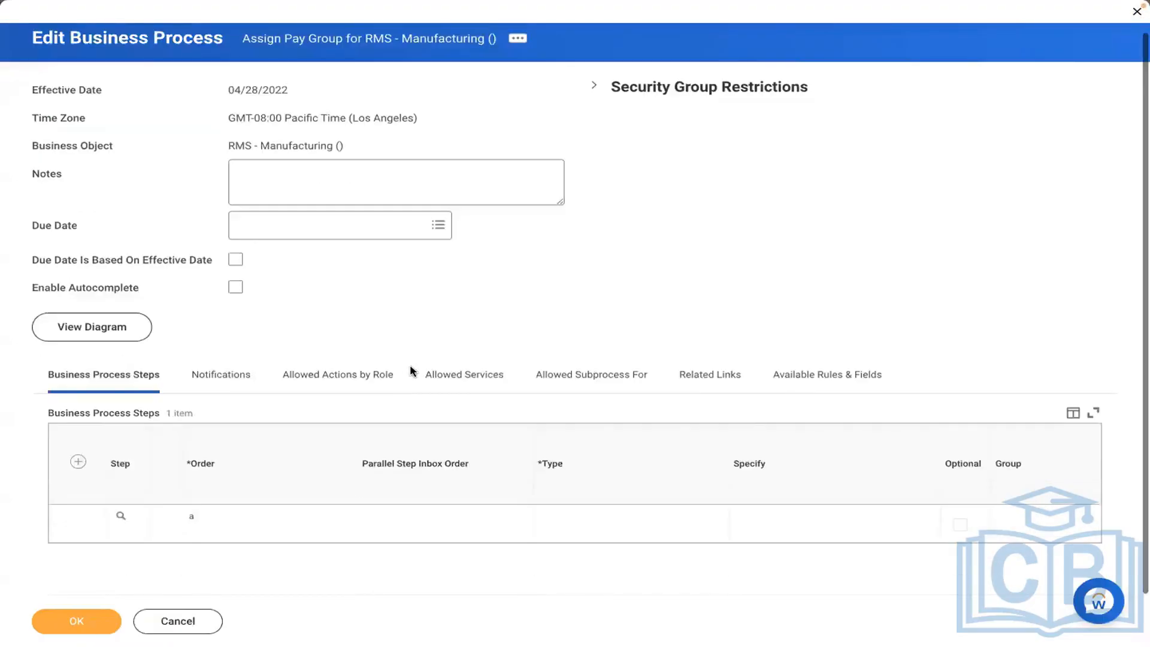
- Add step b, Action 'Review Pay Group Assignment' for Payroll Partner, save, and return to RMS - Manufacturing
click(77, 461)
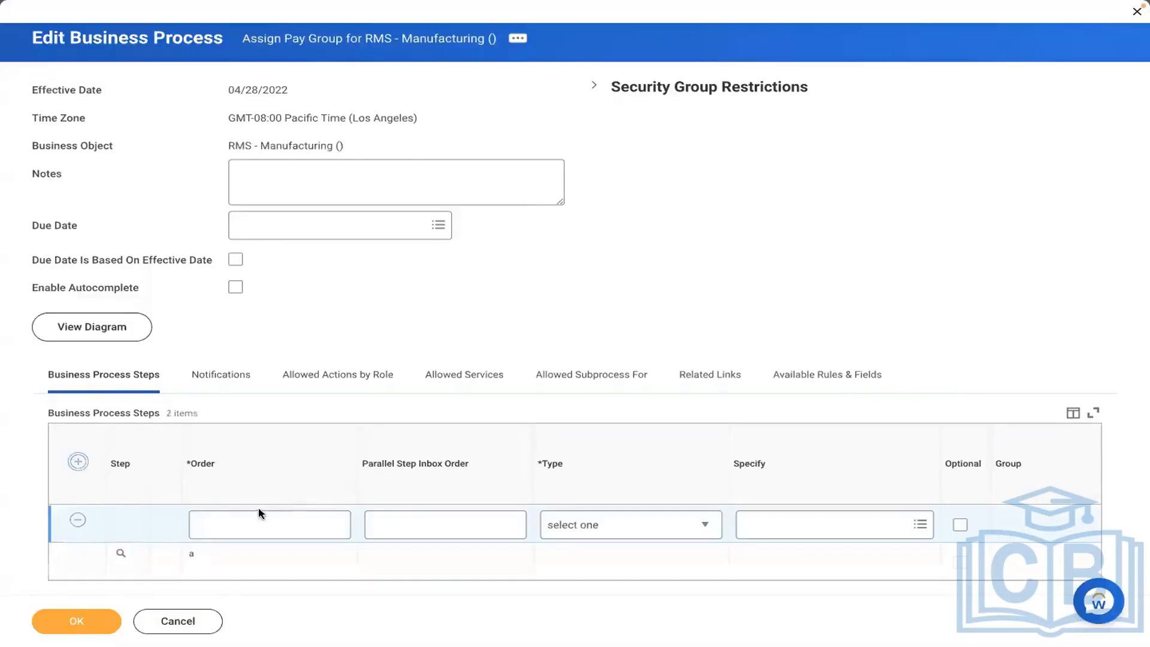
click(259, 514)
text(b)
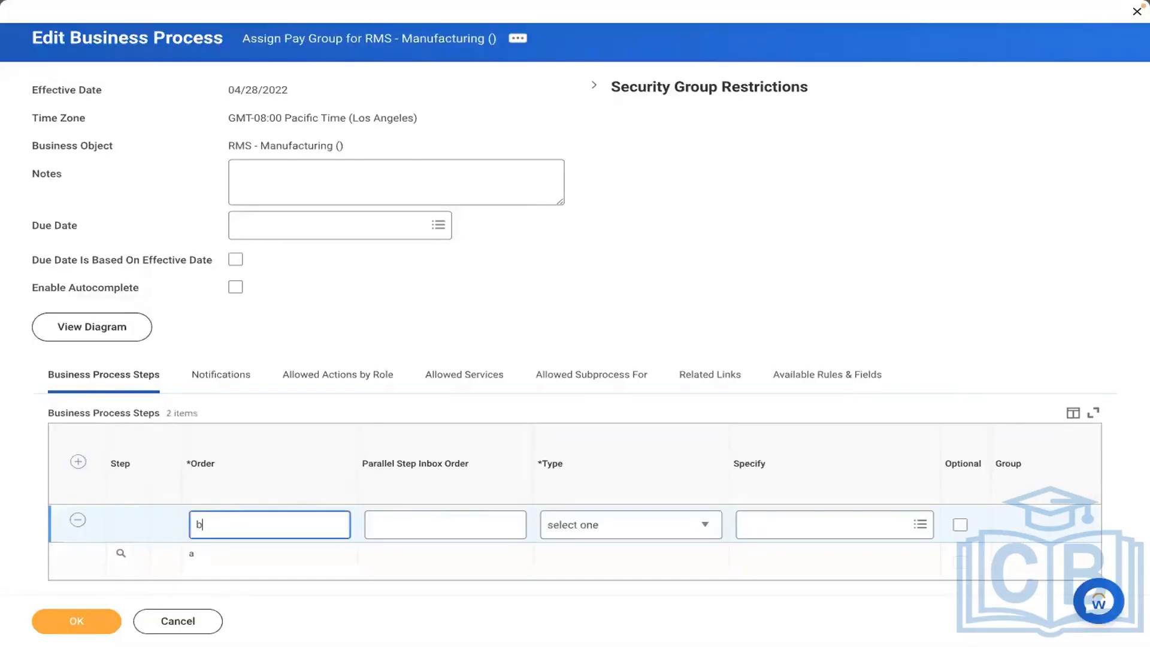
click(601, 526)
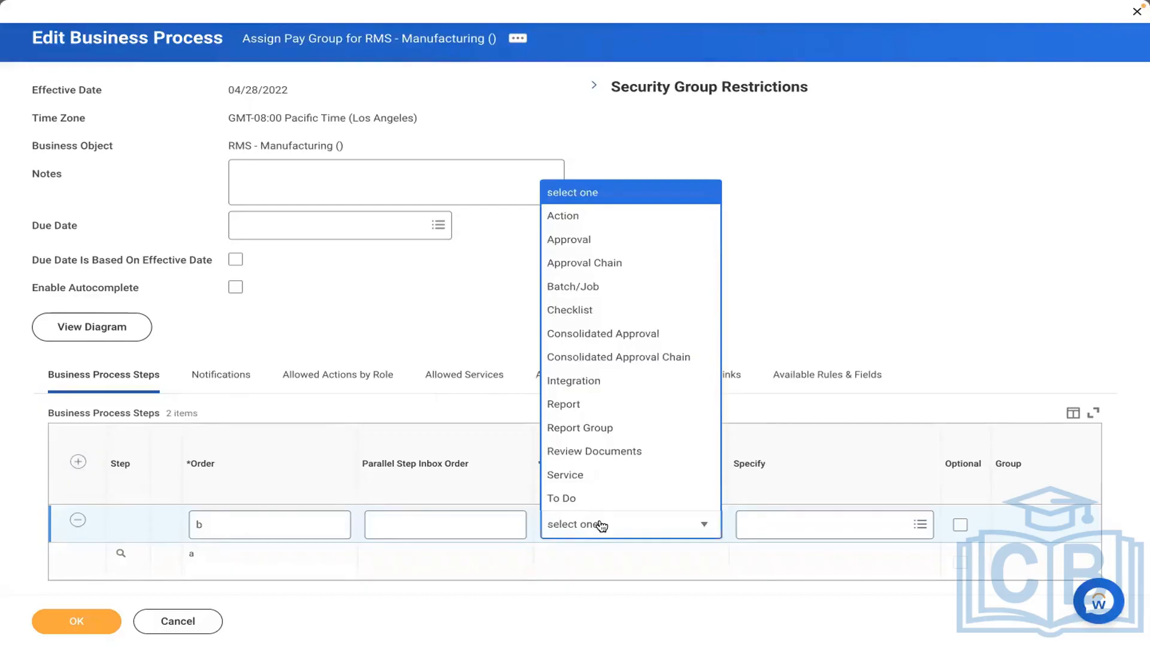
click(566, 217)
click(757, 525)
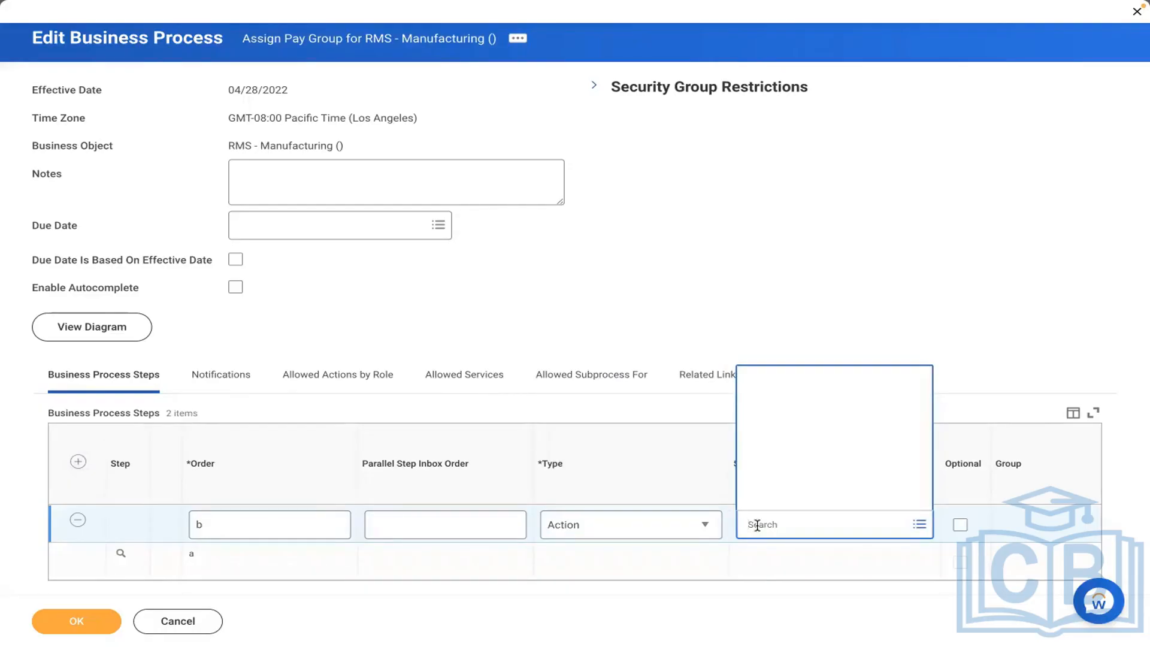
text(review)
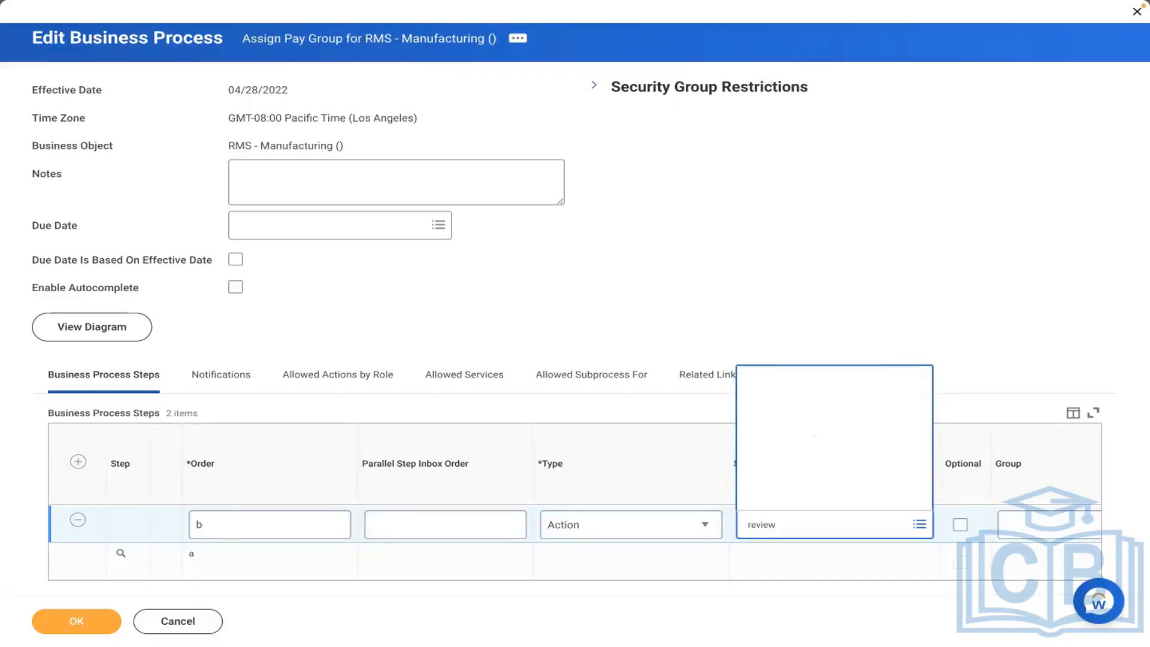
text(pa)
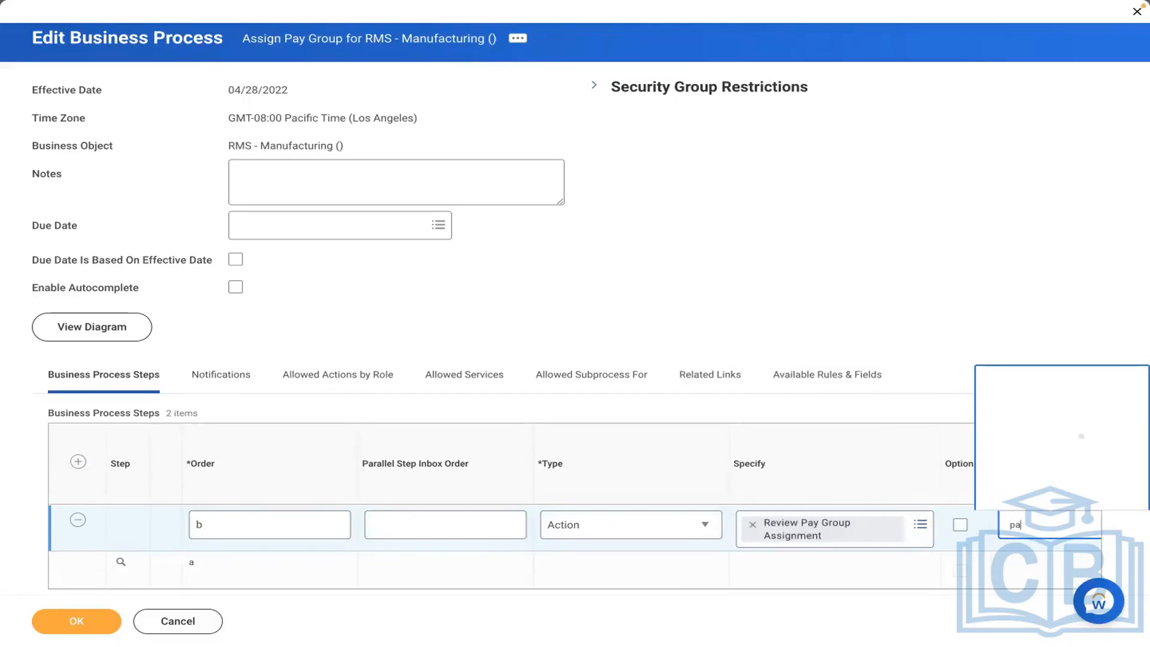
text(yroll part)
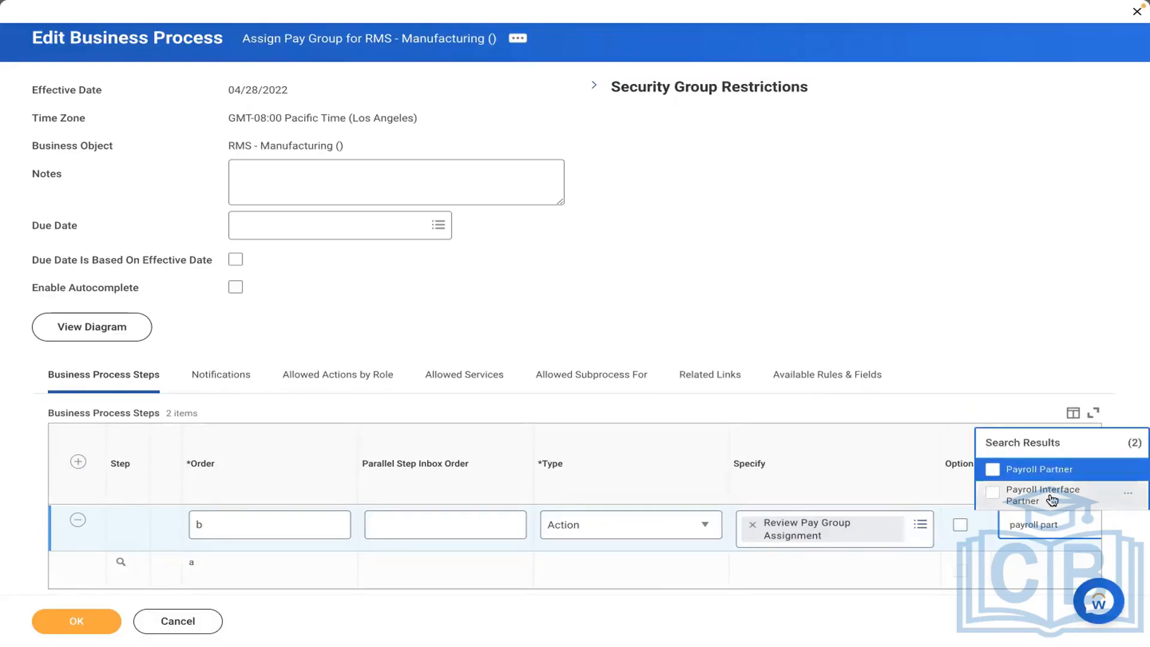
click(1039, 469)
click(84, 622)
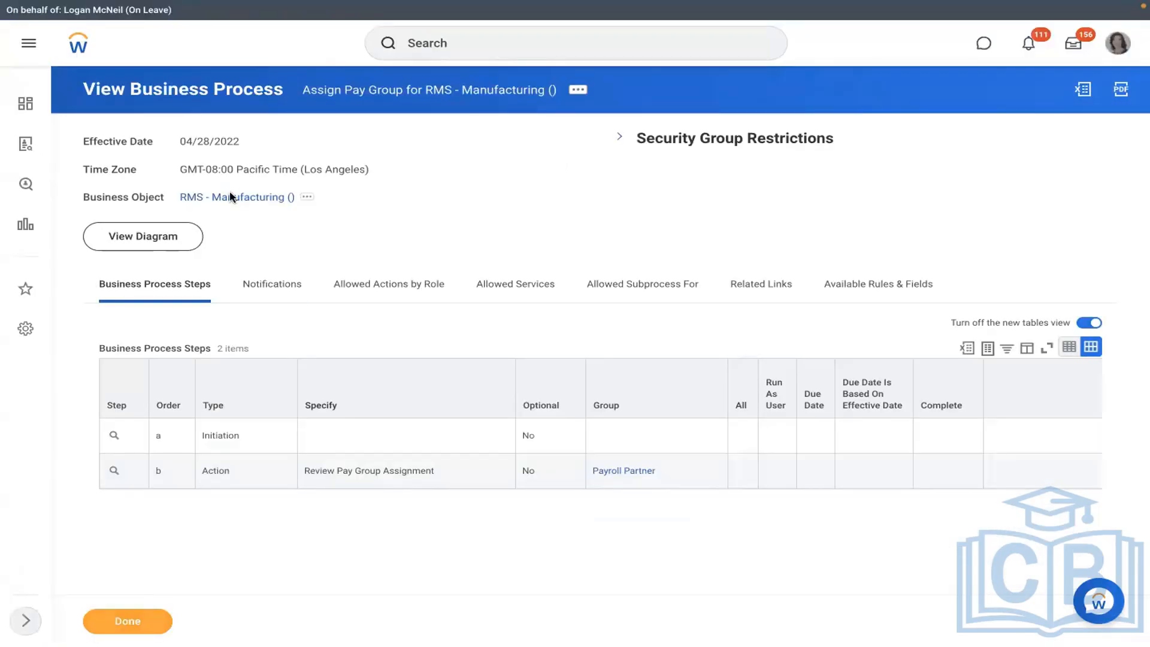
click(230, 196)
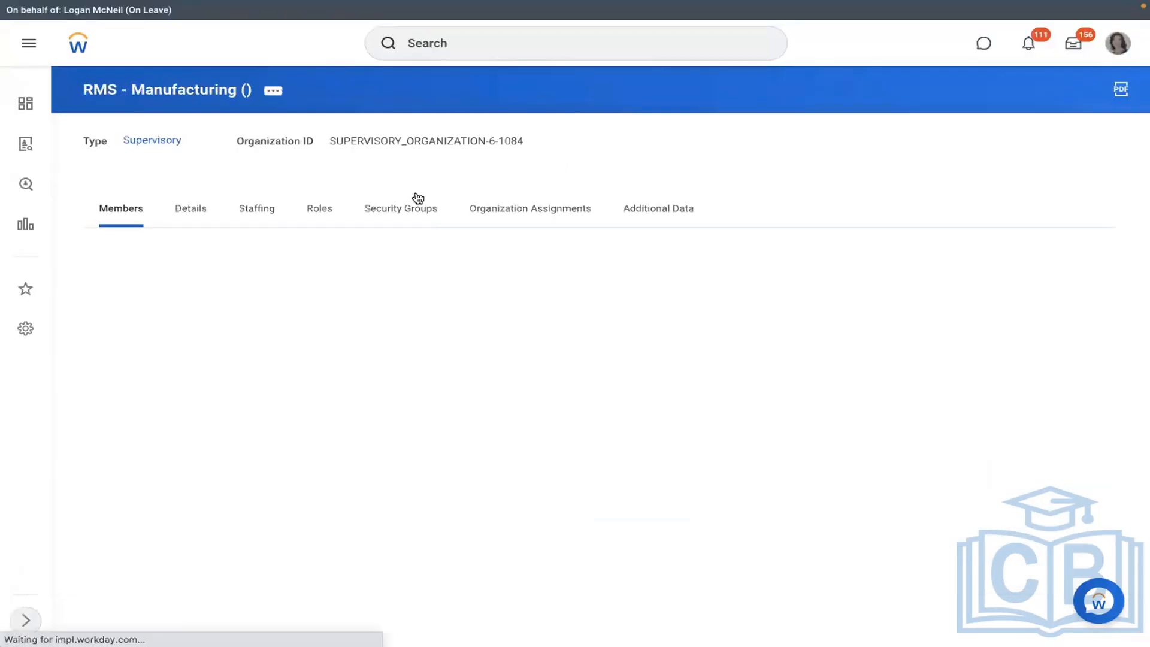
- Start creating a position in RMS - Manufacturing: 3 positions titled 'Executive Manager IT'
click(273, 93)
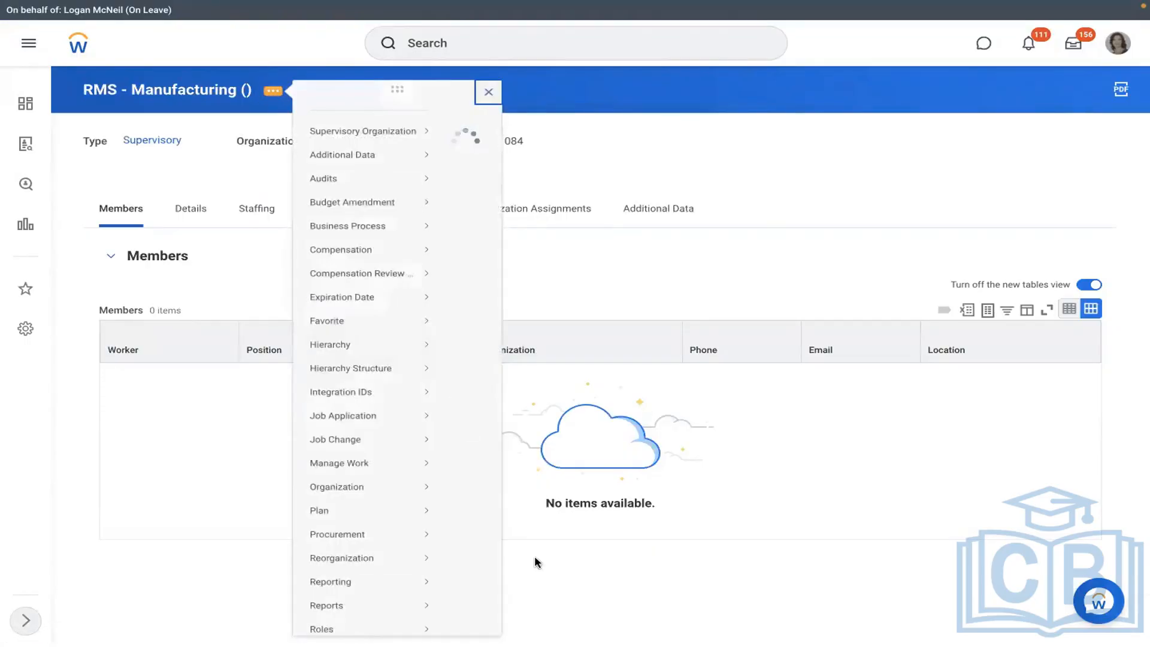
scroll(534, 555, down, 5)
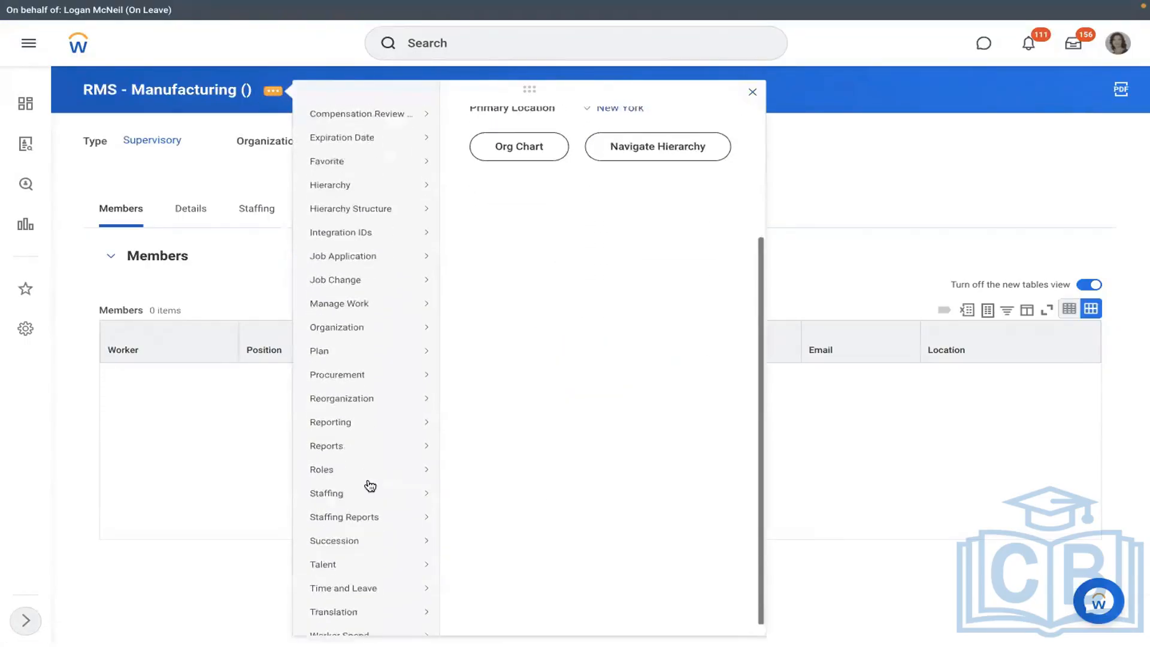
mouse_move(367, 483)
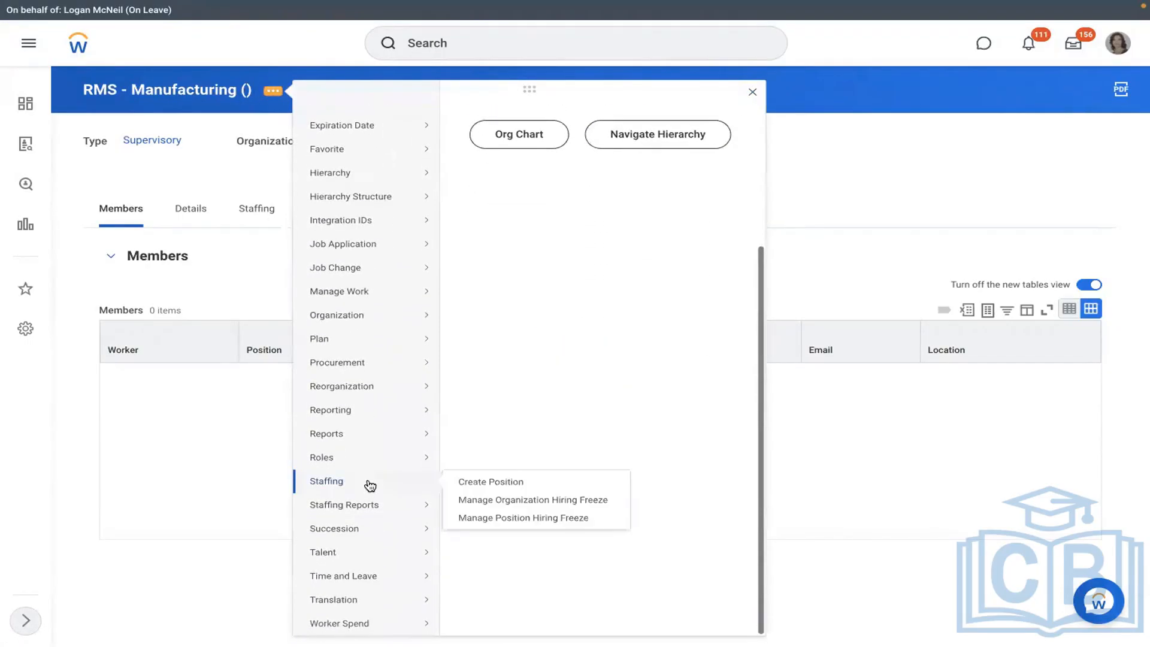
click(480, 483)
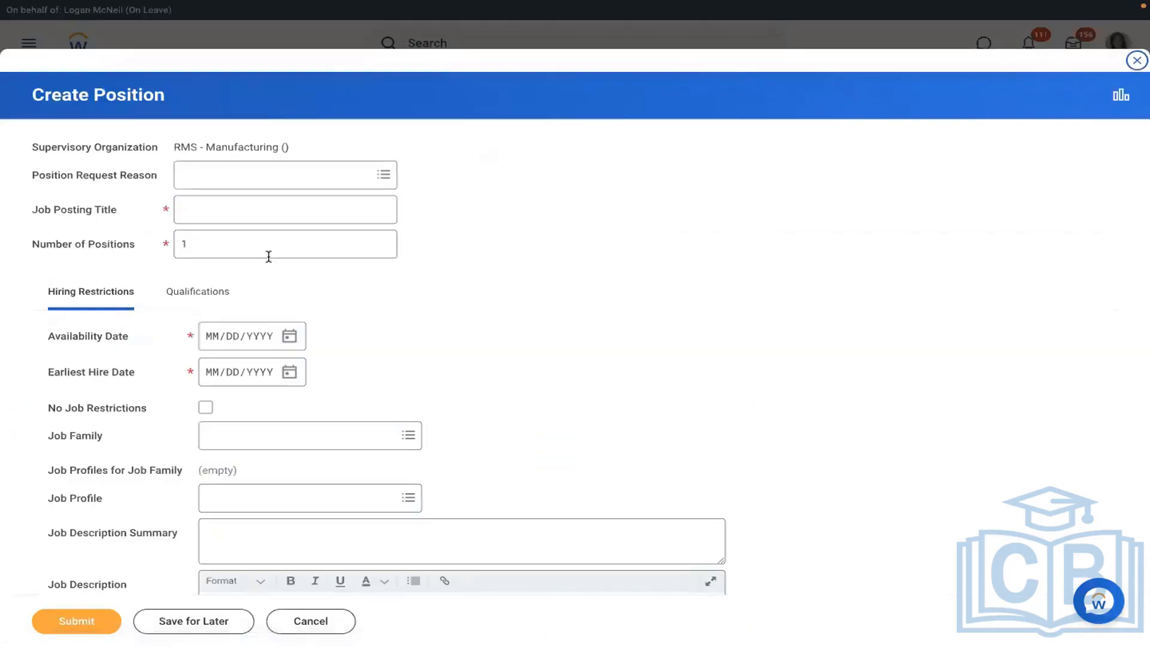
click(268, 257)
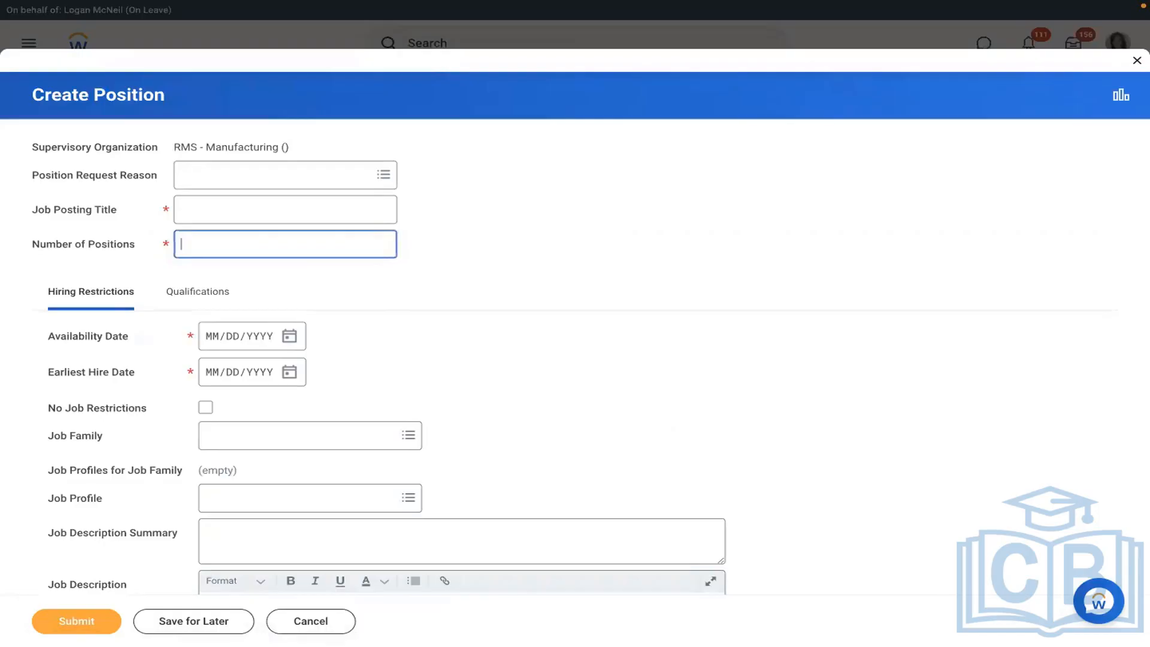
text(3)
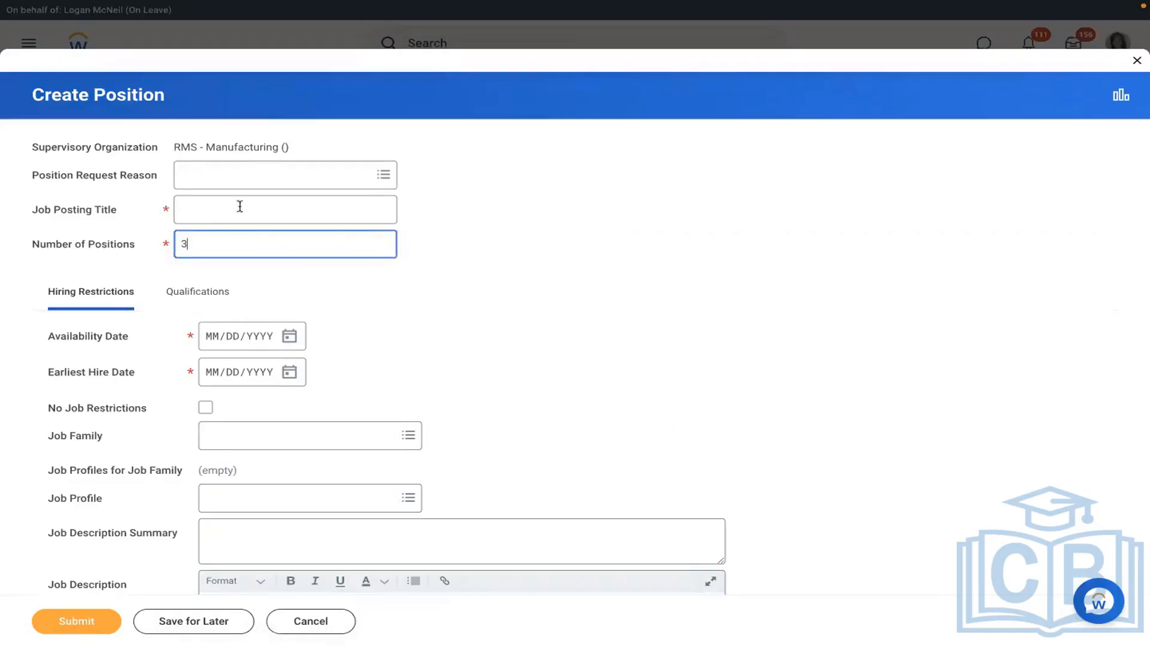
click(206, 220)
text(Exe)
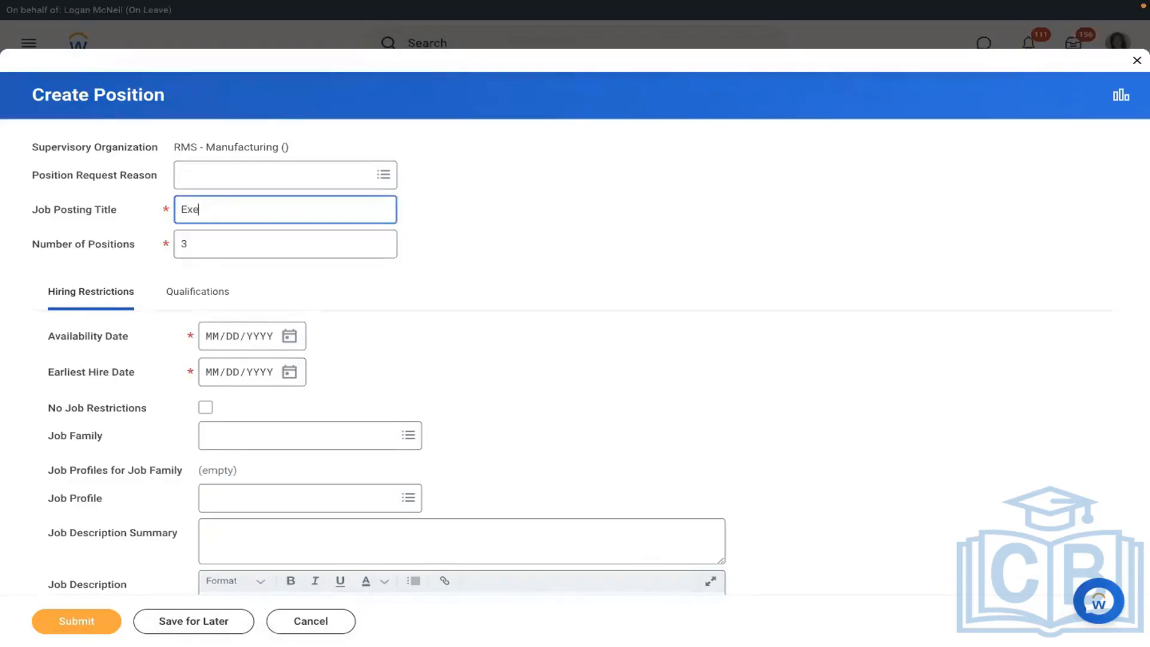
text(cutive Manager)
key(BackSpace)
key(BackSpace)
key(BackSpace)
key(BackSpace)
key(BackSpace)
text(Executive Manager IT)
- Set the availability and earliest hire dates to 01/01/2022
click(211, 336)
text(01/)
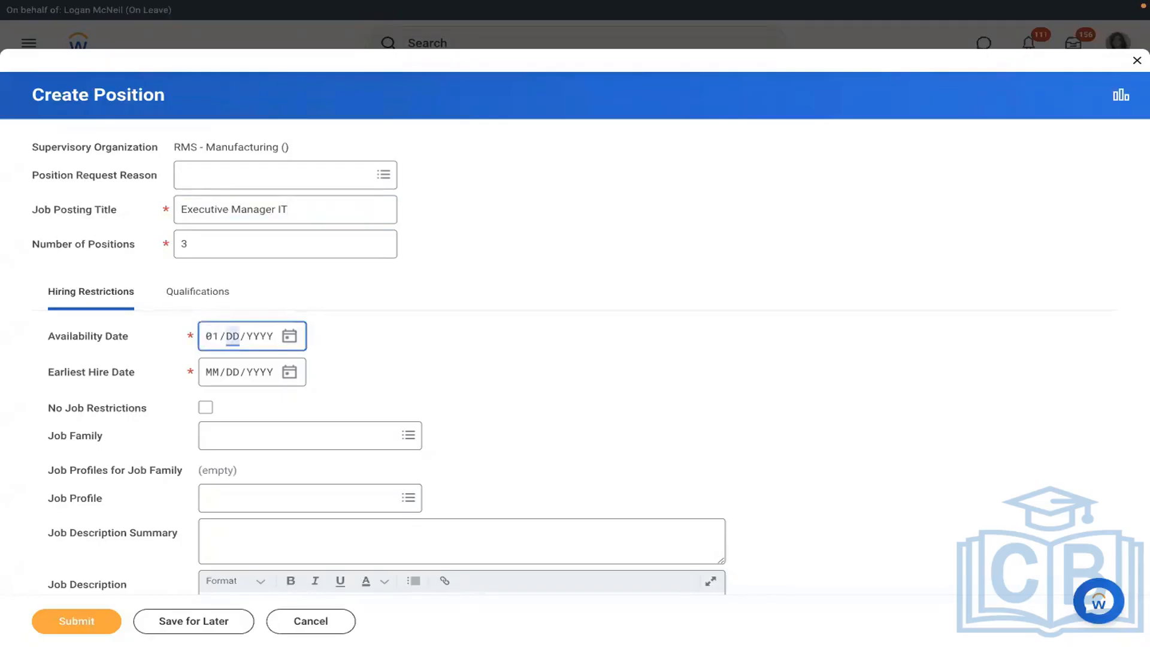
text(01/2022)
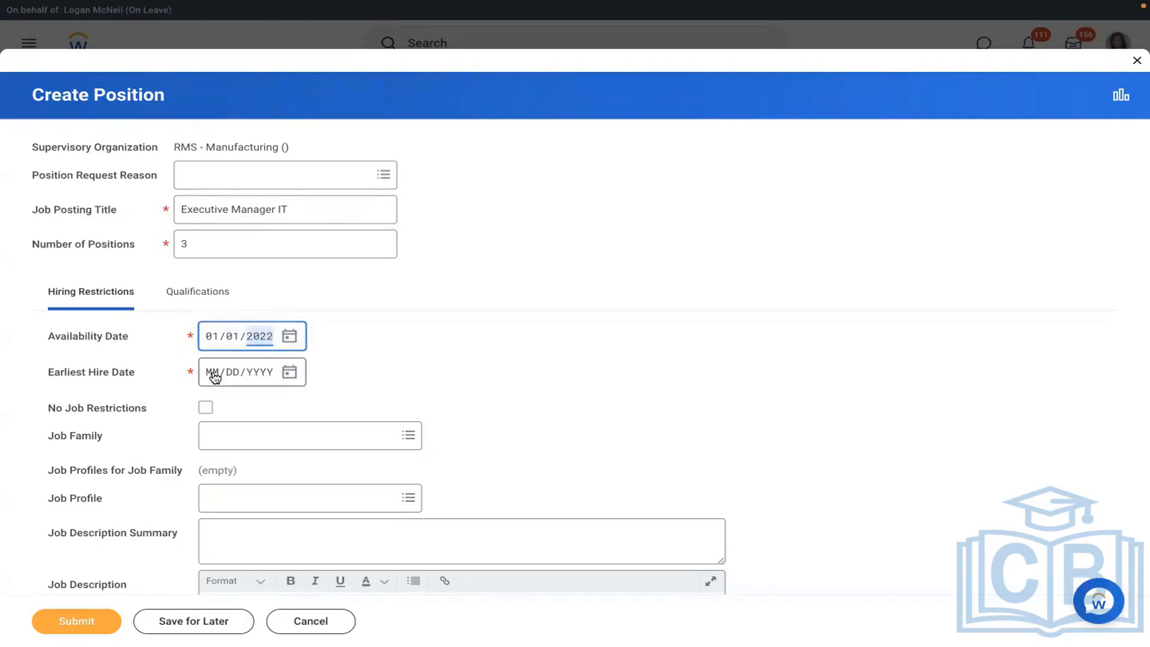
click(214, 376)
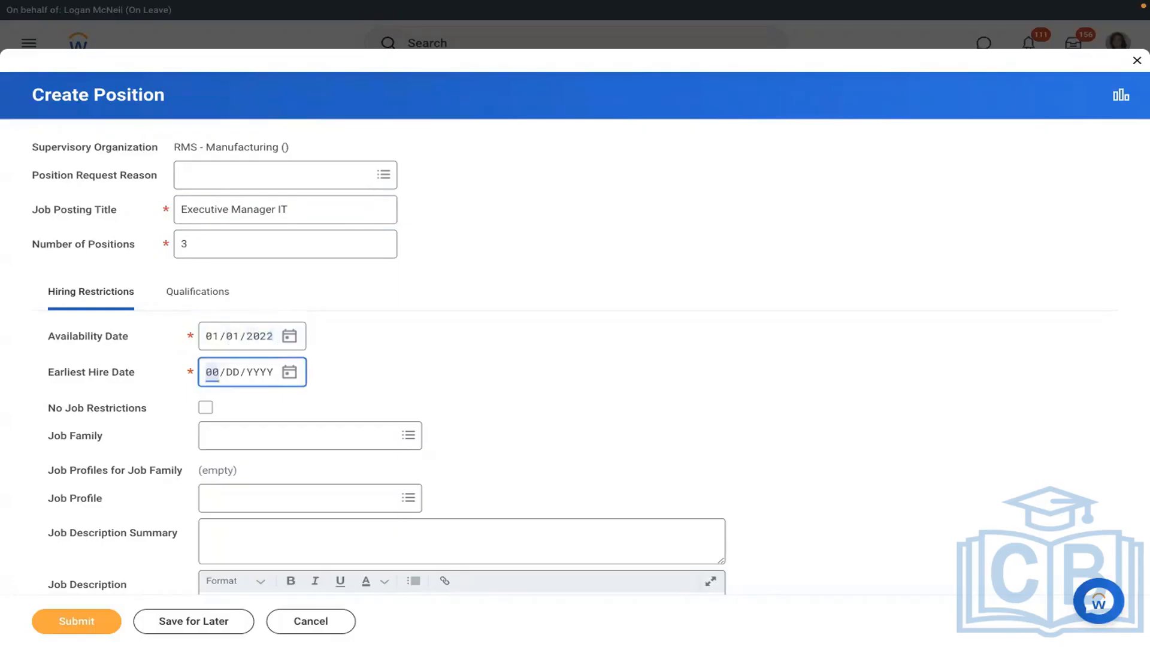
text(01012022)
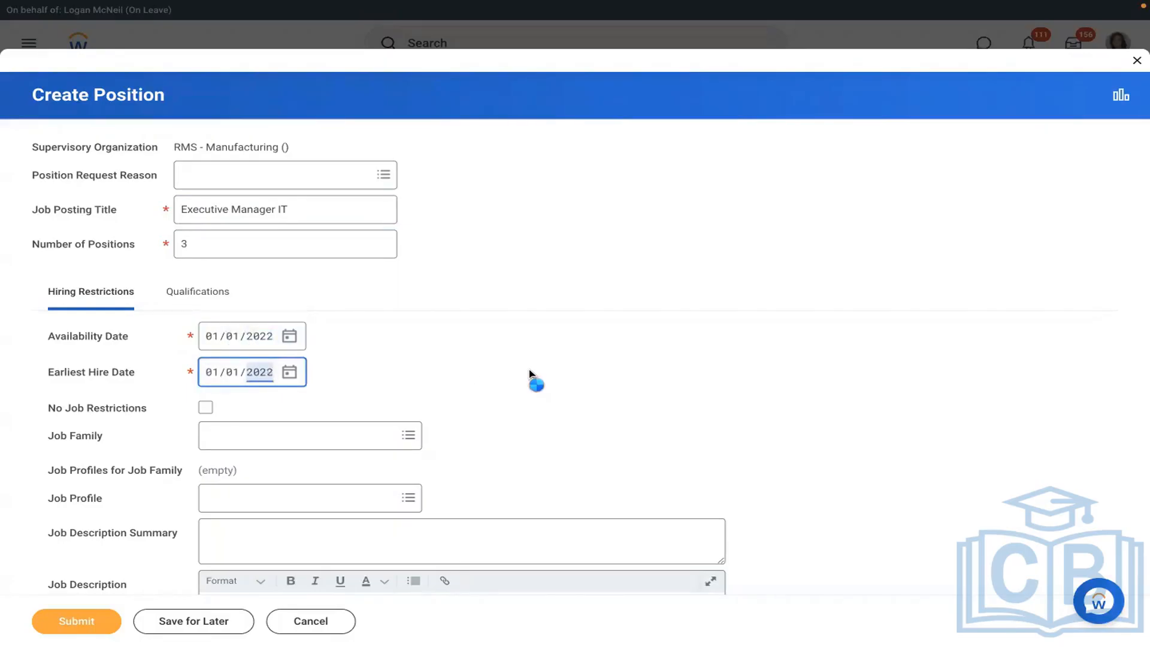
click(530, 375)
scroll(529, 376, down, 3)
scroll(529, 376, down, 5)
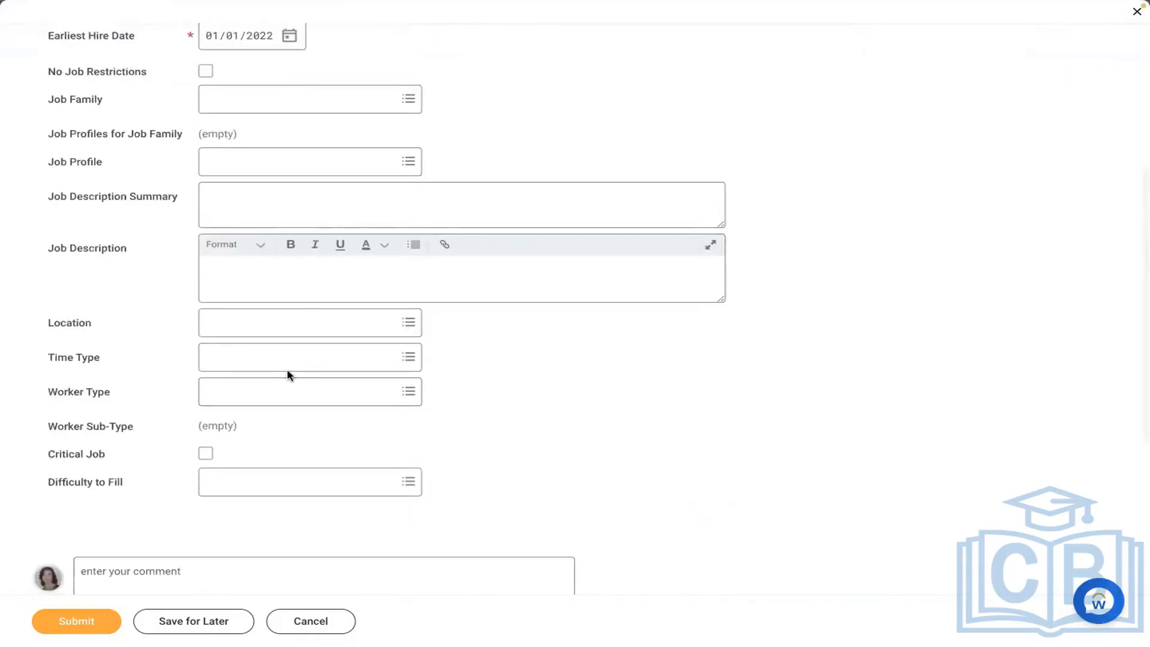
- Set location New York, time type Full time, and worker type Employee
click(252, 323)
text(new york)
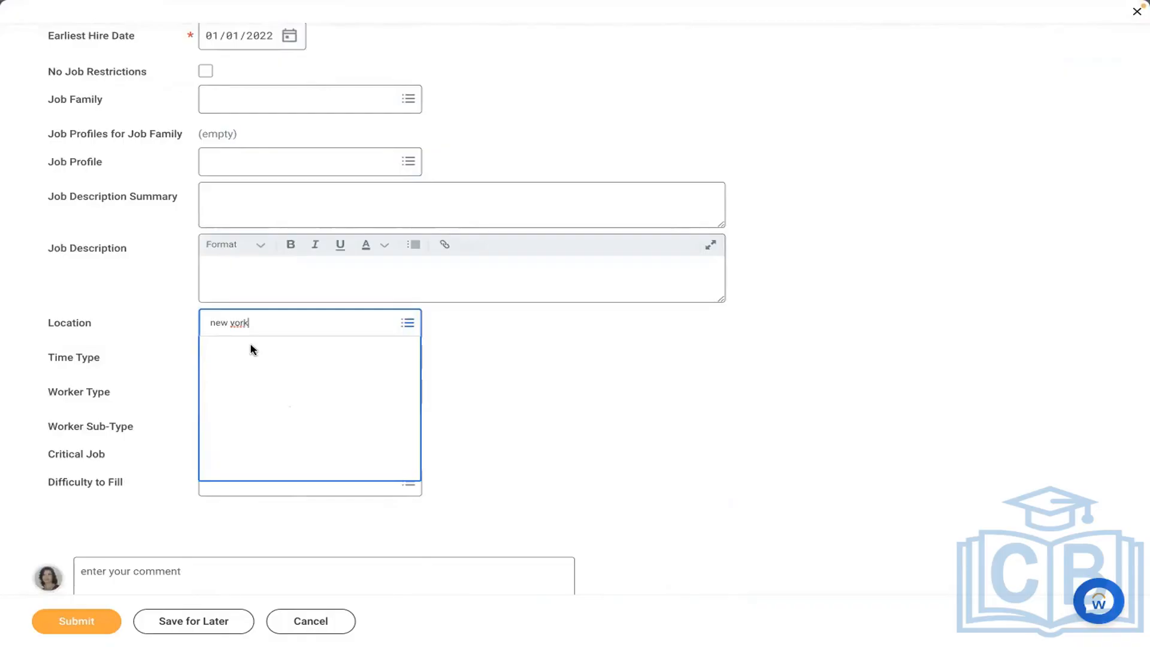
key(Return)
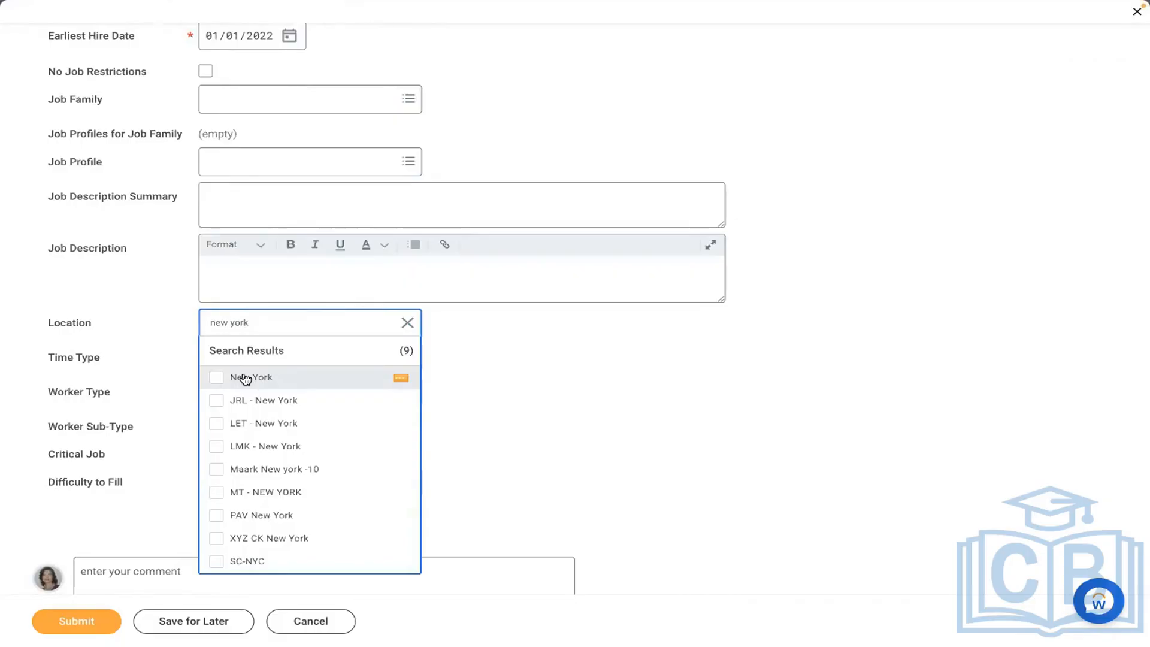
click(245, 377)
click(241, 350)
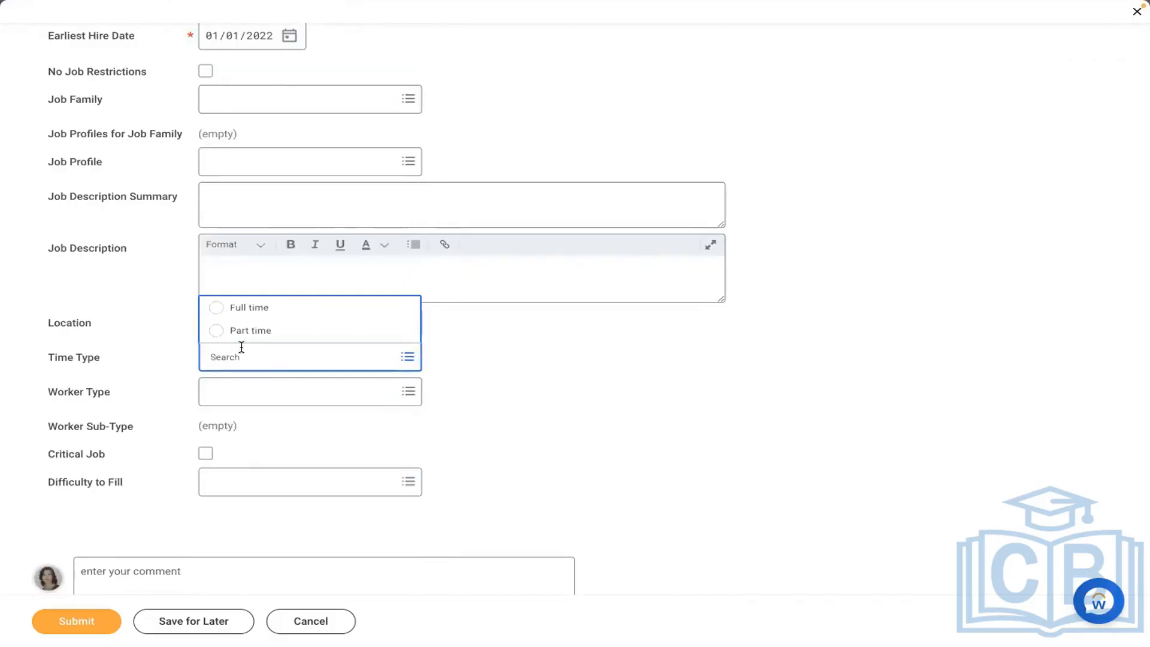
click(245, 307)
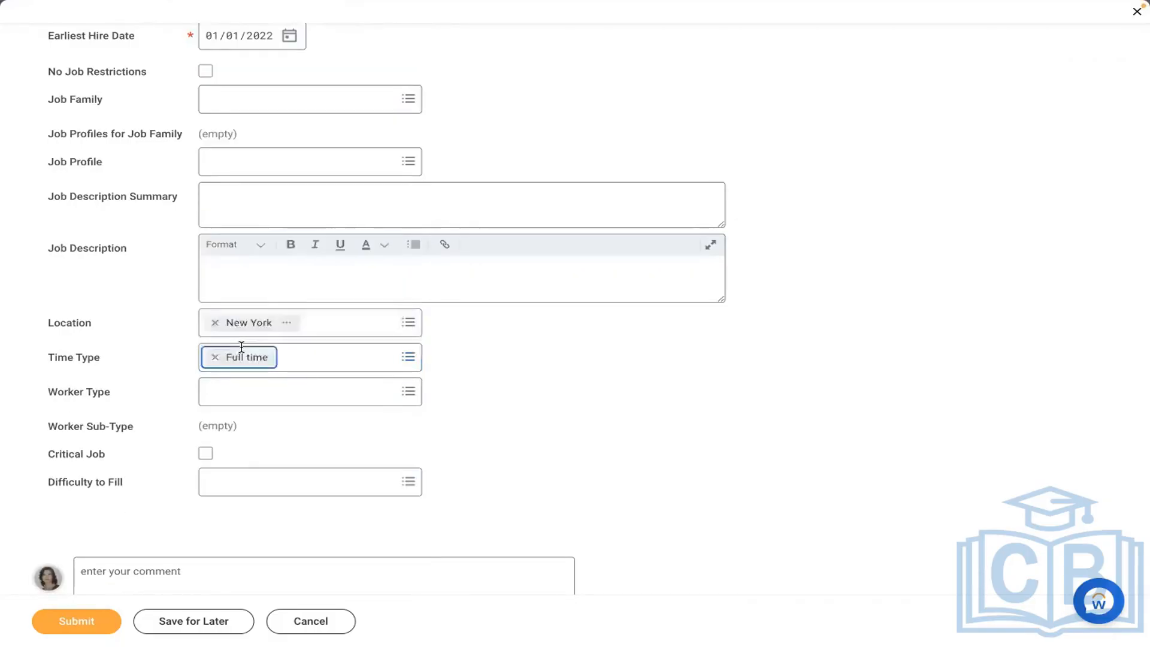
click(239, 392)
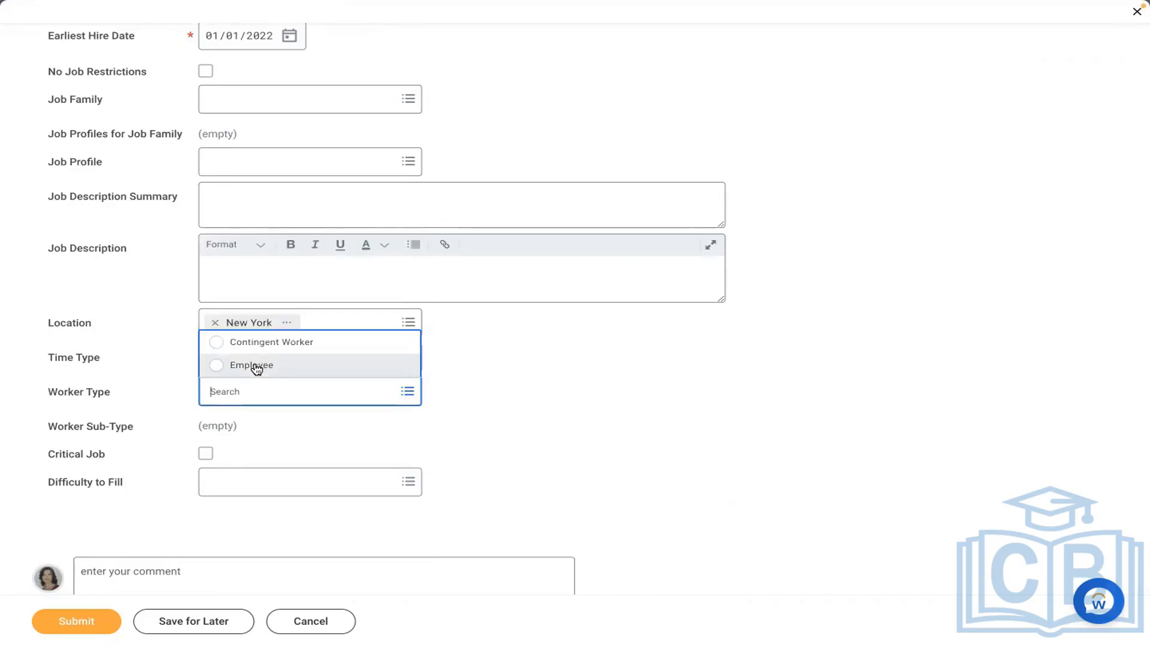
click(251, 365)
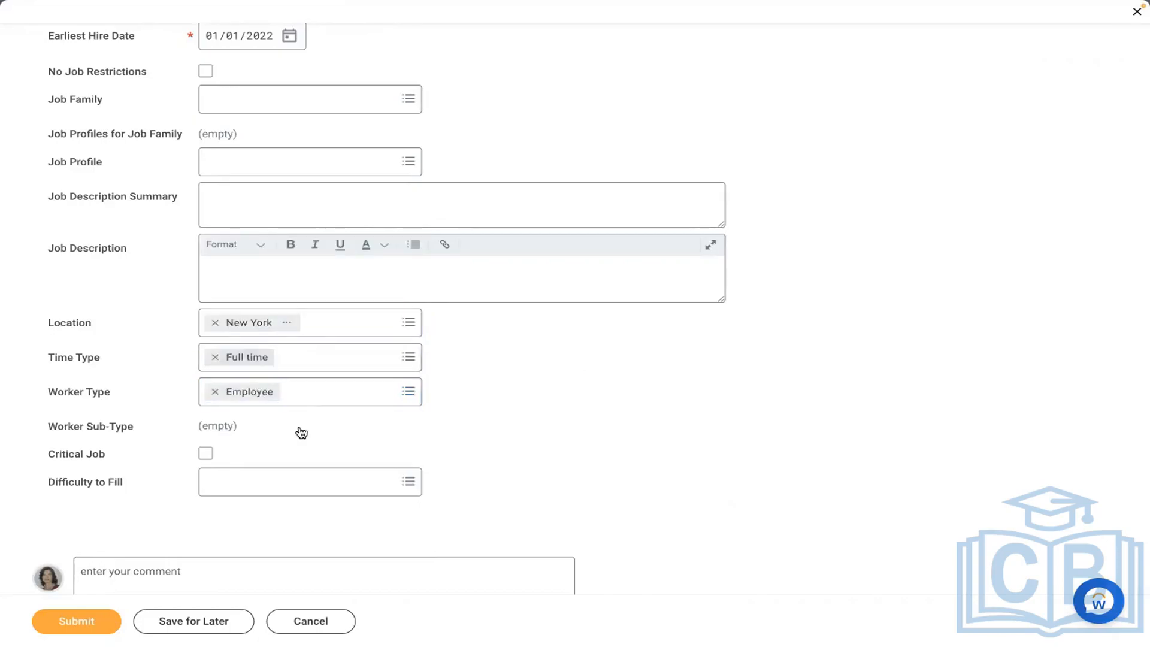
- Choose worker sub-type Regular and job profile AMD - Manager HR, then submit the position
click(274, 425)
text(reg)
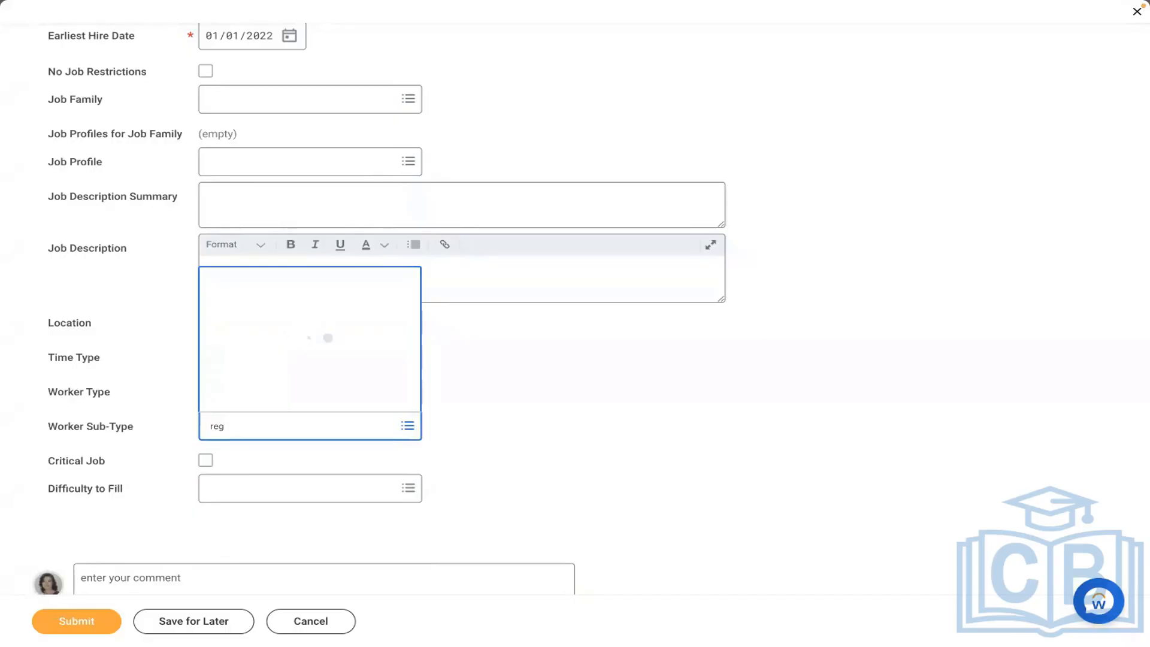
click(584, 386)
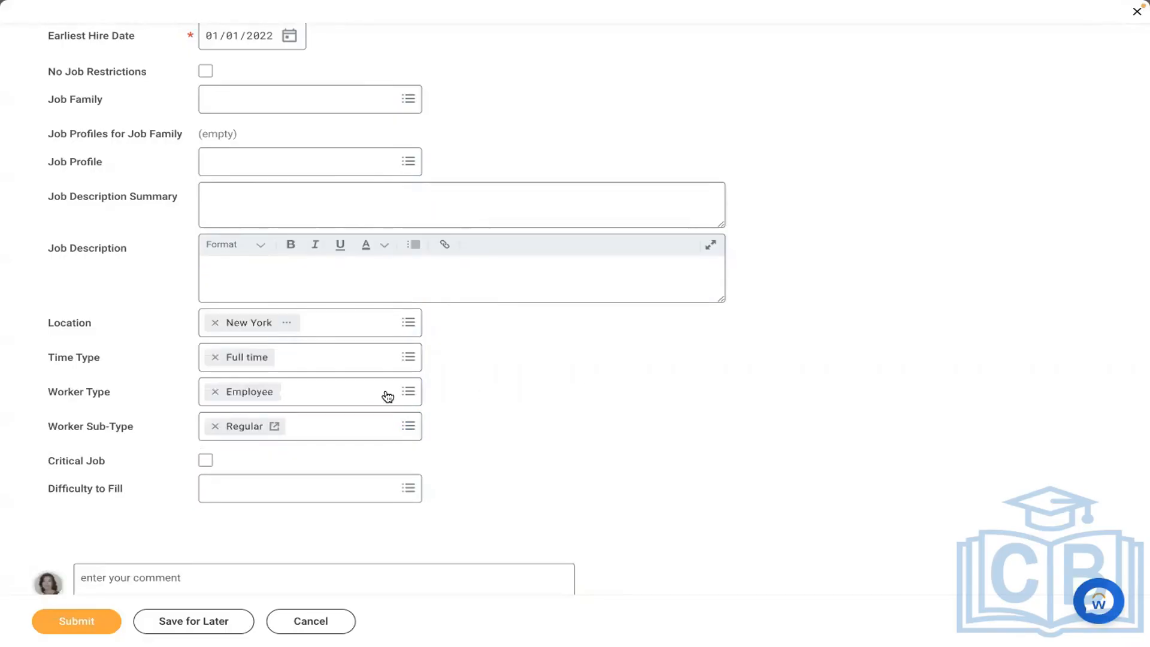
click(302, 157)
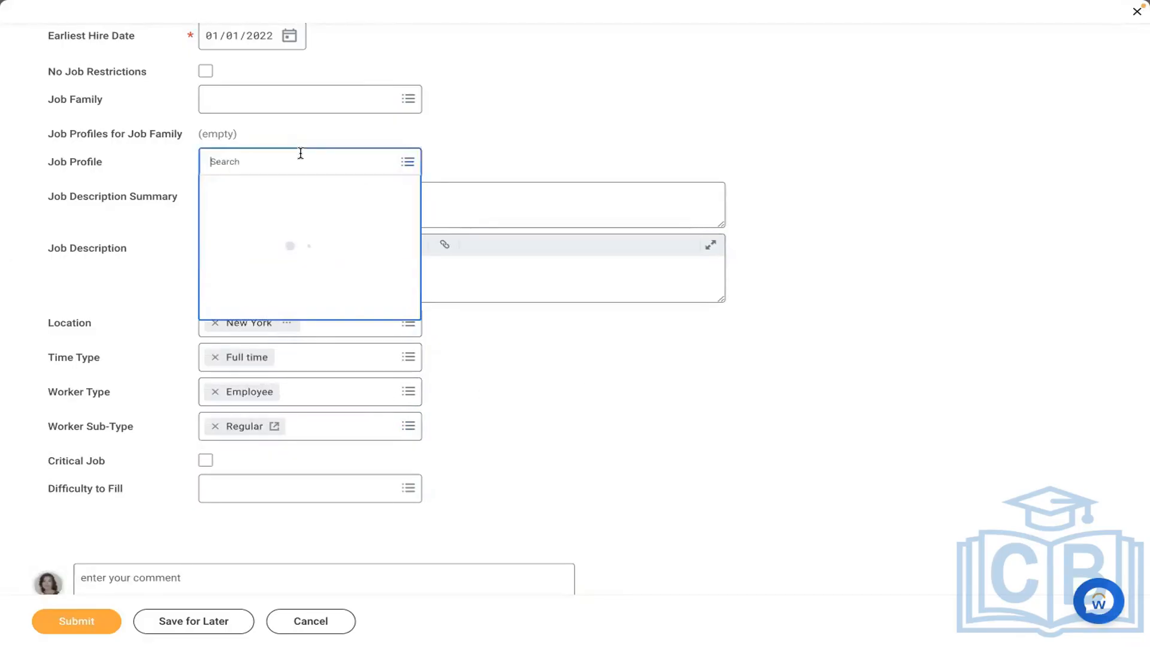
text(amd)
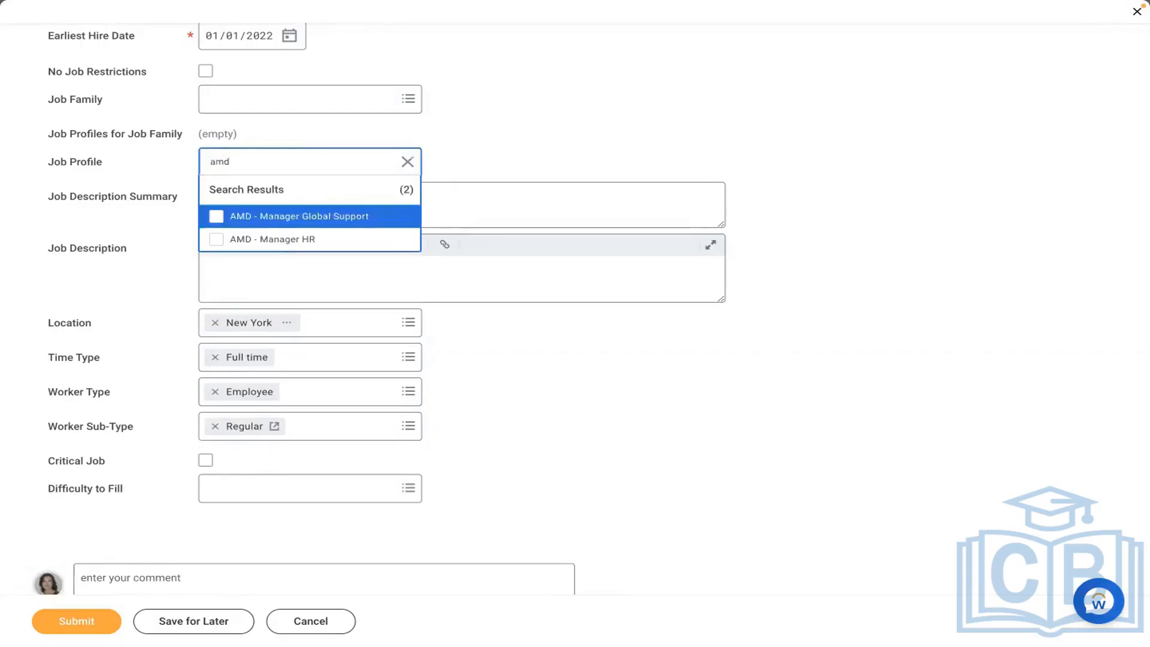
click(265, 240)
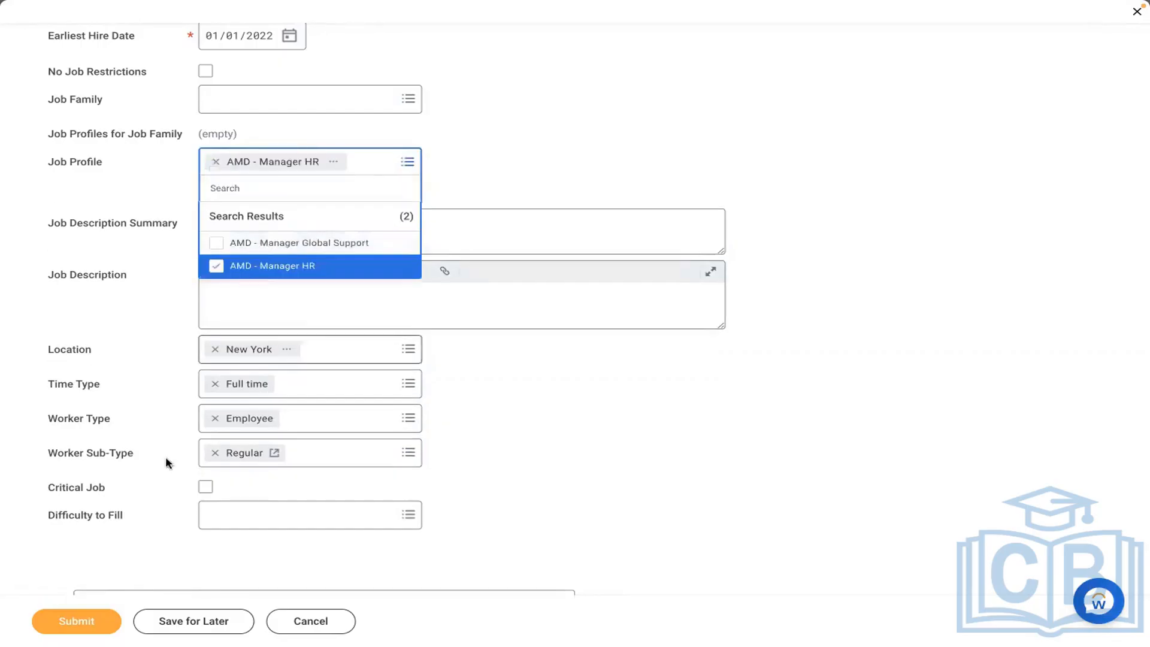
click(53, 621)
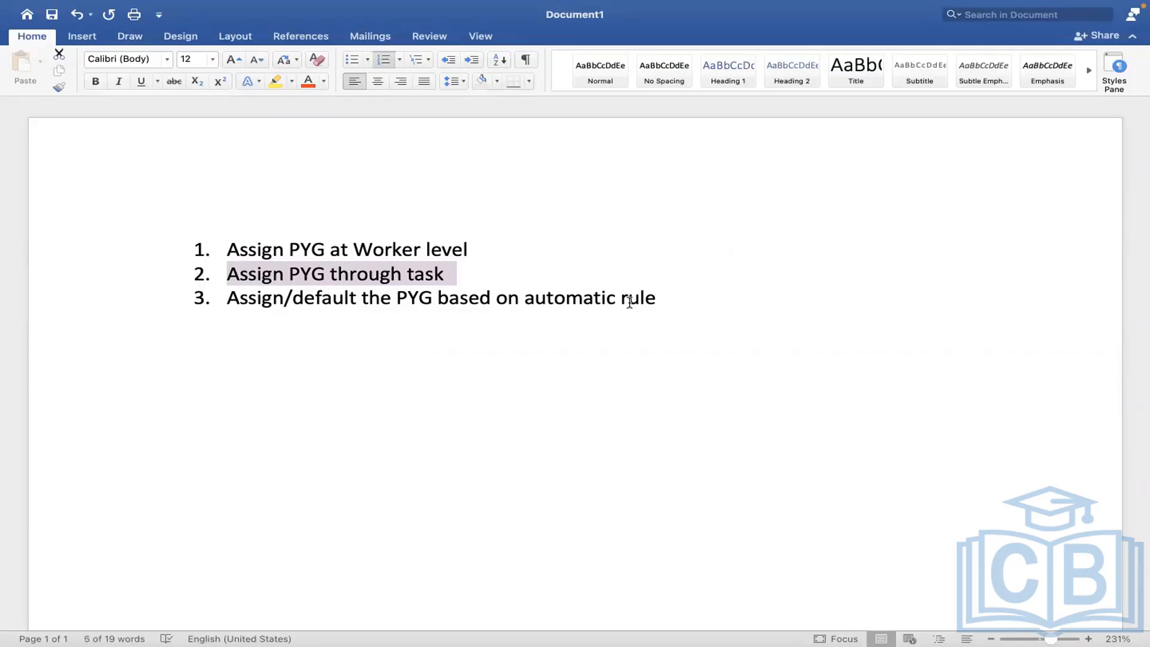
- Select the third list item, 'Assign/default the PYG based on automatic rule'
click(657, 297)
drag(657, 298, 239, 302)
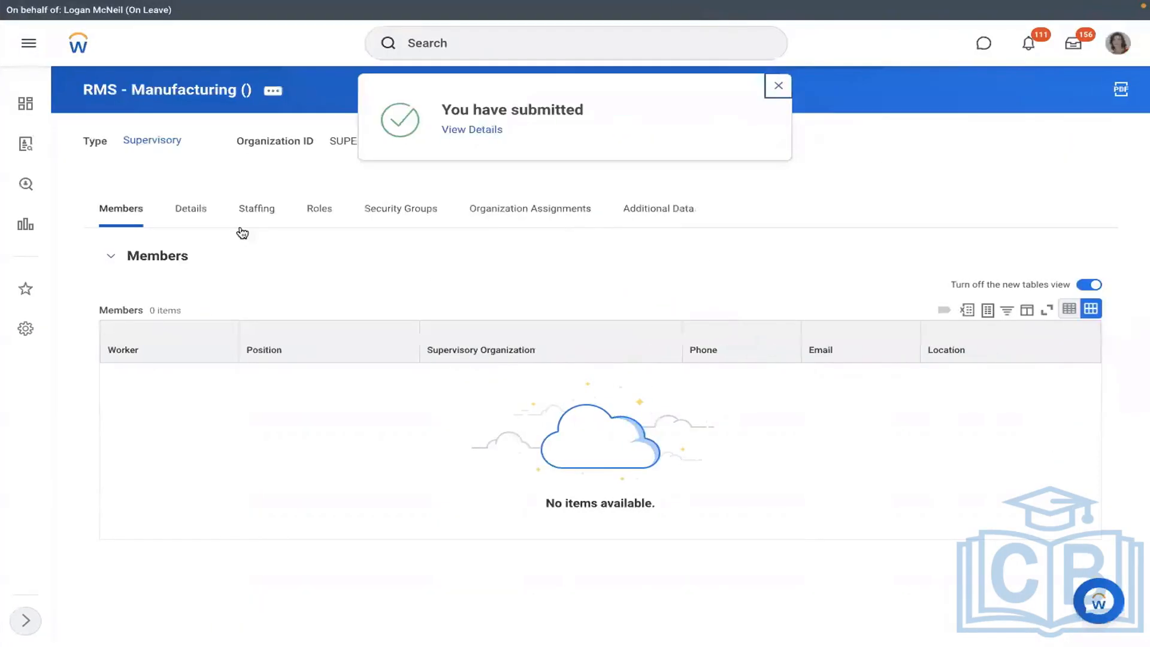
- Open RMS - Manufacturing's Staffing tab to list the unfilled positions P-00947 to P-00949
click(251, 224)
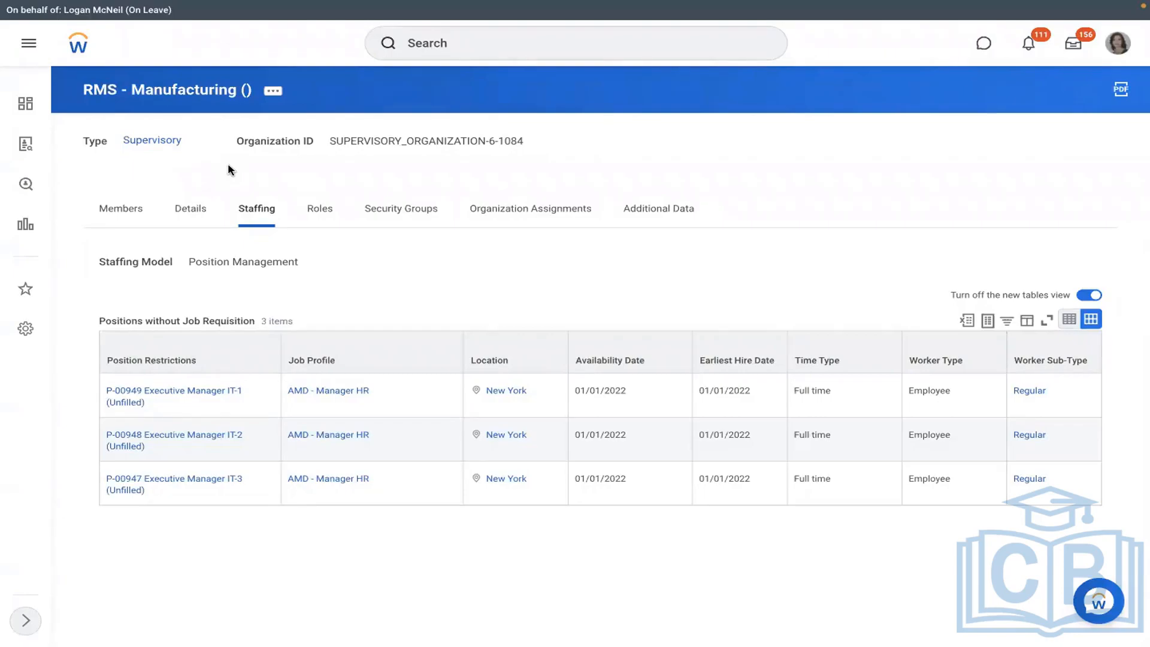
- Search 'view pay group' and run the View Pay Group report for RBS - Monthly PYG
click(455, 45)
text(view)
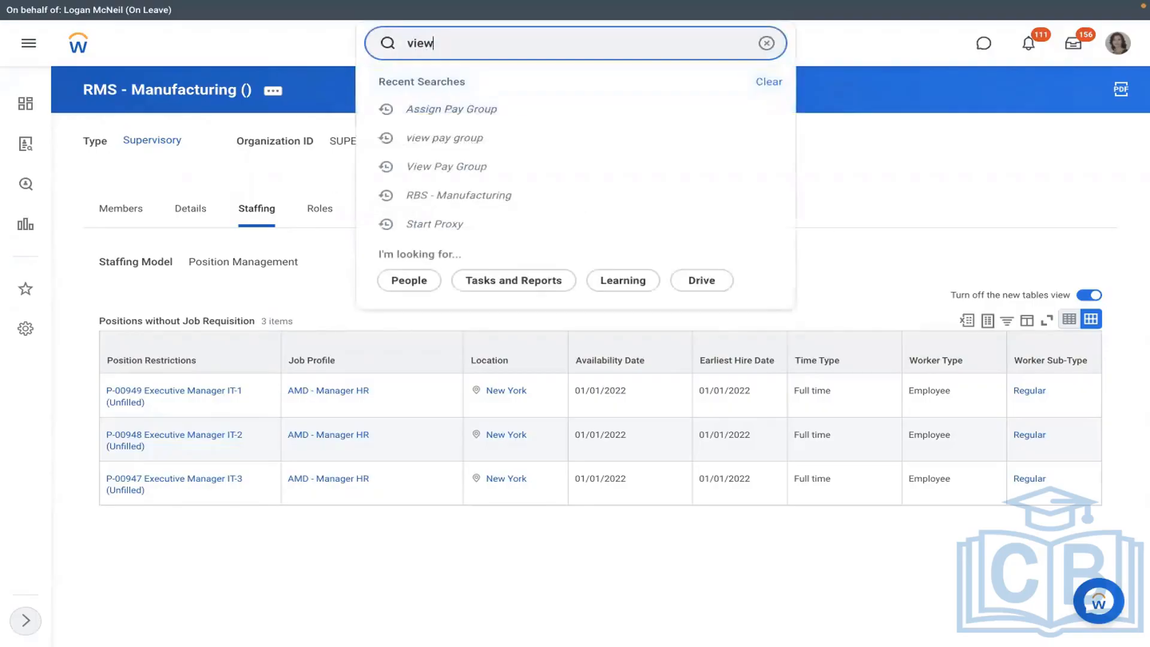
text( pay group)
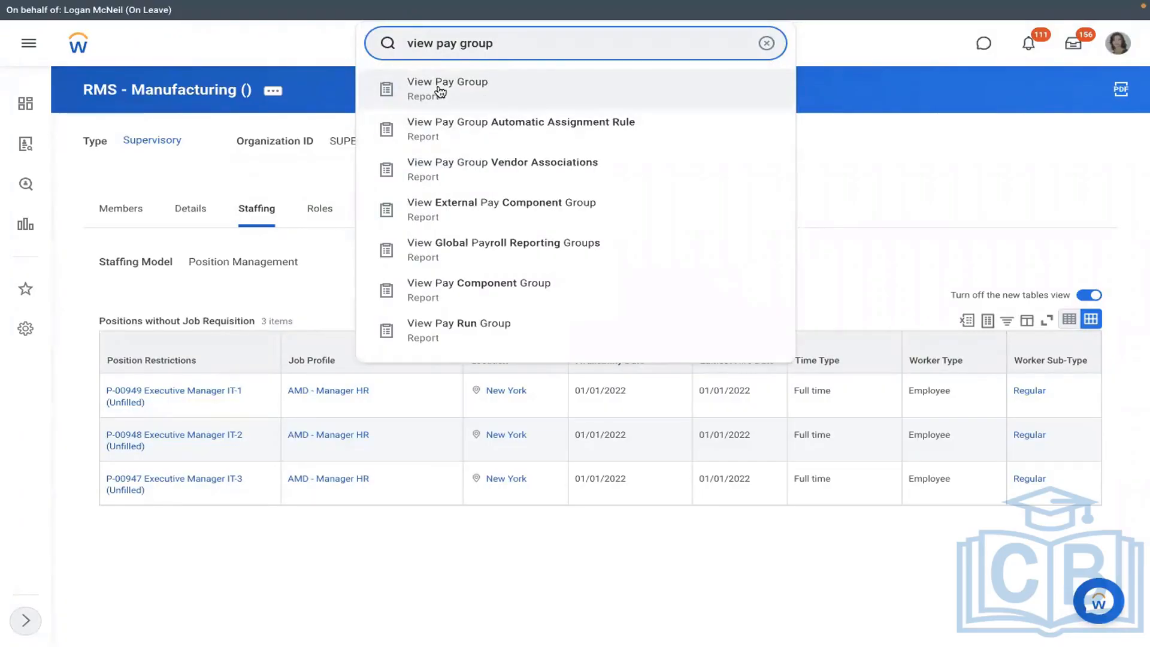
click(440, 92)
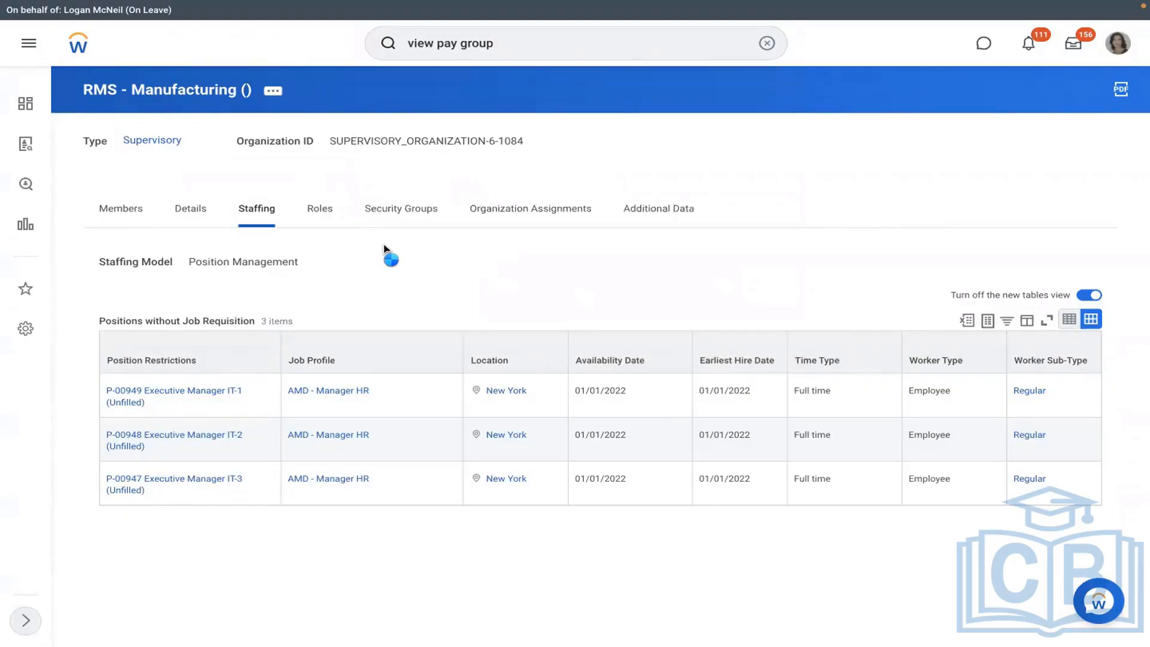
text(dmd)
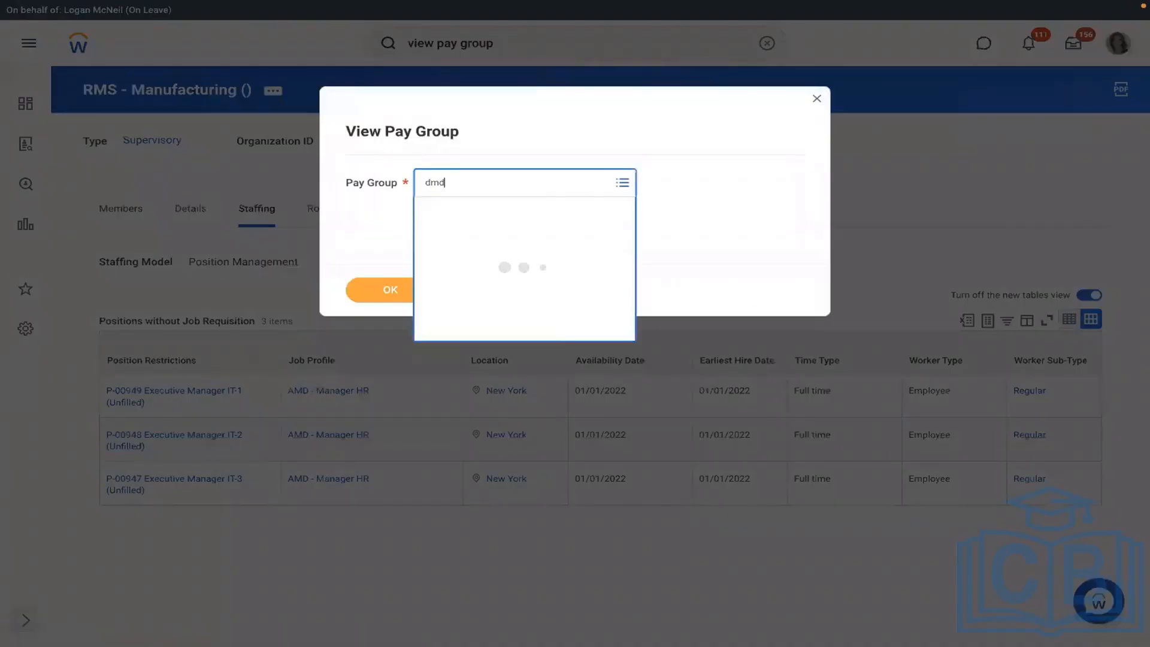
key(Return)
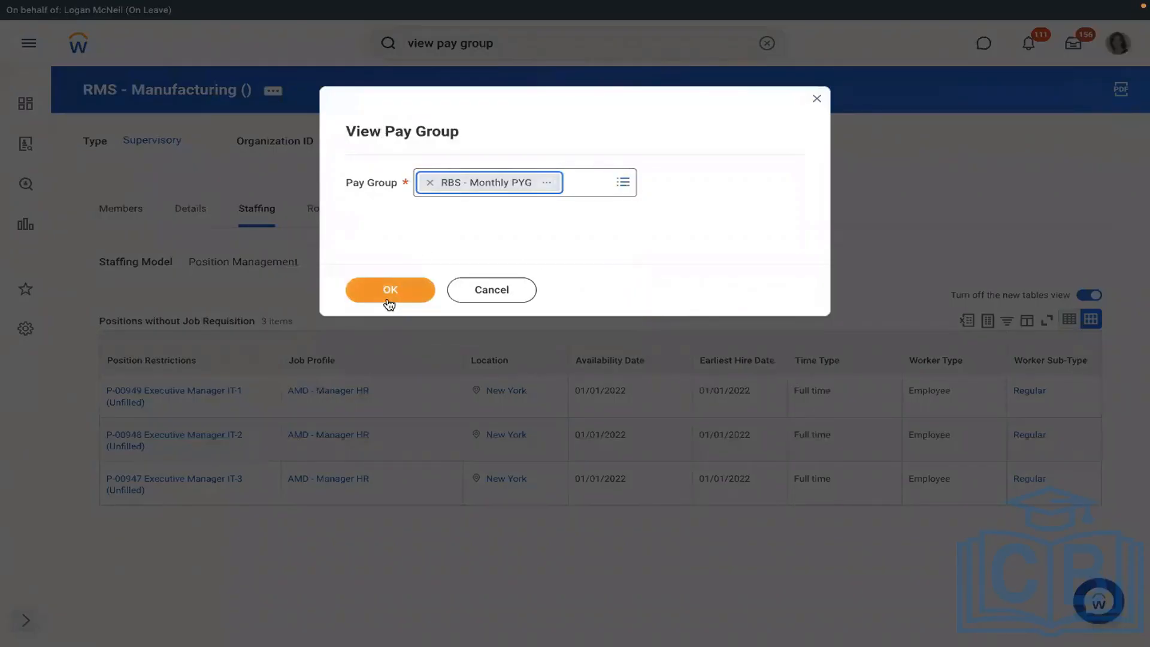
click(388, 303)
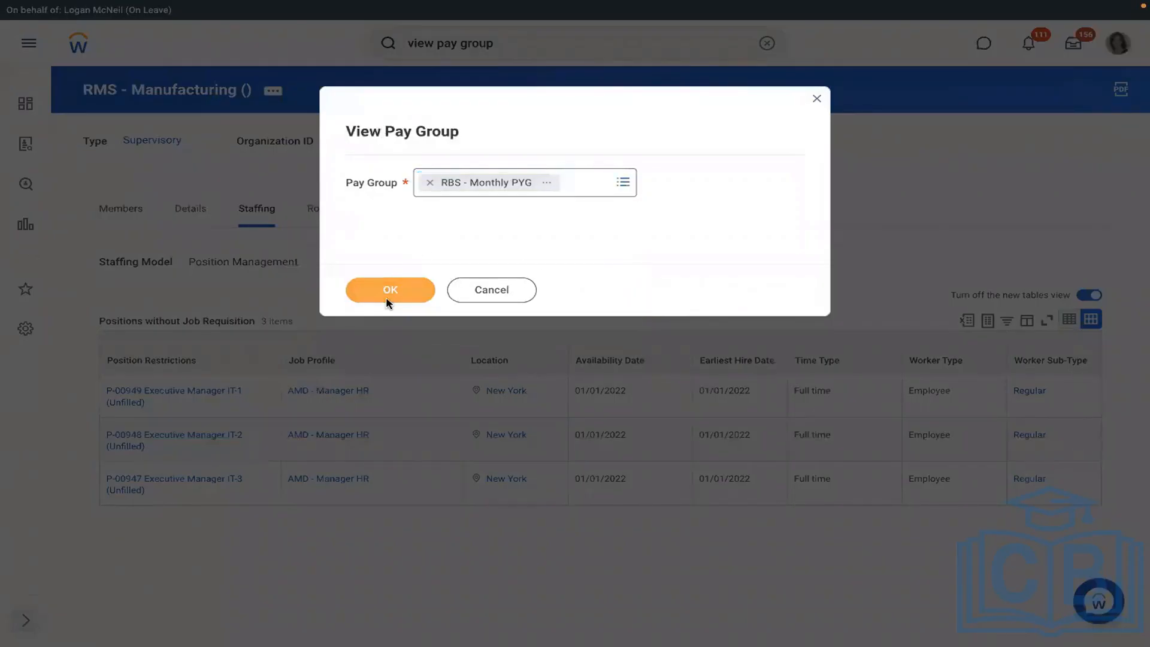
click(386, 297)
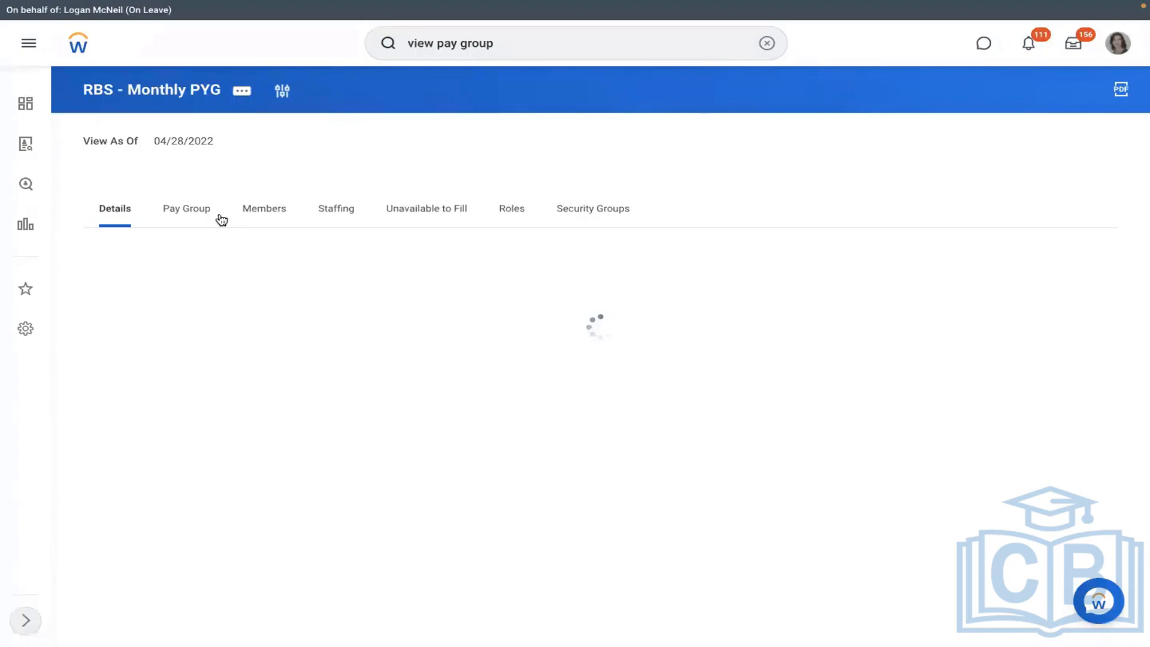
- Check the RBS - PYG Automatic Assignment rule's conditions (RMS - Manufacturing, United States), then show Roles
click(264, 209)
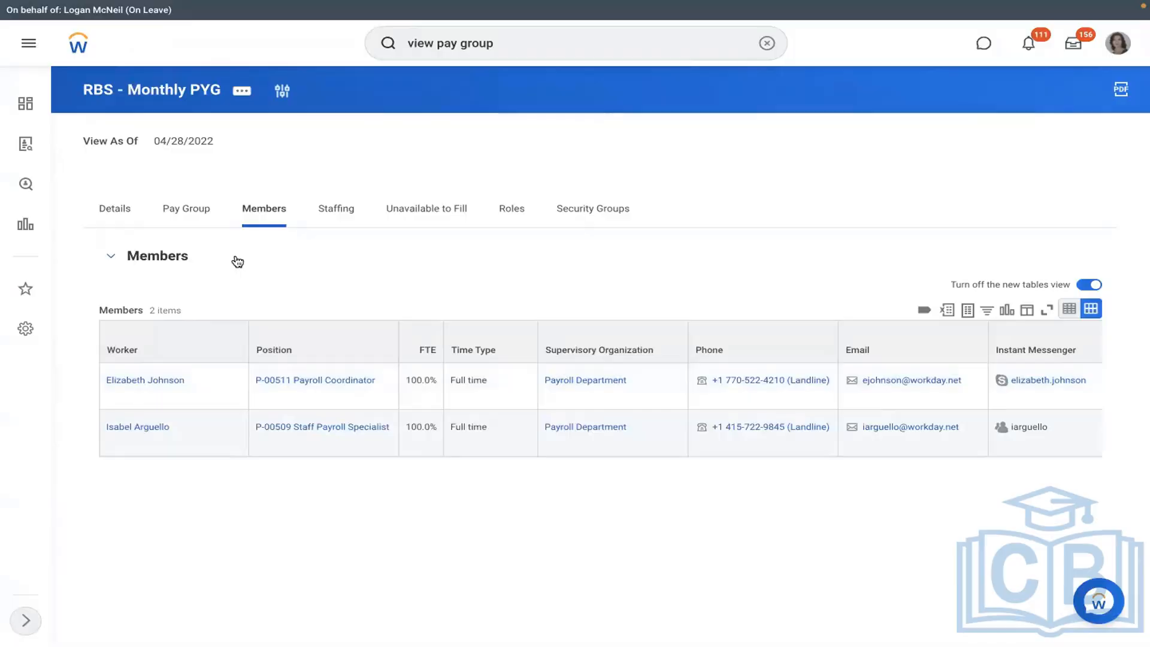
click(185, 216)
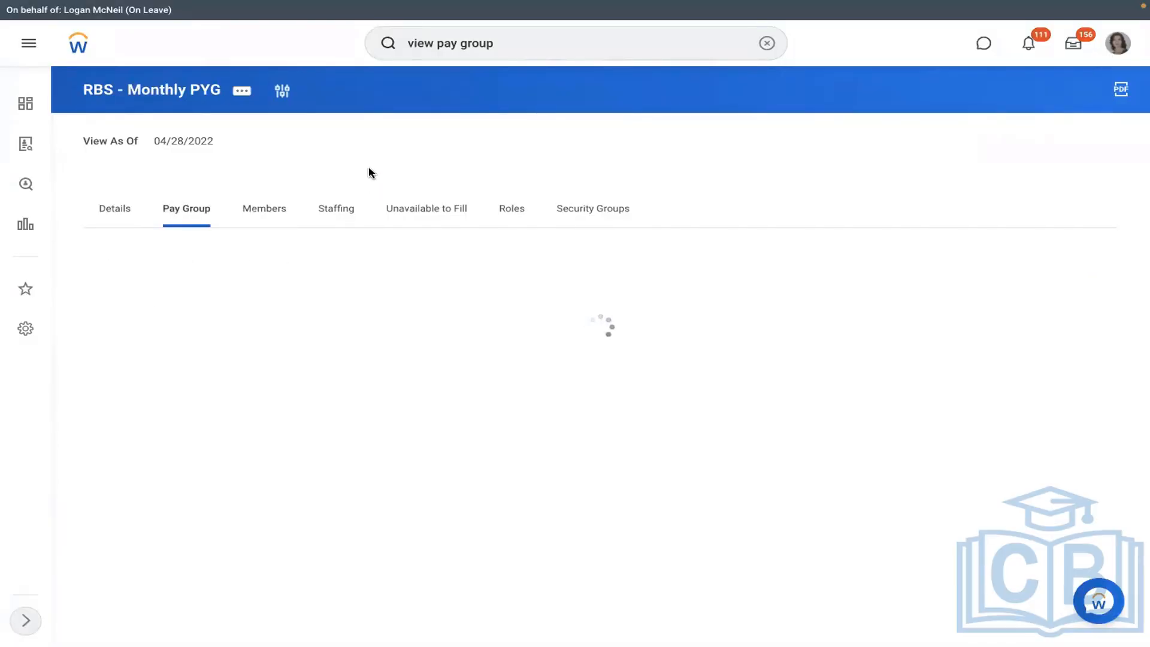
mouse_move(718, 477)
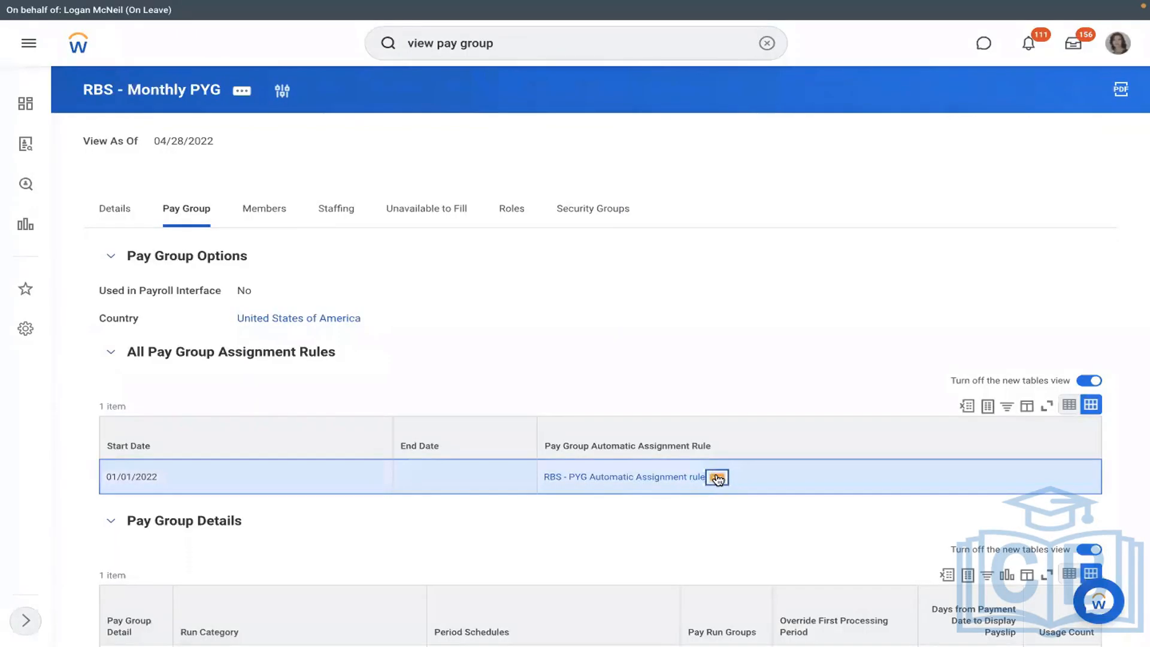
click(718, 478)
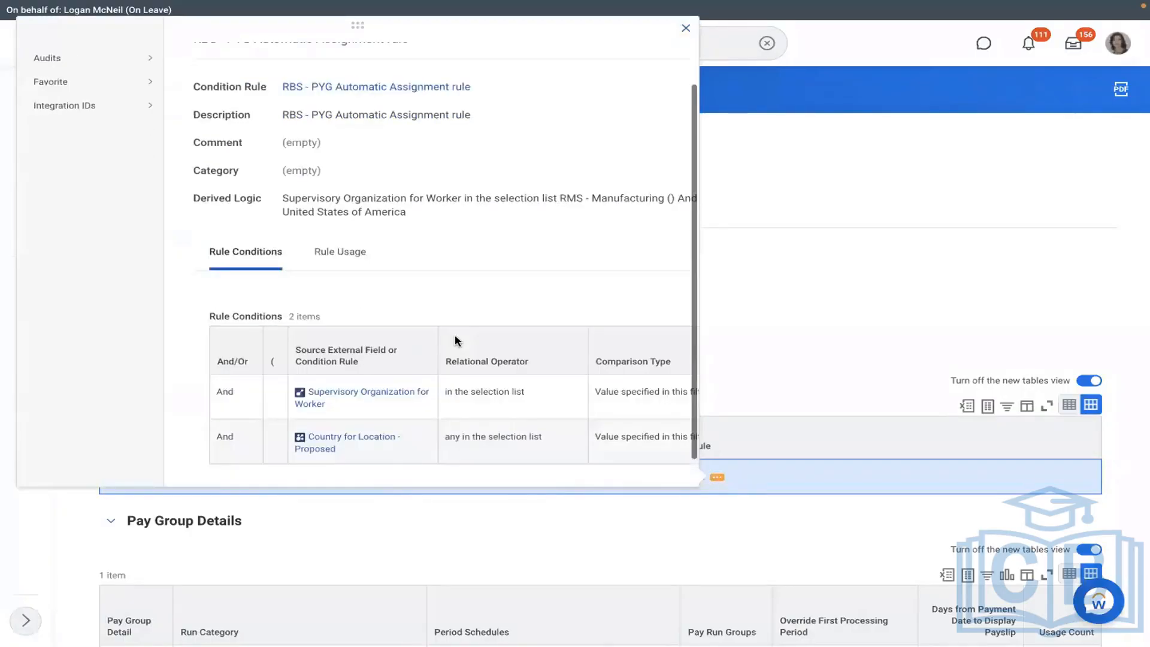
scroll(455, 340, down, 1)
scroll(455, 340, right, 5)
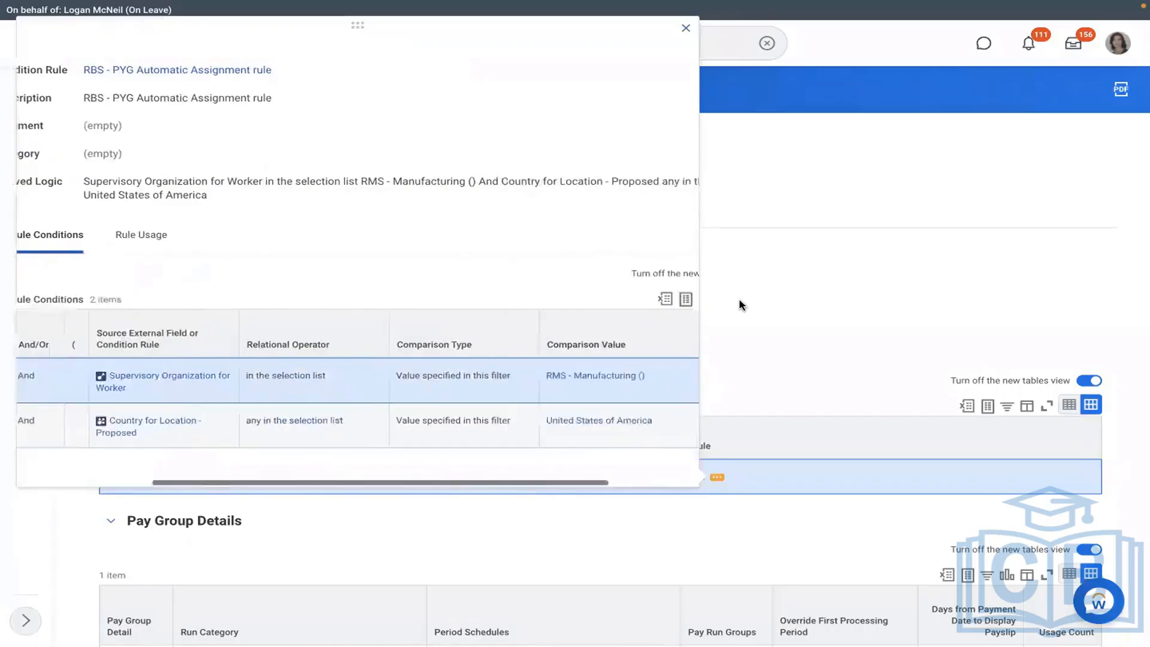
click(740, 305)
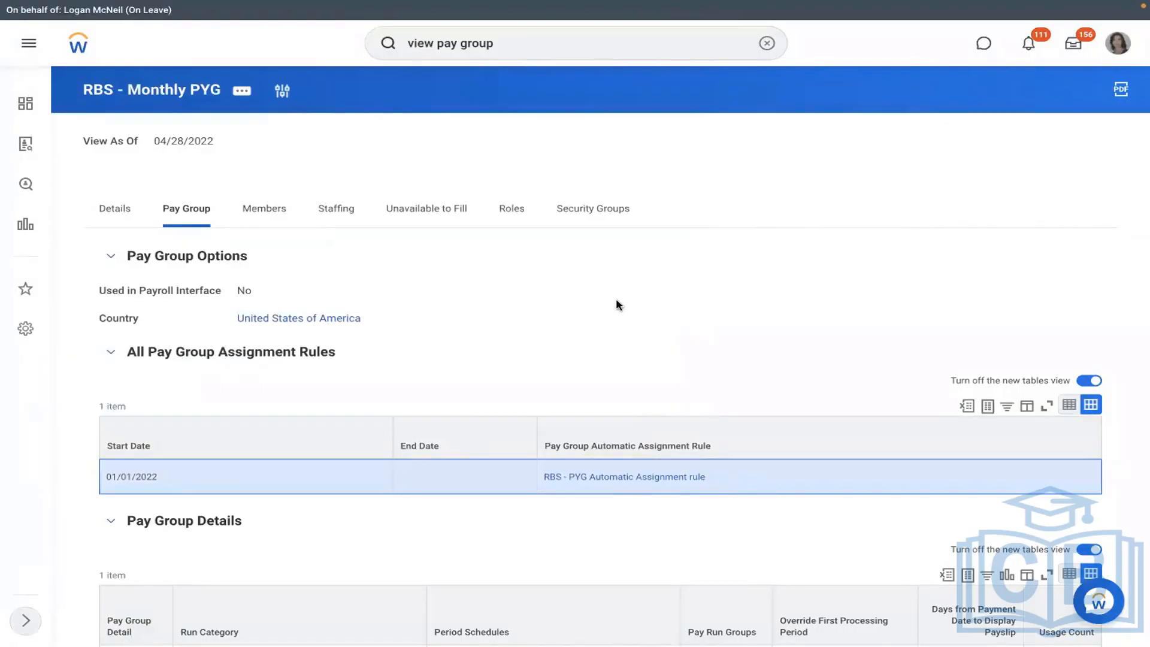
click(521, 221)
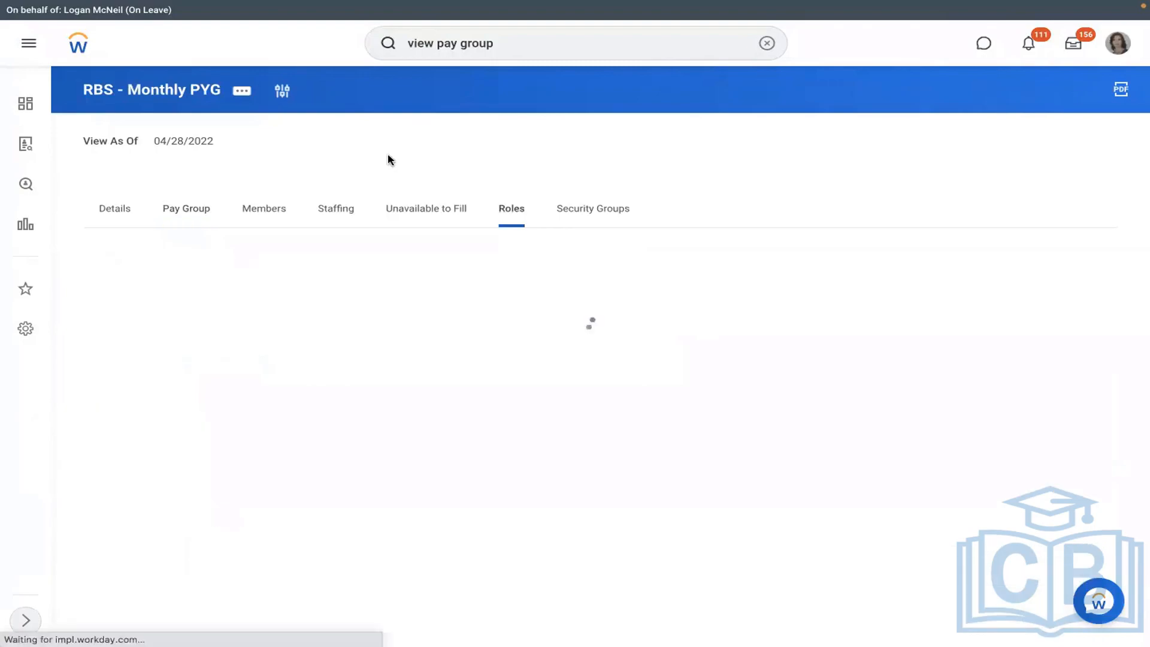
- Open and dismiss the RBS - Monthly PYG related-actions menu on the loaded Roles tab
click(243, 91)
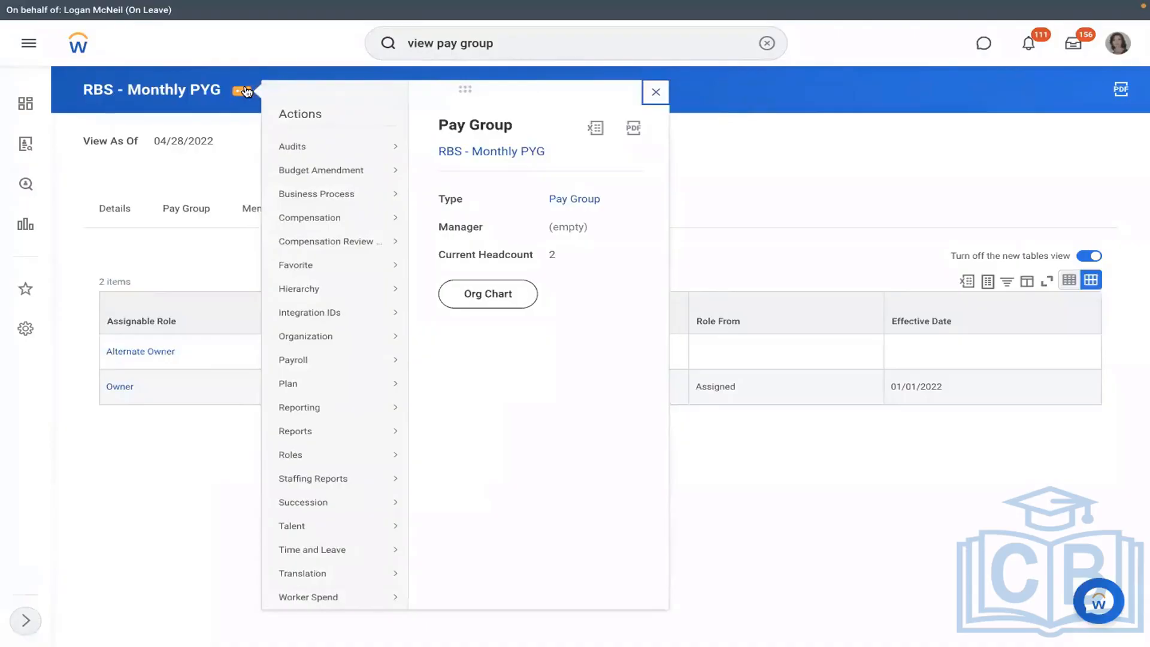
click(237, 158)
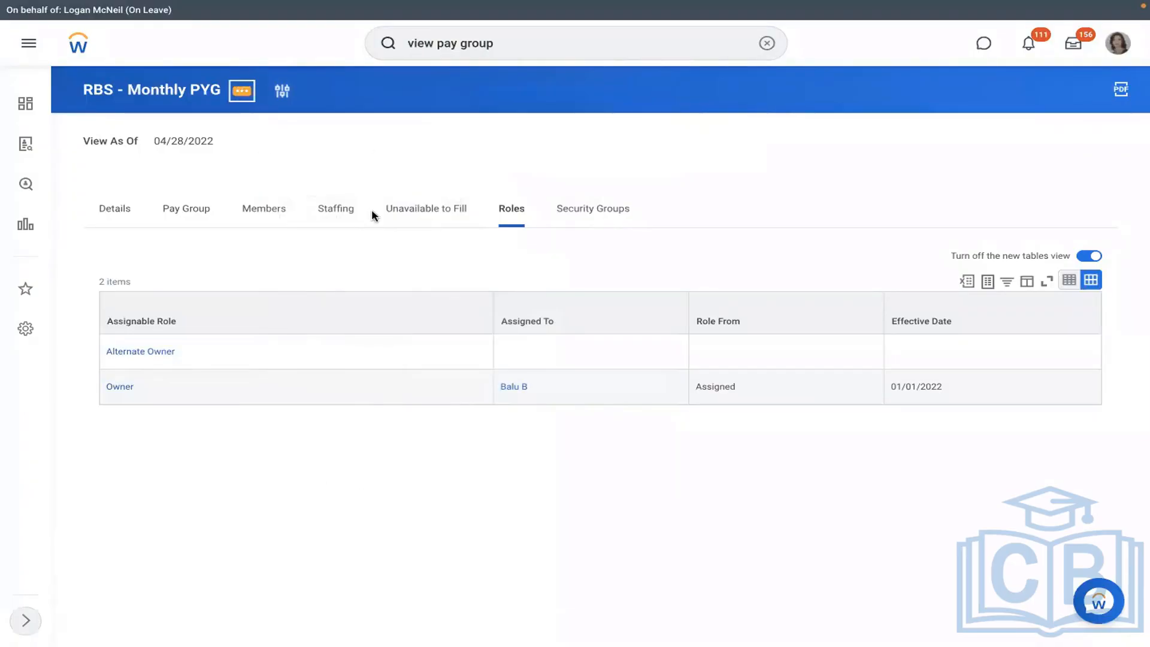
- Start assigning roles for RBS - Monthly PYG effective 01/01/2022
key(Return)
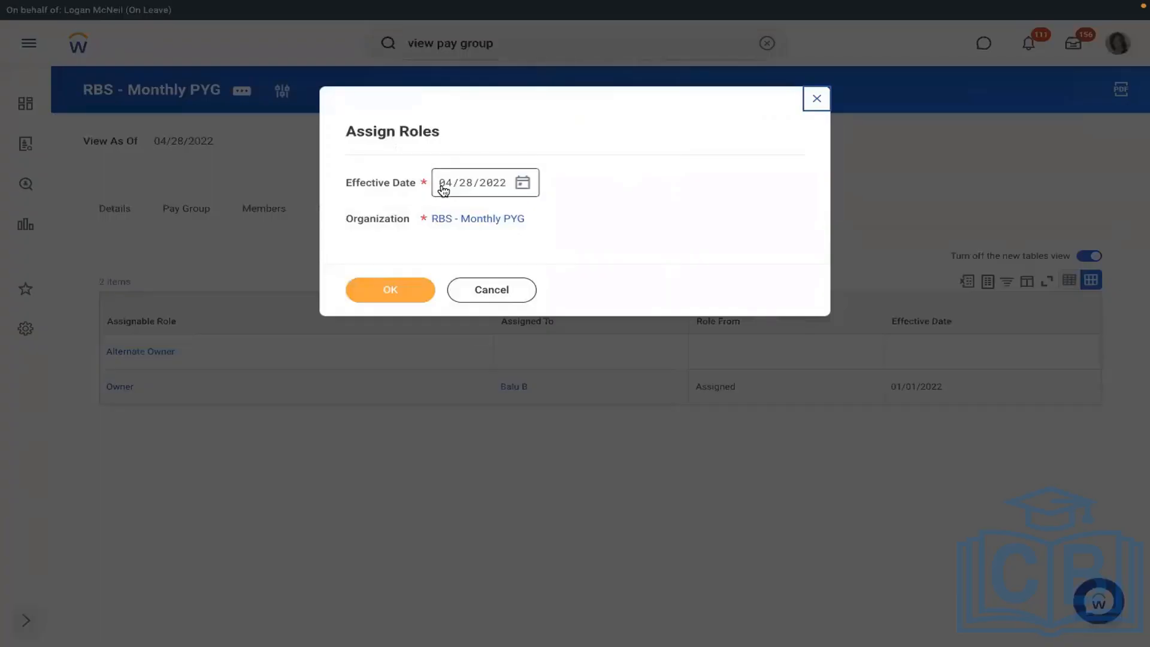
text(01/01/2)
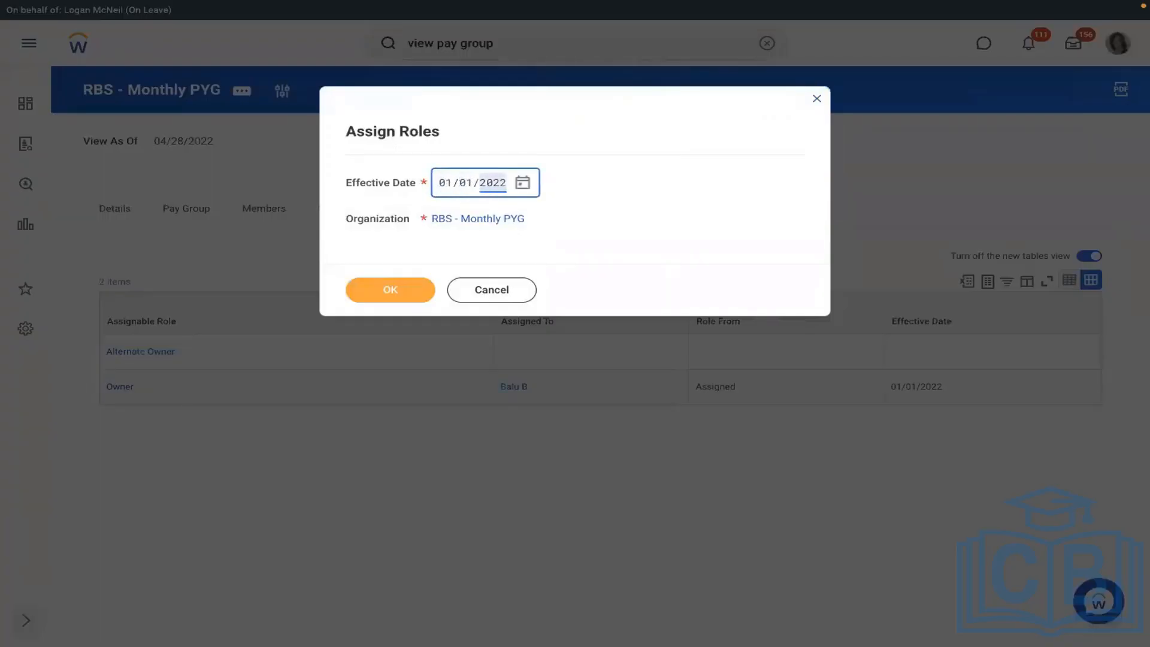
text(022)
click(390, 290)
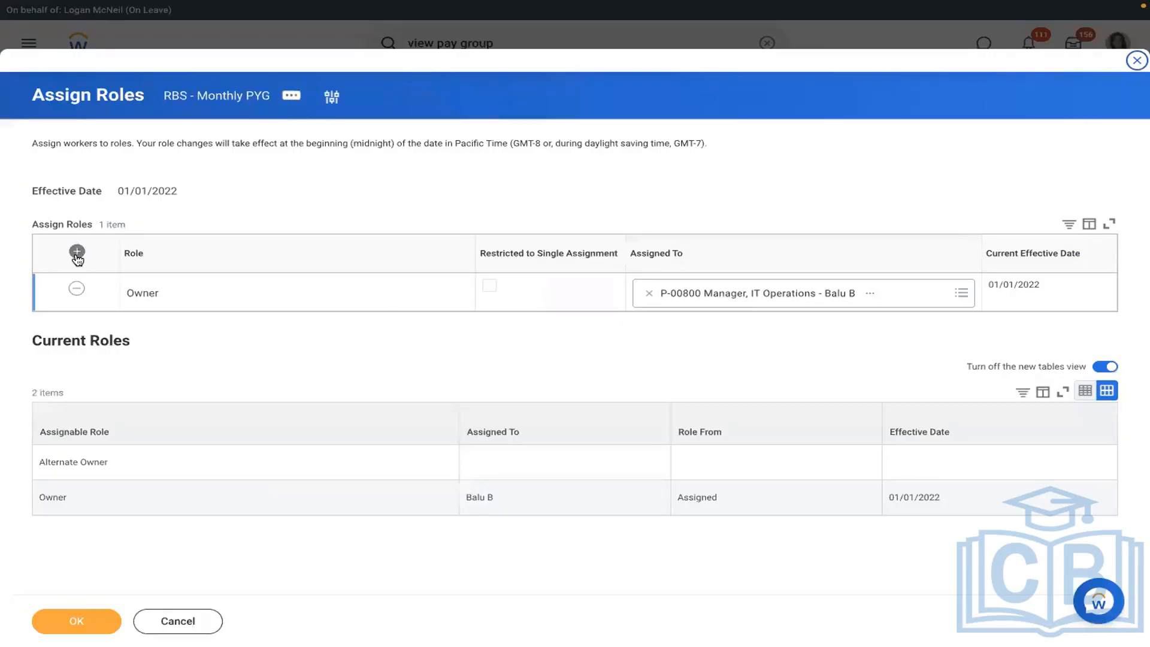
- Add a Payroll Partner role assigned to P-00004 Vice President, Human Resources, and confirm
click(77, 252)
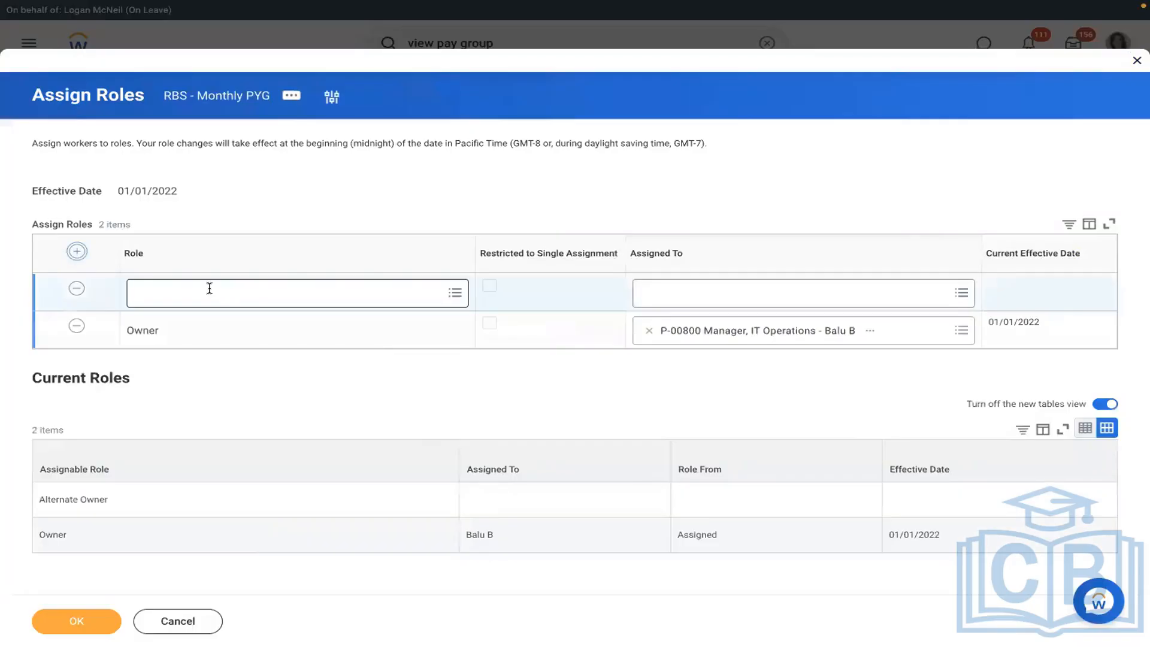
click(210, 290)
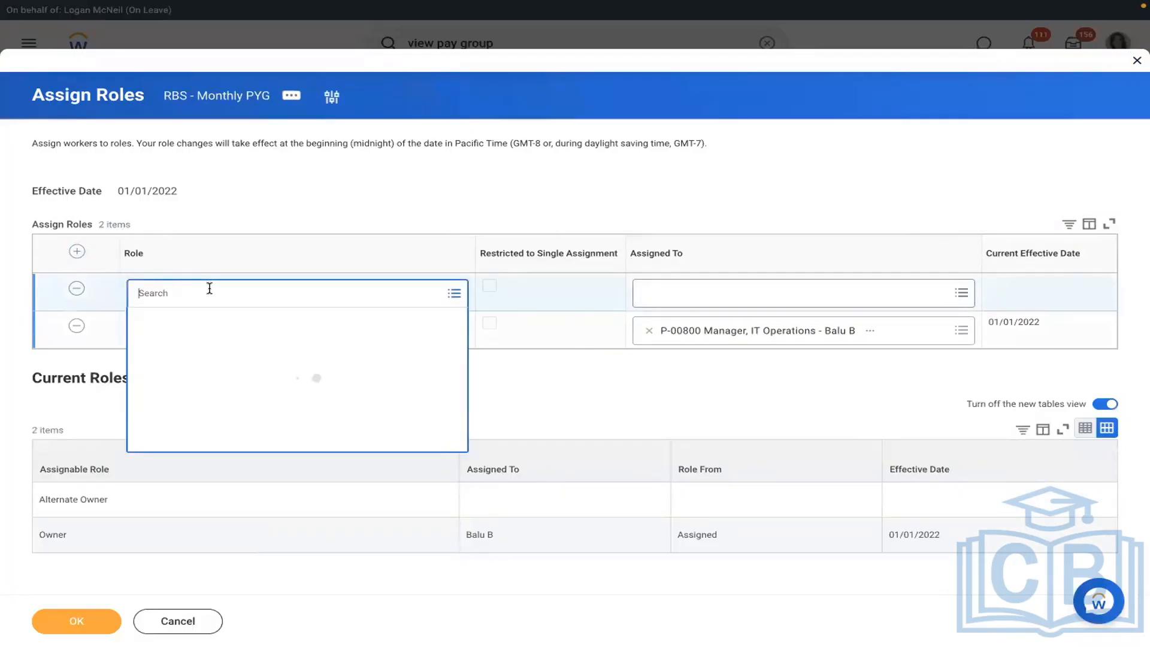
text(p)
text(ayroll partner)
click(760, 293)
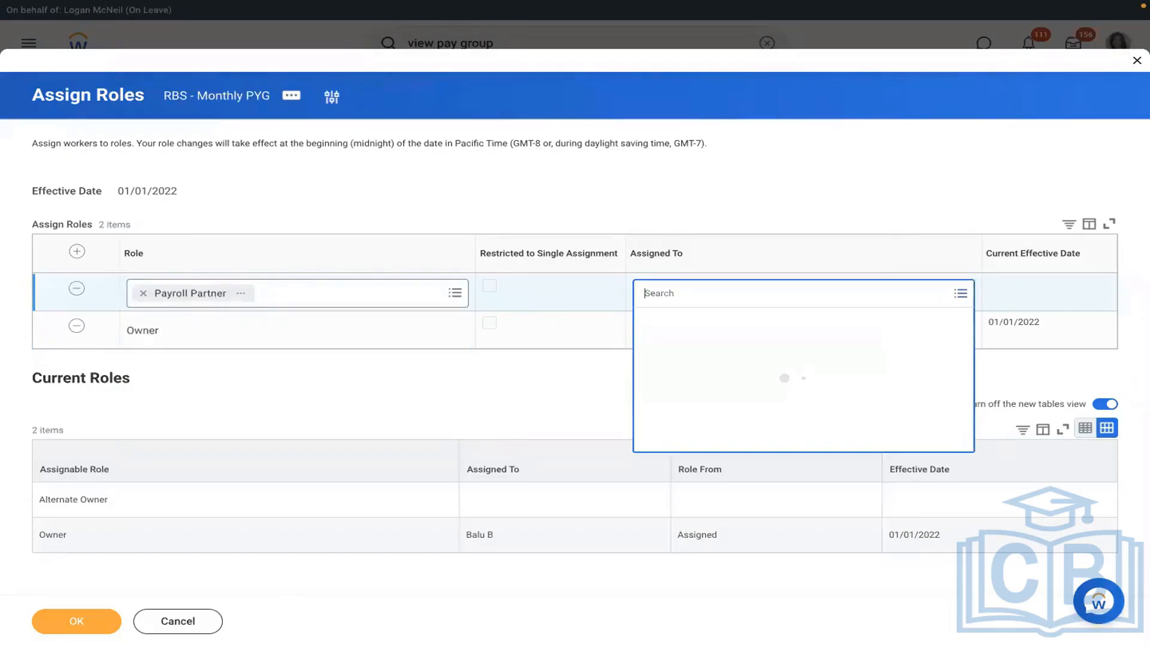
text(logan mc)
key(Return)
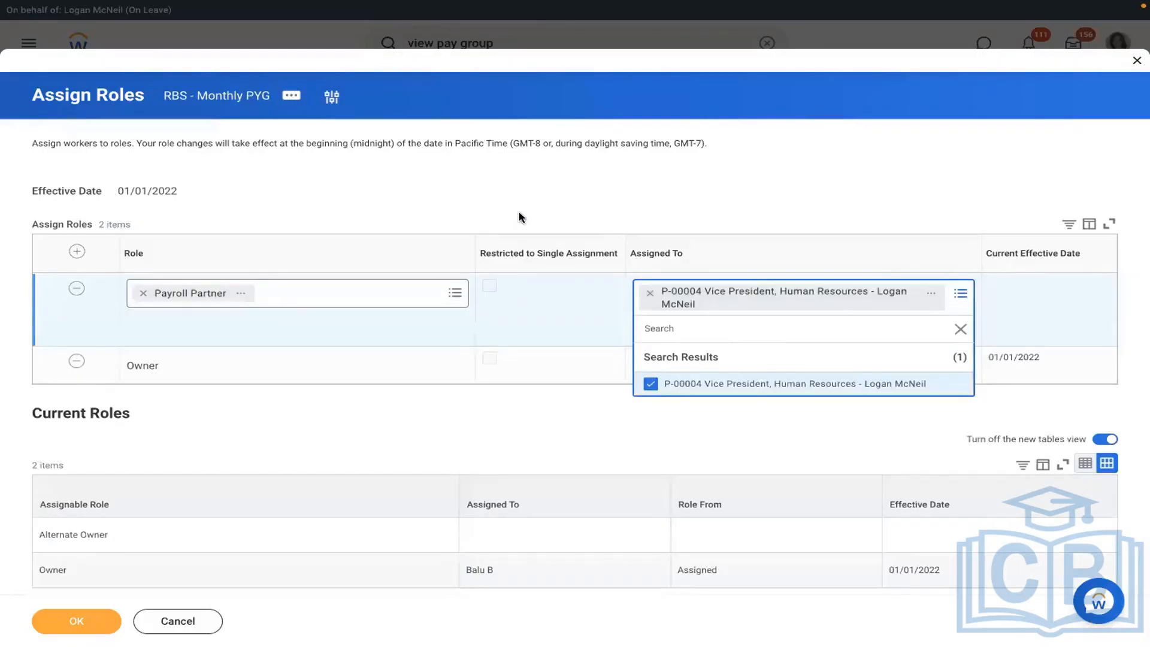
click(518, 217)
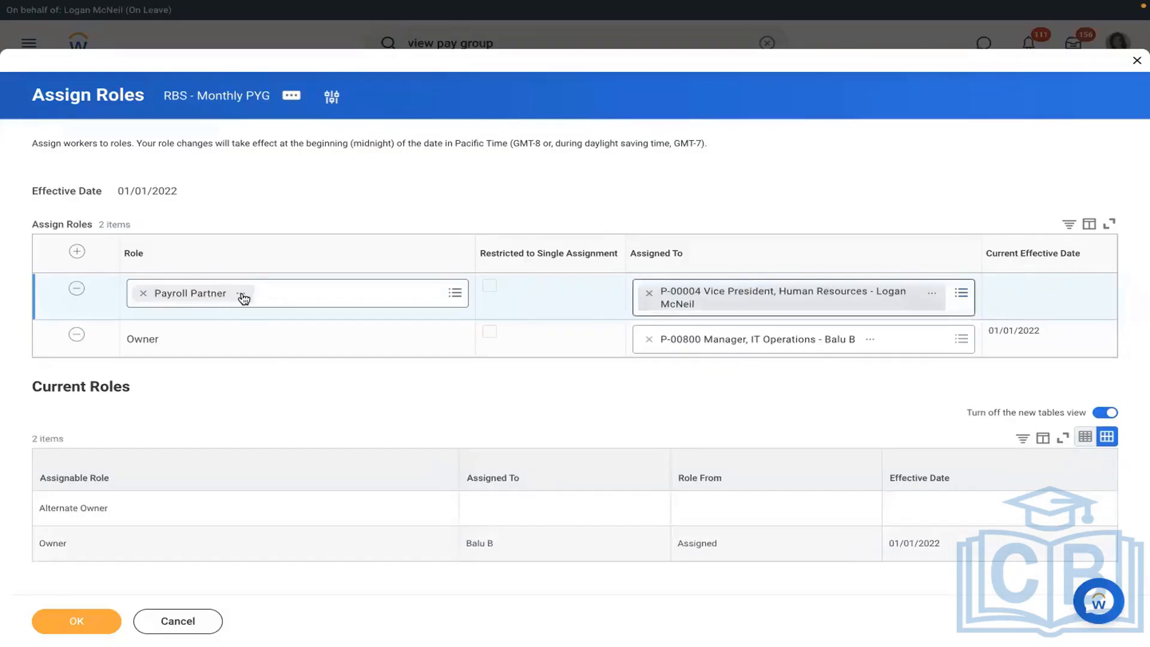
click(77, 621)
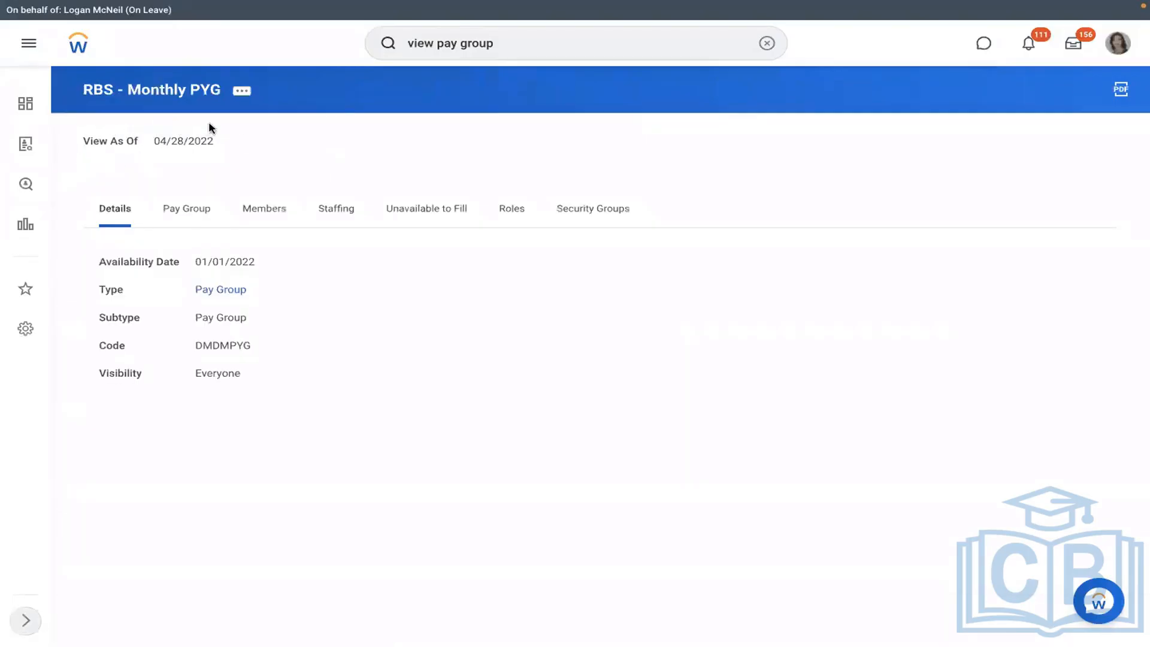
- Verify the Payroll Partner assignment under Roles, then select the RBS - PYG Automatic Assignment rule row
click(510, 210)
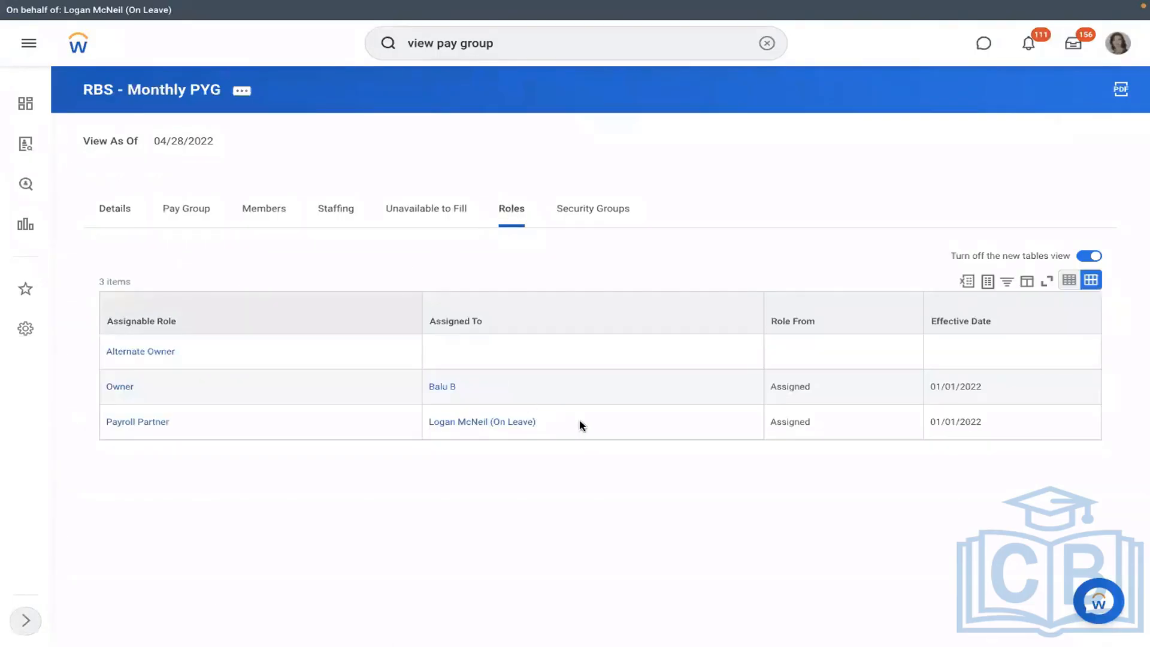
click(441, 414)
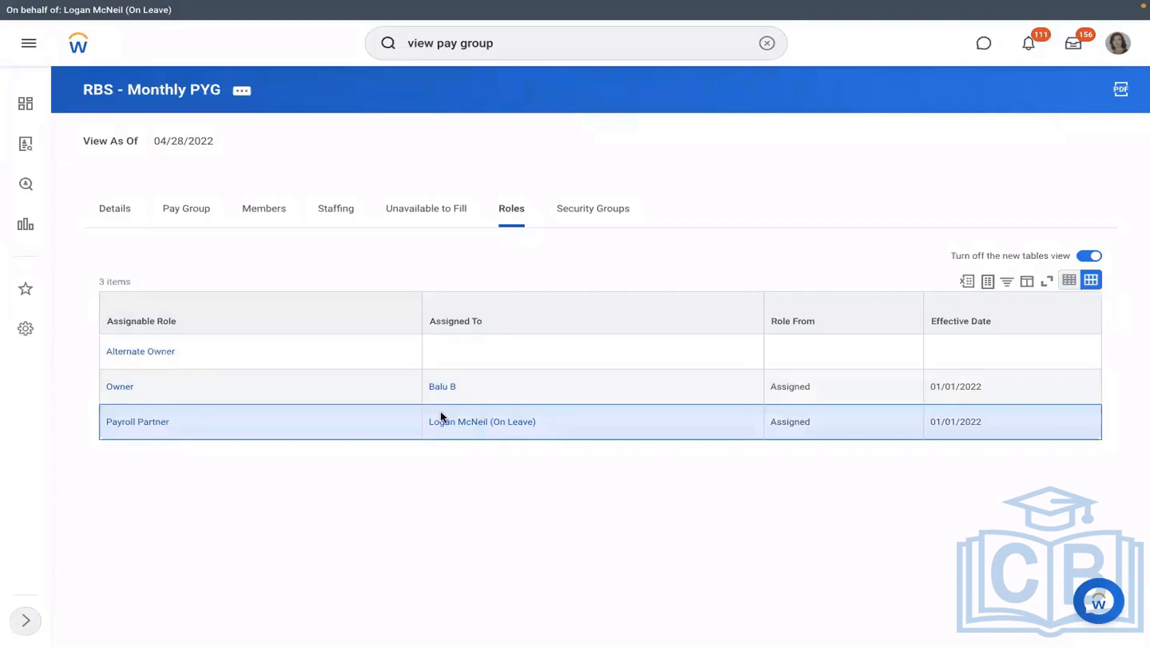
triple_click(440, 414)
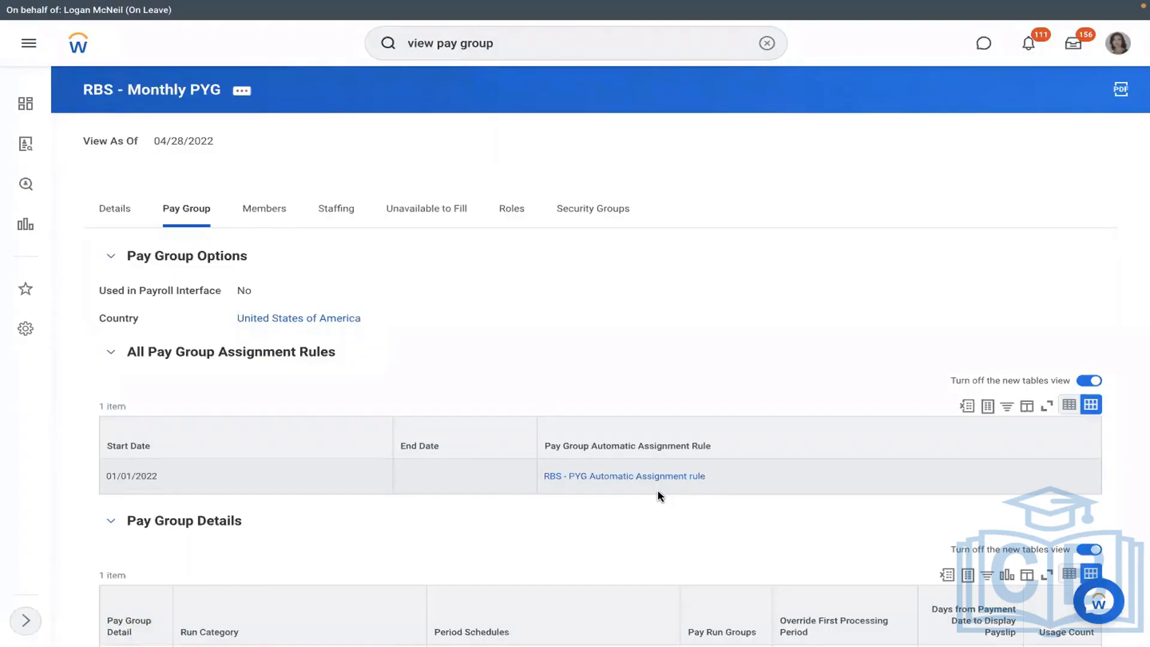
click(623, 481)
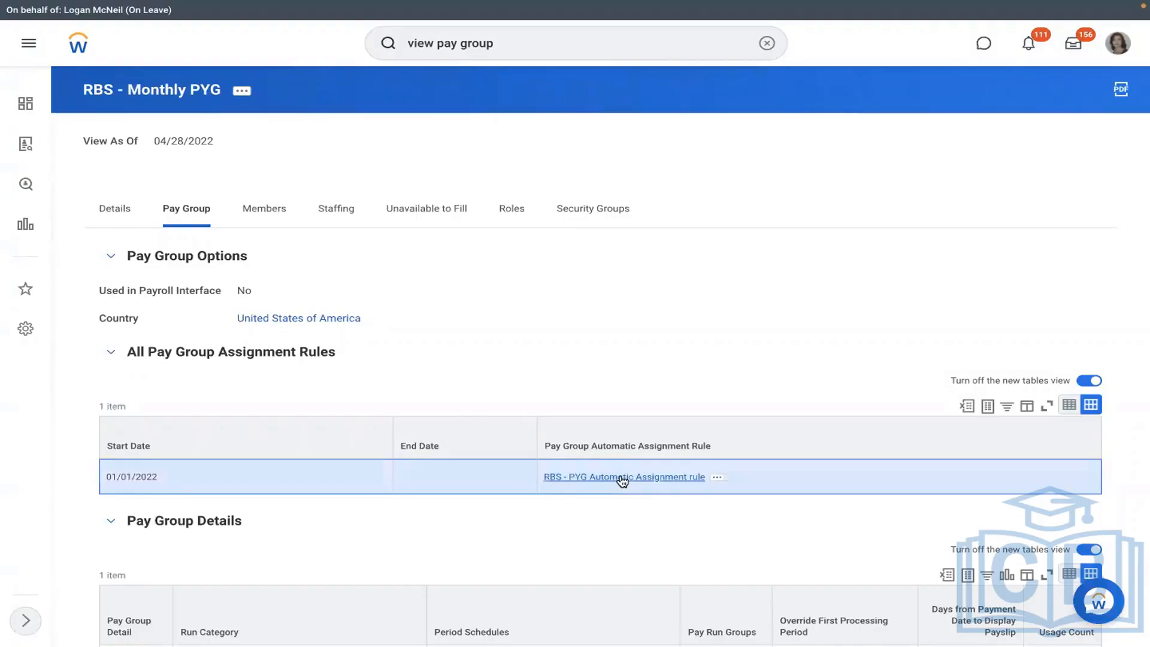
- Open the RBS - PYG Automatic Assignment rule and follow its RMS - Manufacturing condition link
click(623, 478)
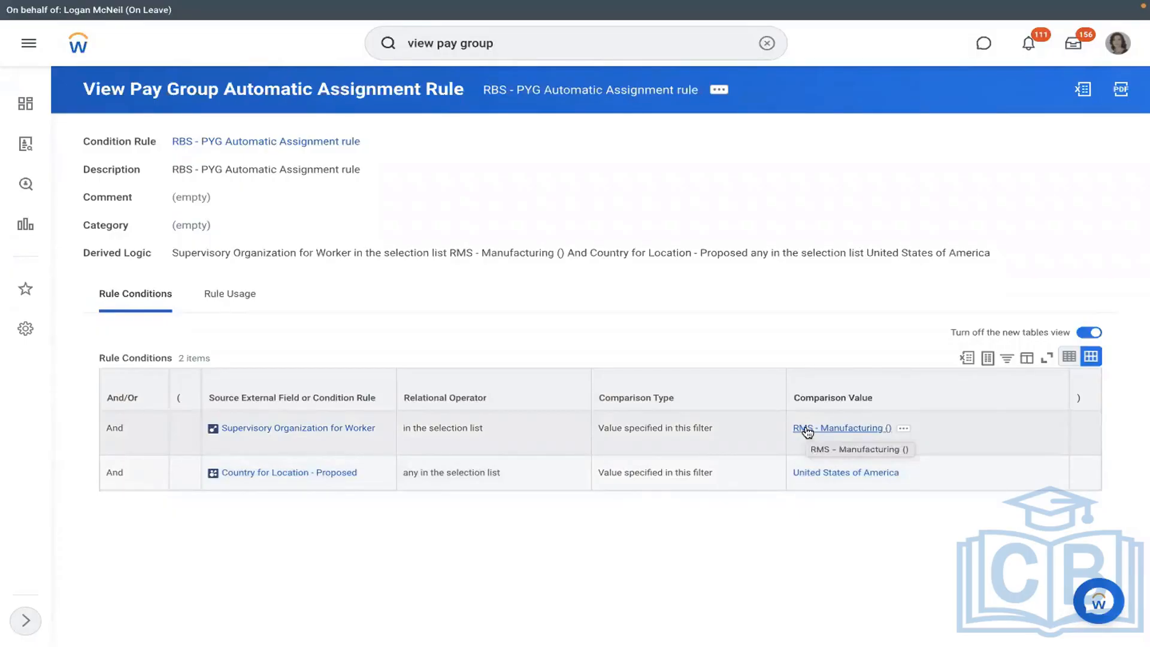
click(806, 430)
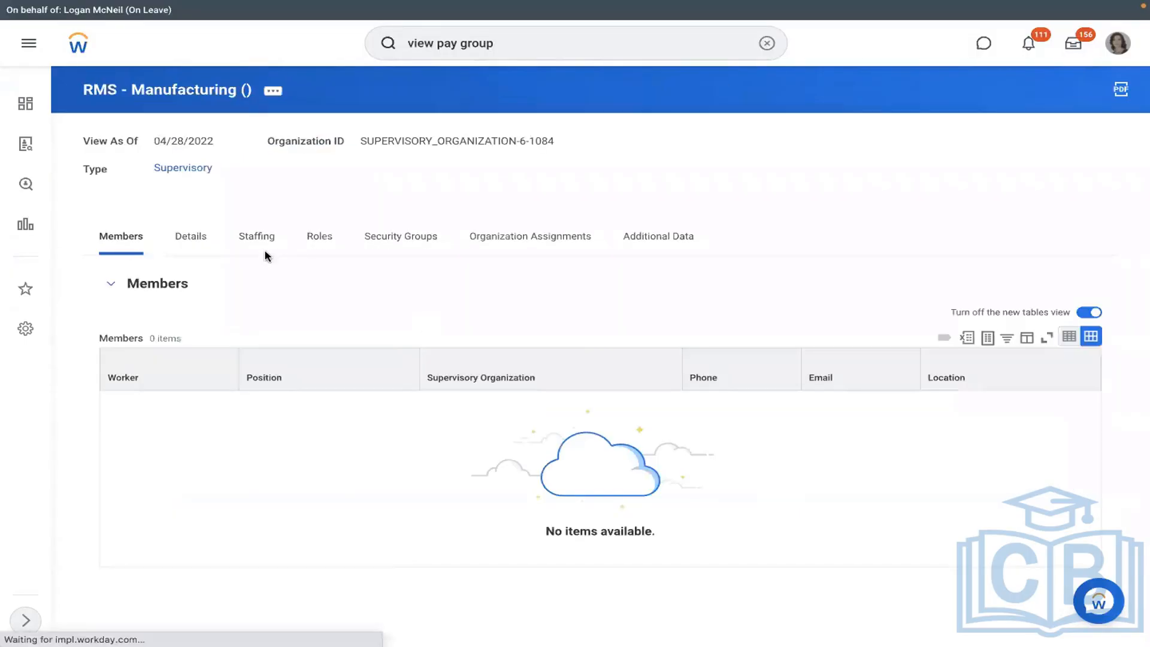
- Create a new pre-hire for position P-00949 Executive Manager IT-1, entering first and last name
click(249, 249)
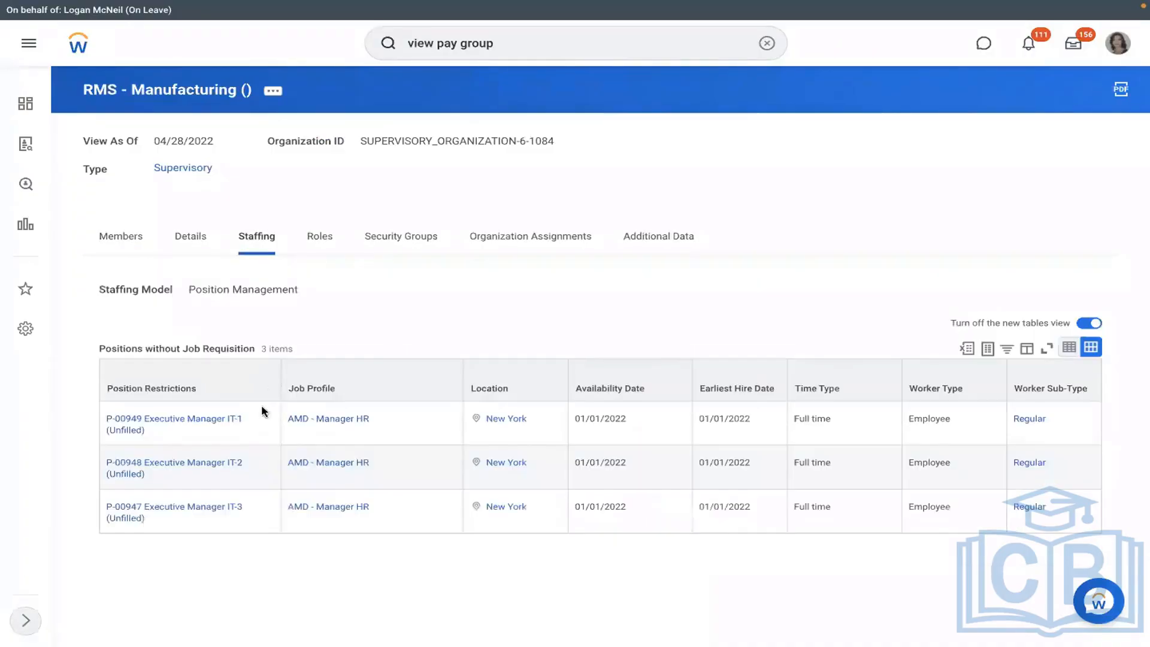
click(158, 431)
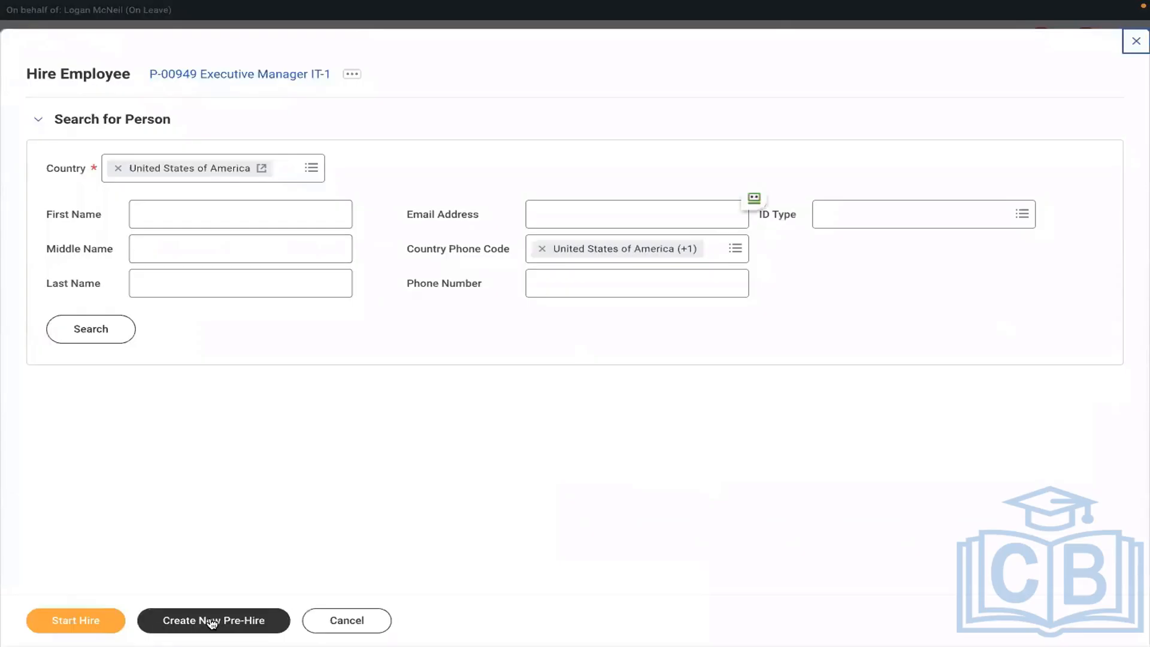
click(207, 621)
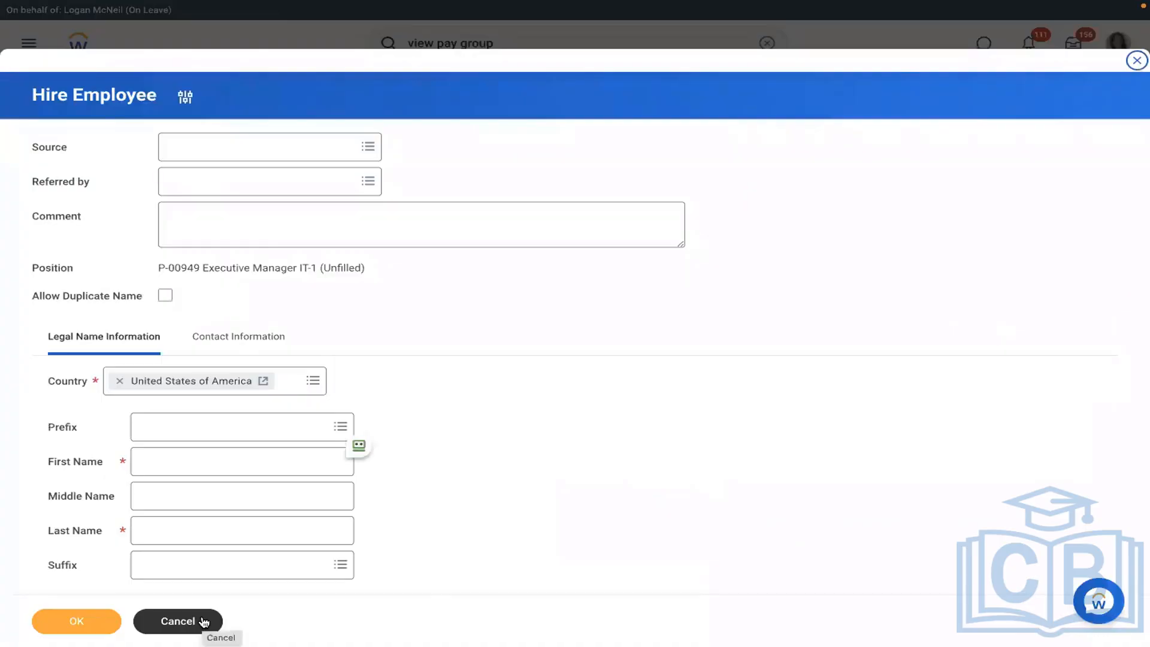
click(236, 466)
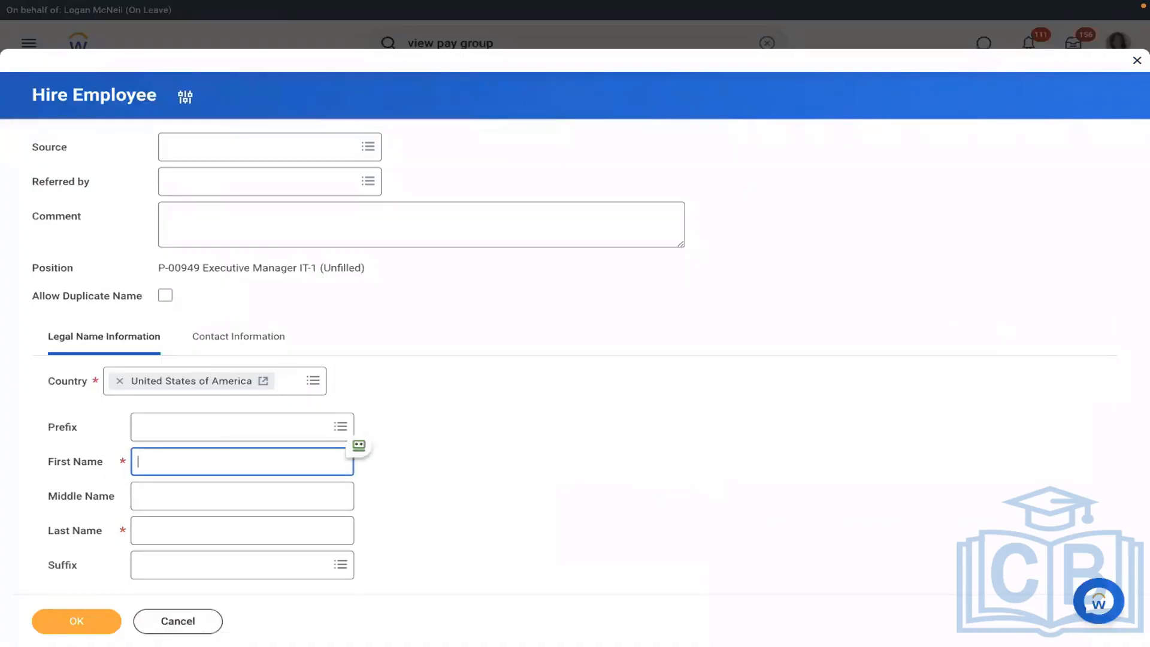
text(Richard)
click(211, 531)
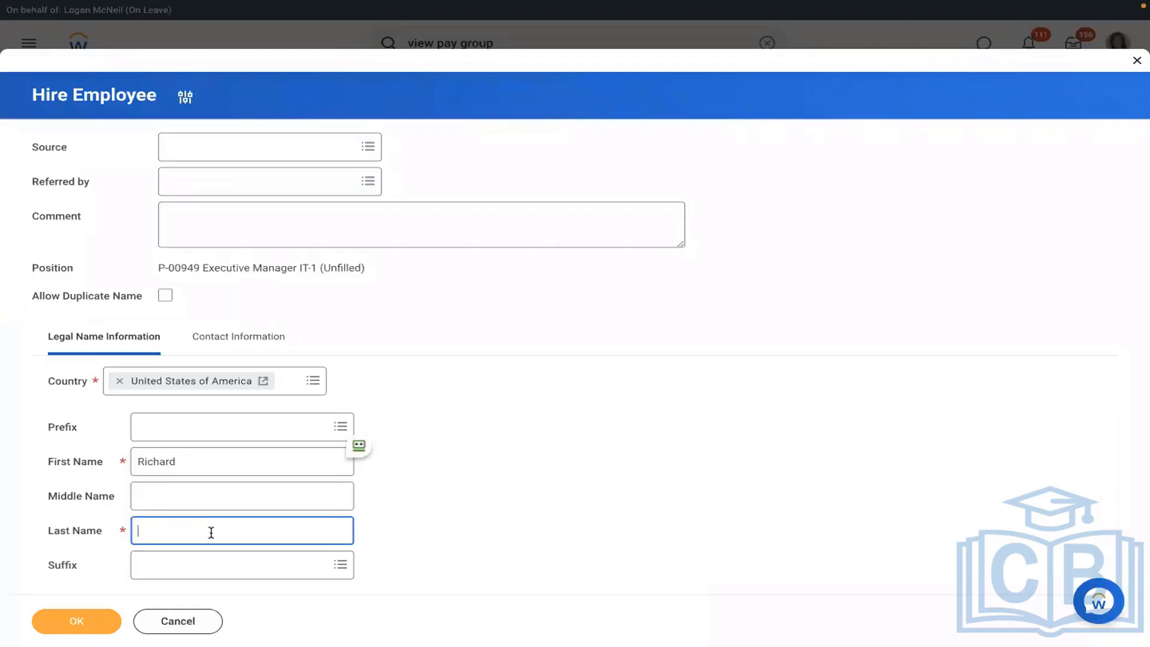
text(R)
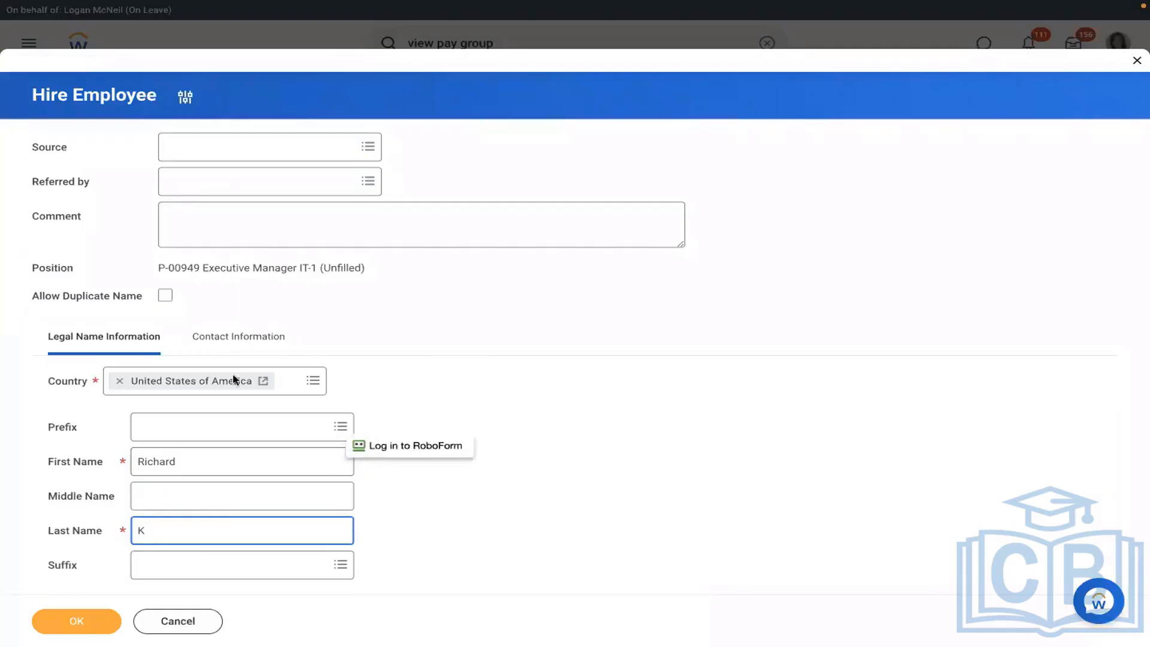
- Add the pre-hire's Work email address and continue to the hire's job details
click(223, 341)
scroll(518, 332, down, 5)
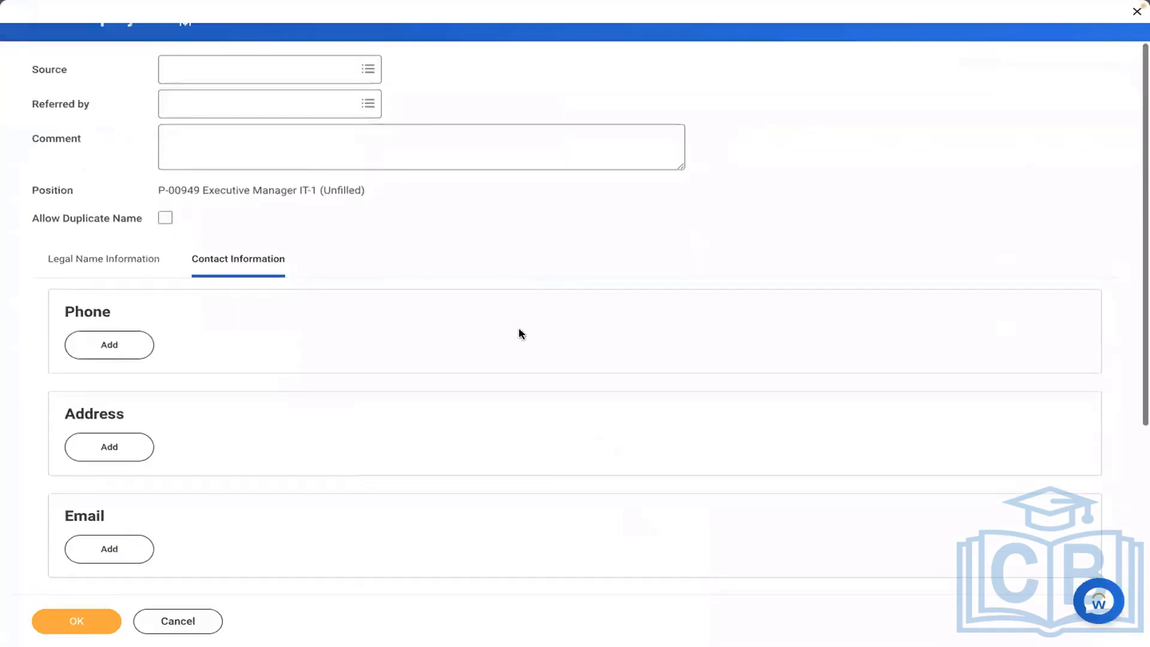
click(101, 299)
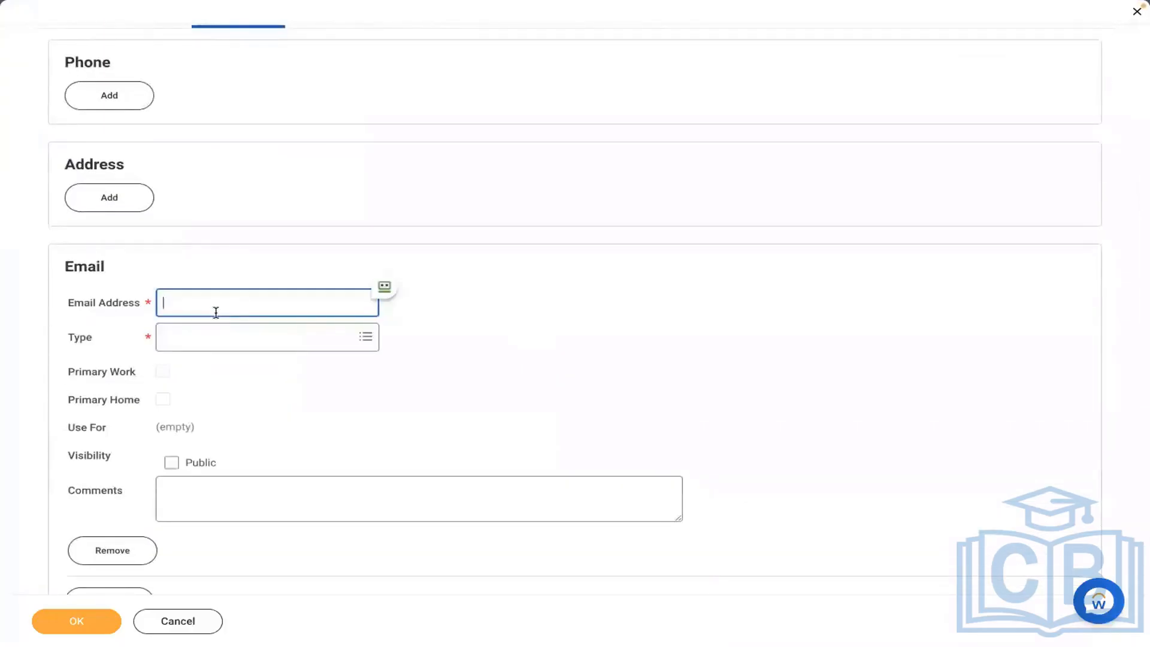
click(216, 338)
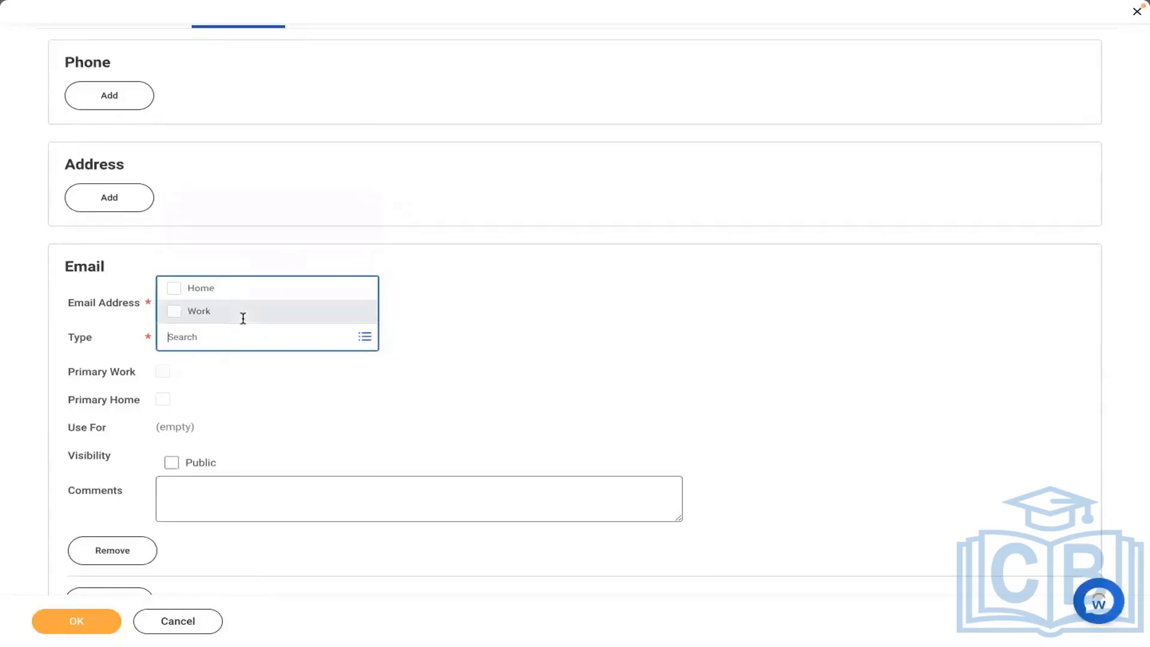
click(191, 302)
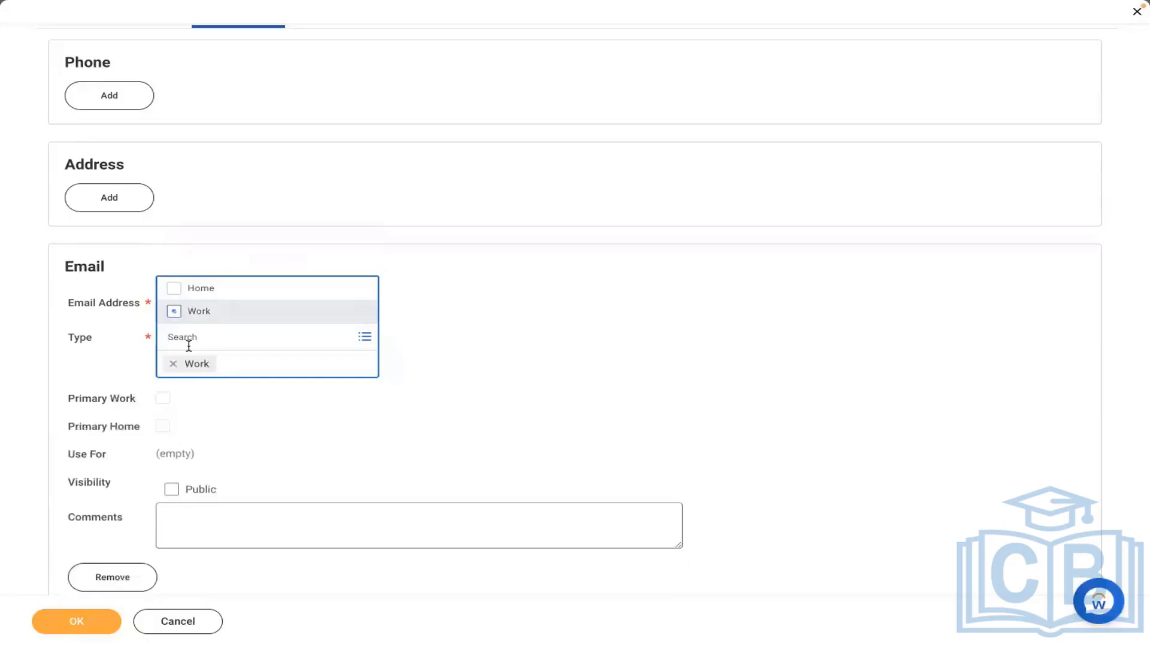
click(521, 330)
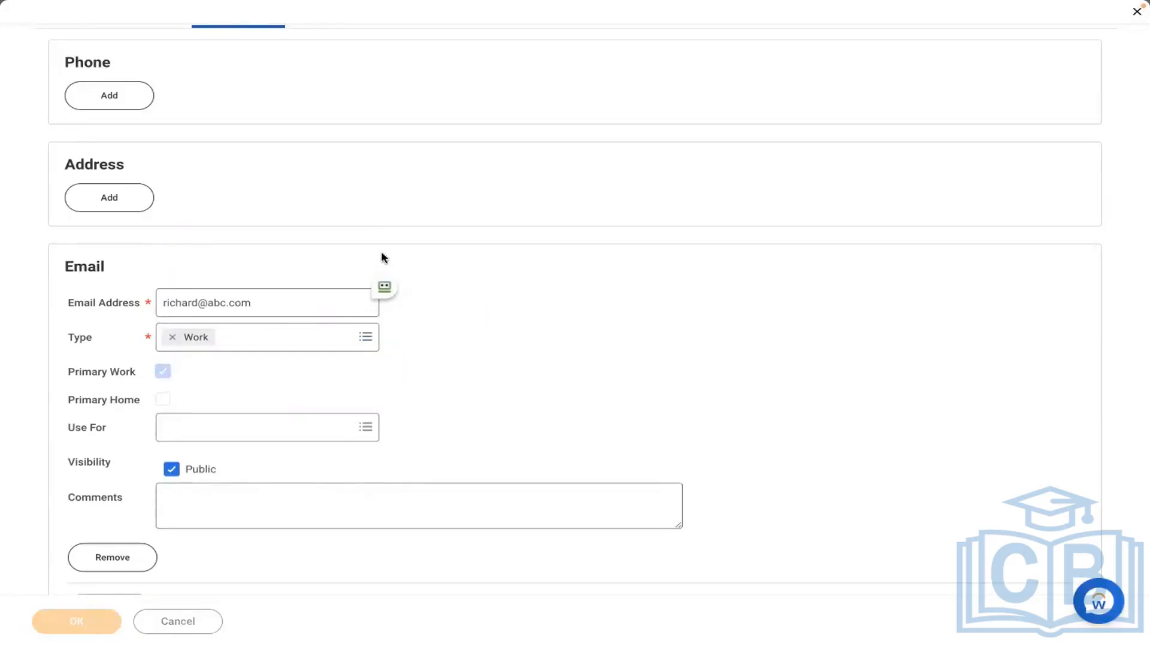
click(78, 621)
click(84, 617)
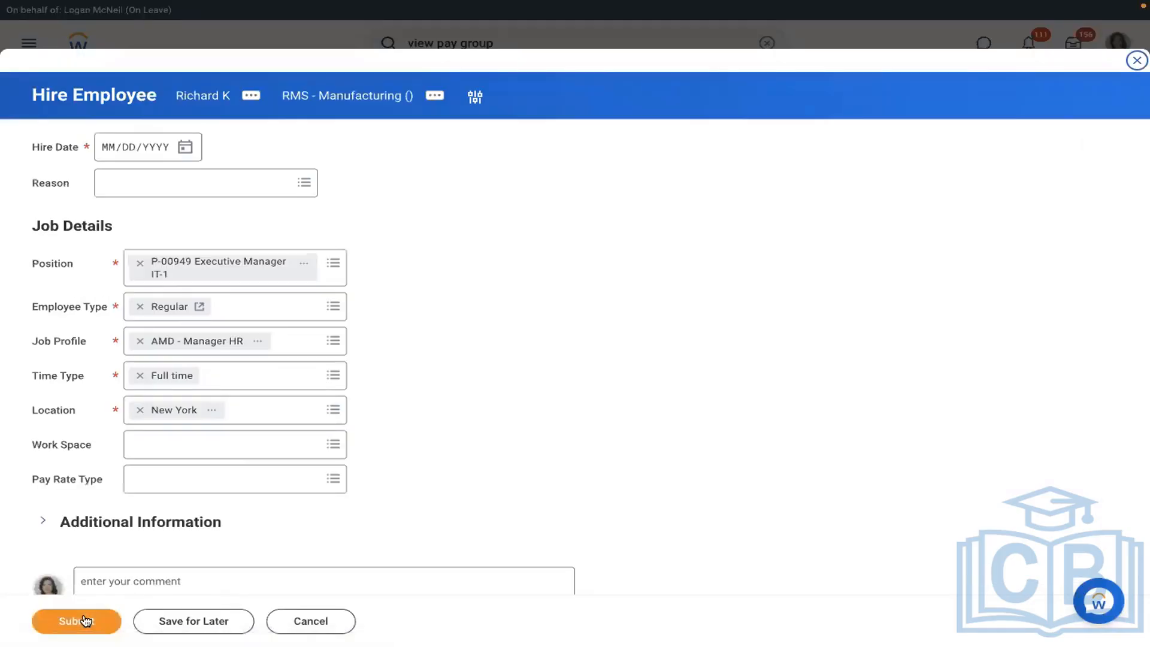
- Set the hire date to 01/04/2022 and the reason to New Hire > New Position
click(186, 147)
click(233, 151)
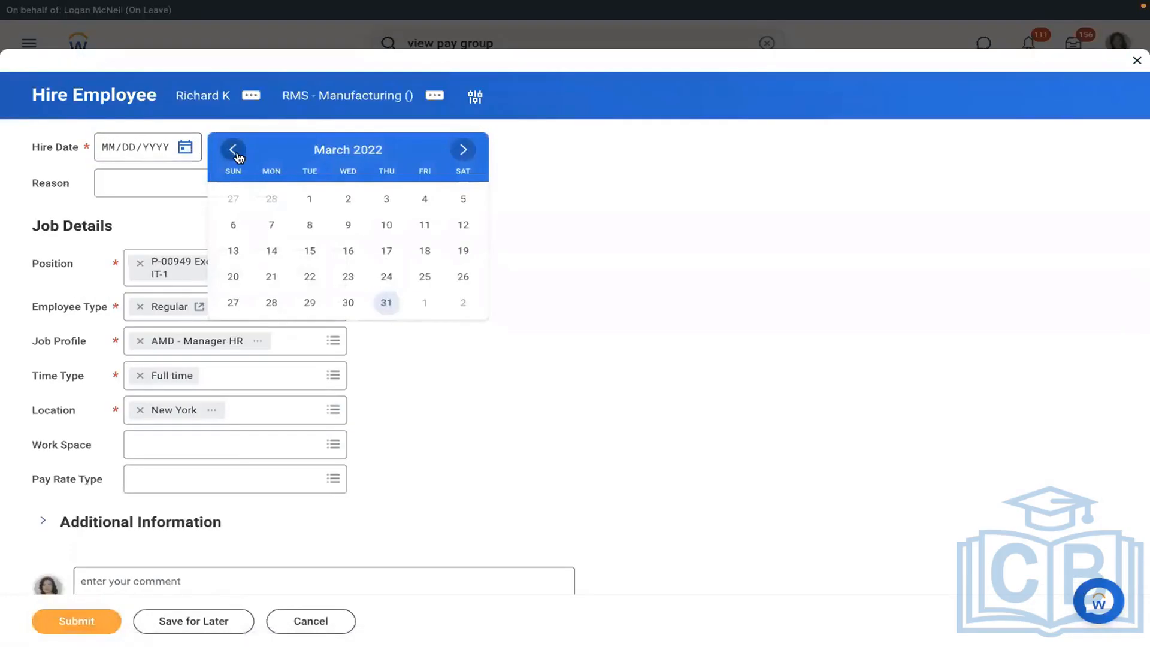
click(235, 153)
click(235, 154)
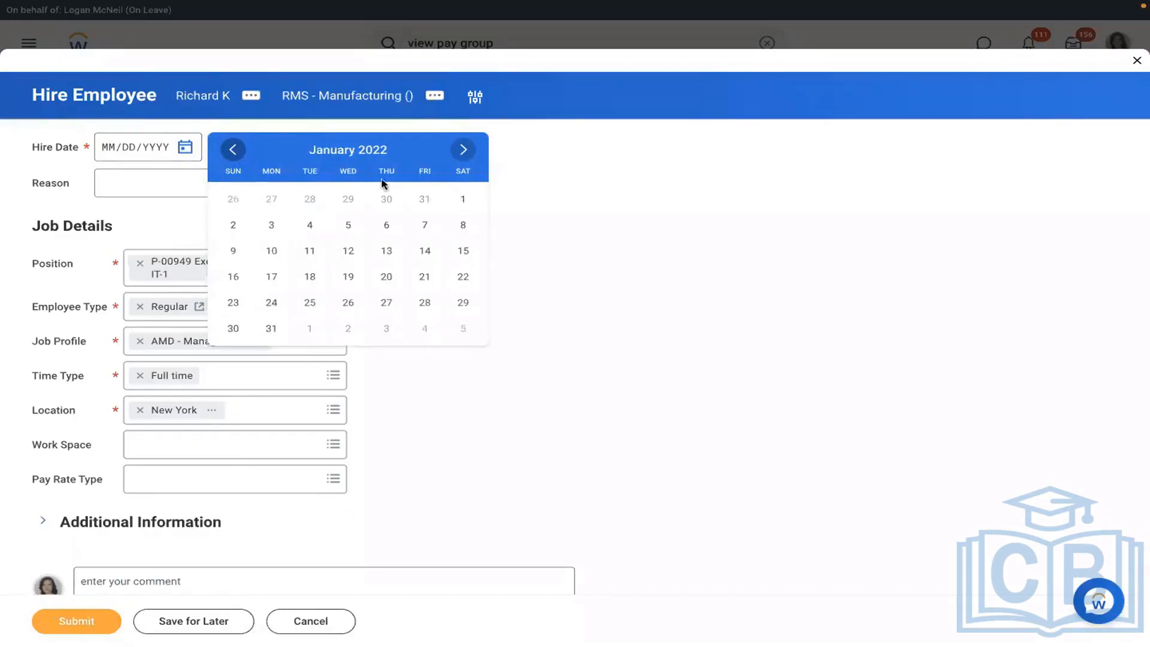
click(310, 225)
click(172, 185)
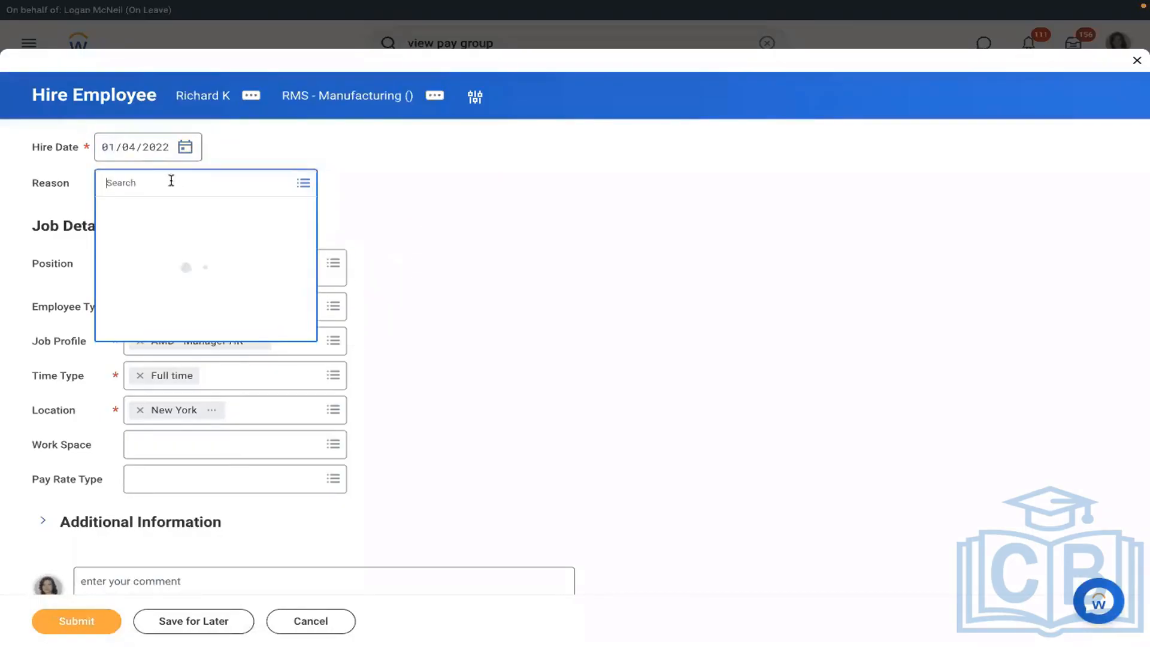
click(130, 240)
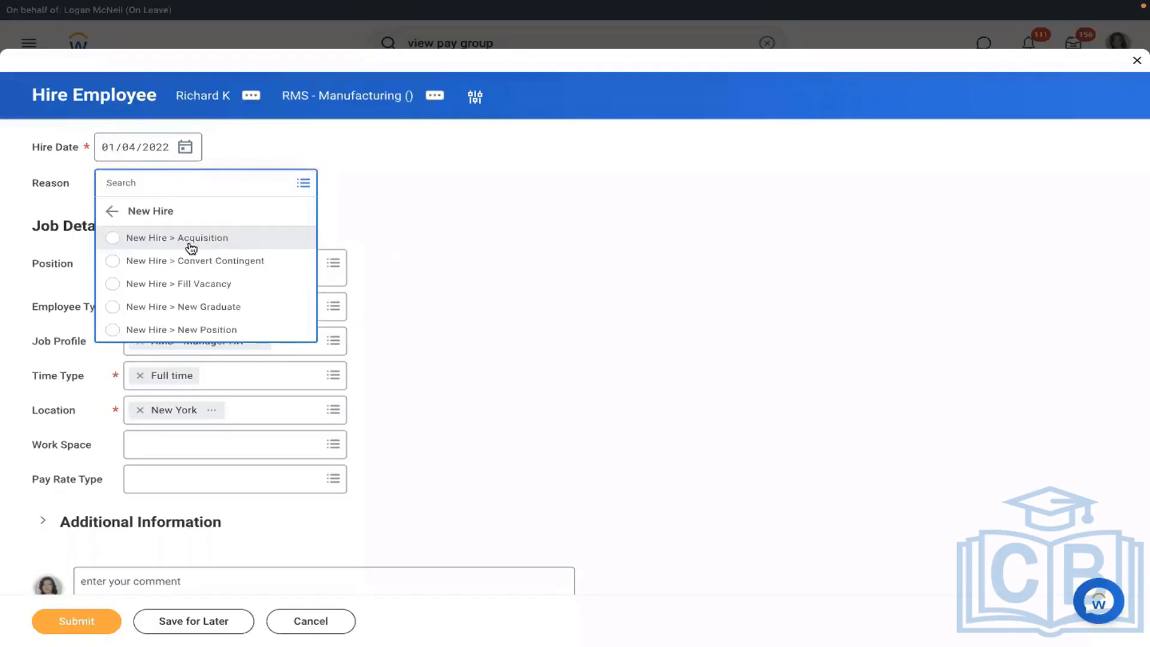
click(158, 331)
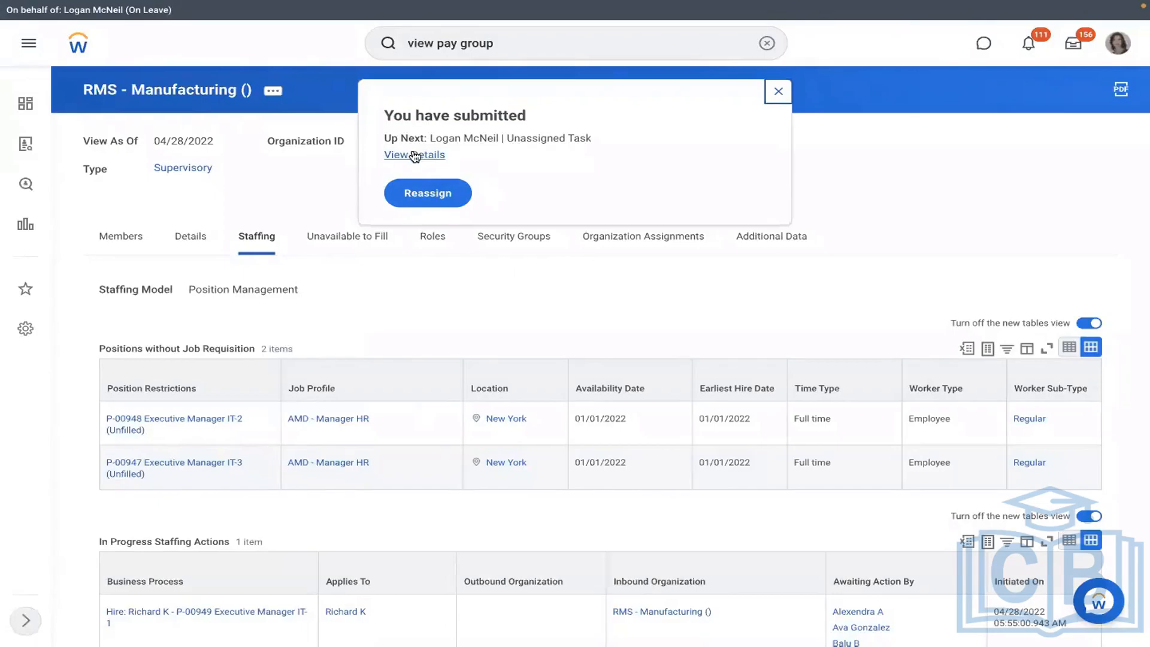
- View the hire's process history showing Hire followed by Assign Pay Group, then clear the search box
click(414, 156)
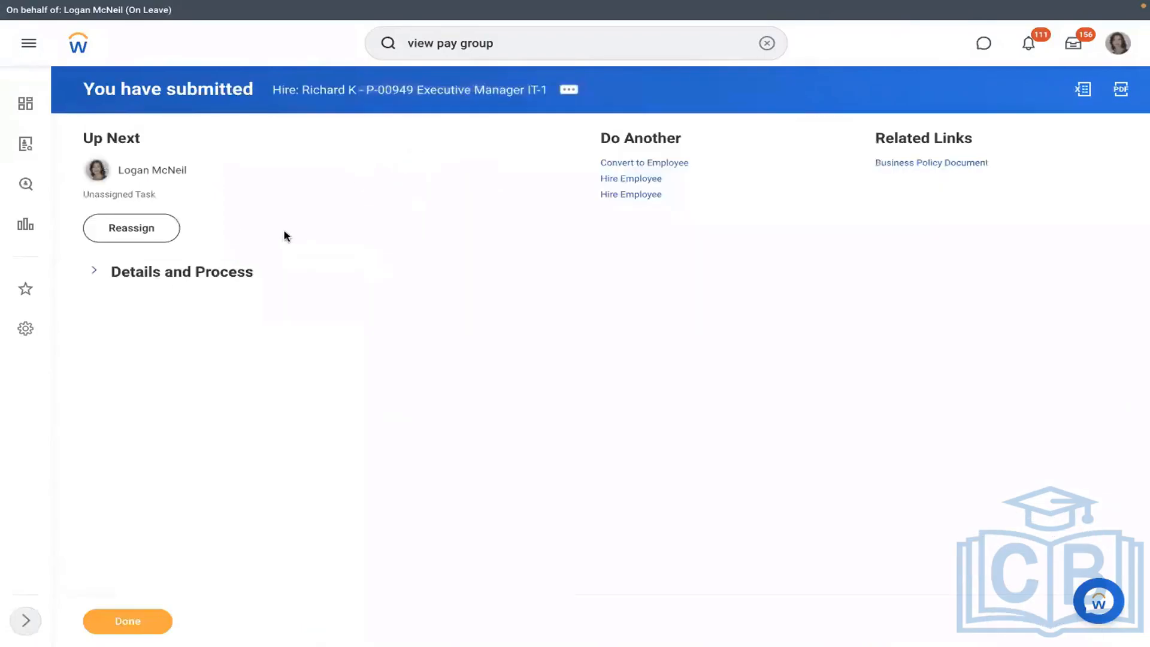
click(171, 275)
click(196, 408)
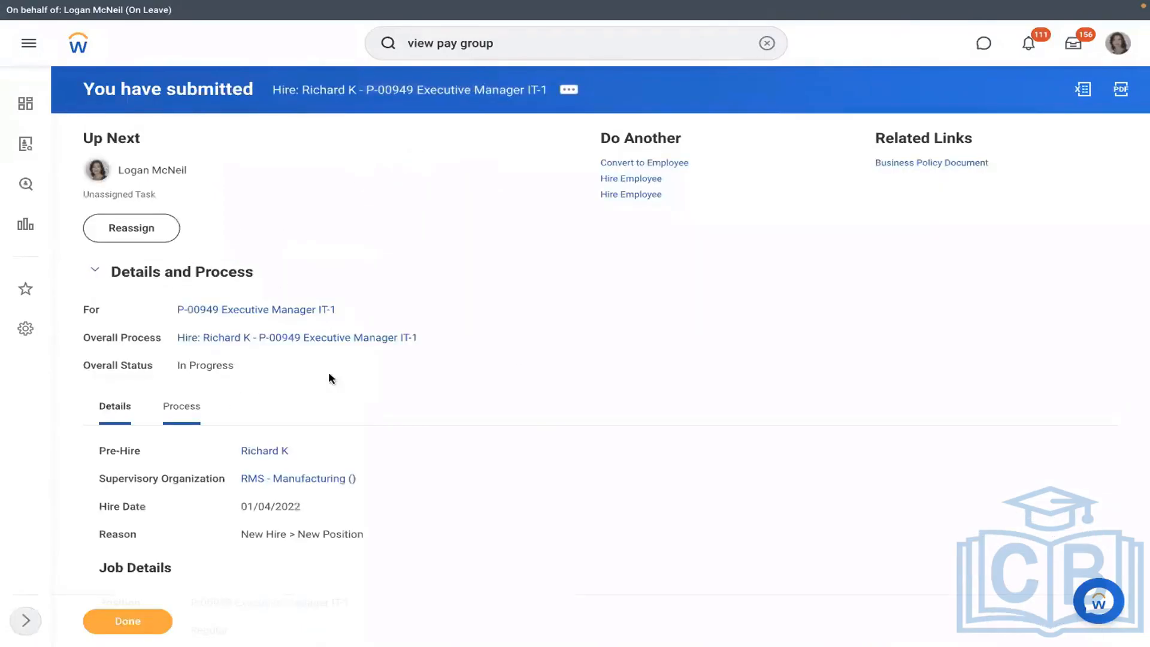
scroll(585, 351, down, 3)
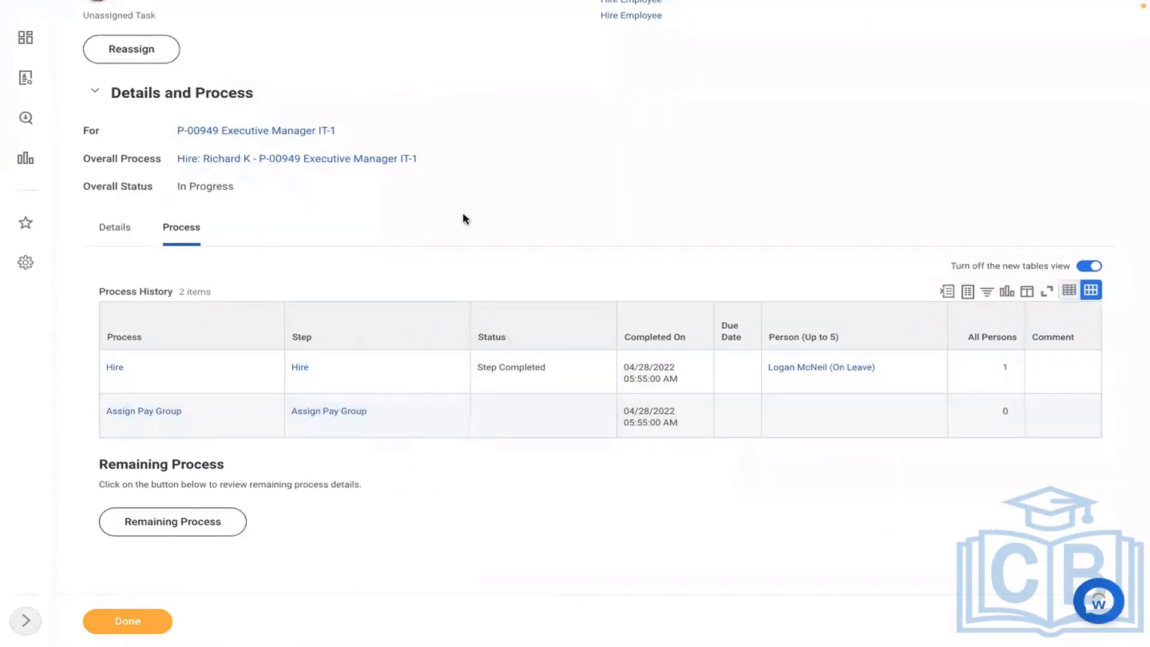
scroll(465, 219, up, 3)
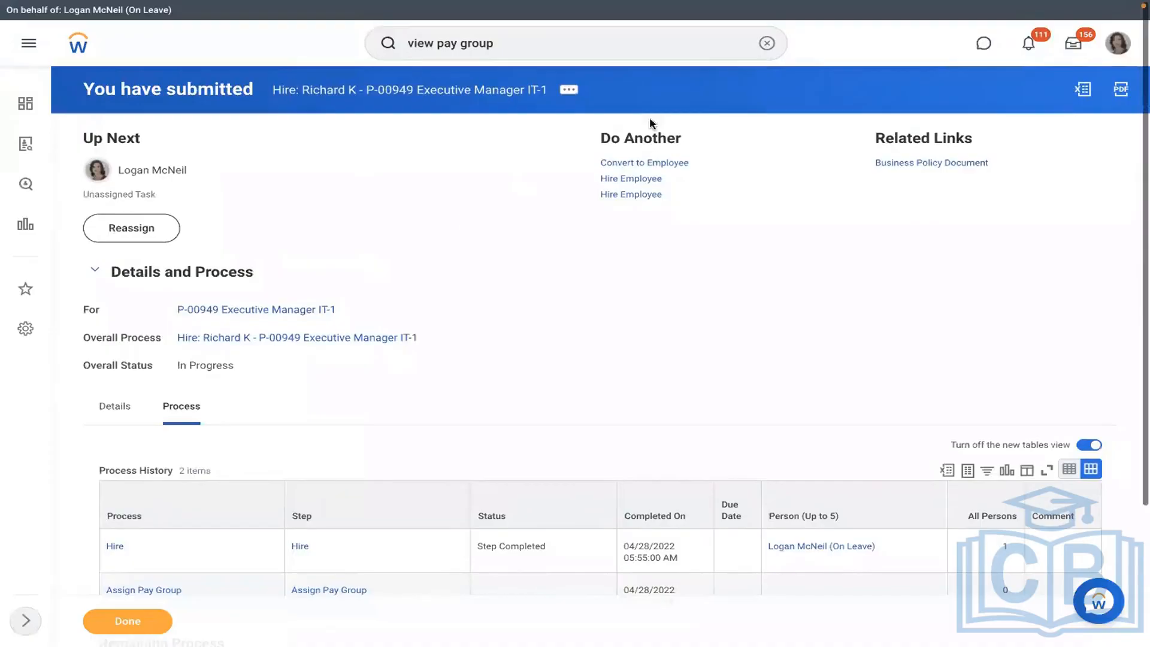
click(766, 44)
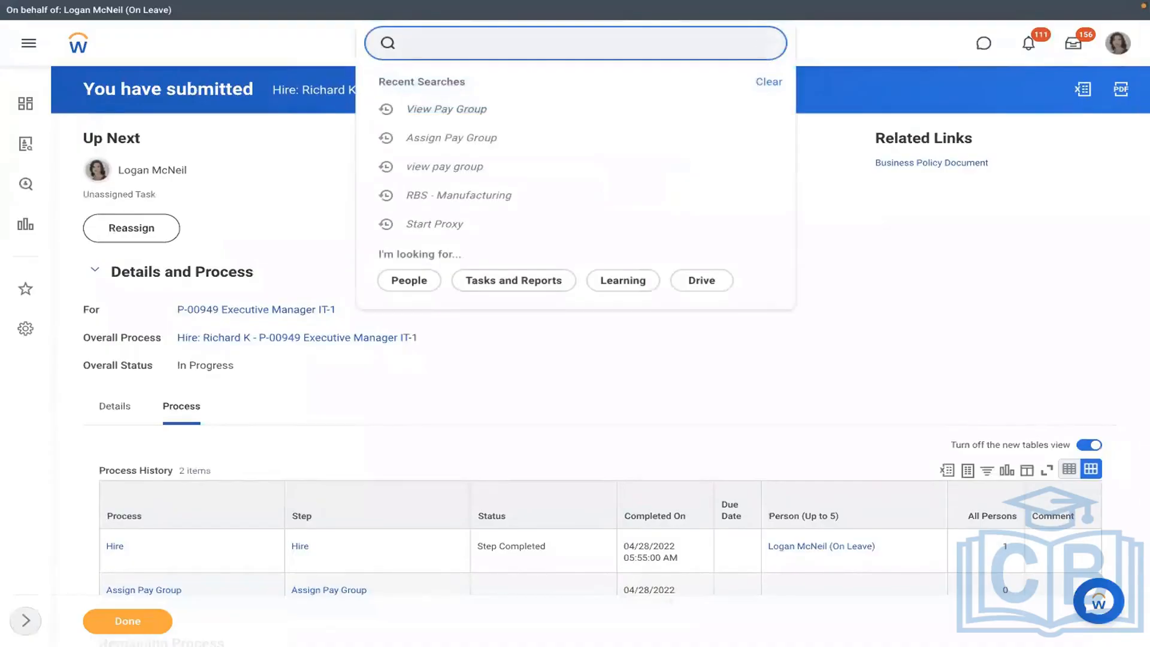
- In Reassign Unassigned Tasks, search for unassigned tasks filtered by the Assign Pay Group process type
text(reassign)
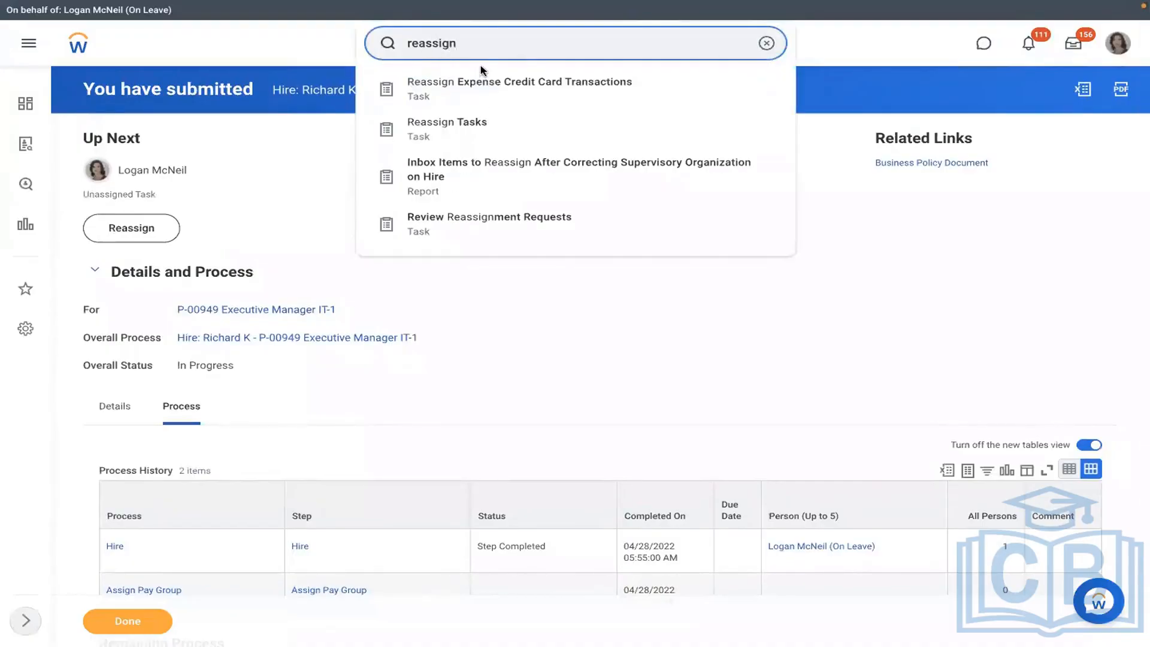
click(453, 124)
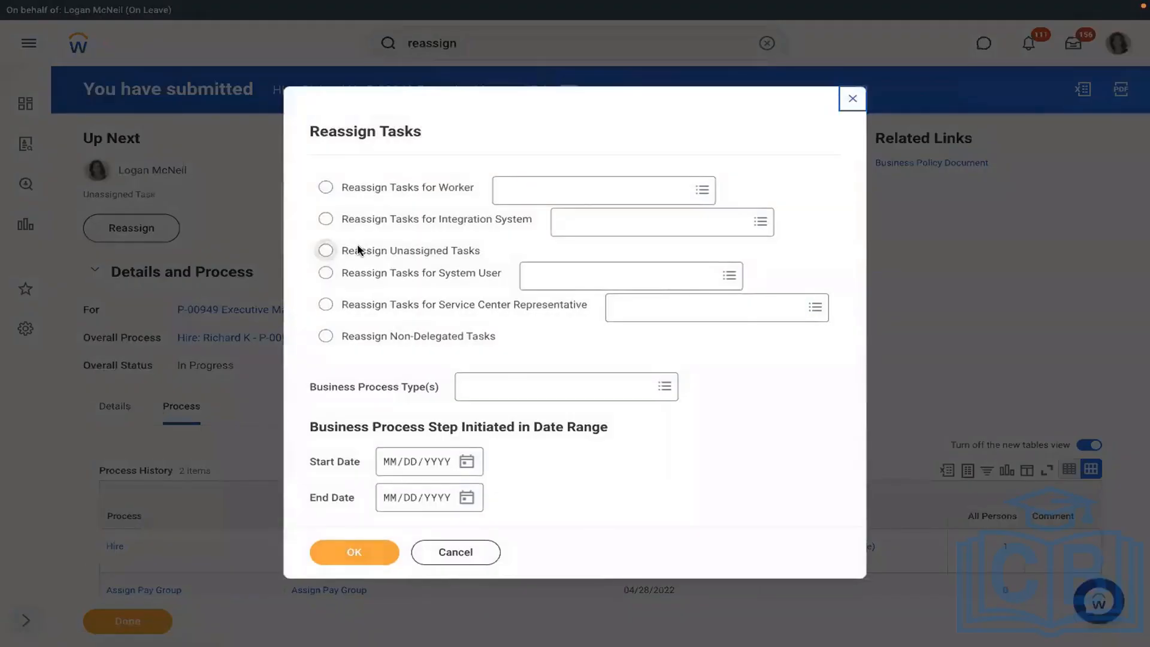
click(327, 250)
click(509, 383)
text(ass)
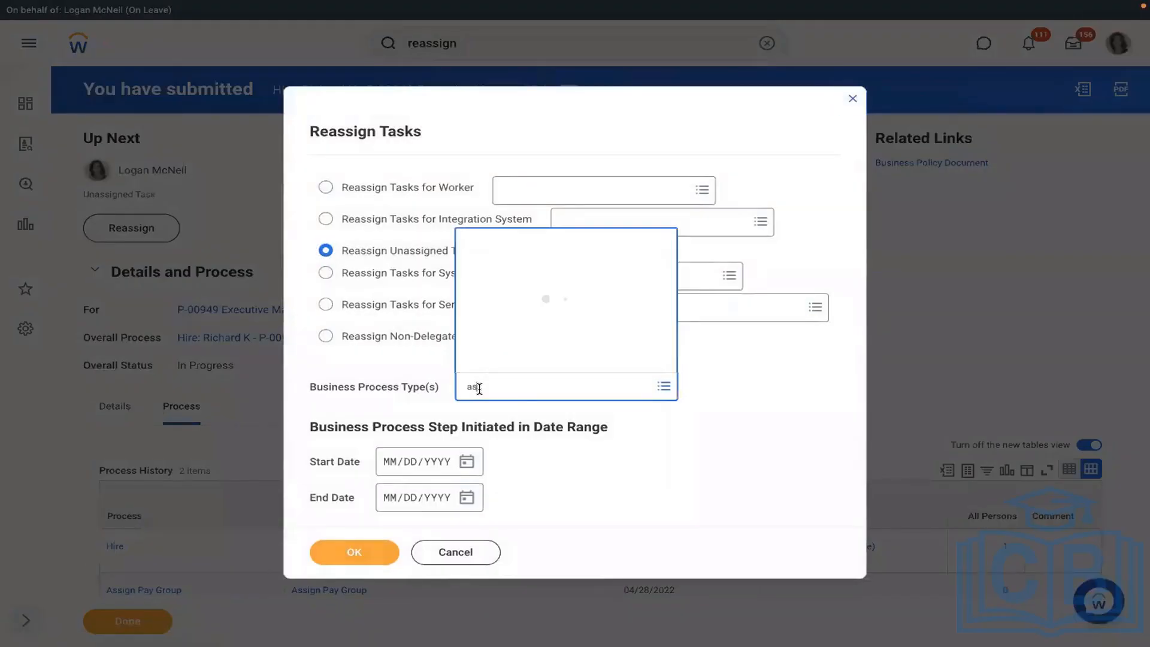
text(ign)
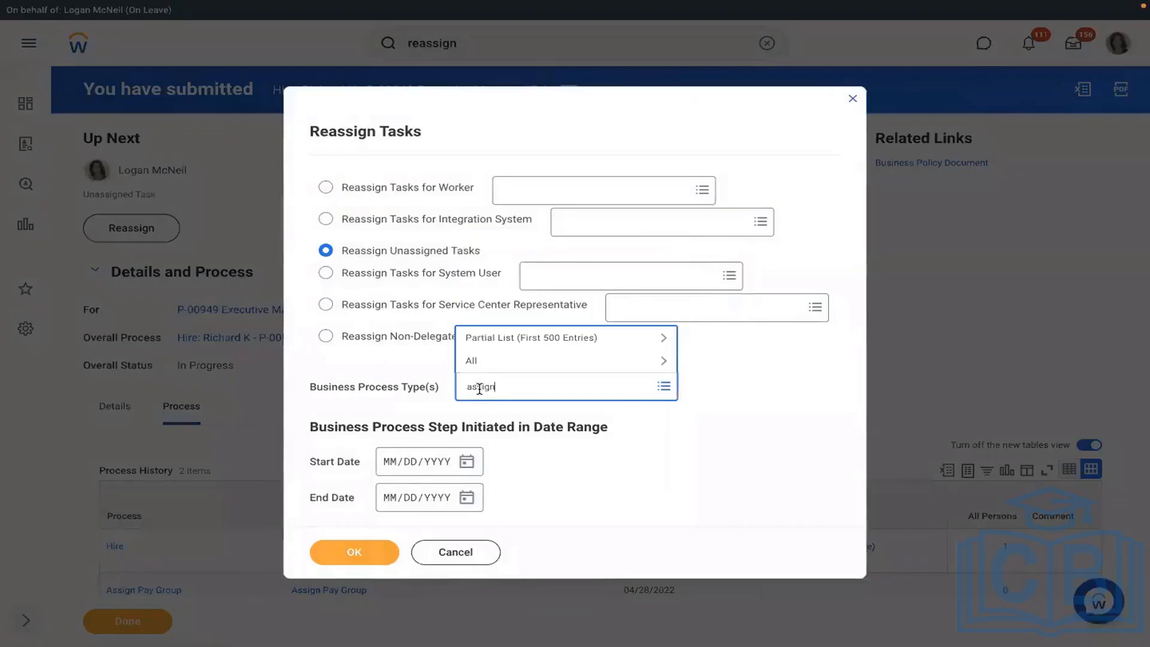
text( pay group)
key(Return)
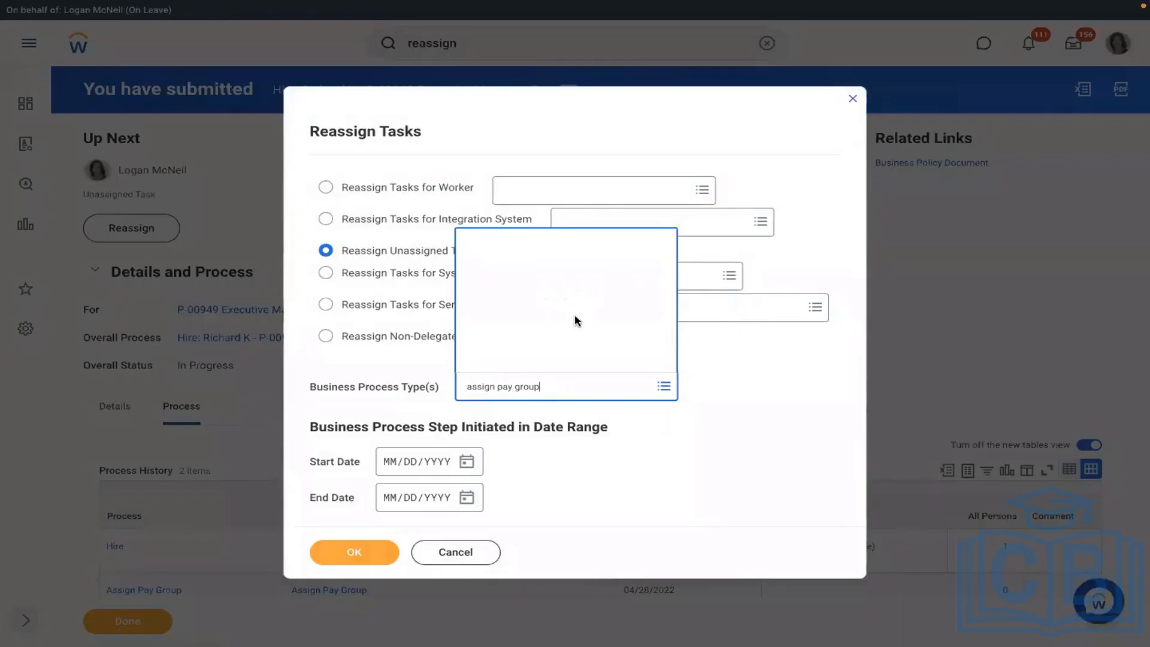
key(Return)
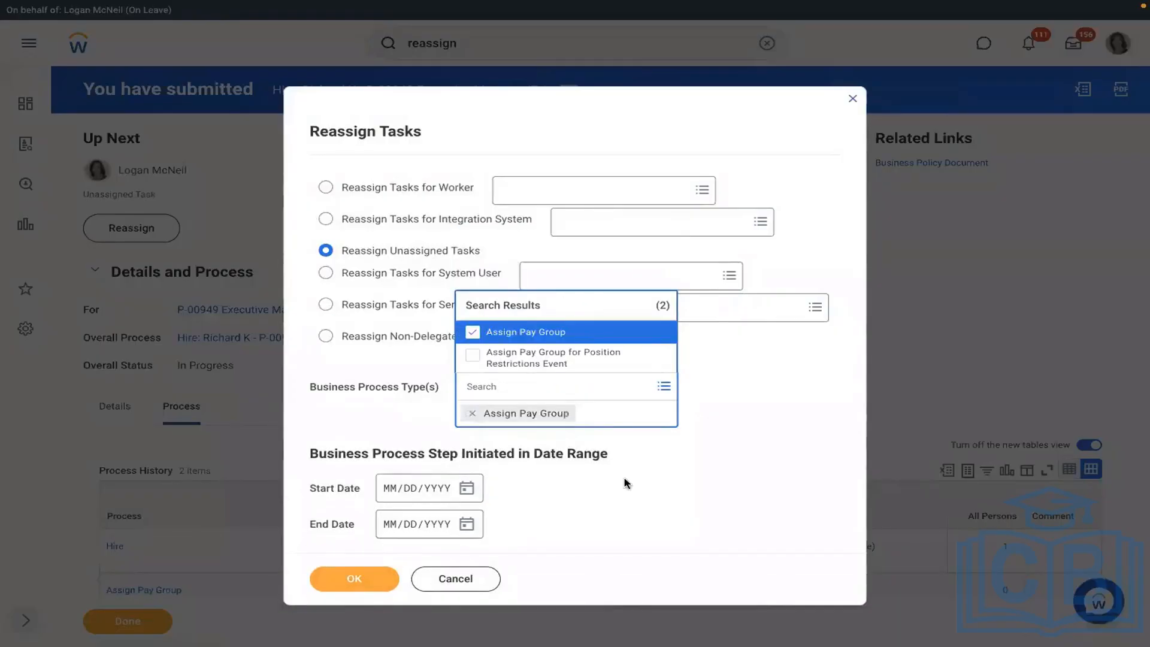
click(364, 551)
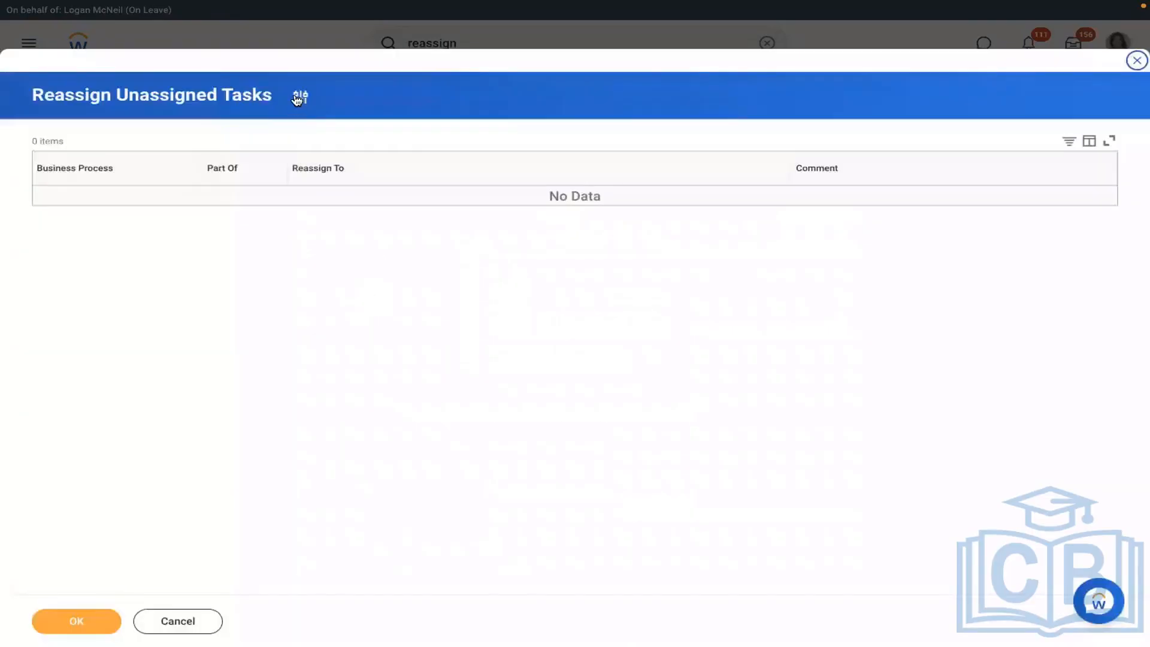
- Change the filter to Business Process Type Hire with Start Date 04/27/2022 and rerun the search
click(299, 97)
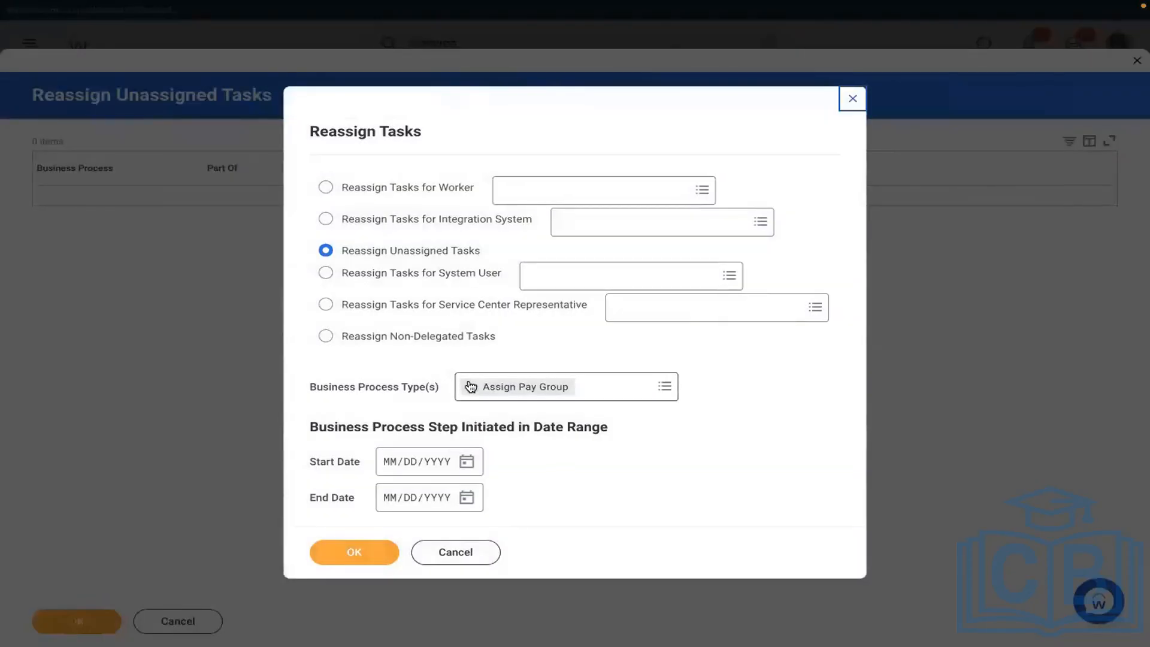
click(470, 387)
click(513, 382)
text(hire)
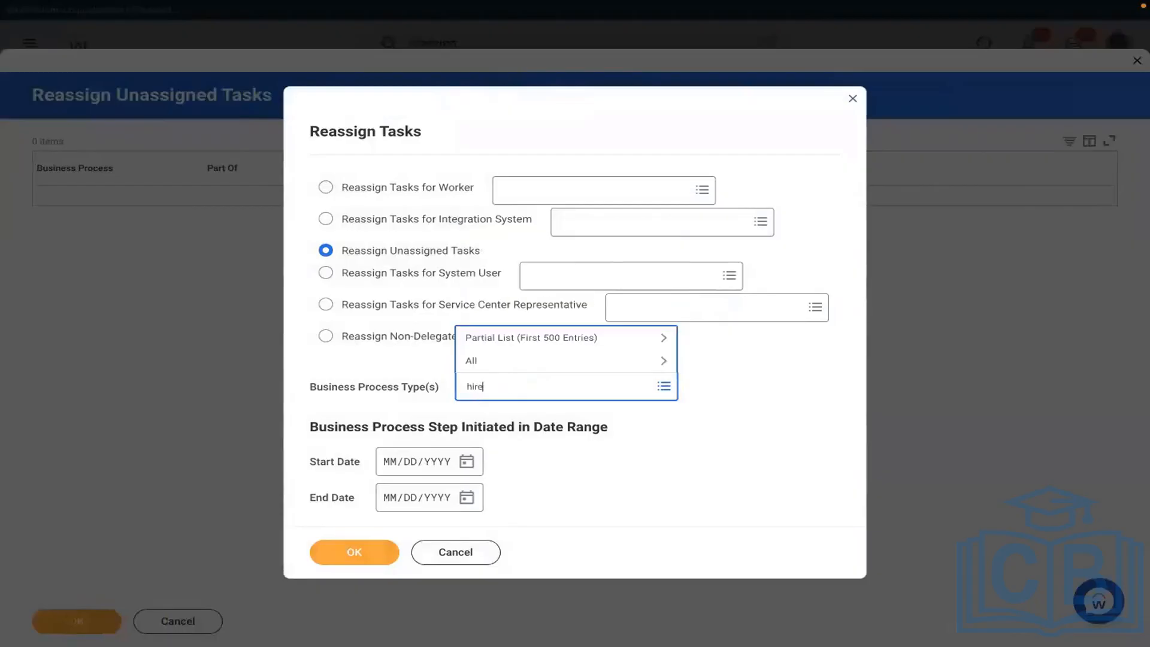
key(Return)
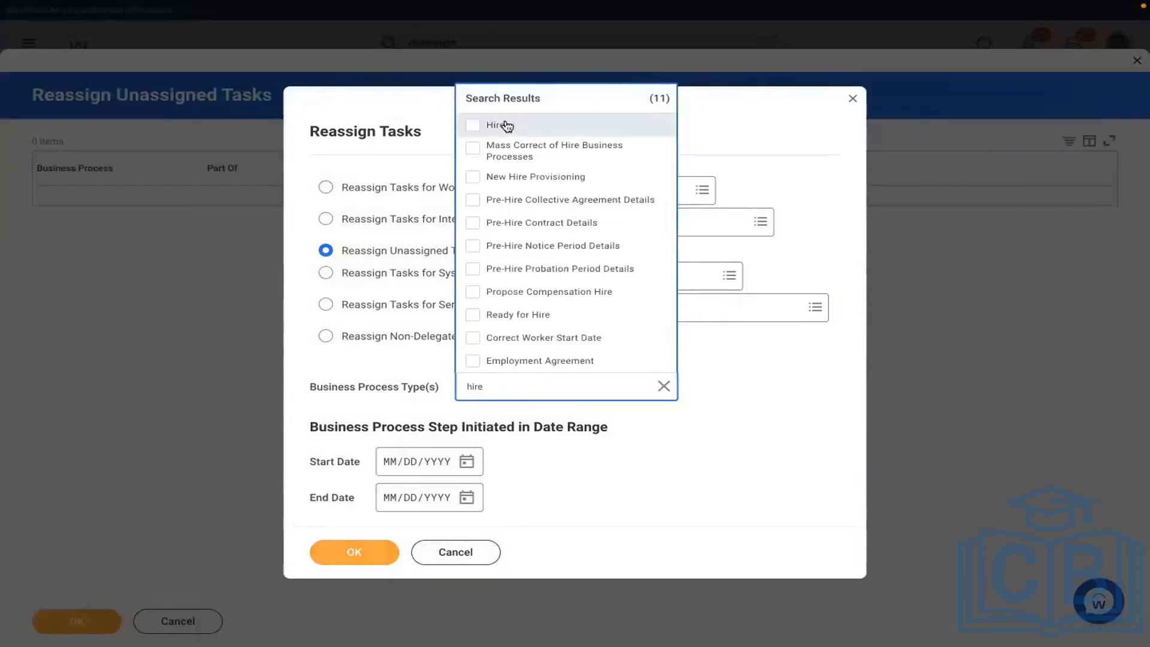
click(506, 126)
key(Tab)
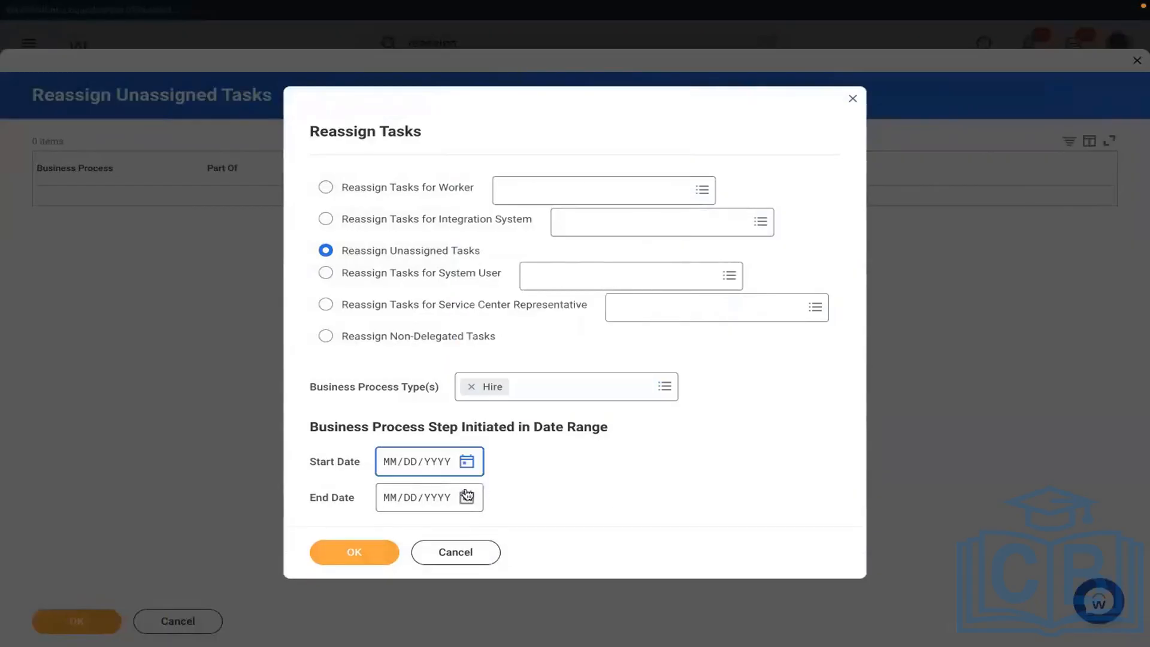
click(467, 461)
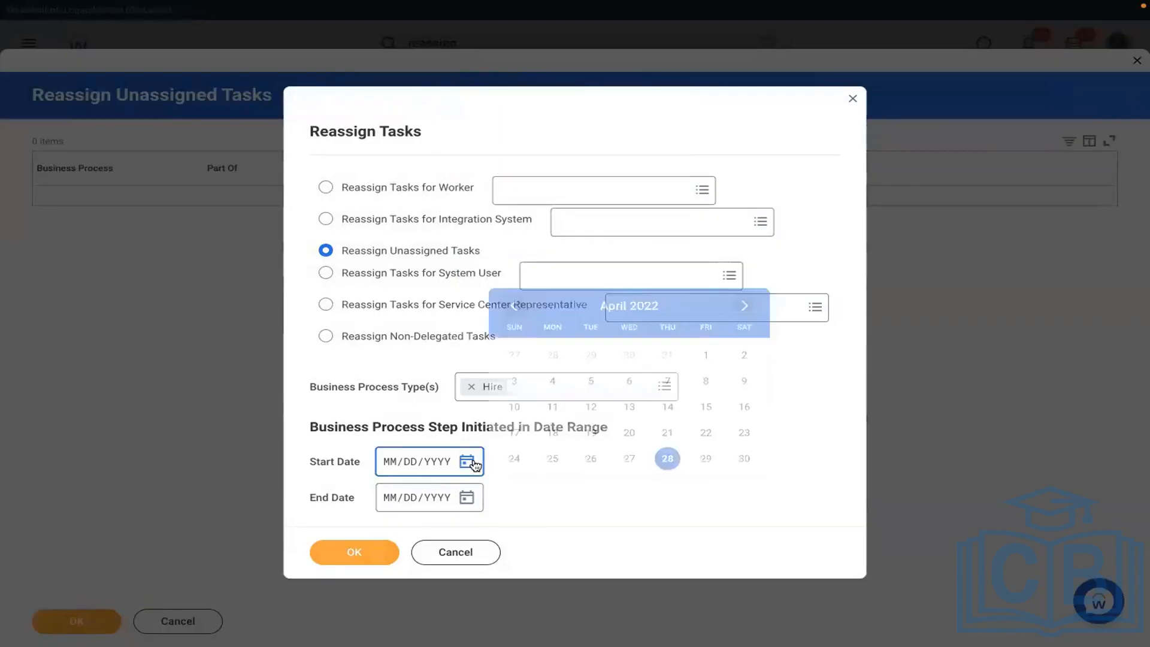
click(629, 458)
click(353, 551)
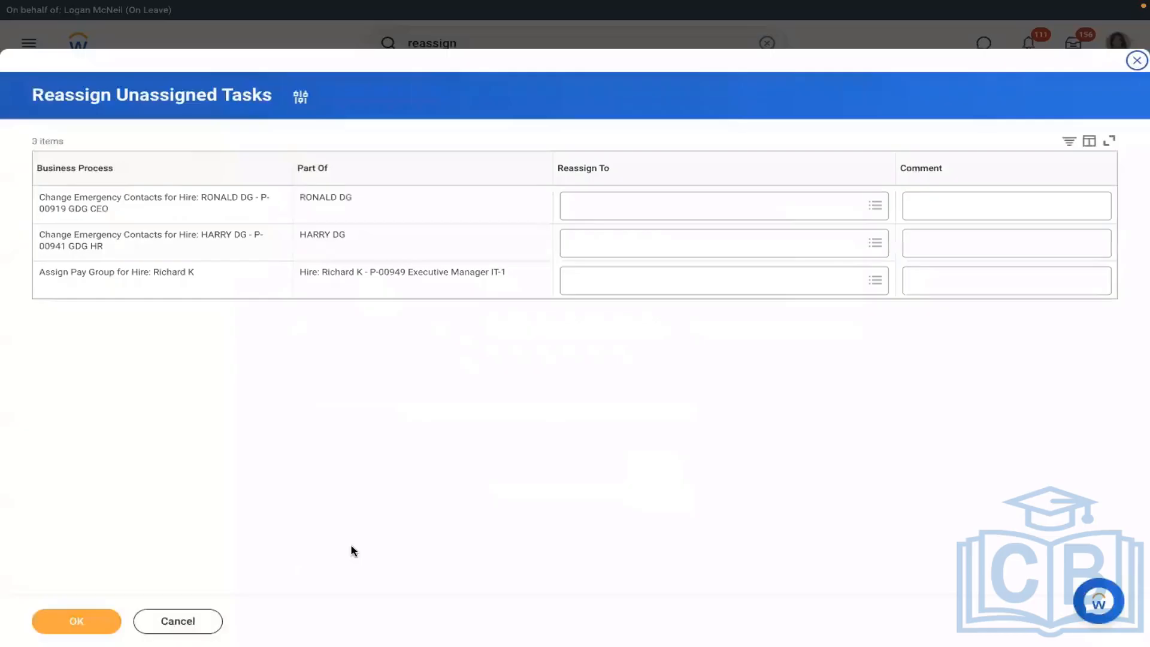
- Reassign the new hire's Assign Pay Group task to the acting user, then go to the inbox
click(606, 283)
text(log)
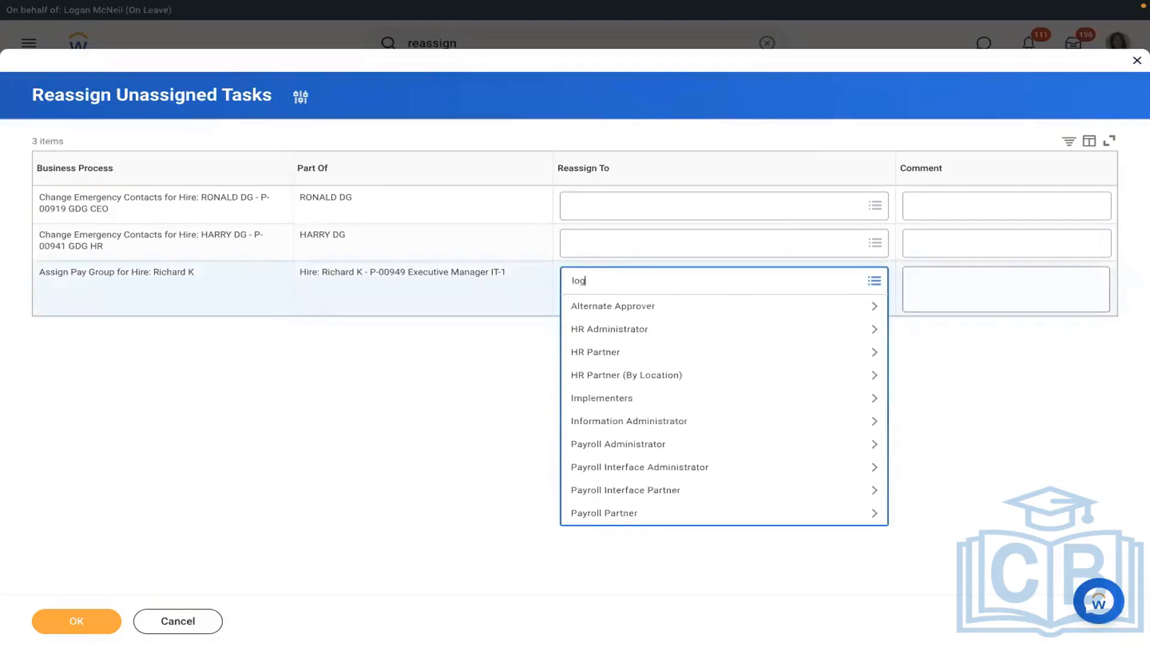
text(an mc)
key(Return)
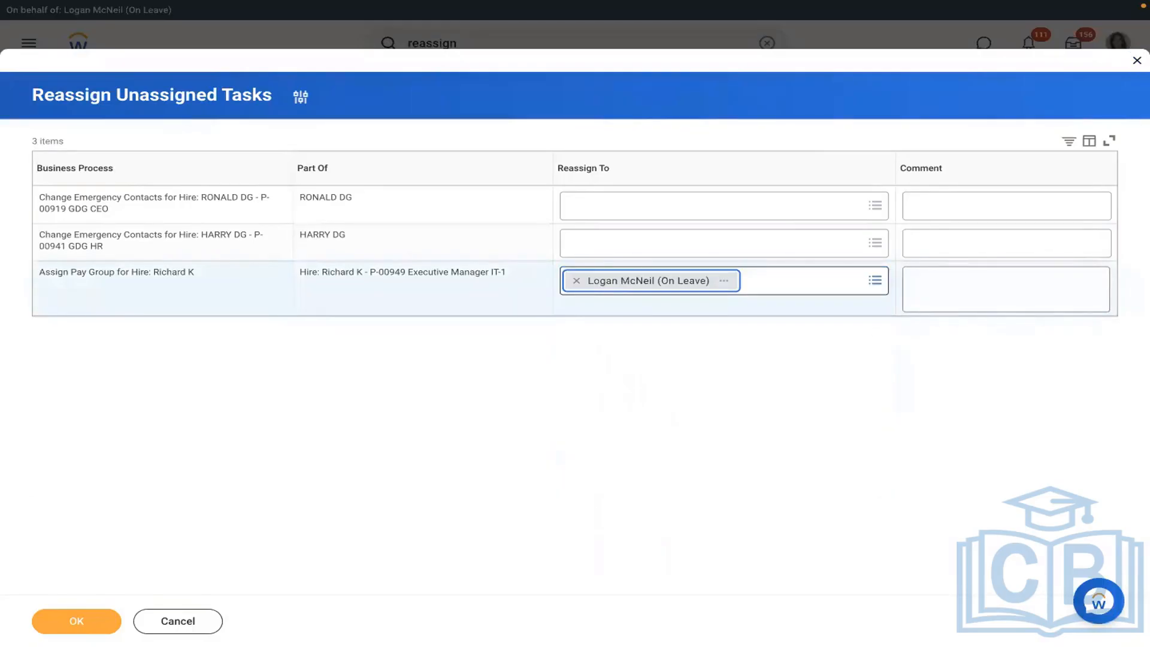
click(77, 621)
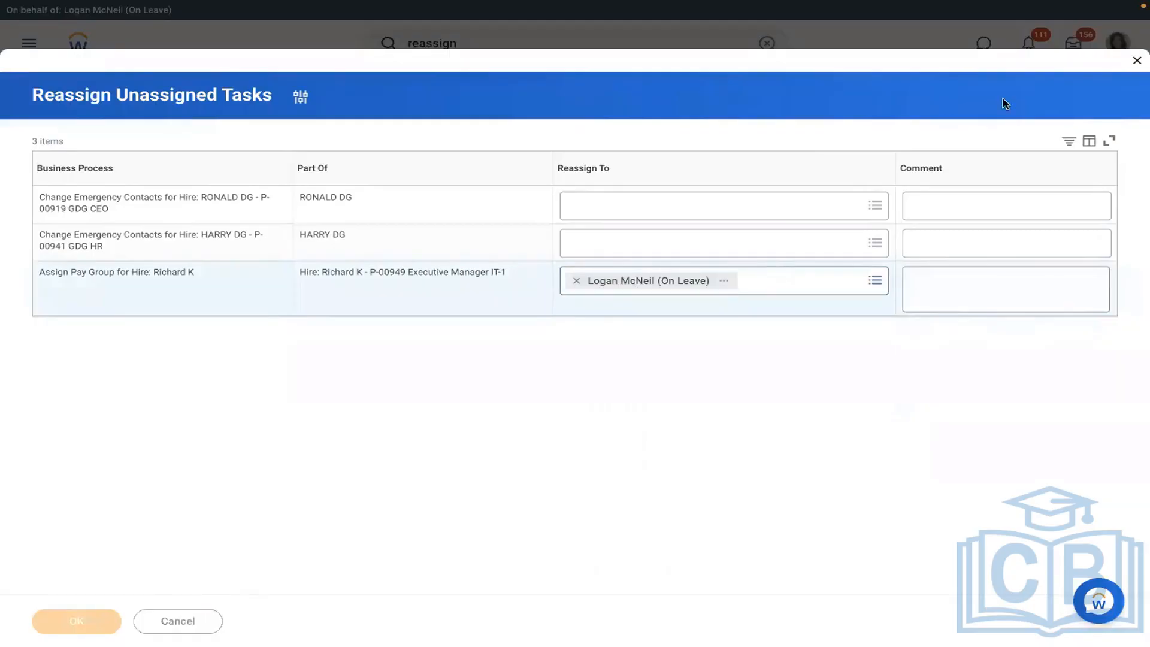
click(1073, 46)
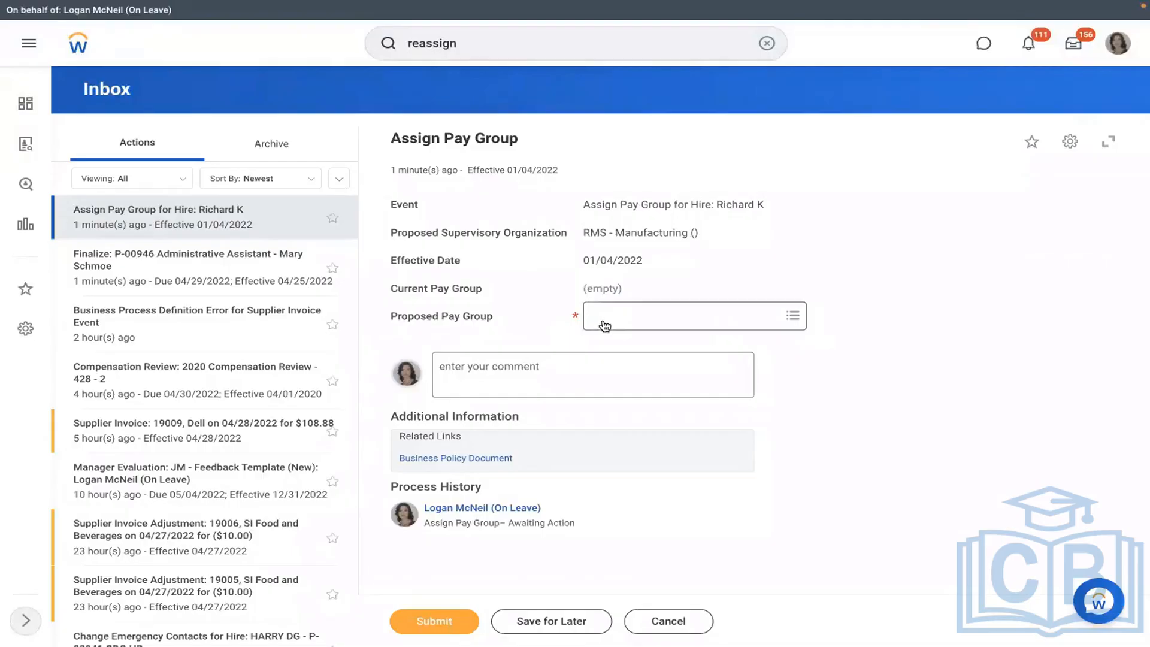
- Pick RBS - Monthly PYG as the proposed pay group, clear it, then cancel and discard the changes
click(651, 316)
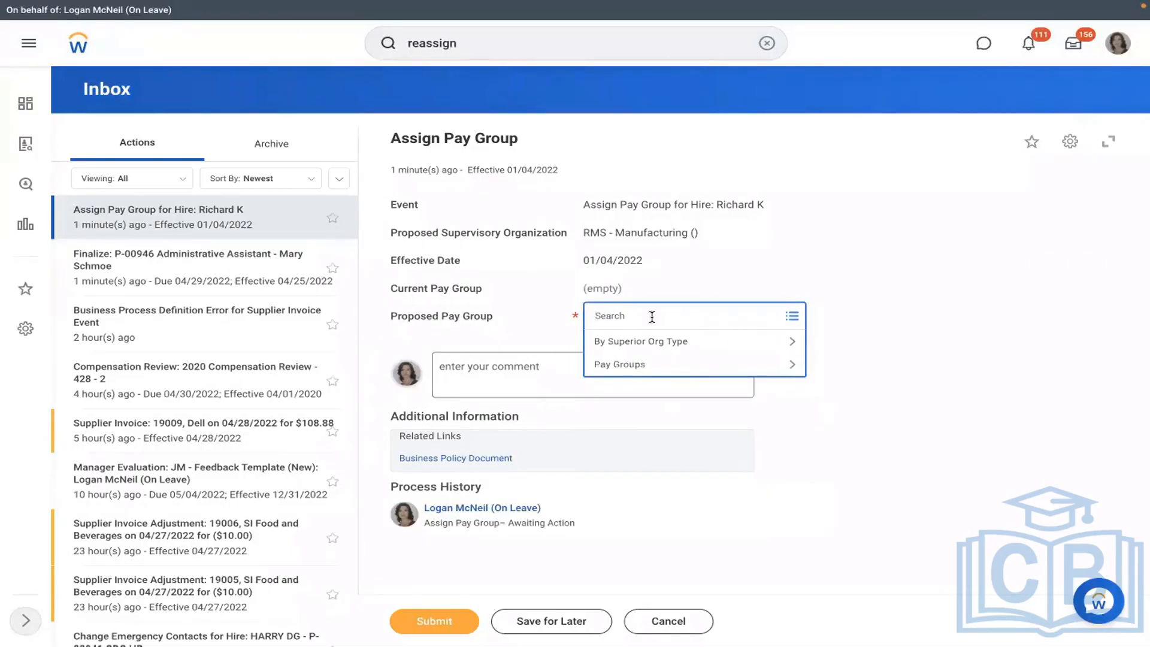
text(rbs)
key(Return)
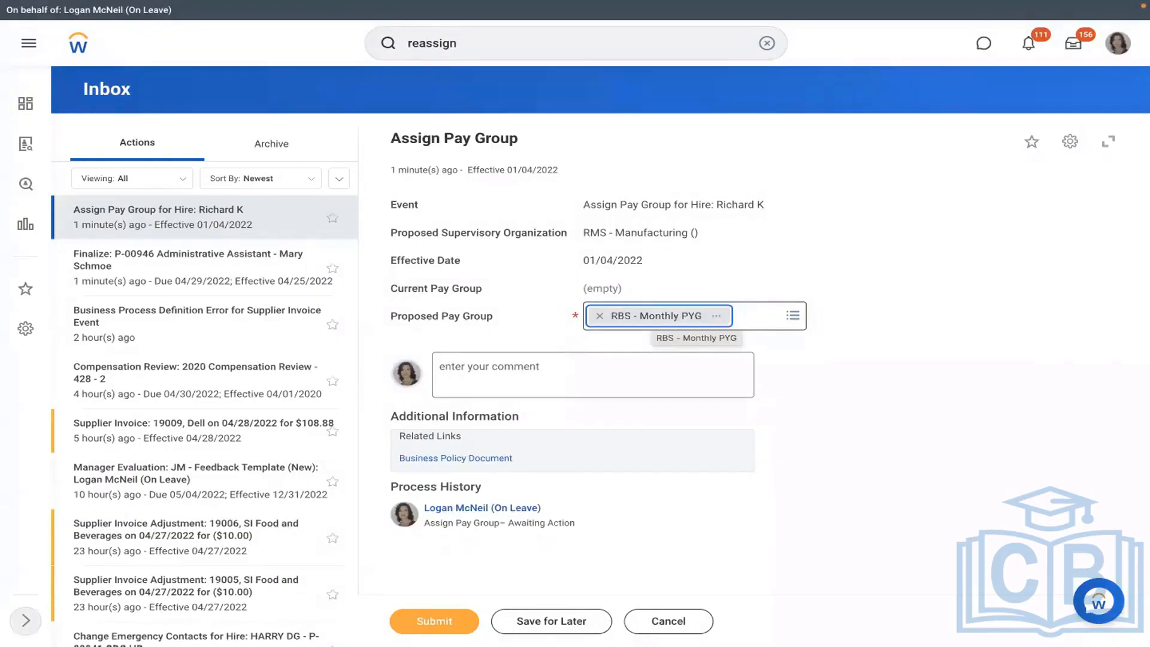
click(600, 318)
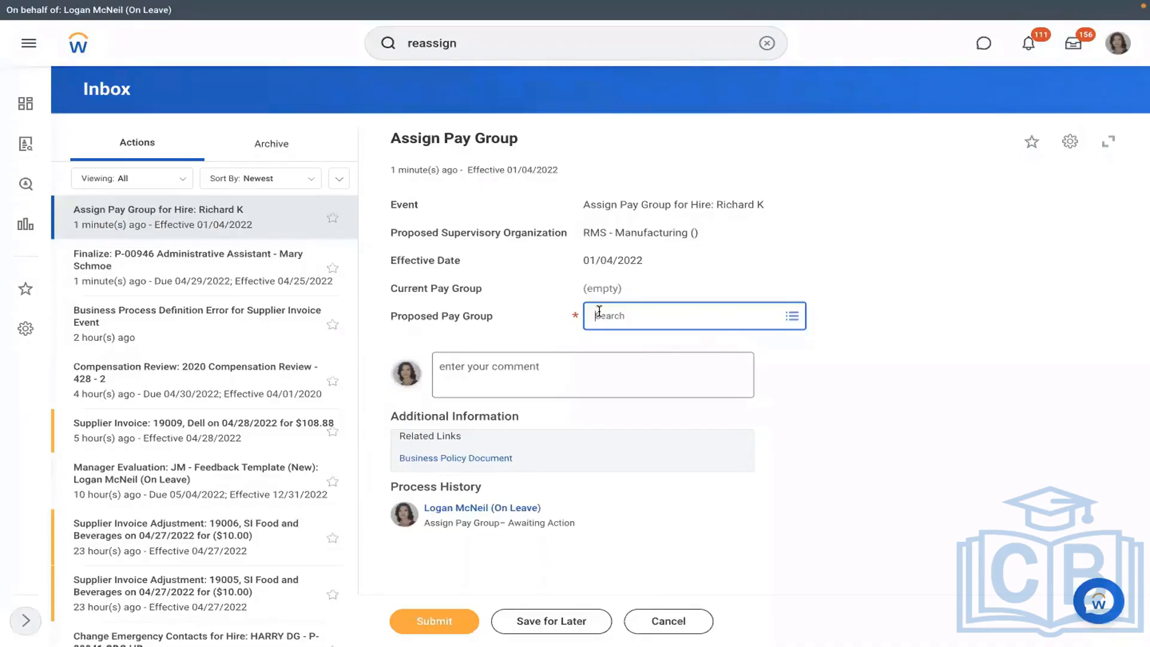
click(663, 623)
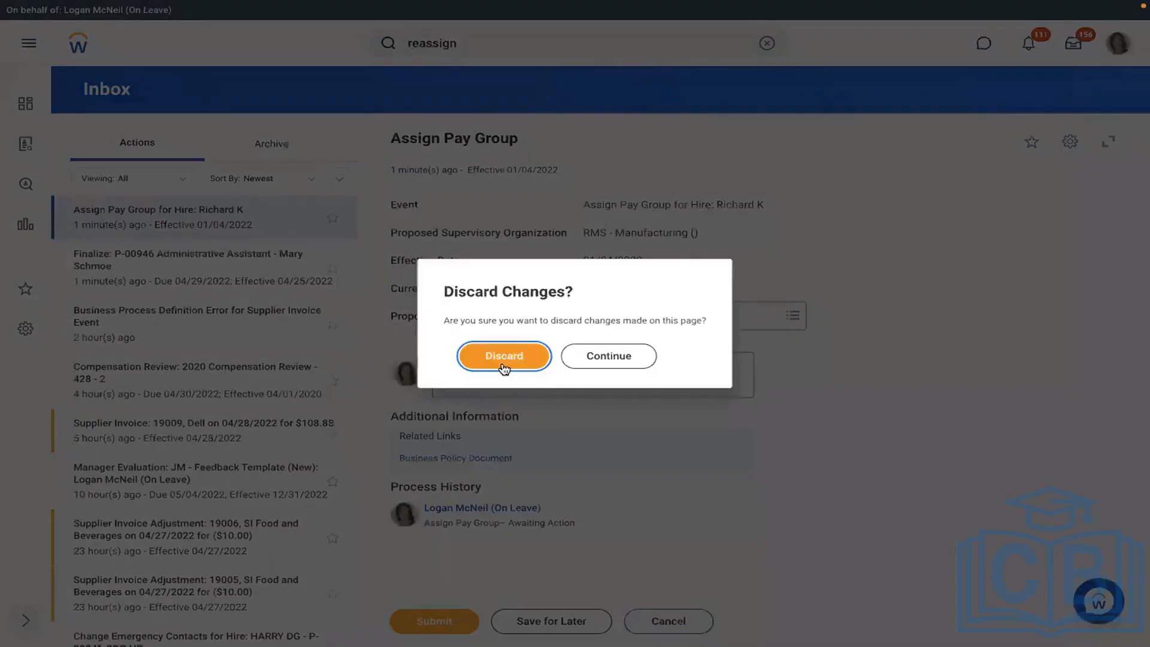
click(504, 356)
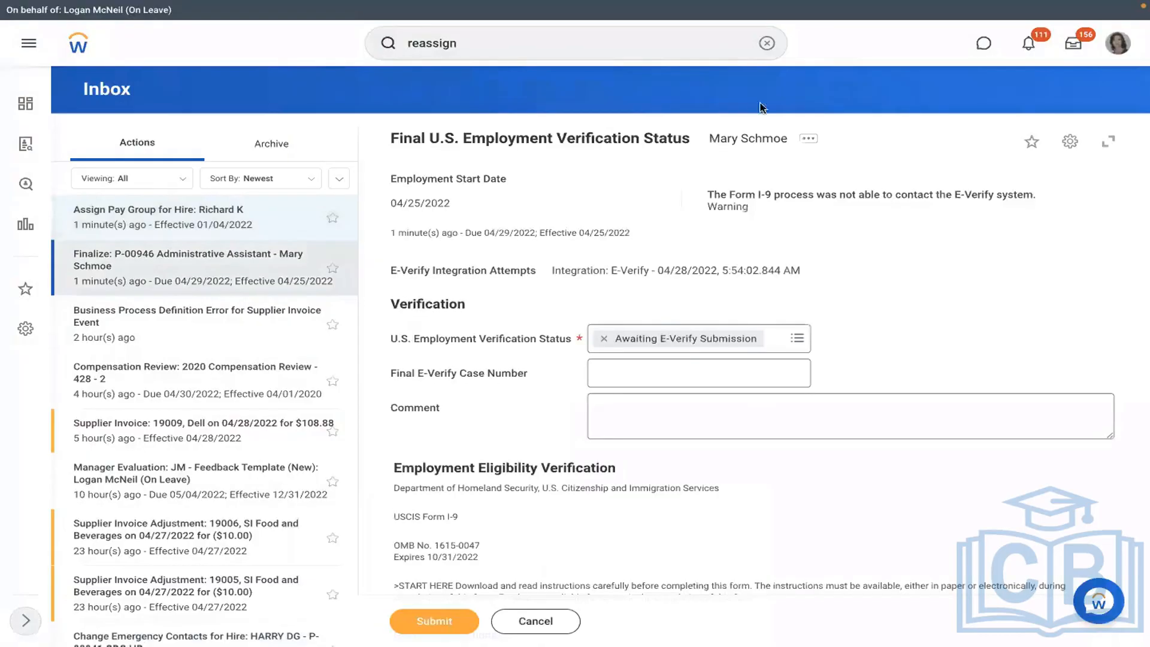
- Search 'sup org:rms' and open the RMS - Manufacturing supervisory organization
click(766, 44)
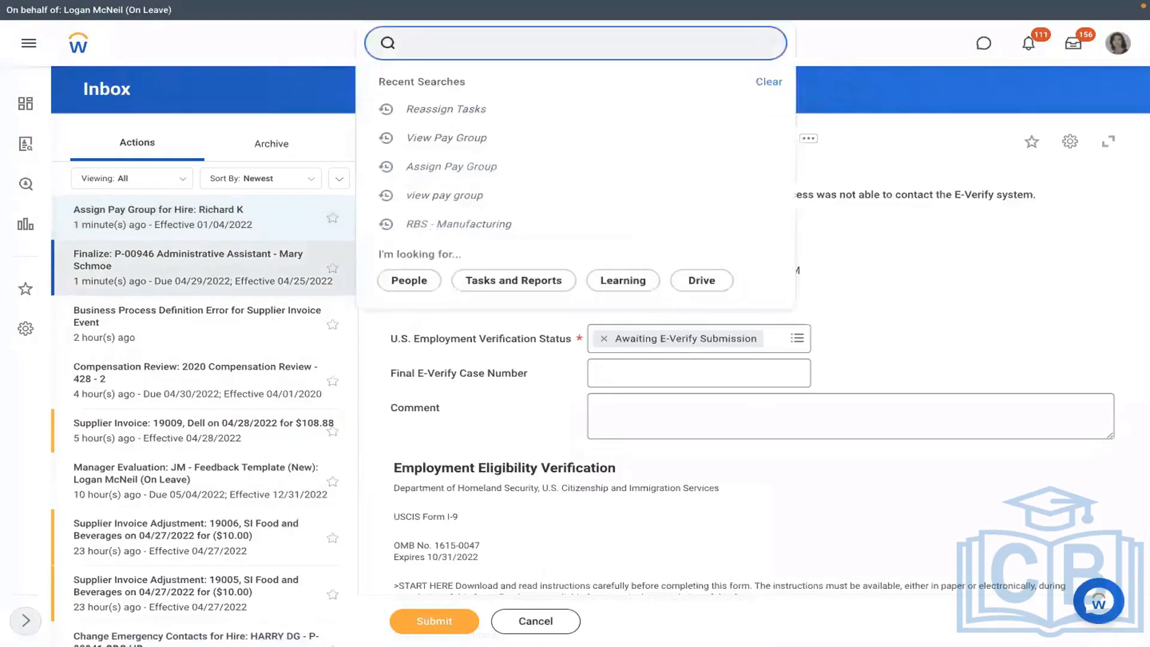
text(sup org:)
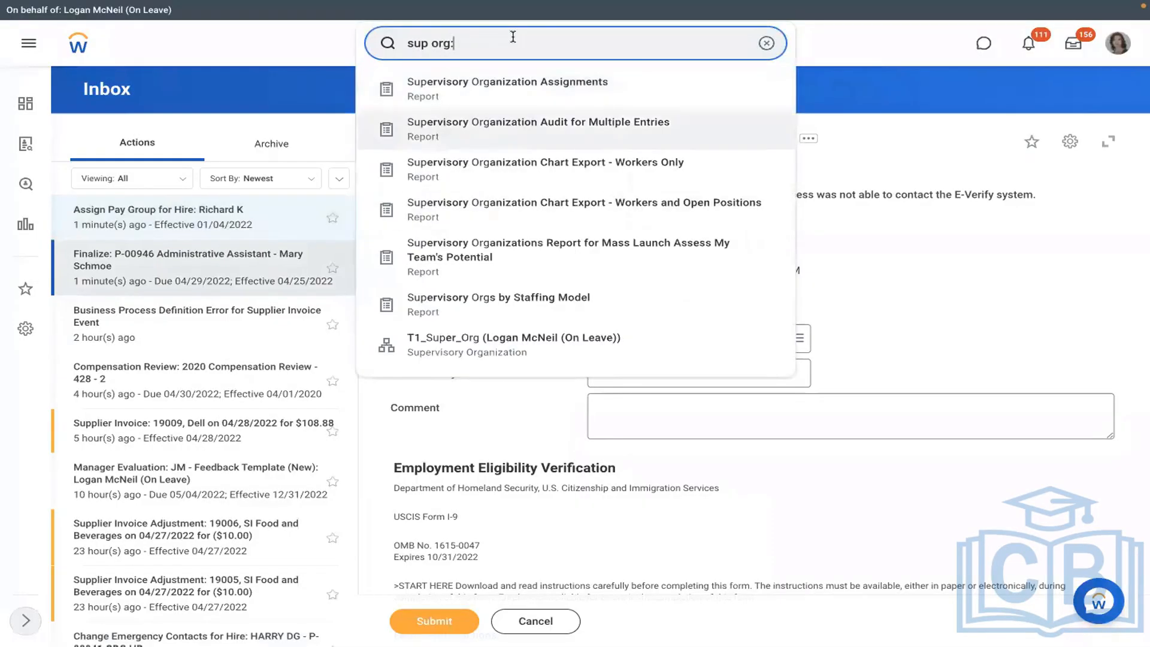
text(rms)
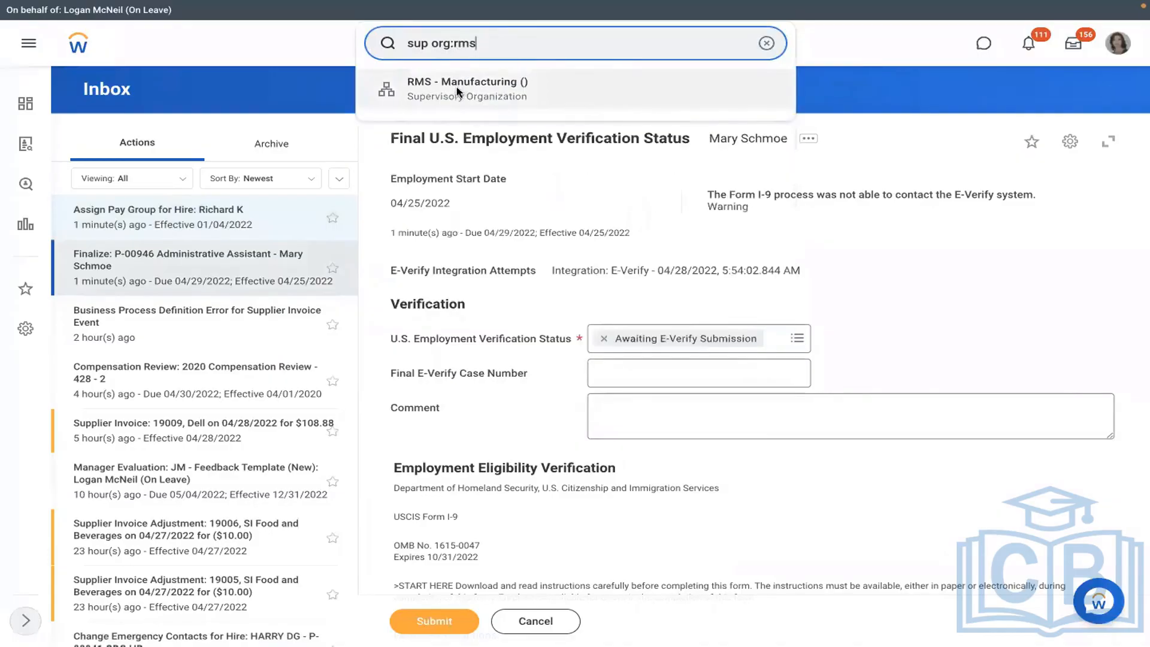
click(458, 91)
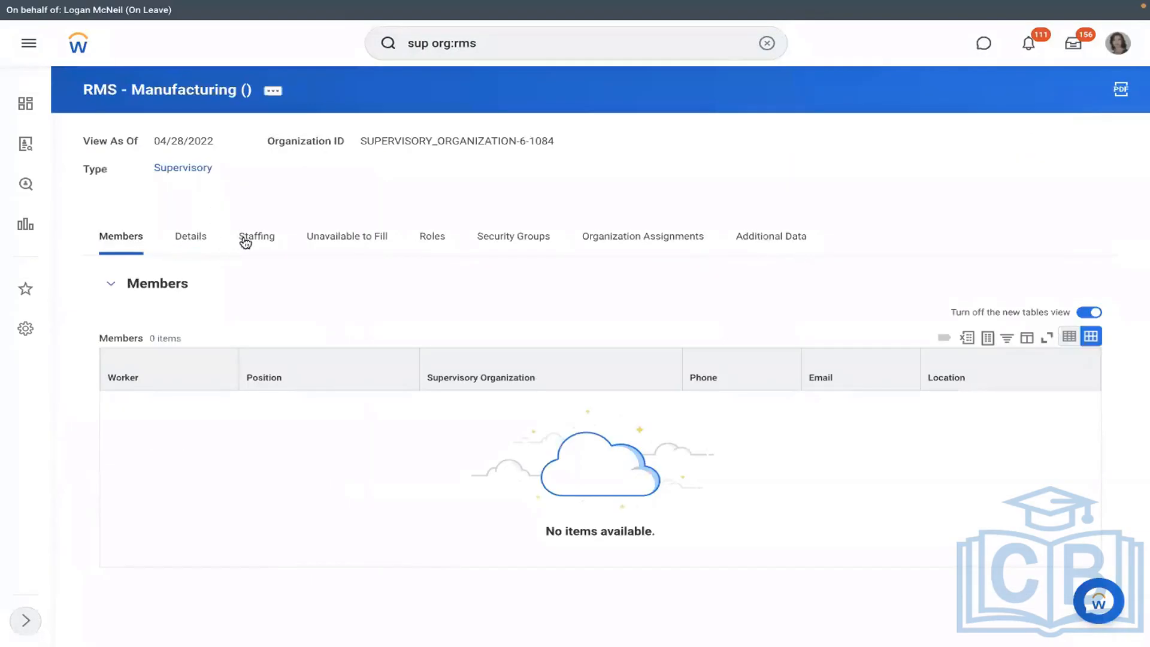
- Review the Unavailable to Fill positions, including P-00949's actions, then the Staffing details
click(351, 240)
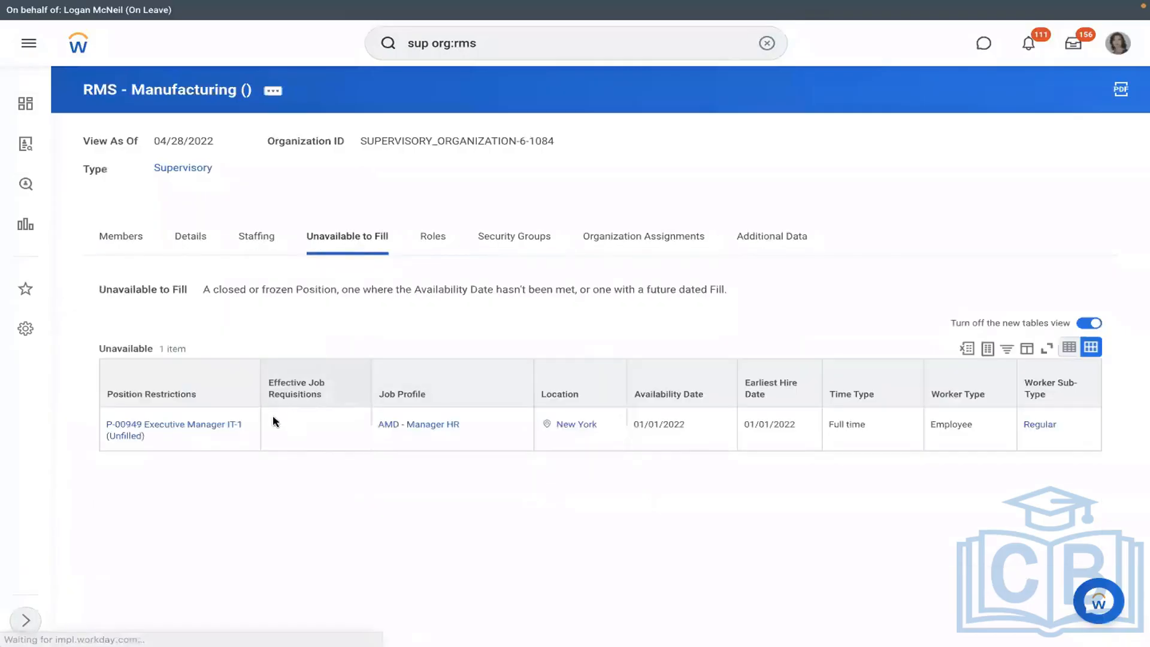
click(159, 437)
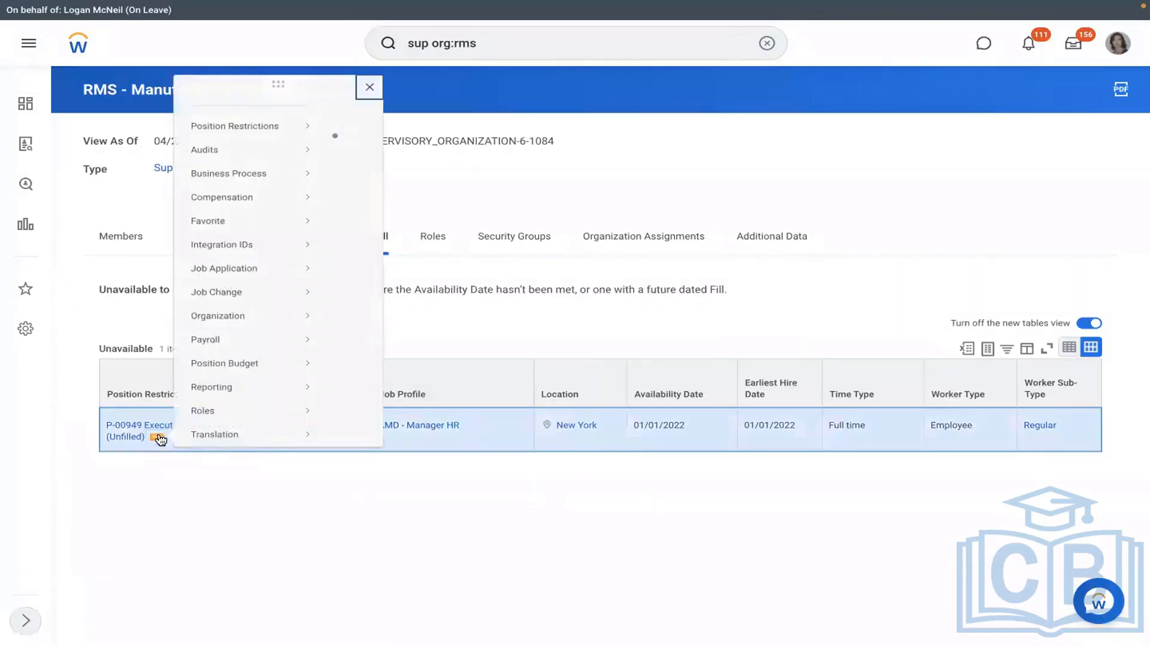
mouse_move(245, 141)
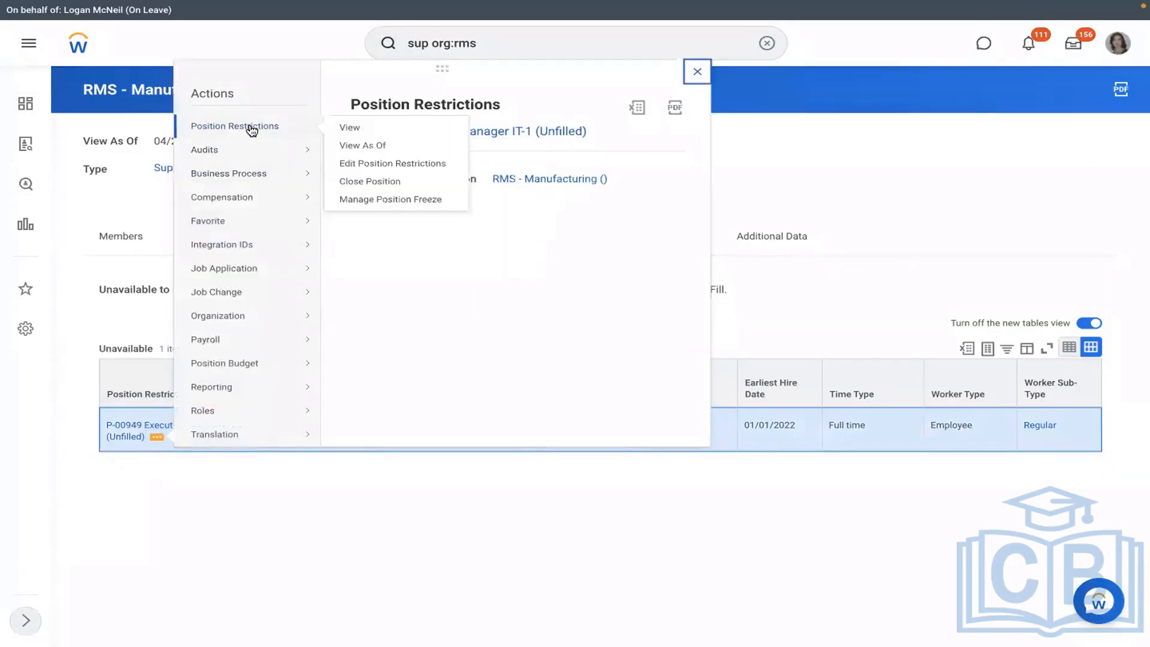
click(218, 514)
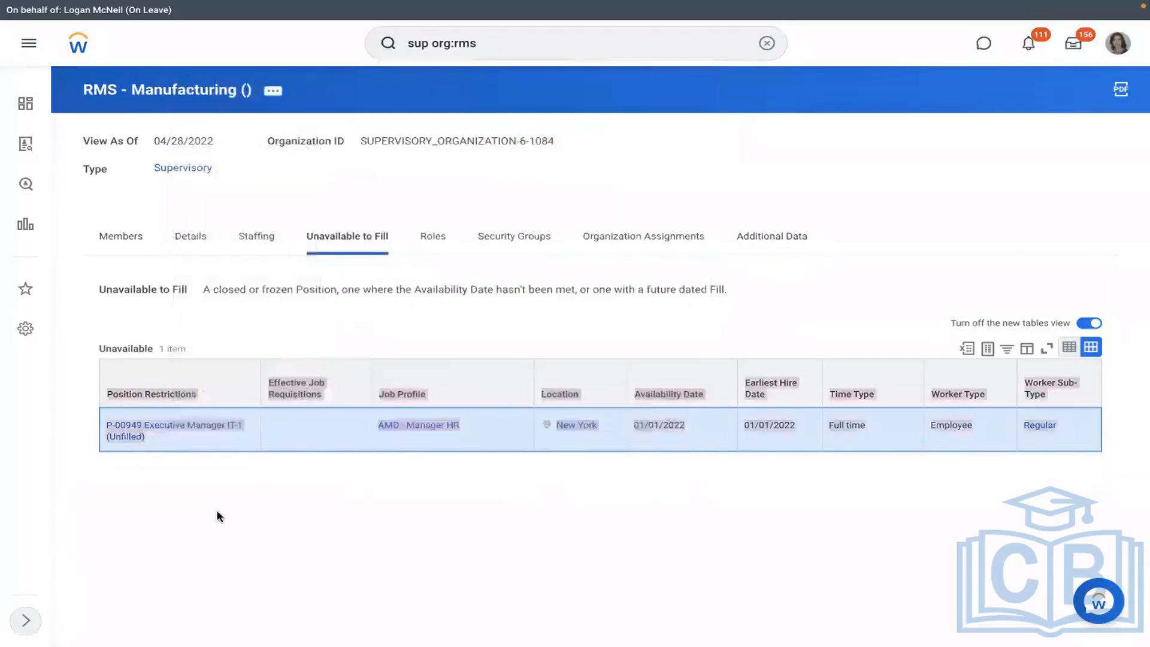
click(270, 248)
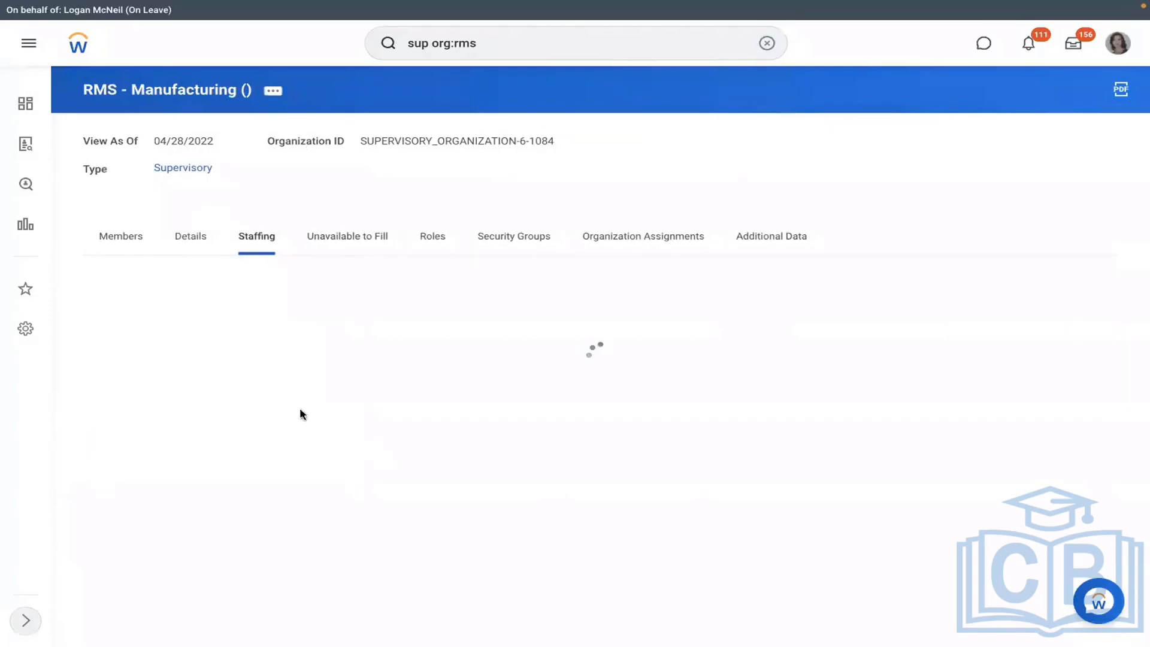
- Start cancelling the in-progress Hire business process, then back out without cancelling it
scroll(400, 334, down, 2)
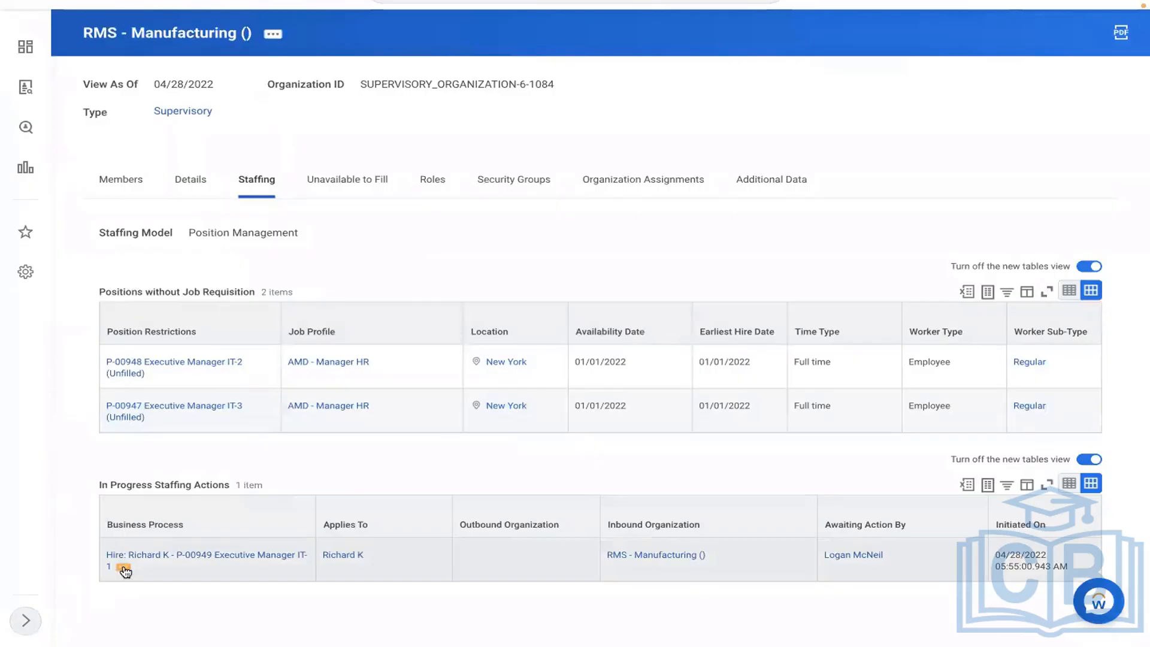
click(125, 570)
mouse_move(204, 458)
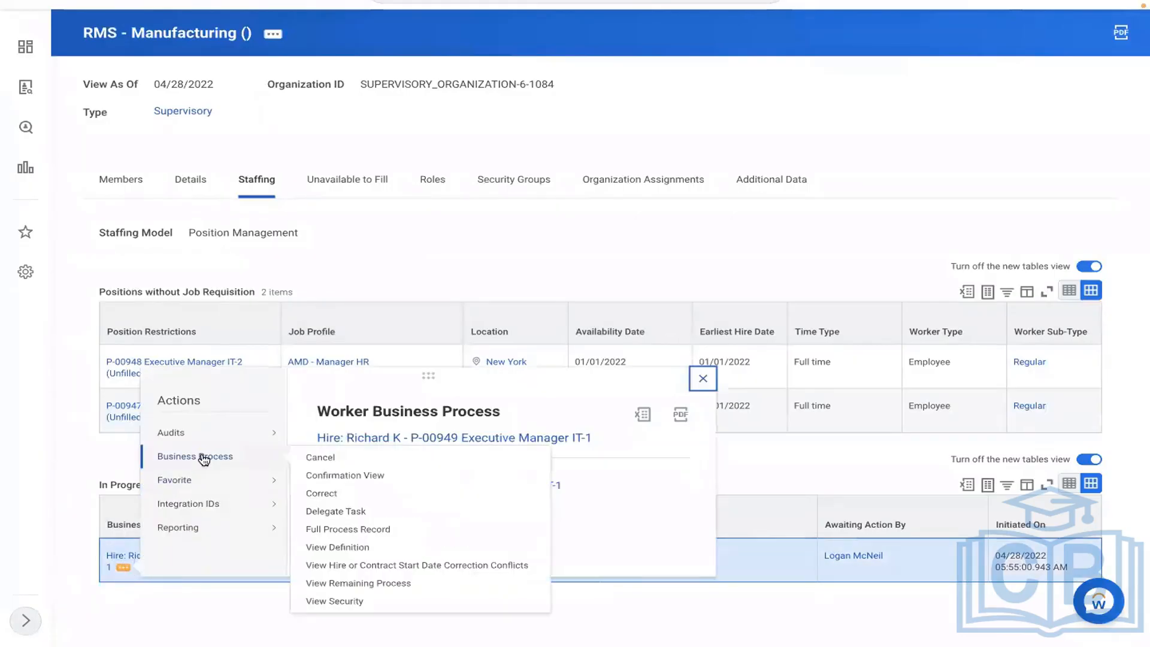
click(318, 459)
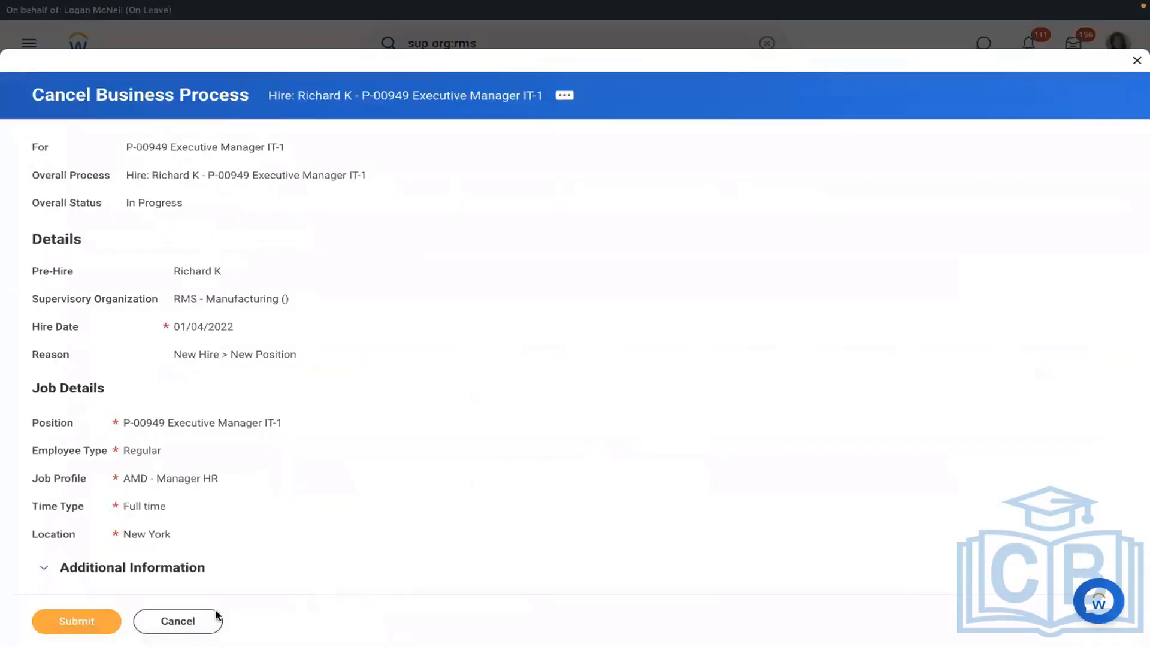
click(194, 624)
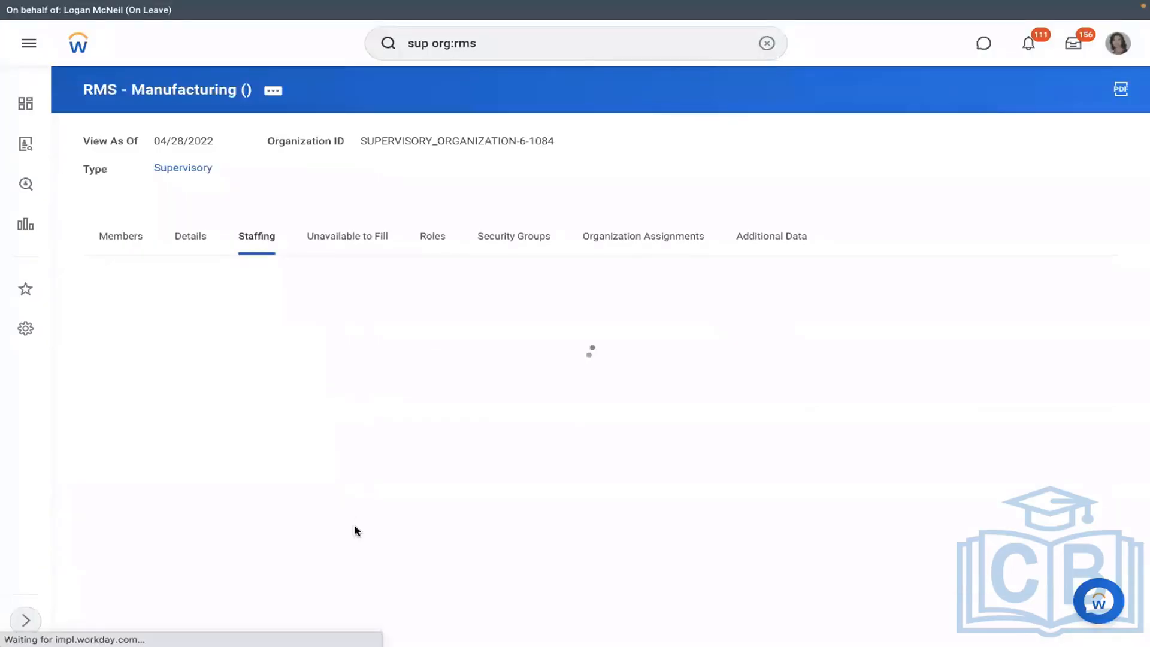
- Copy the Hire business process name from its link using Copy Text
scroll(327, 521, down, 1)
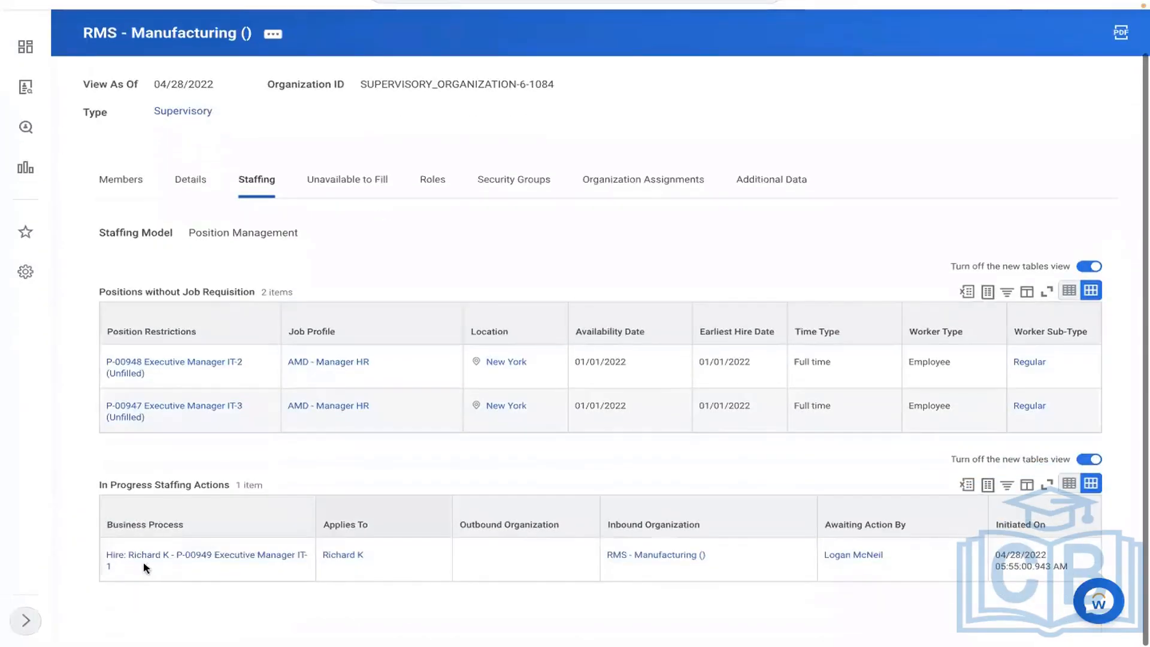
right_click(123, 569)
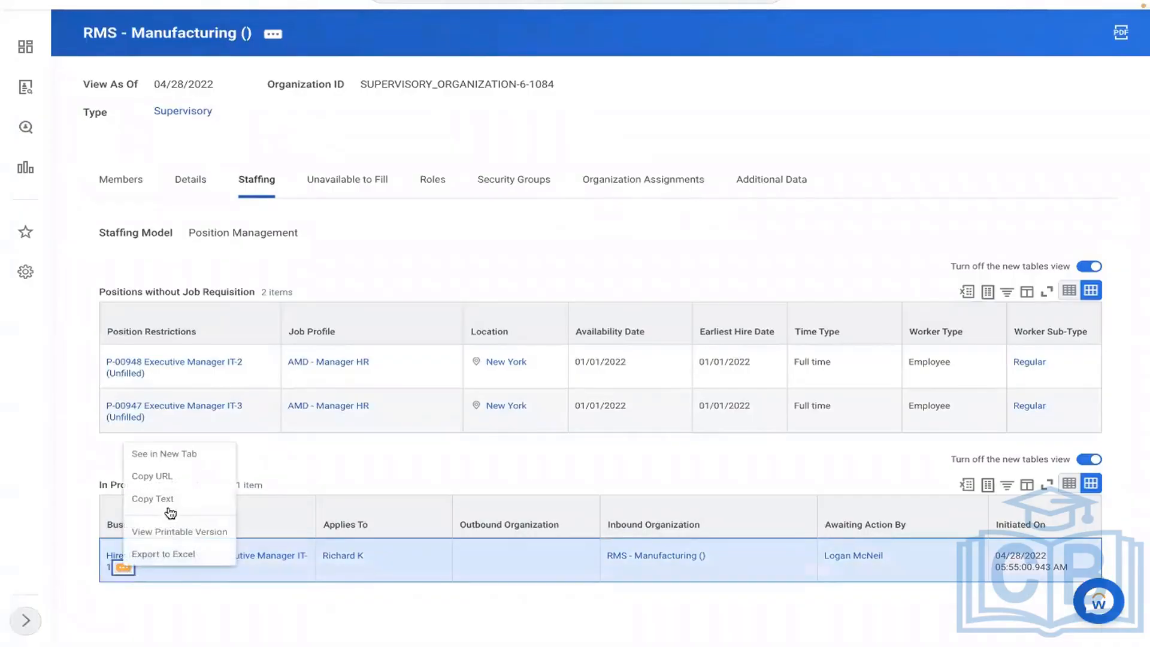
click(159, 502)
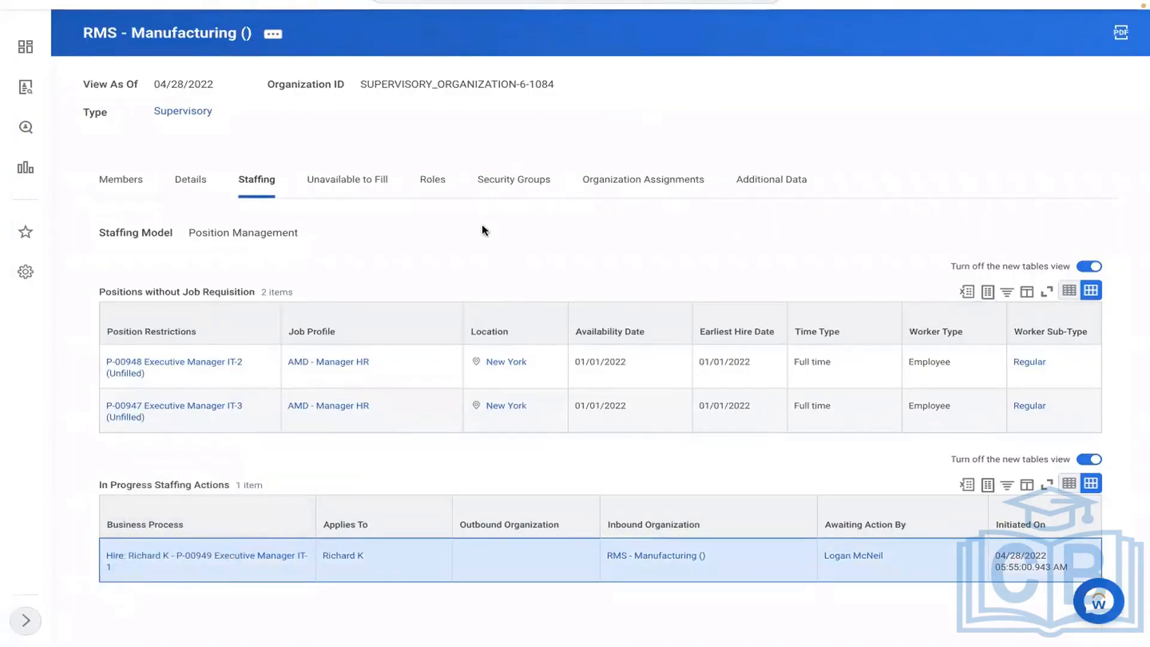
scroll(483, 226, up, 1)
scroll(485, 231, up, 1)
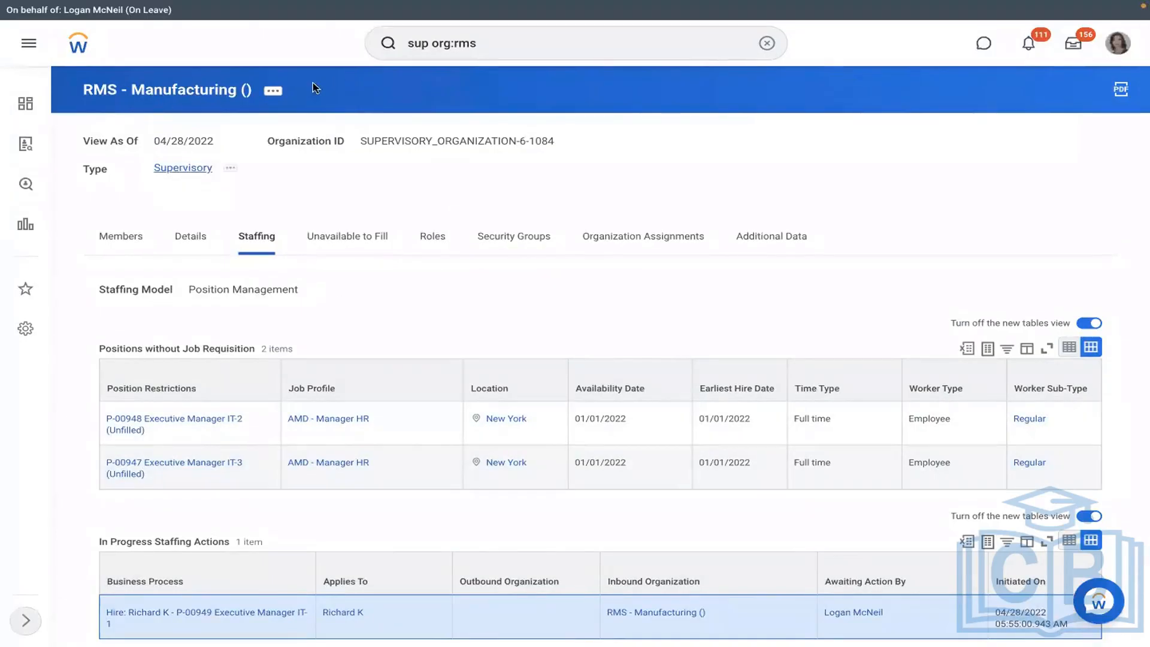
- Run View Pay Group for the RBS - Monthly PYG pay group
click(765, 43)
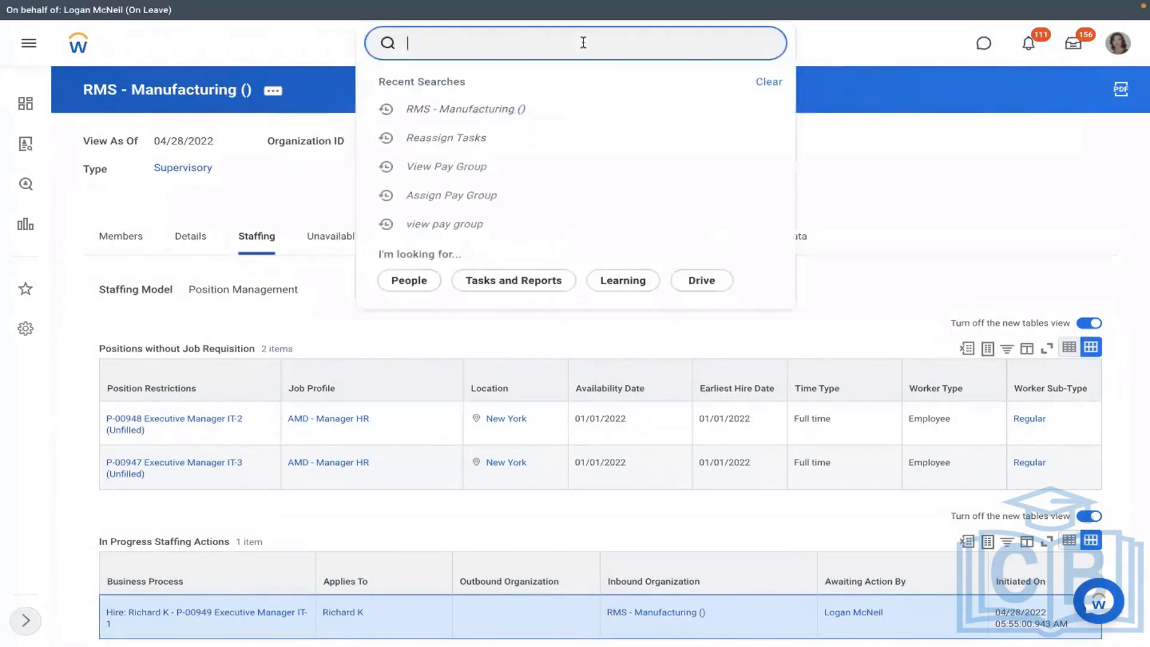
text(view pay group)
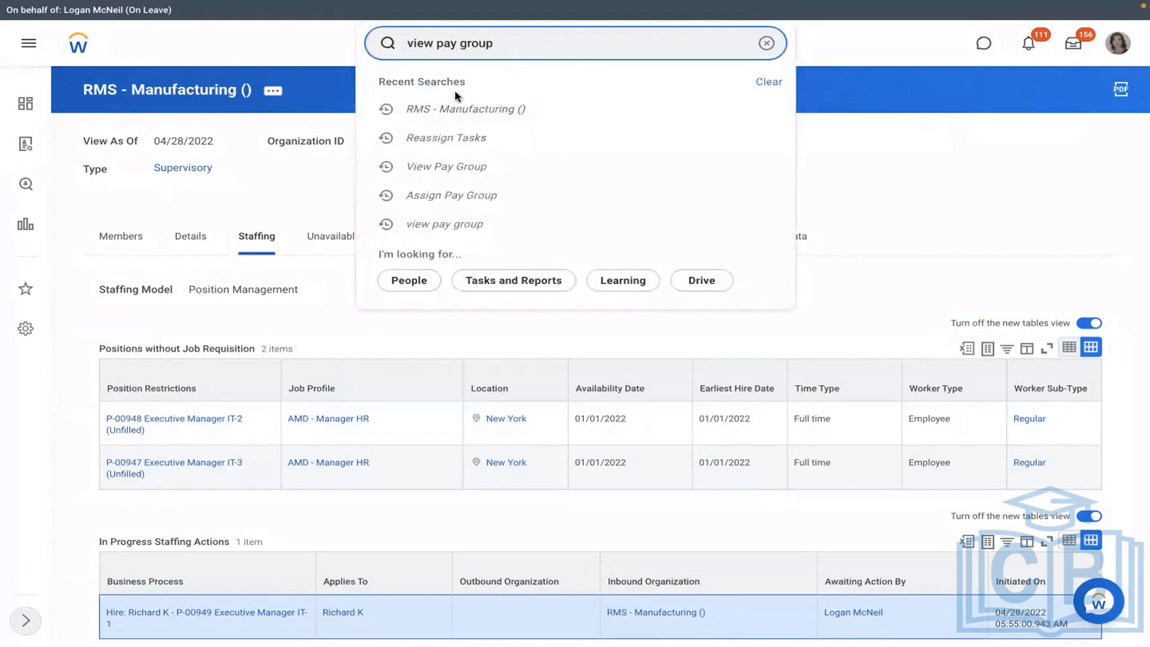
click(496, 96)
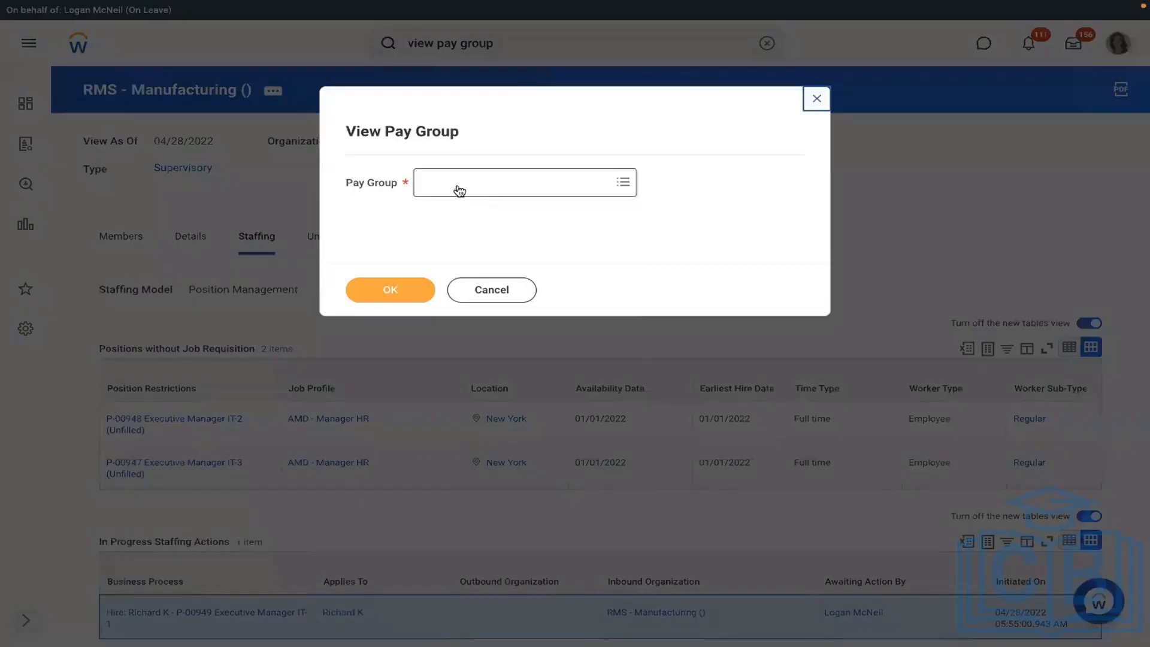
click(457, 190)
text(rms)
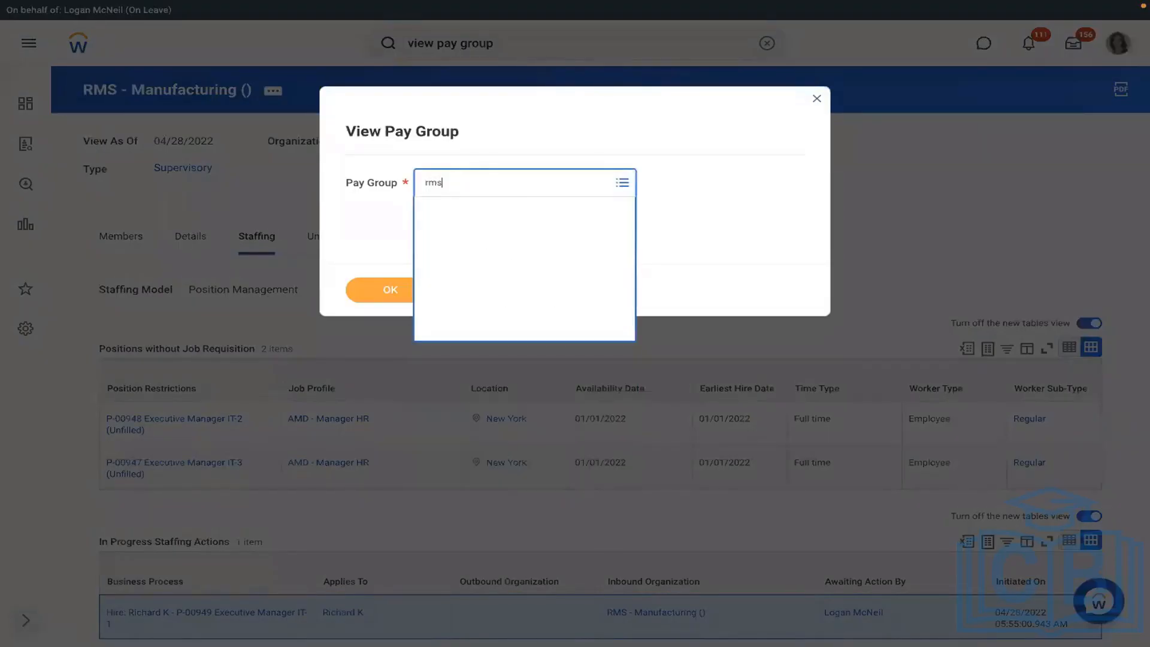
text(rmd)
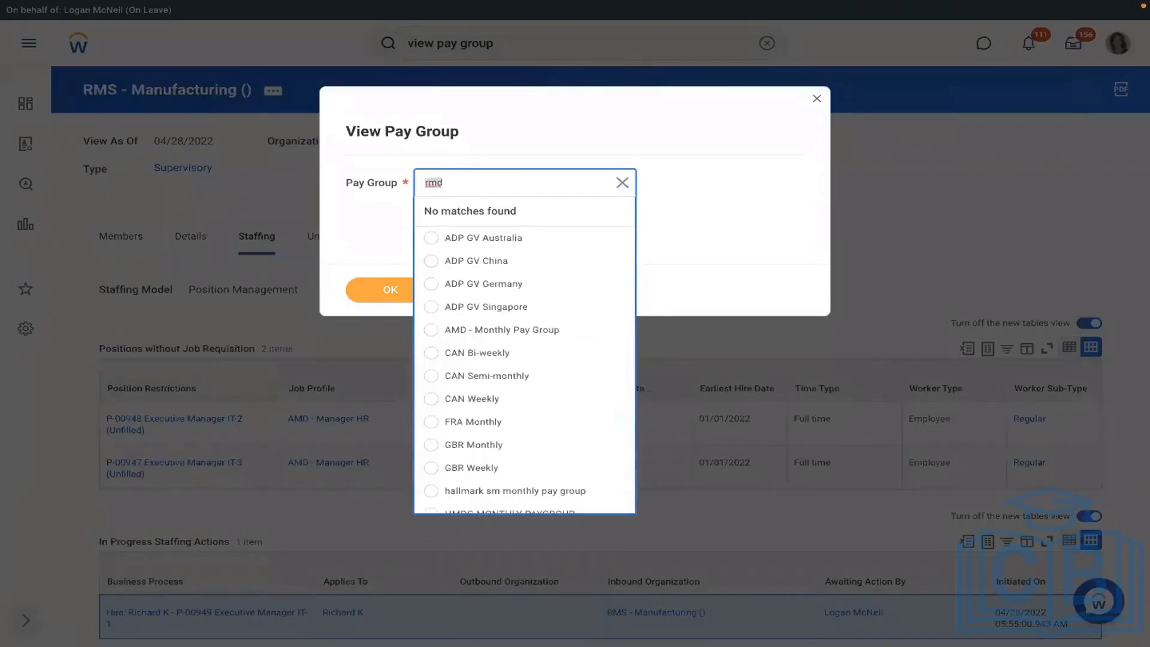
text(rbs)
key(Return)
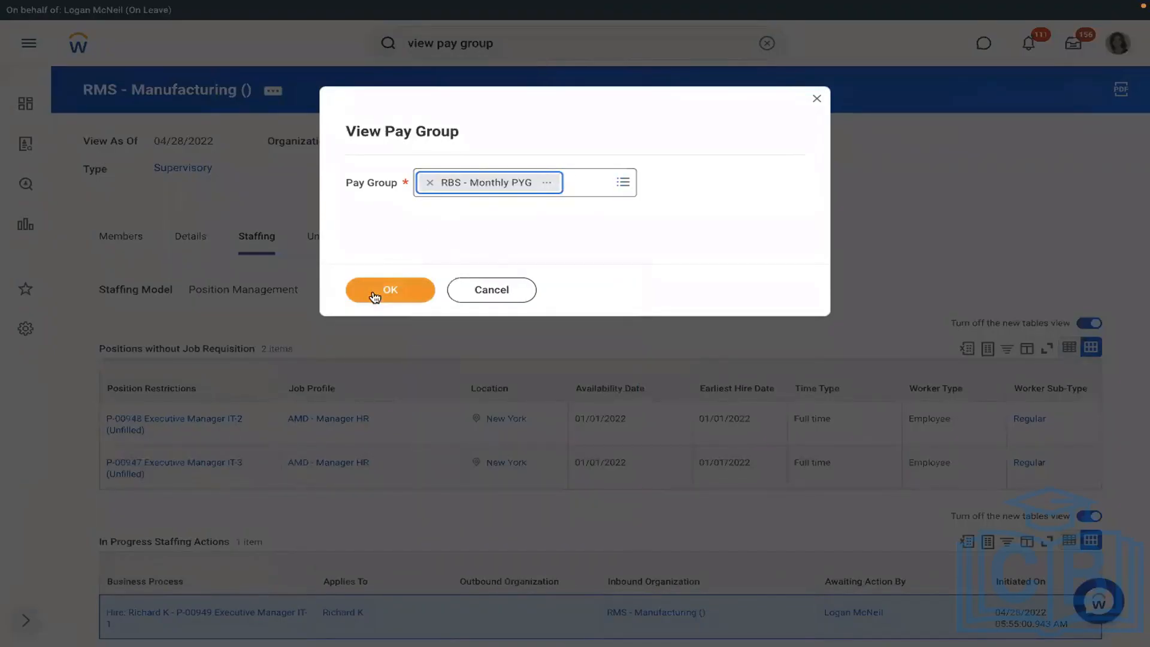
click(374, 296)
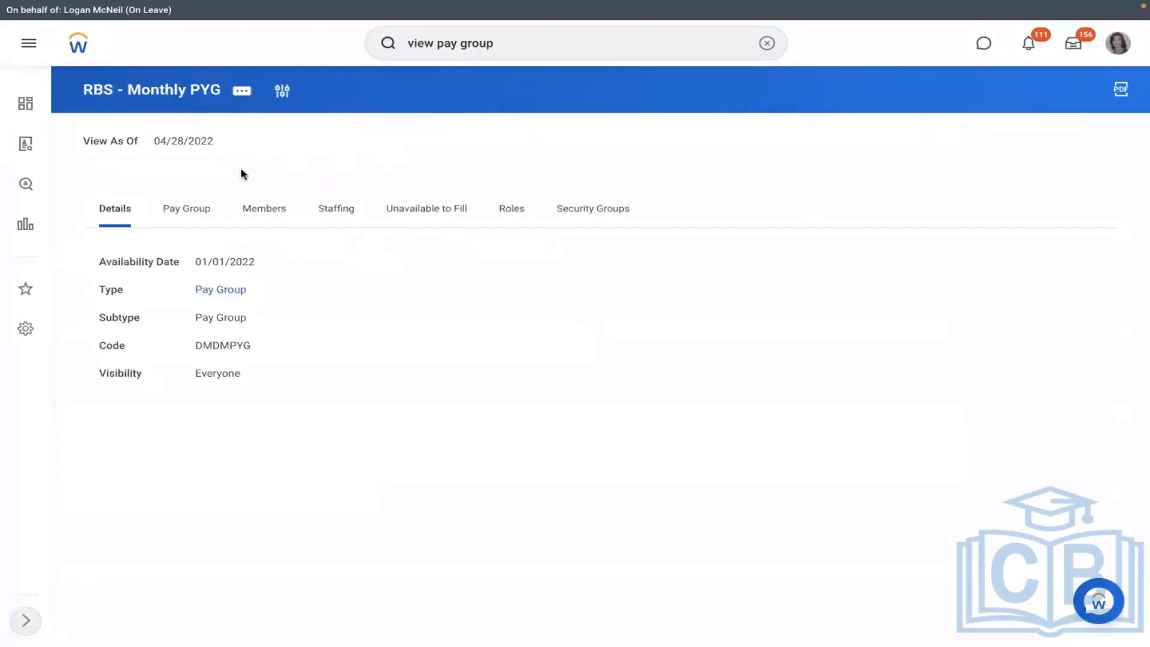
- Open the RBS - PYG Automatic Assignment rule from the Pay Group tab and show its related actions
click(189, 225)
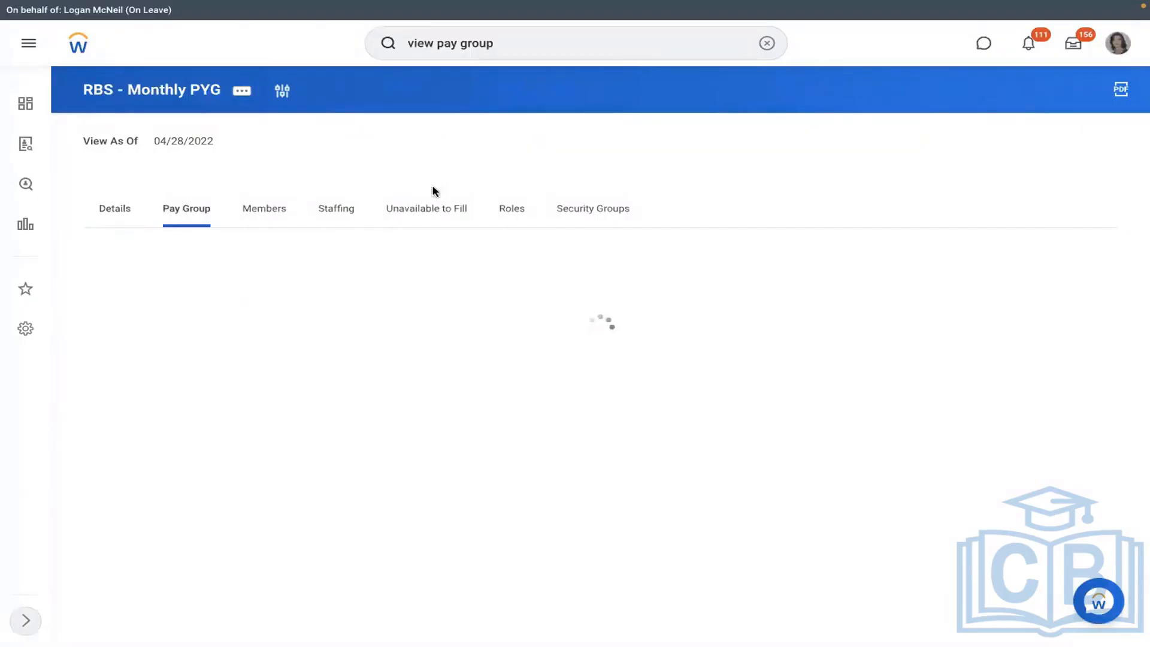
click(647, 480)
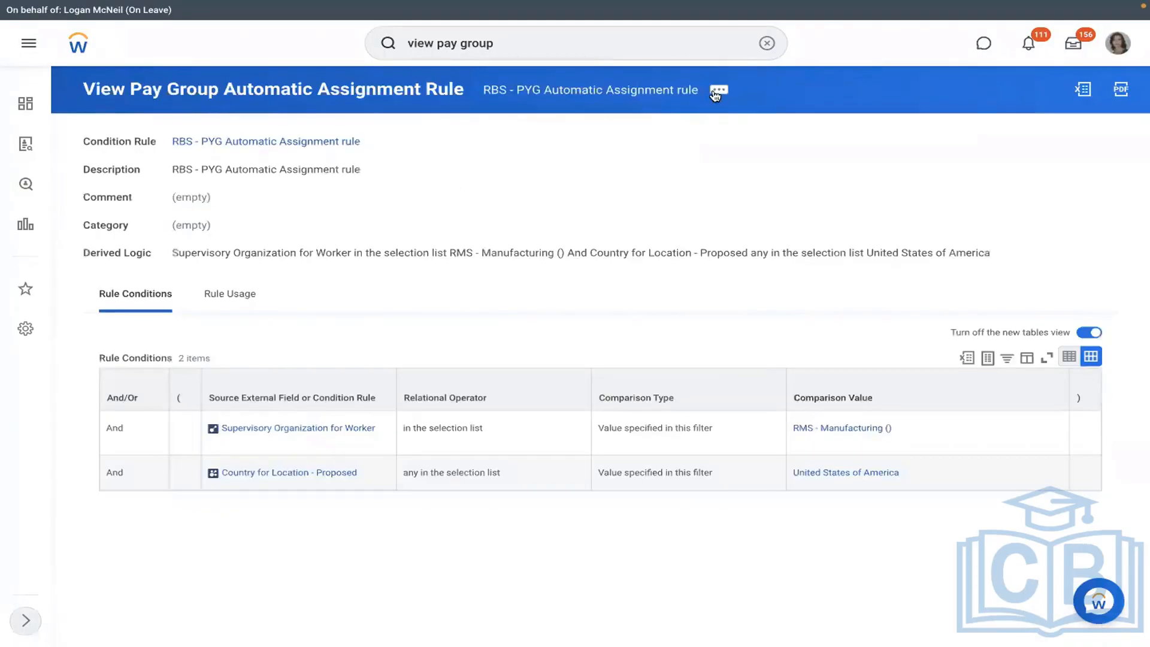
click(718, 91)
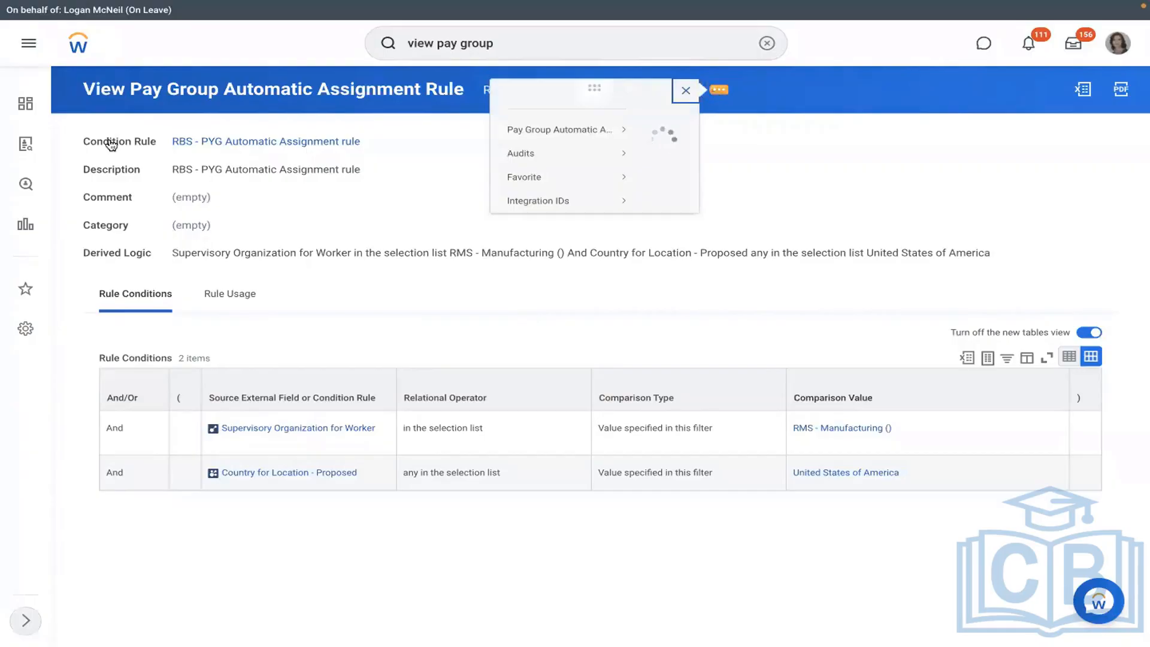
- Test the rule against worker event 'Assign Pay Group for Hire' and confirm the Rule Result is No
mouse_move(113, 145)
click(206, 164)
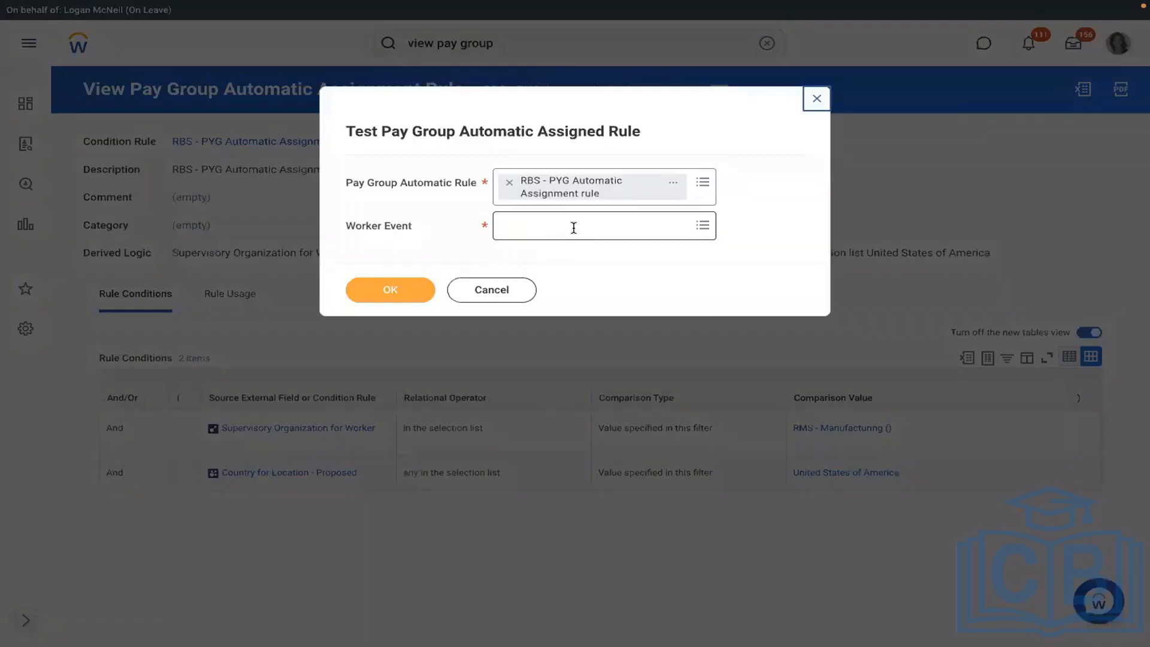
click(573, 226)
text(Richard K - P-00919 Executive Manager IT-1)
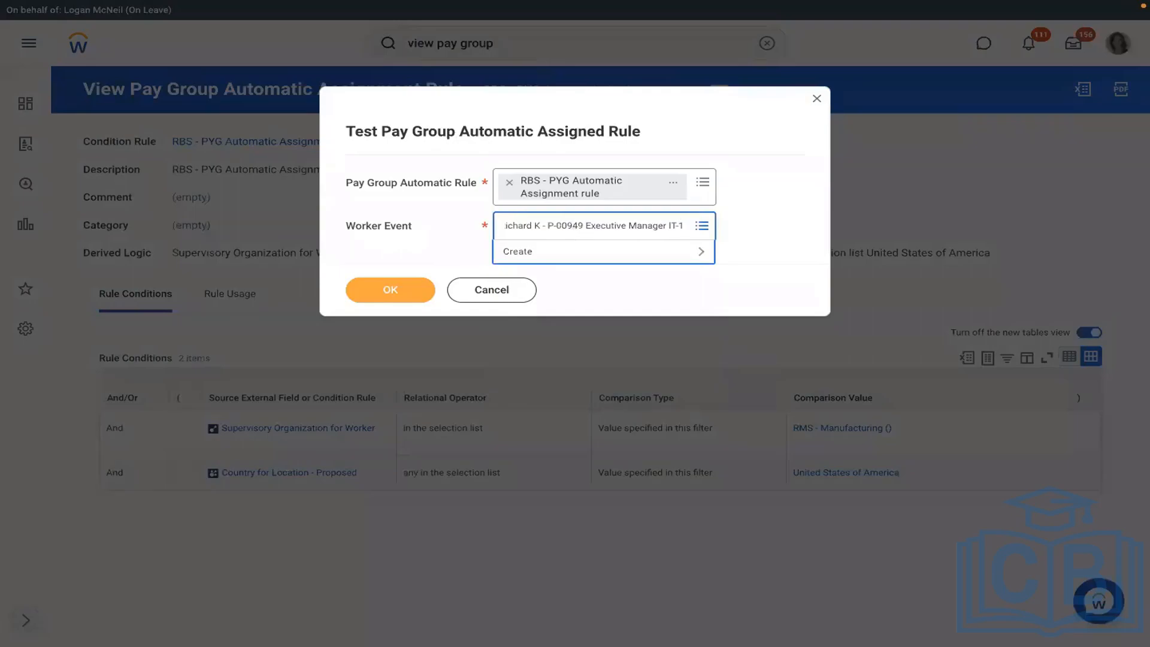
key(Return)
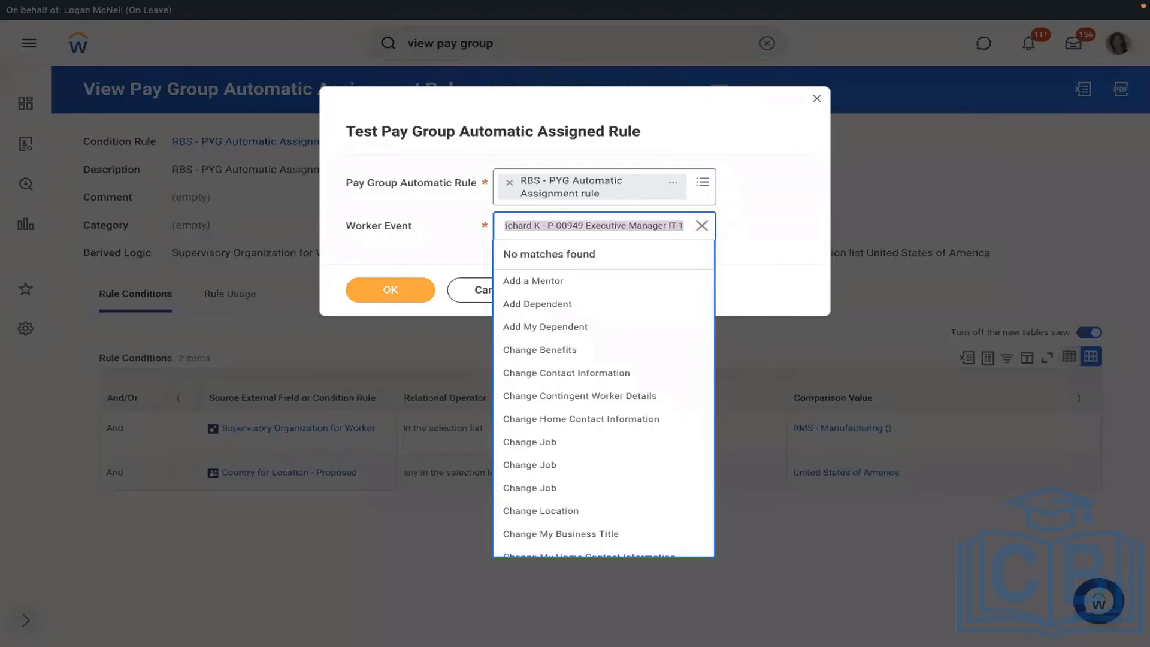
text(richard k)
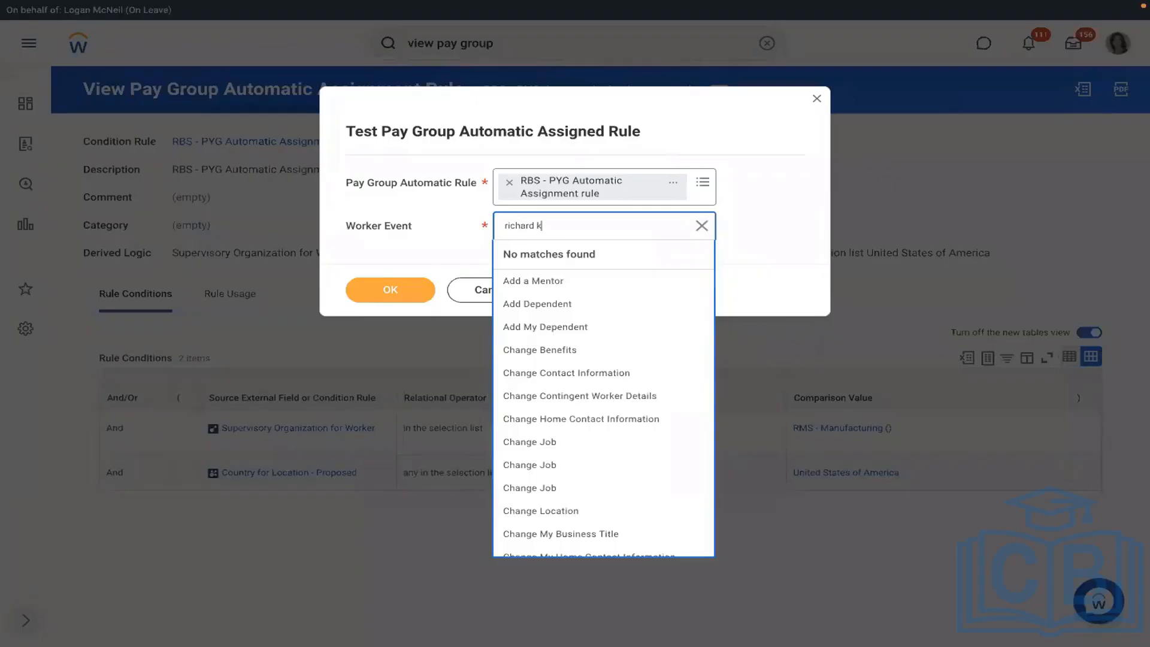
key(Return)
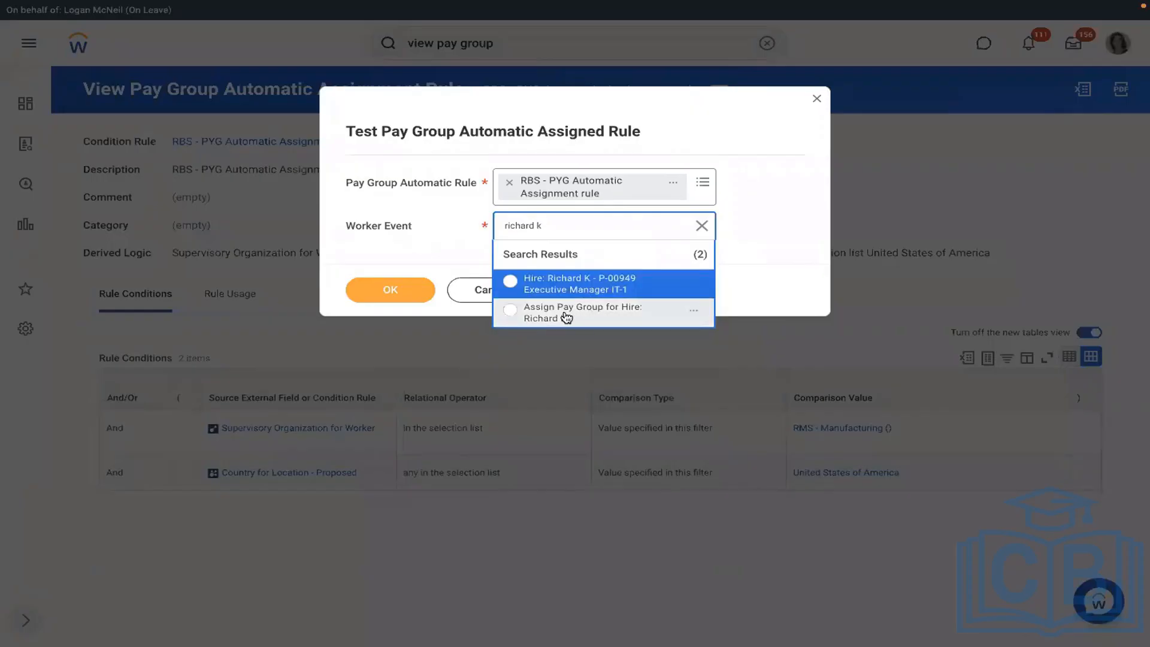
click(508, 308)
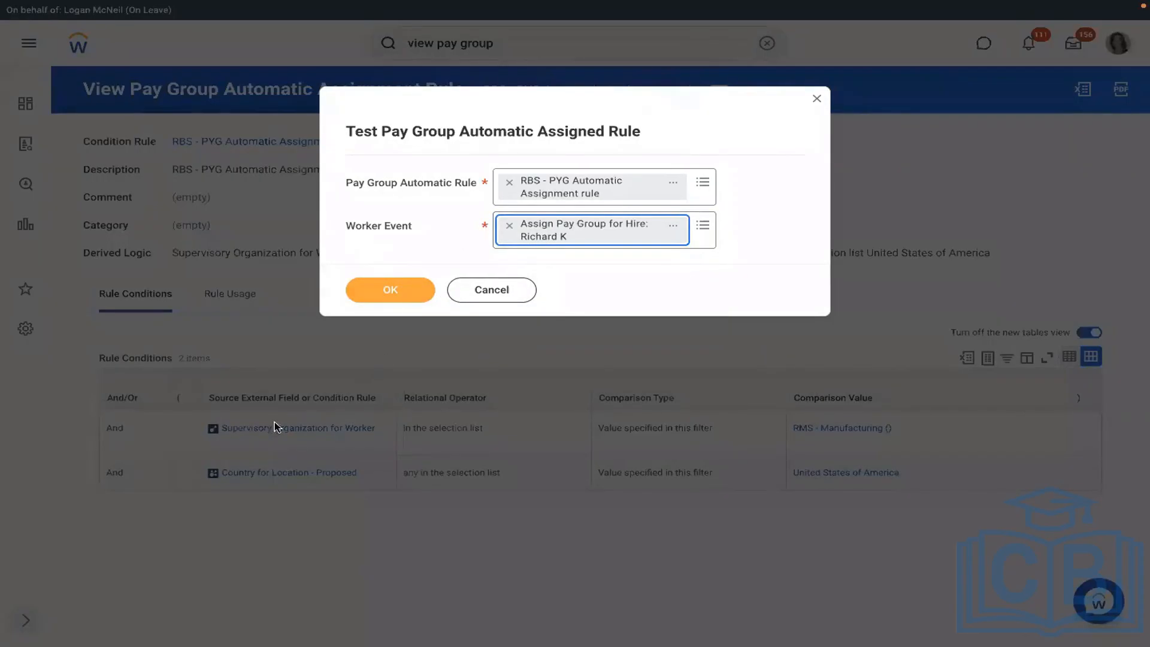
click(401, 293)
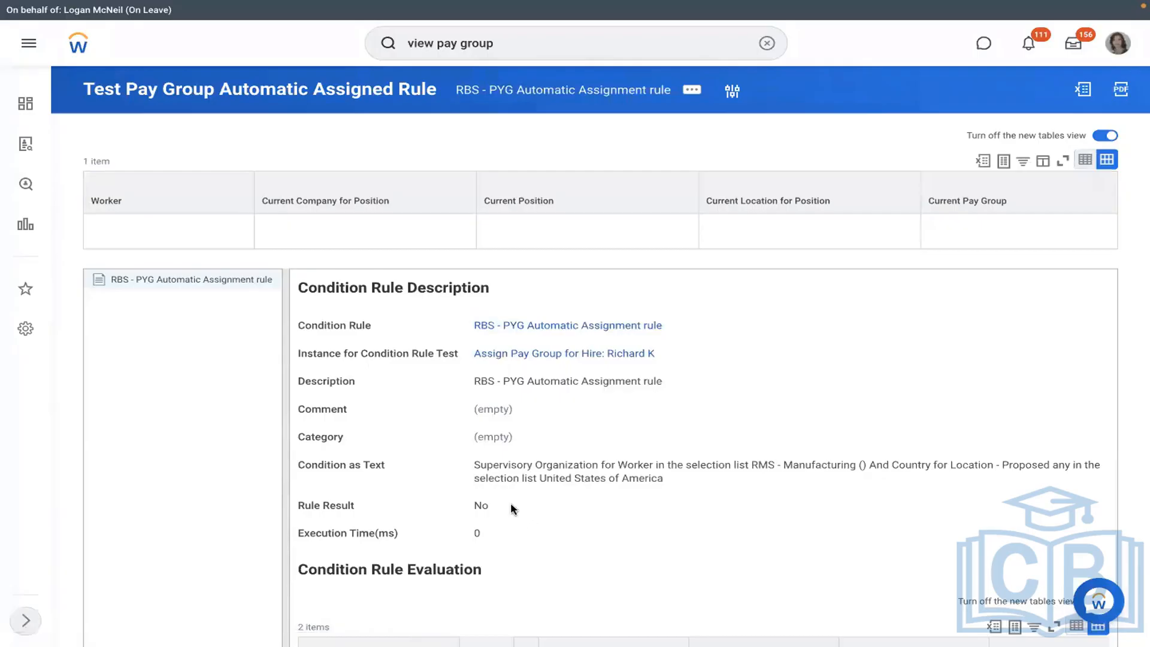
drag(512, 508, 457, 506)
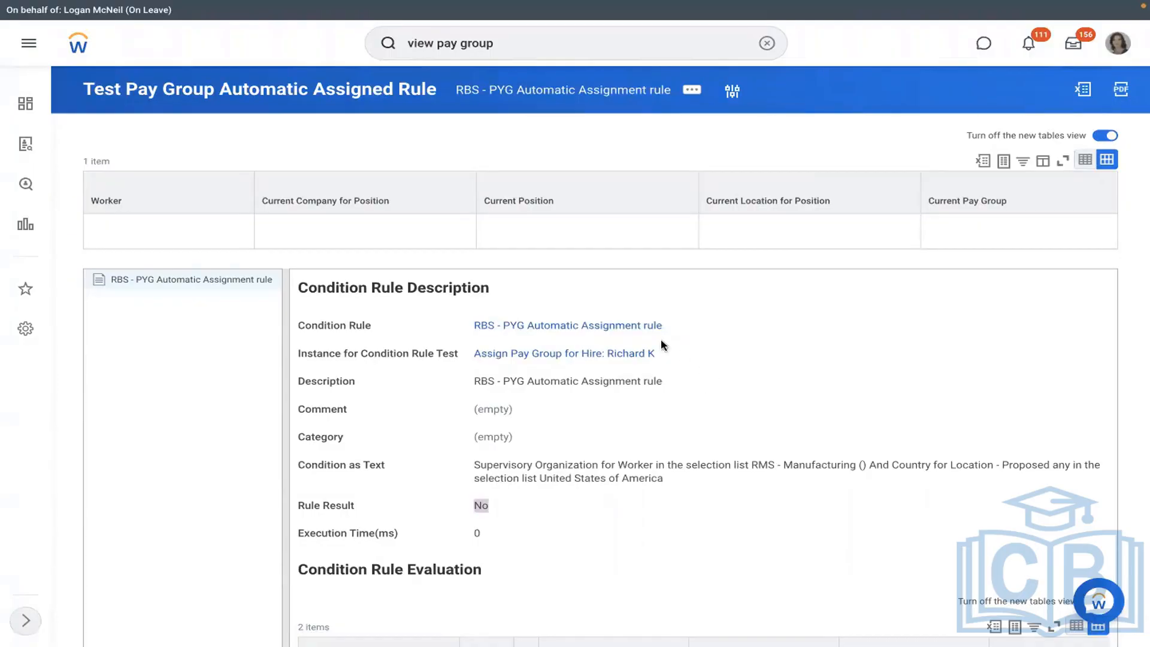
- Open the RBS - PYG Automatic Assignment rule from the test result to review its two conditions
click(561, 329)
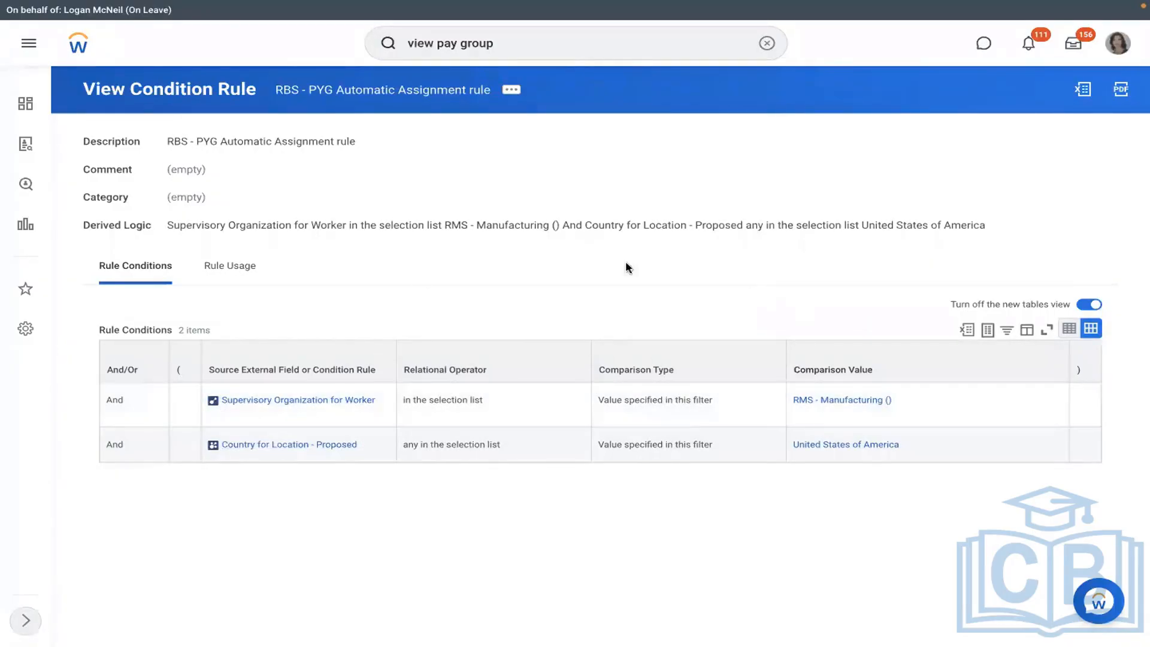
- Open the Edit Condition Rule form for the RBS - PYG Automatic Assignment rule
click(513, 93)
mouse_move(598, 131)
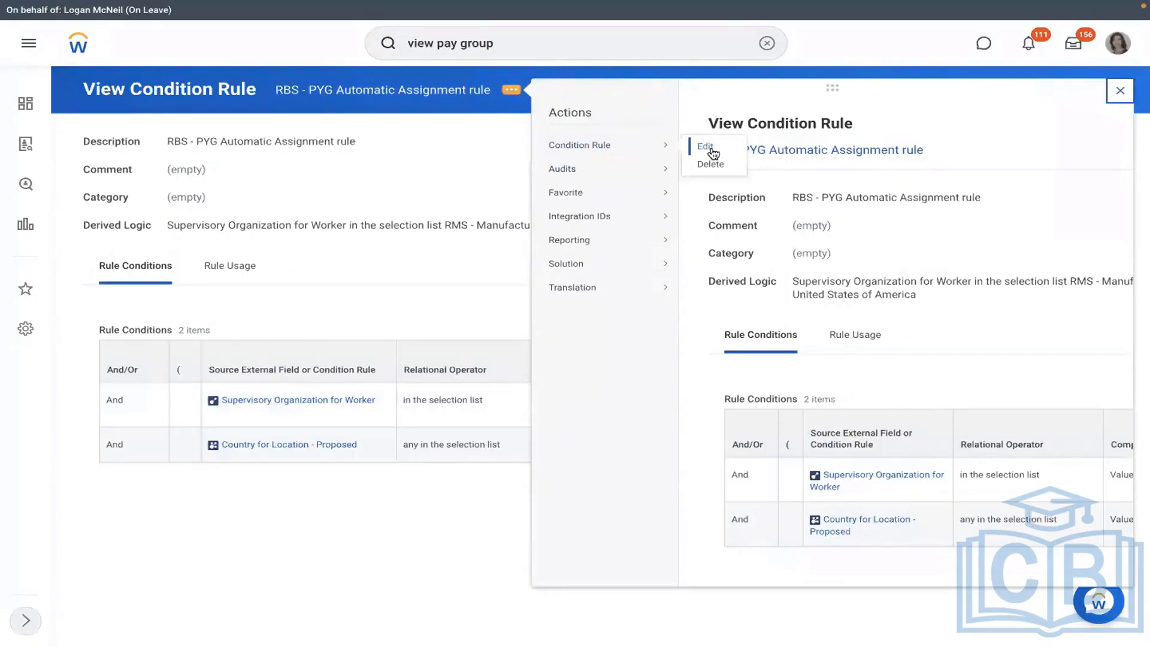
click(713, 153)
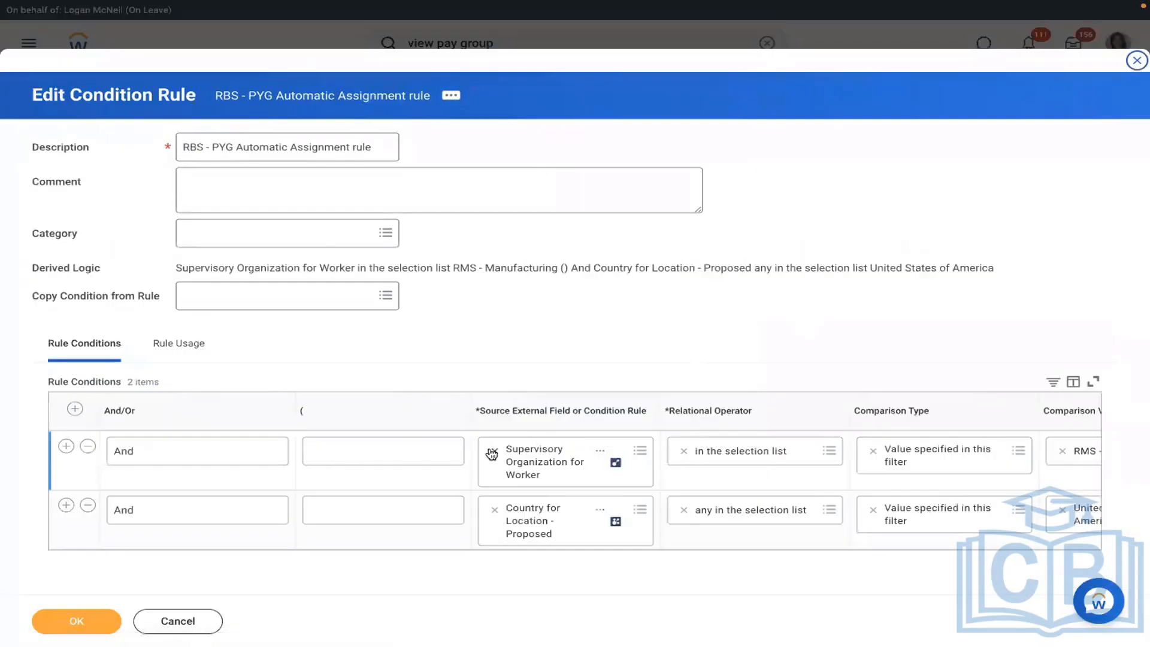
- Set the first condition to Supervisory Organization - Proposed with value RMS - Manufacturing ()
click(493, 452)
text(supe)
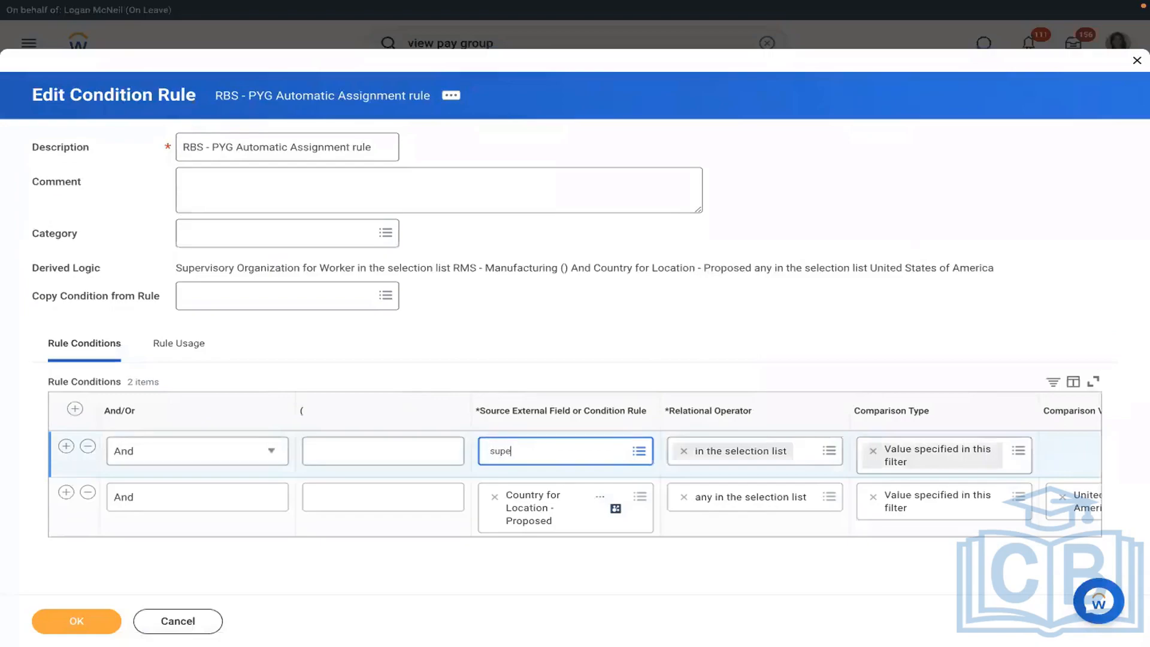
text(rvisory org)
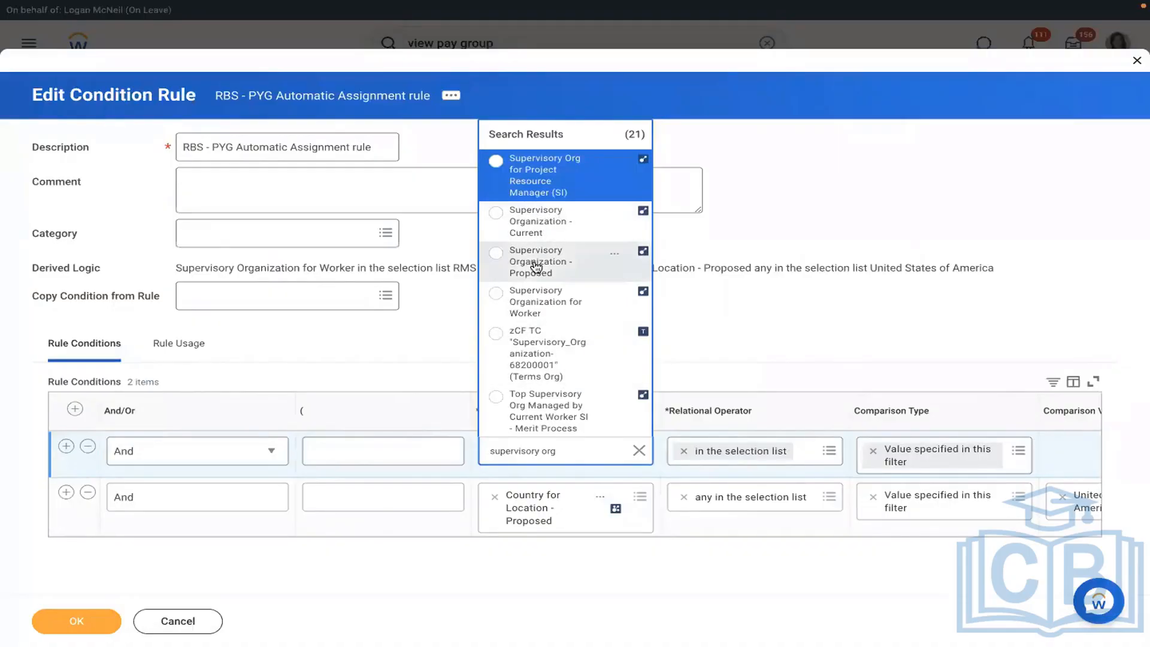
click(536, 266)
click(1072, 451)
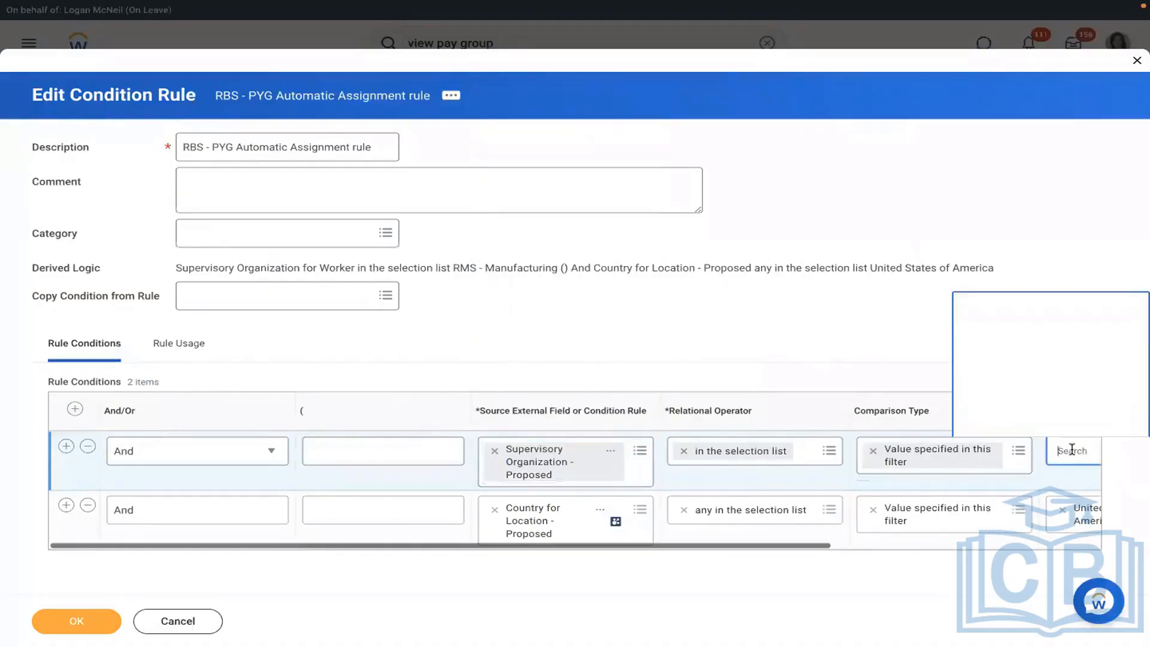
text(rms)
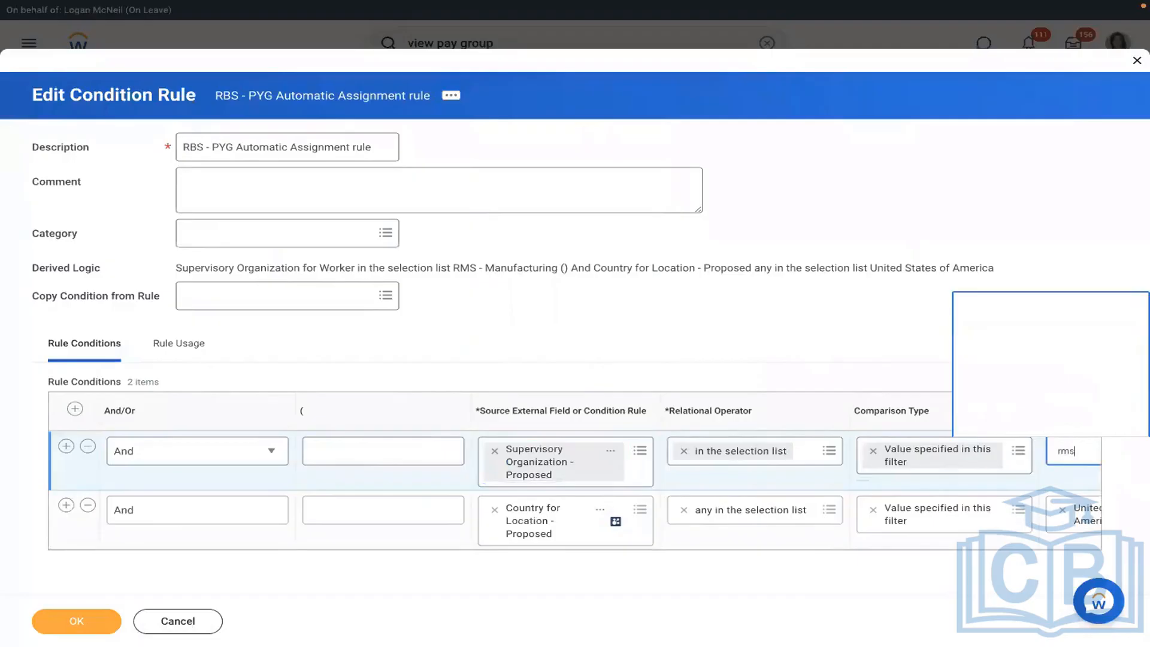
click(875, 296)
- Set the second condition to Country for Location - Proposed in United States of America and save the rule
click(492, 509)
click(536, 508)
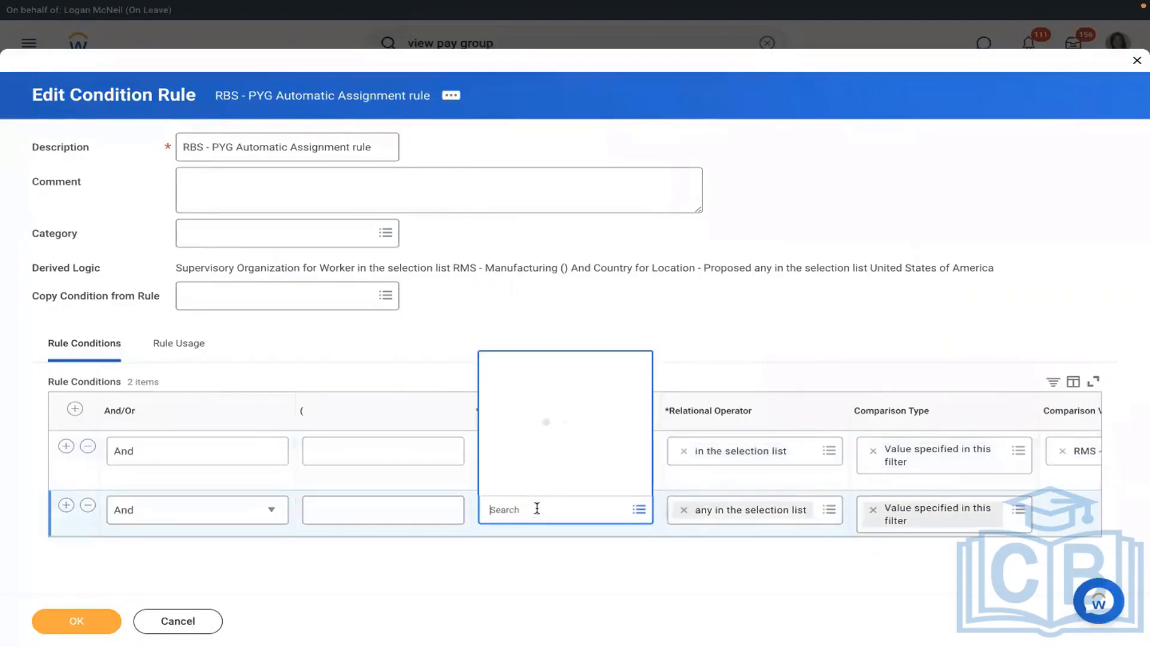
text(loc)
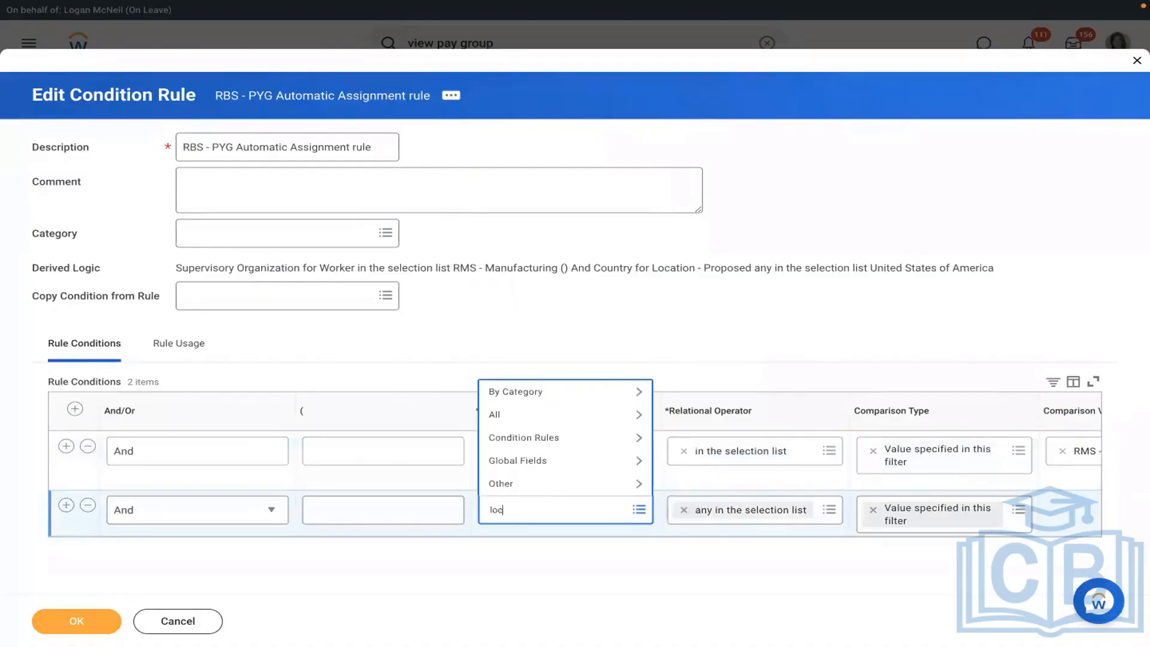
key(BackSpace)
key(BackSpace)
key(BackSpace)
text(coun)
key(Return)
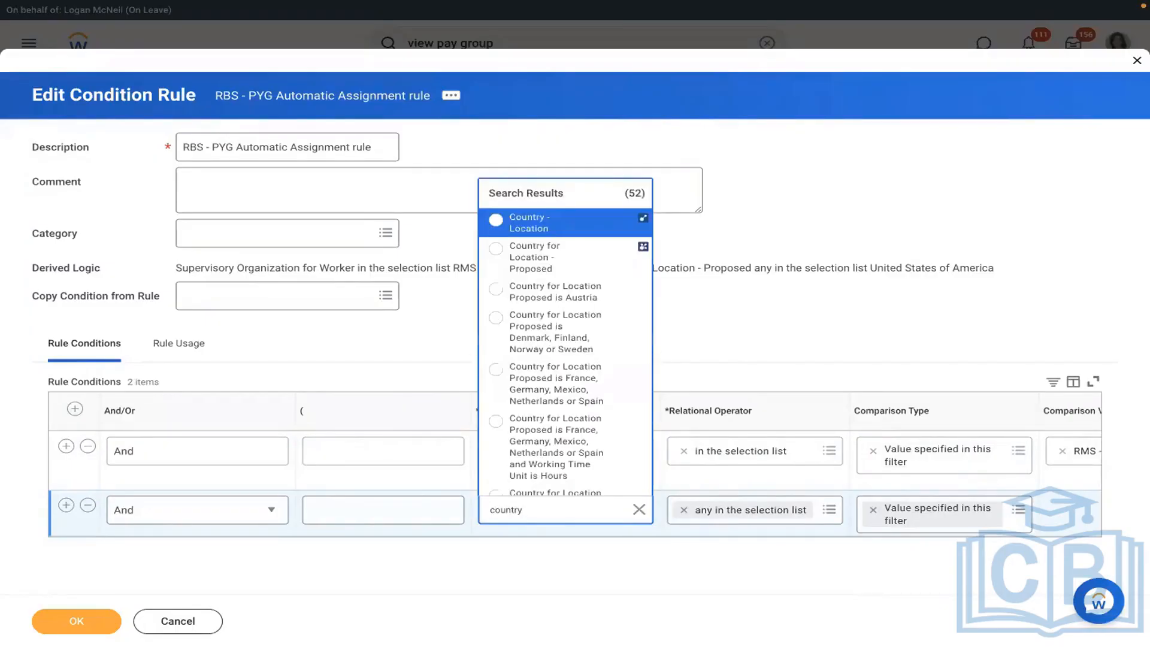
key(Down)
key(Down)
key(Up)
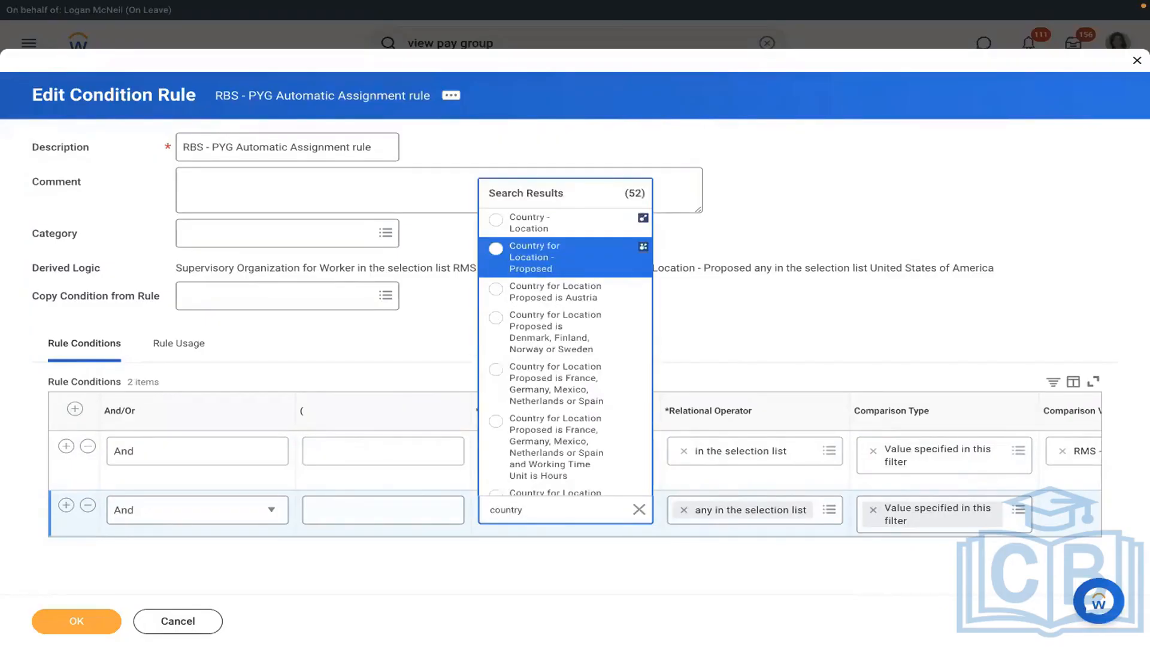
key(Return)
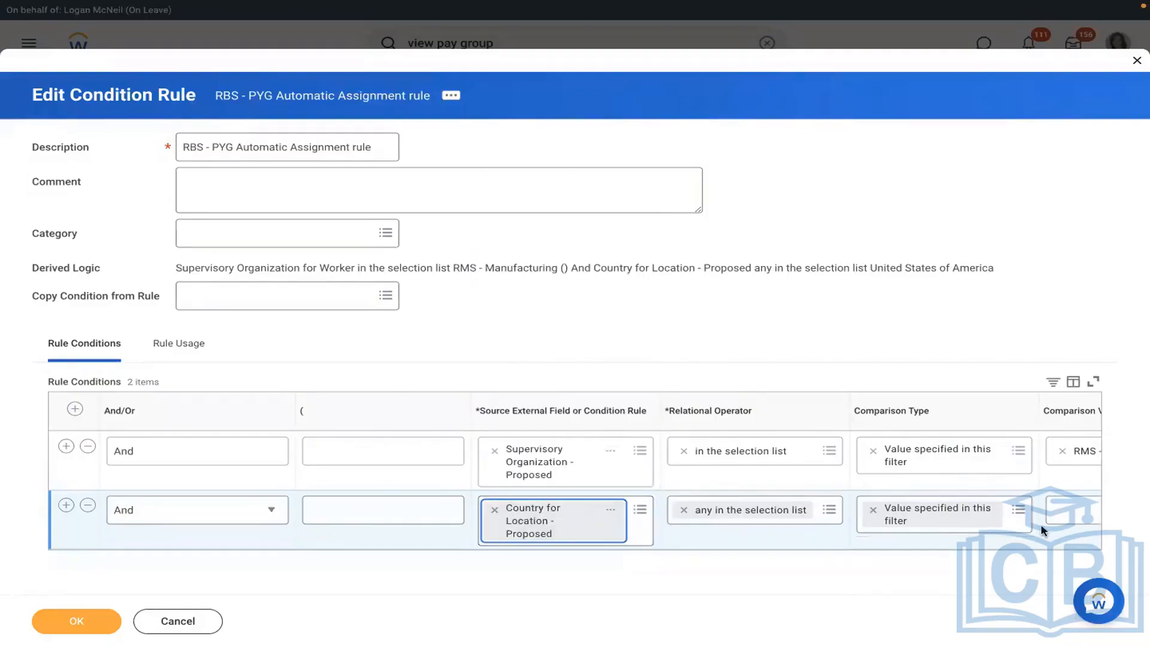
click(1072, 508)
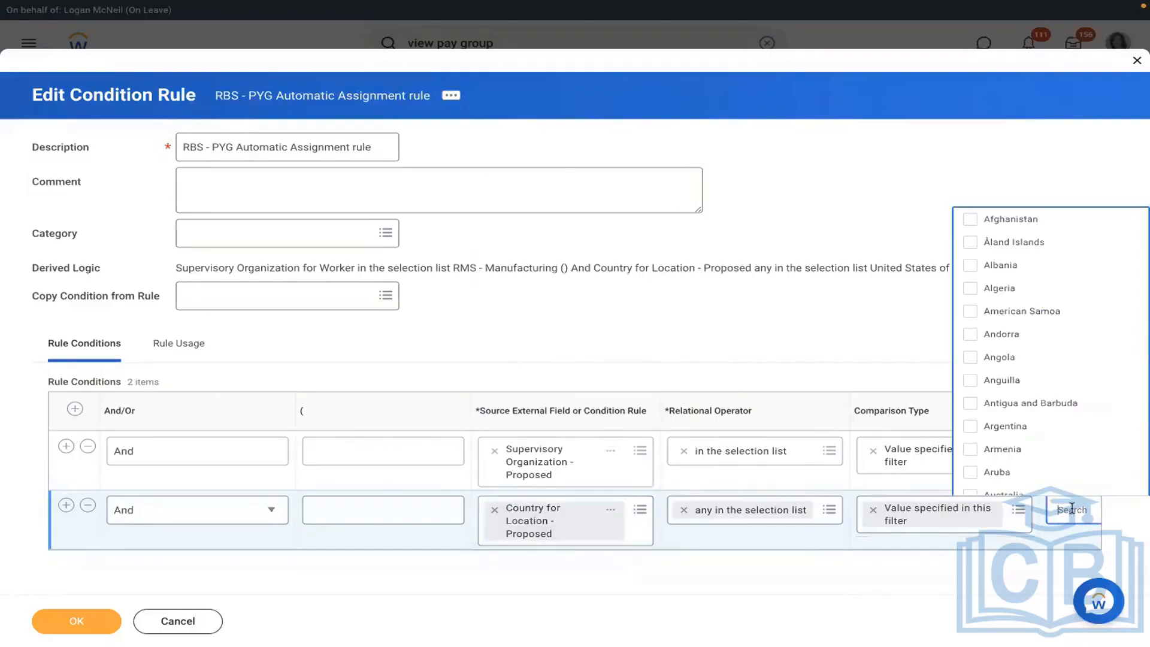
text(USA)
key(Return)
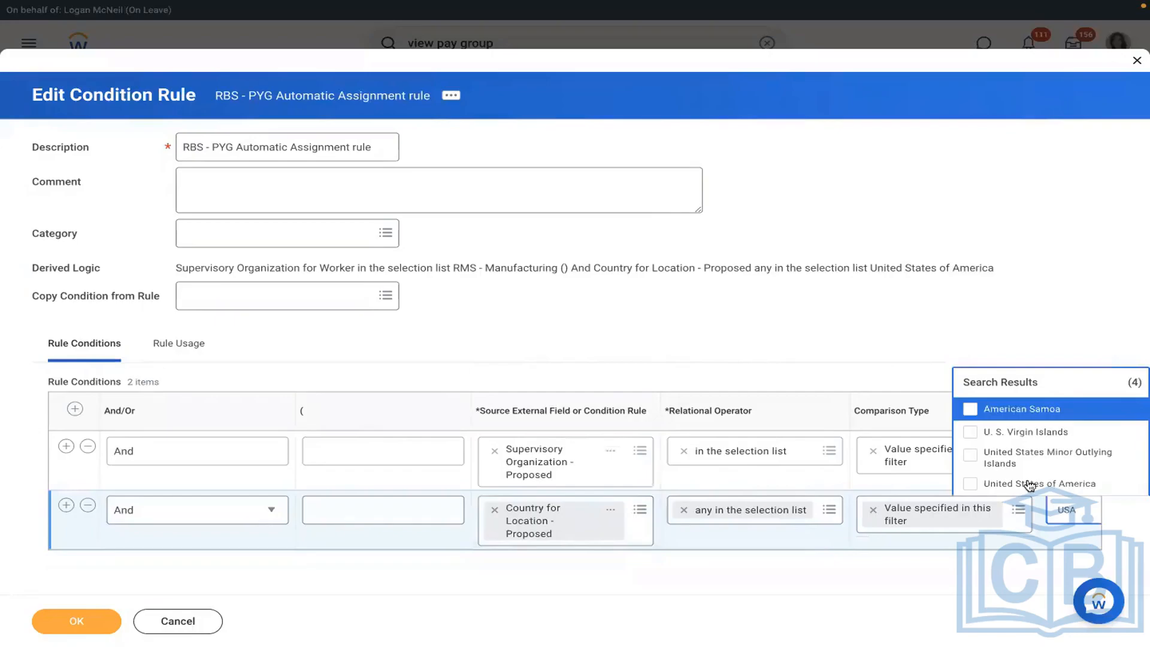
click(1029, 485)
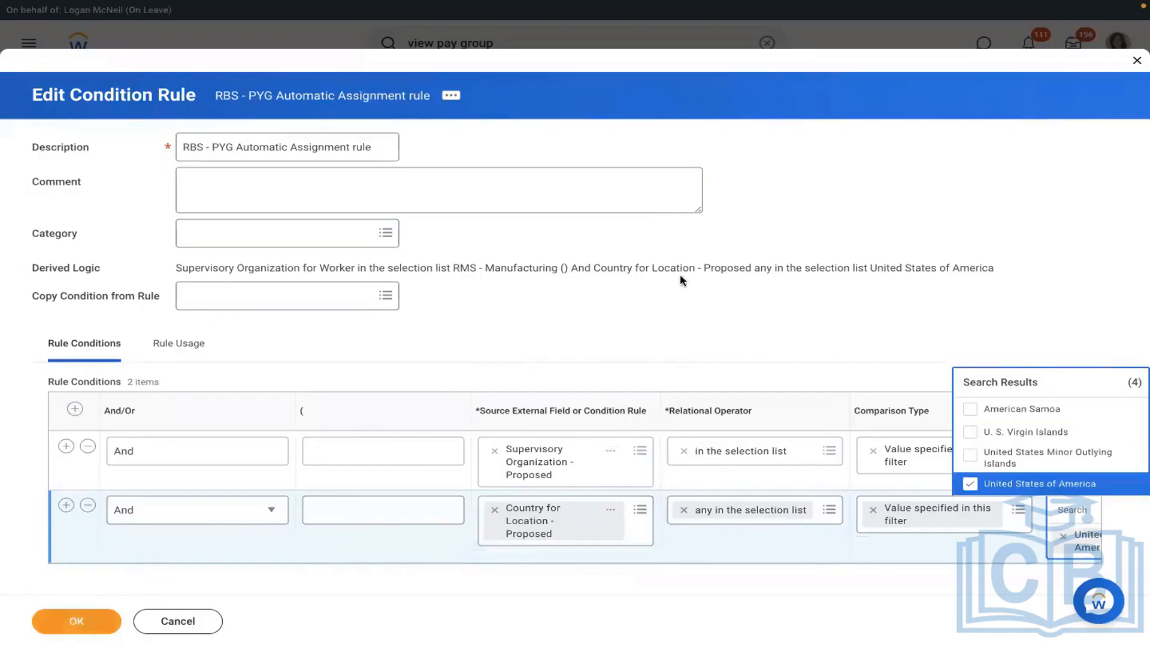
key(Return)
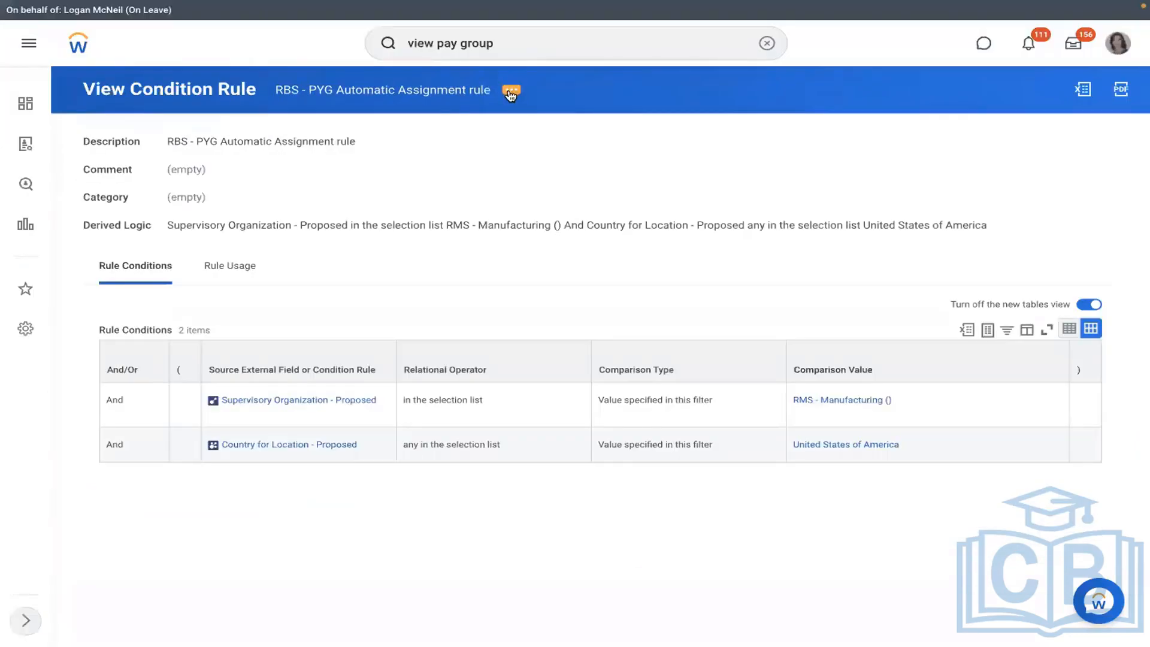
- Search Workday for 'view pay group' to list the View Pay Group task and reports
click(511, 91)
mouse_move(603, 152)
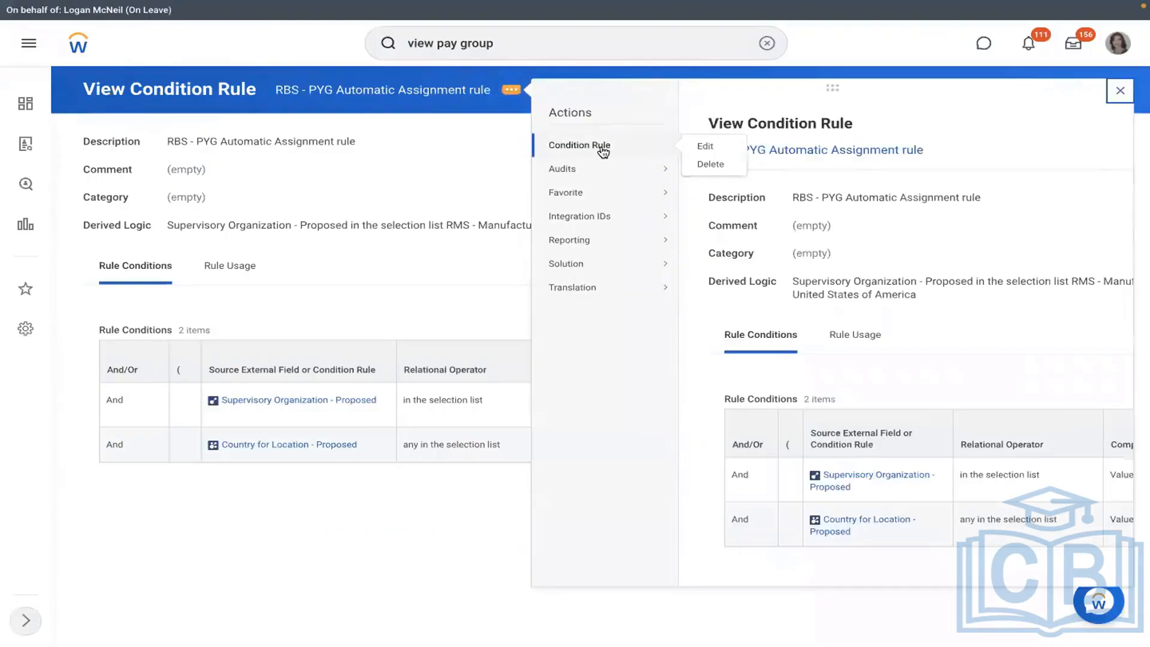
click(400, 142)
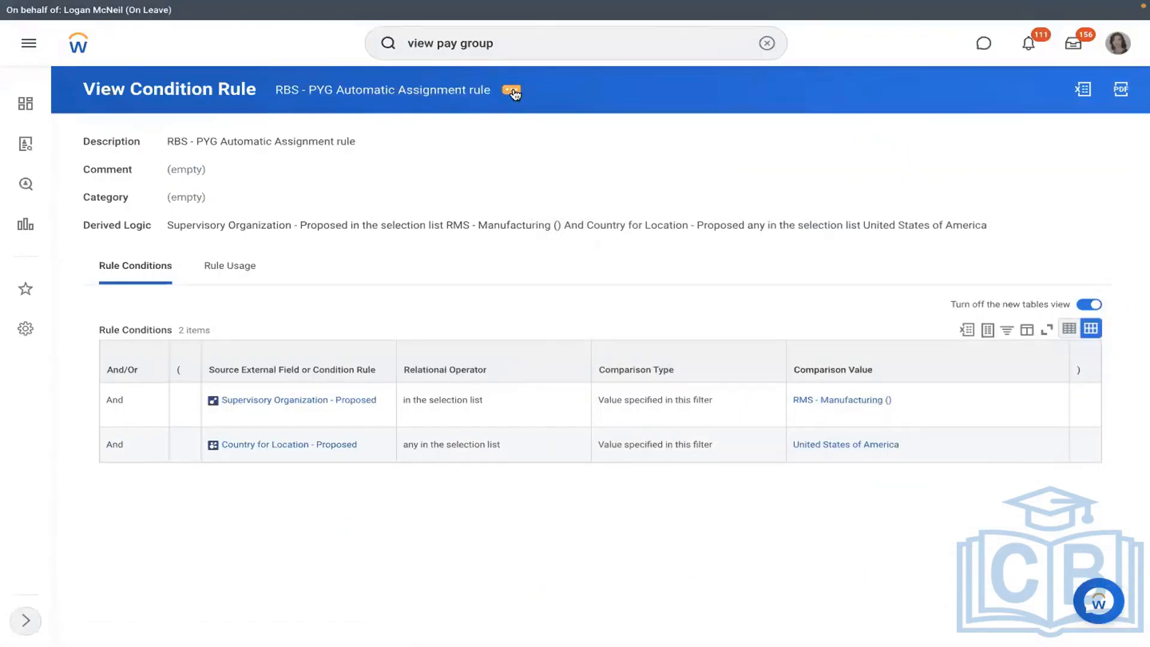
click(513, 91)
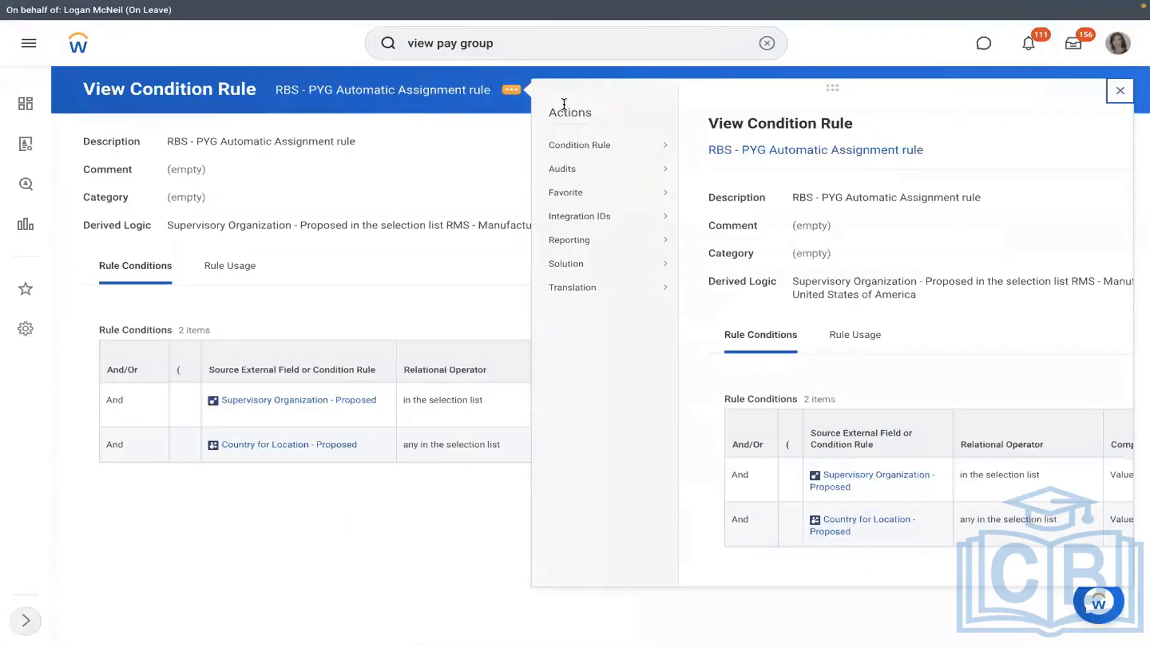
mouse_move(600, 146)
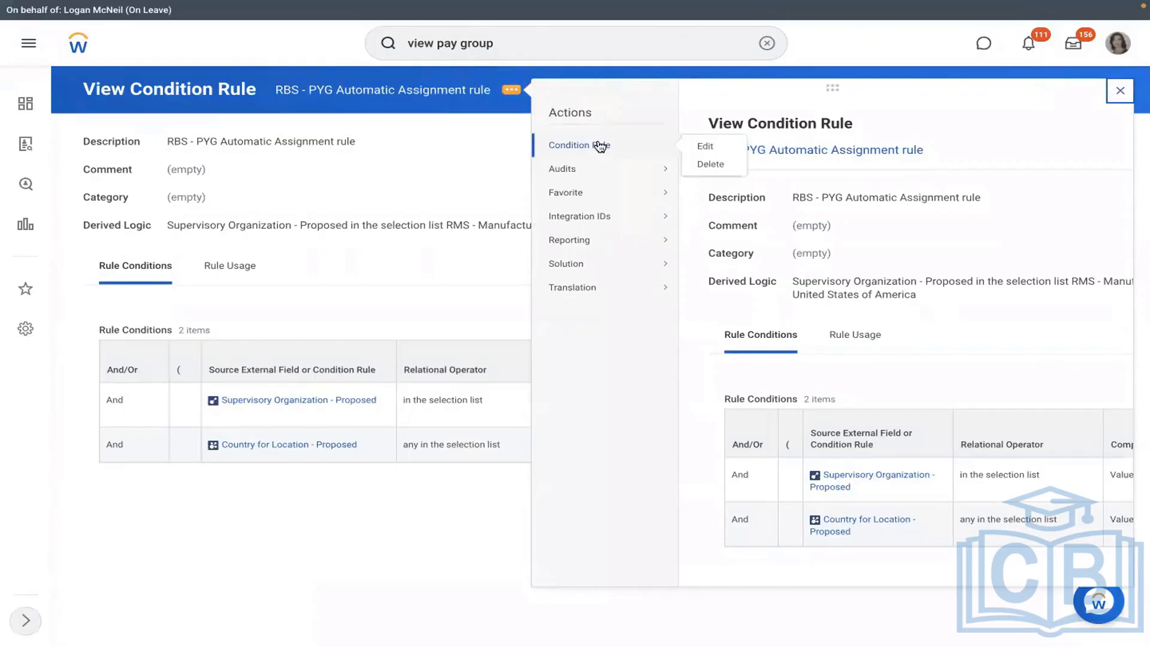
click(568, 43)
key(Return)
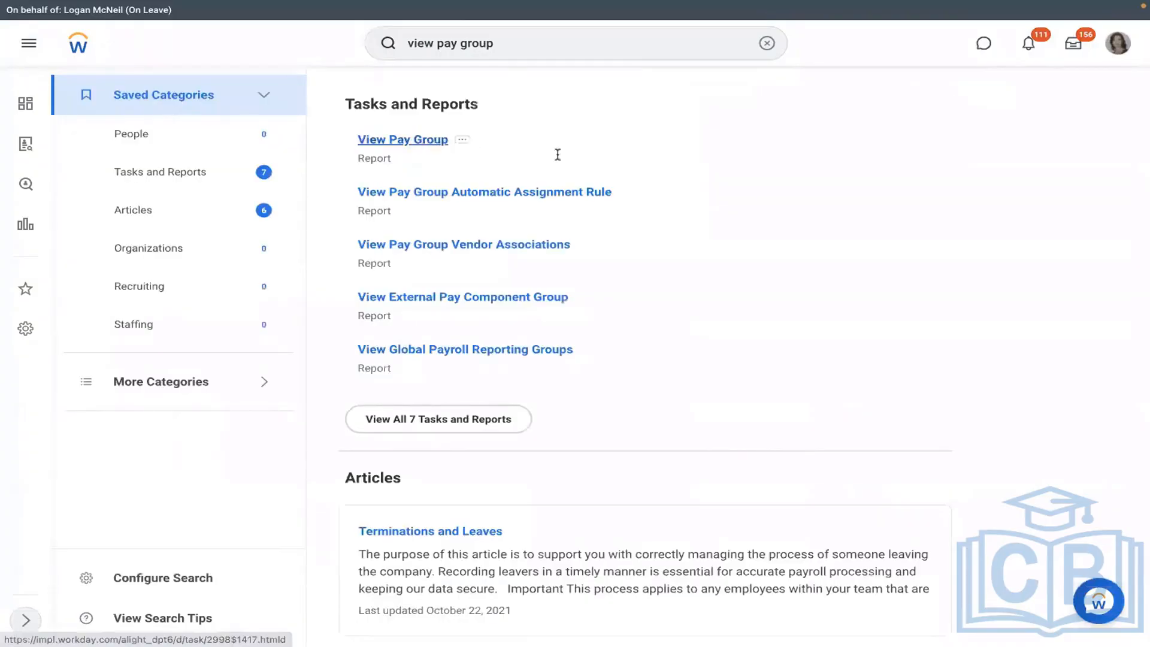
- Run View Pay Group for RBS - Monthly PYG to open its page
click(419, 343)
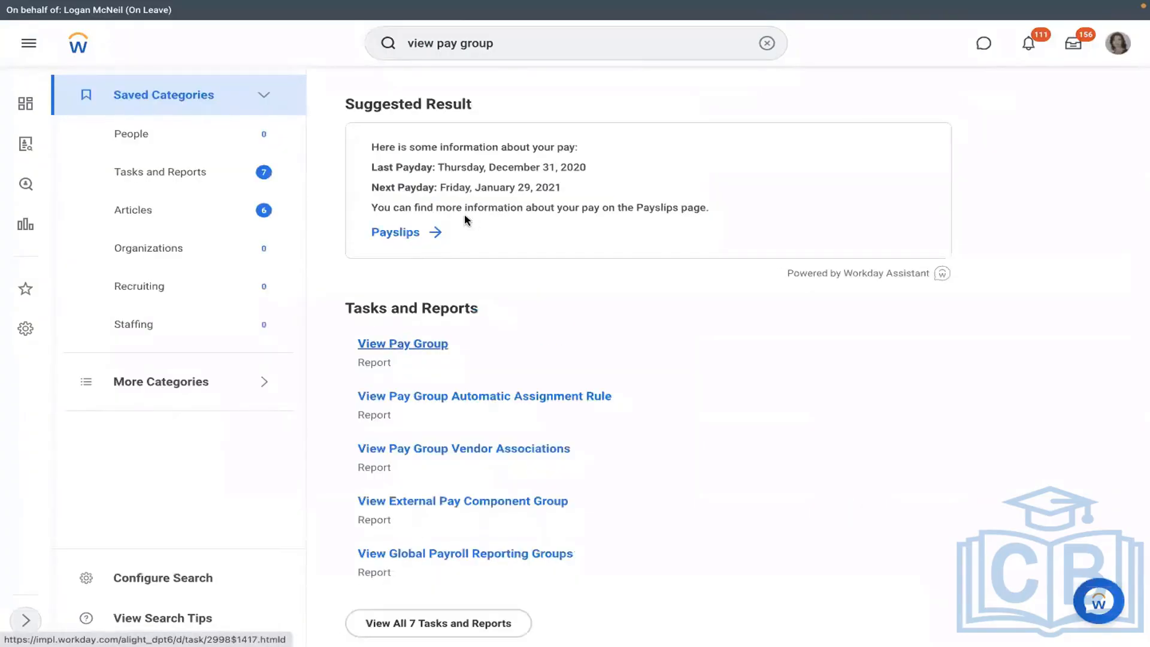
click(450, 190)
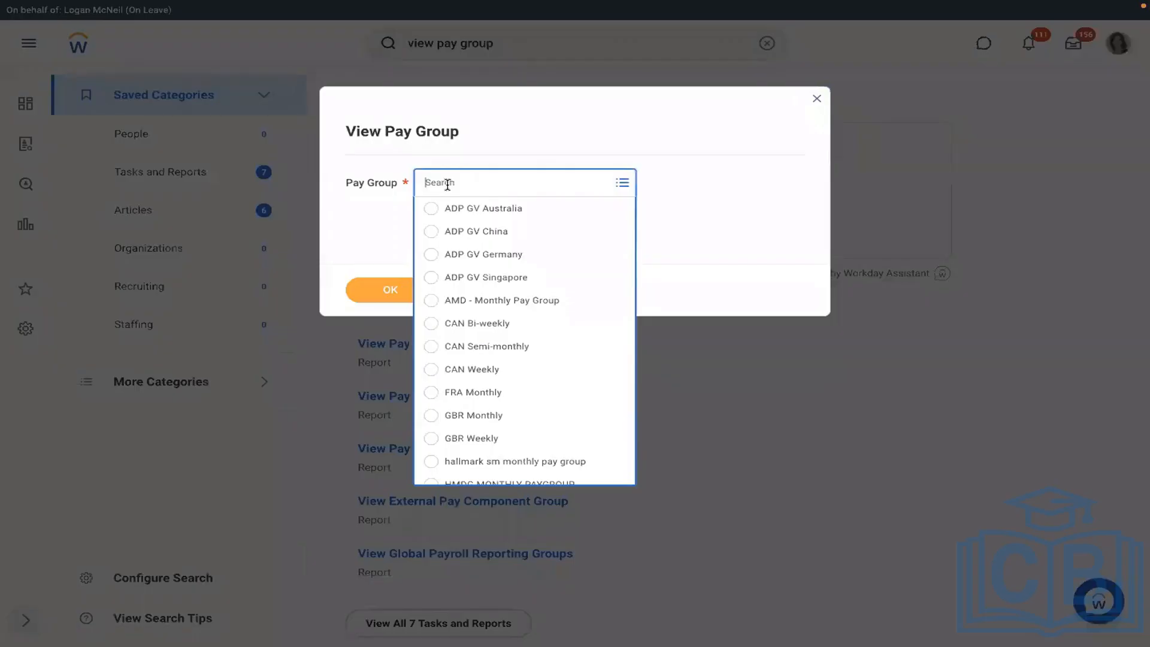
text(RMD)
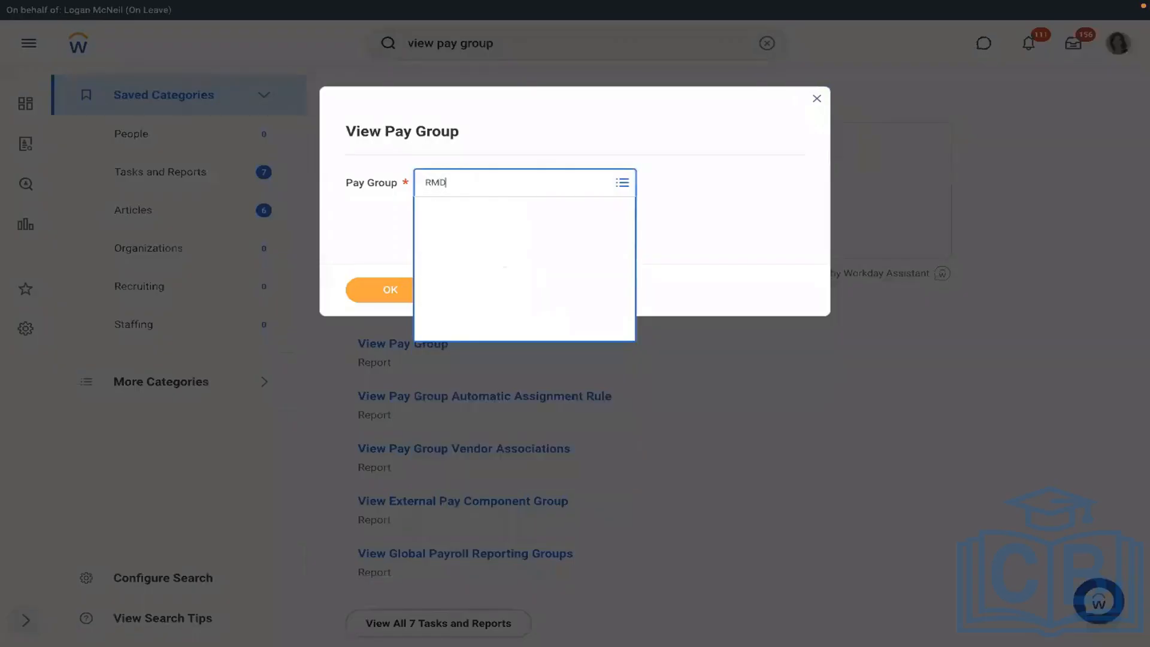
text(RBS)
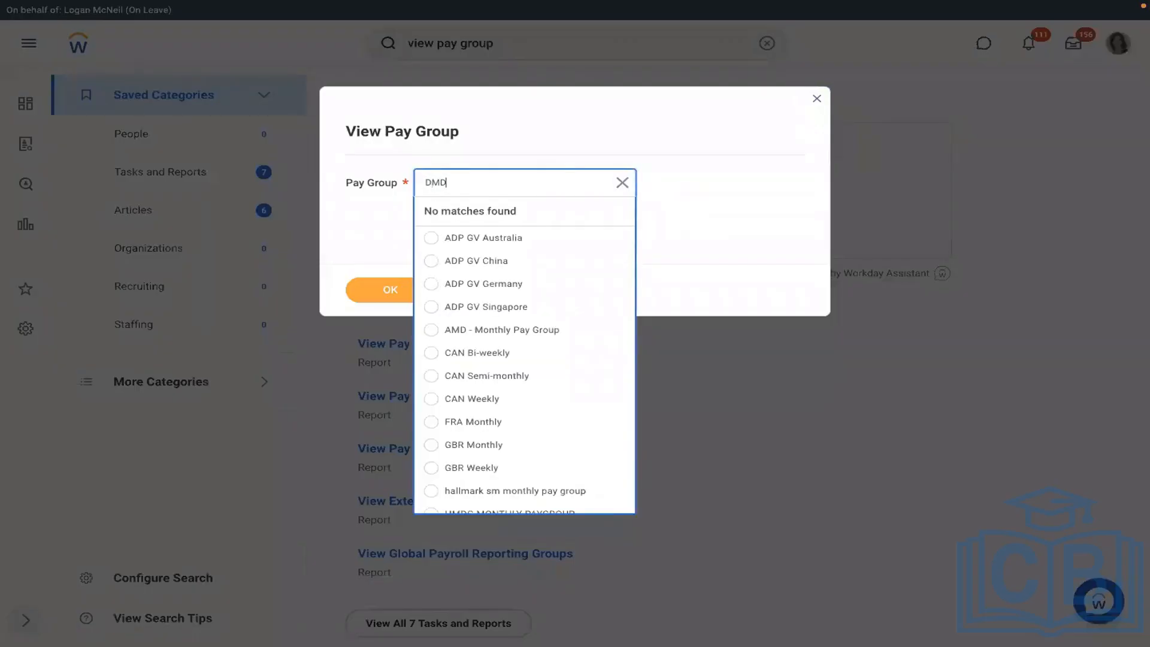
key(Return)
click(392, 285)
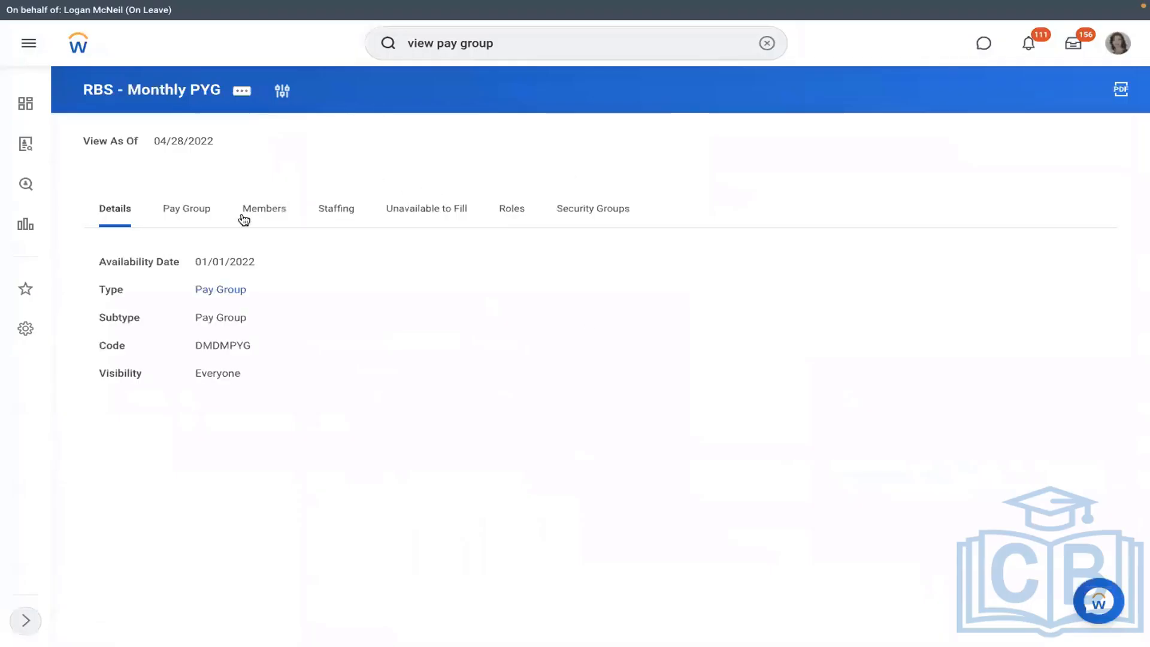
- Open the Edit Organization form for the RBS - Monthly PYG pay group
click(187, 223)
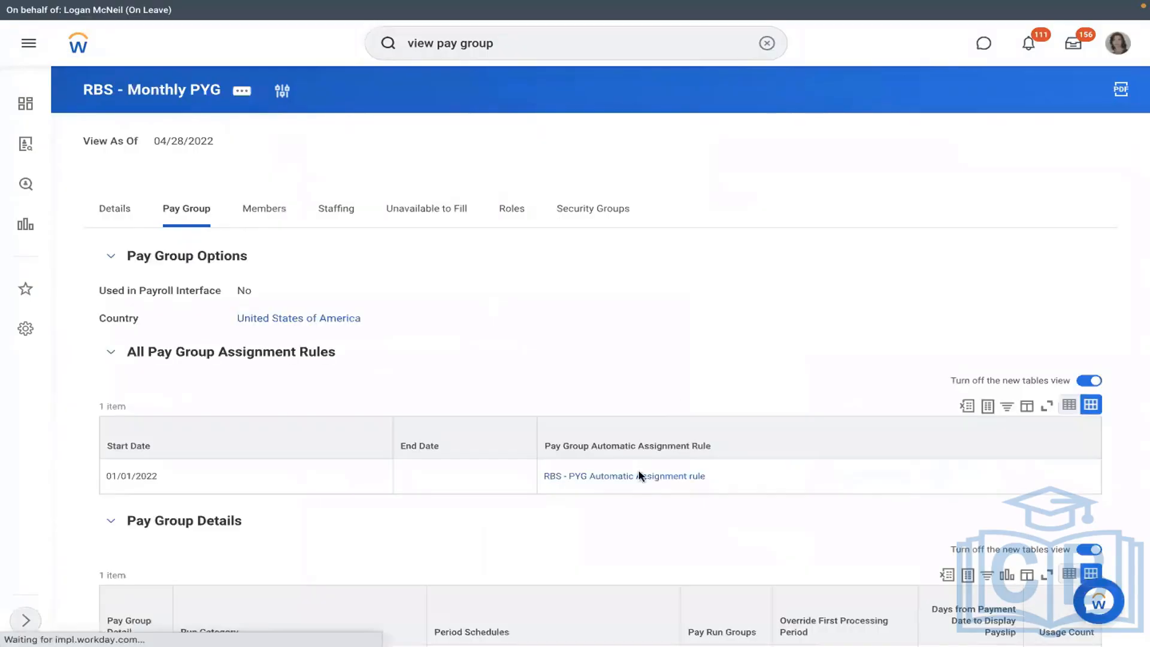
click(243, 91)
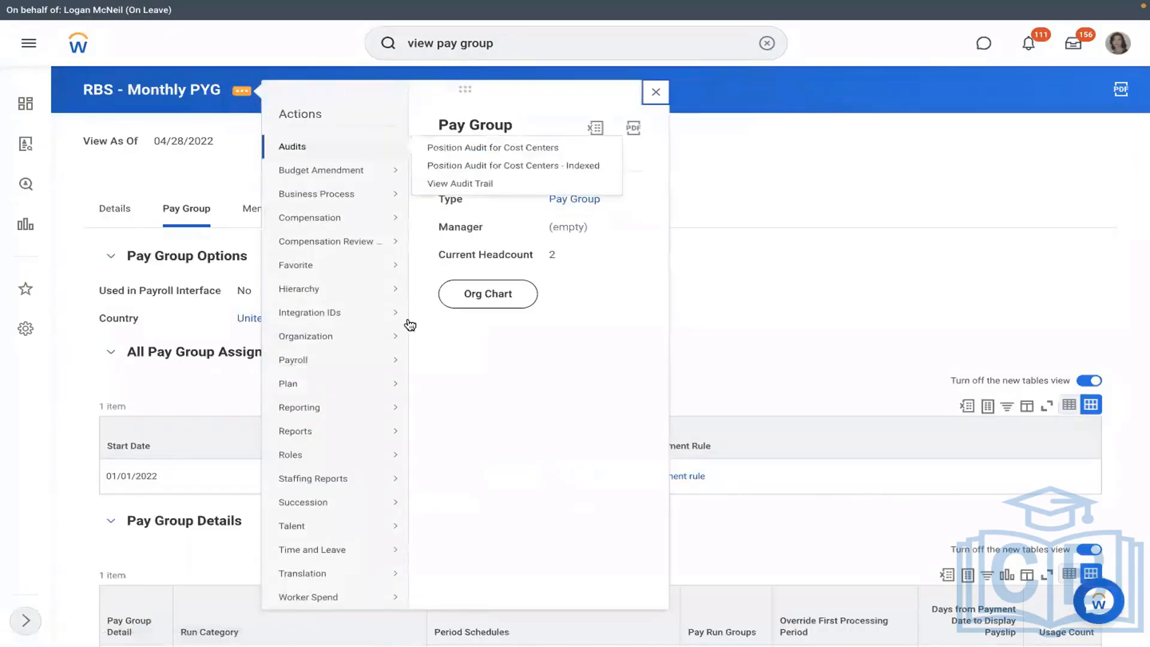
mouse_move(429, 334)
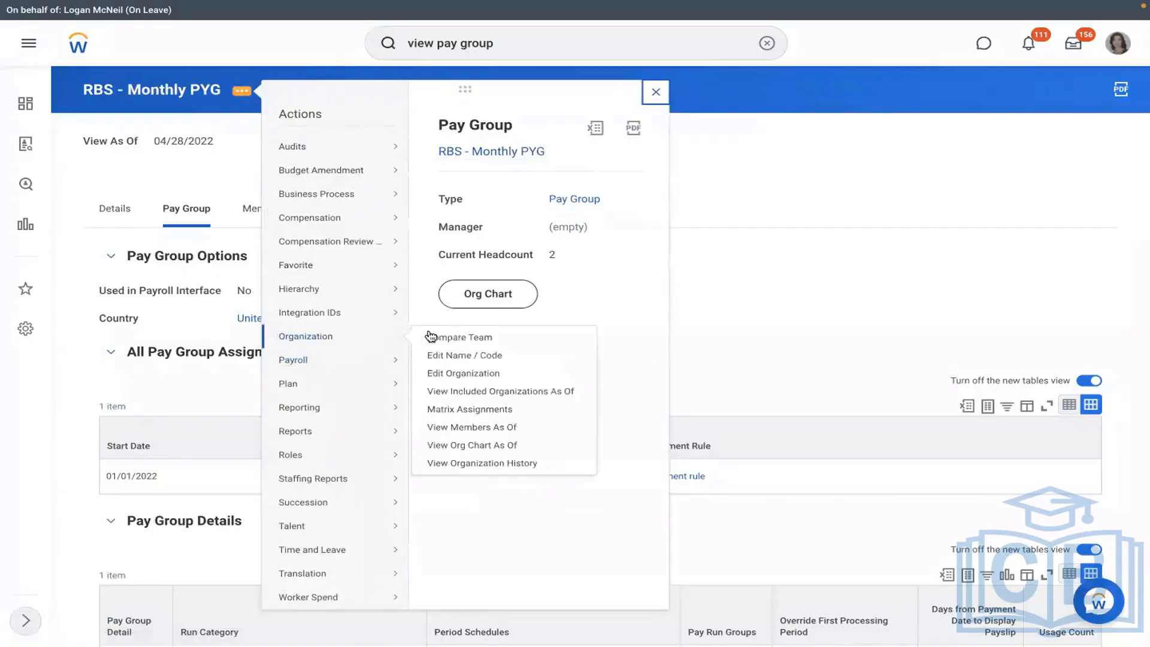
click(458, 375)
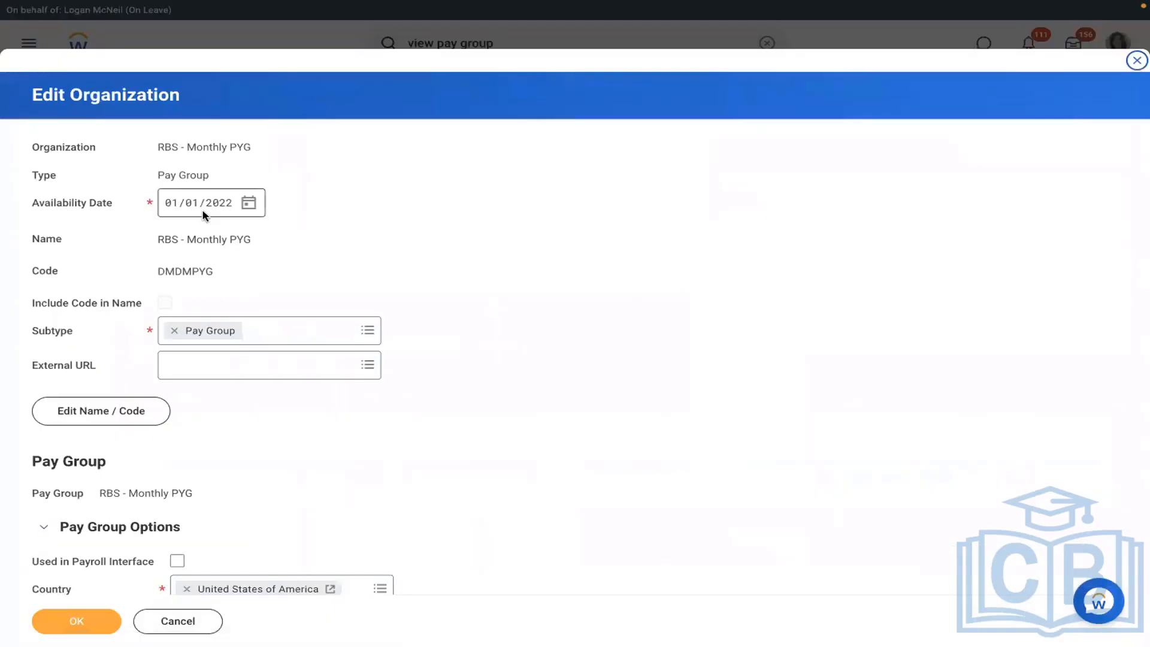
- Edit the pay group name from RBS to 'RMS - Monthly PYG', effective 01/01/2022, and save
click(133, 413)
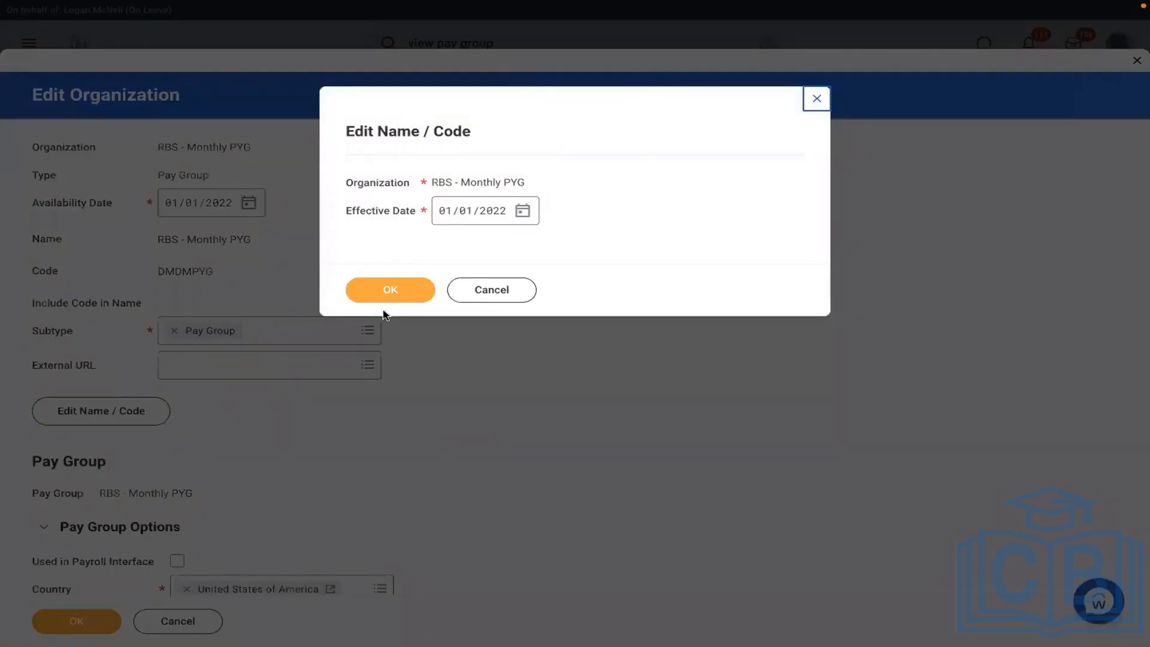
click(372, 296)
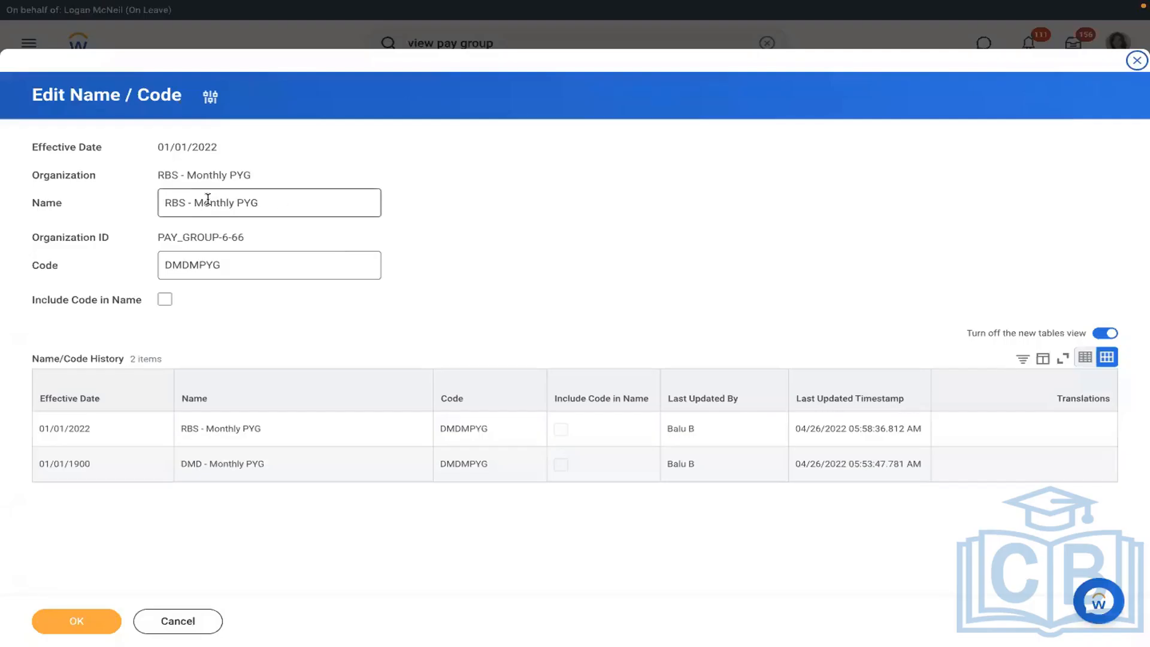
click(185, 202)
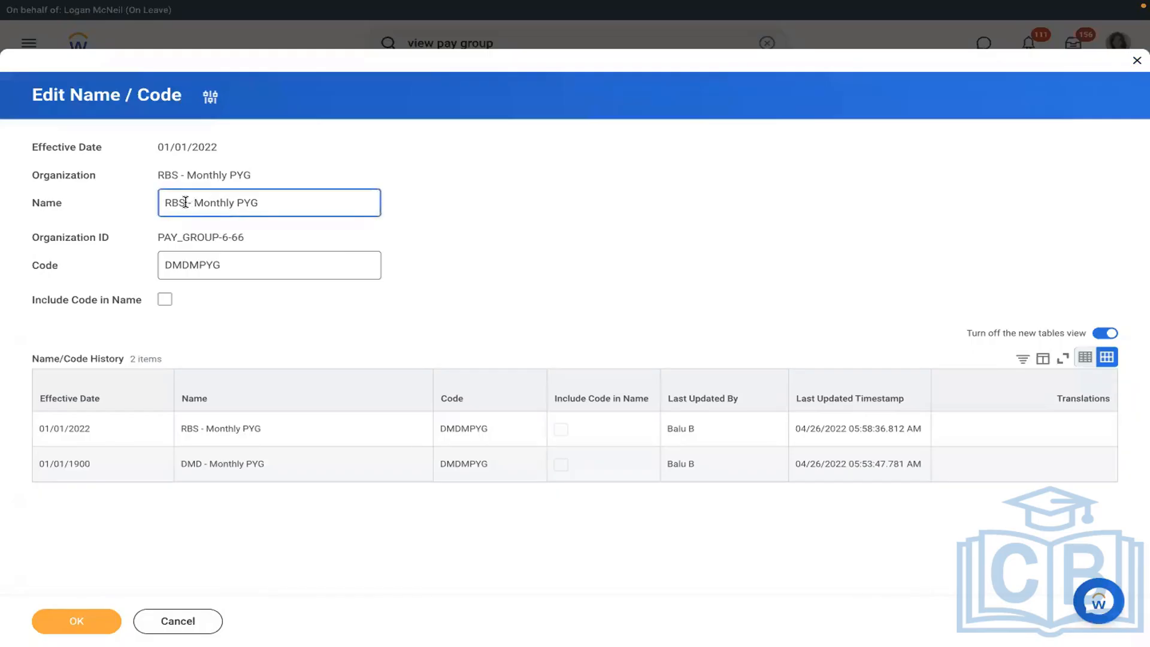
key(BackSpace)
key(BackSpace)
text(MS)
click(74, 620)
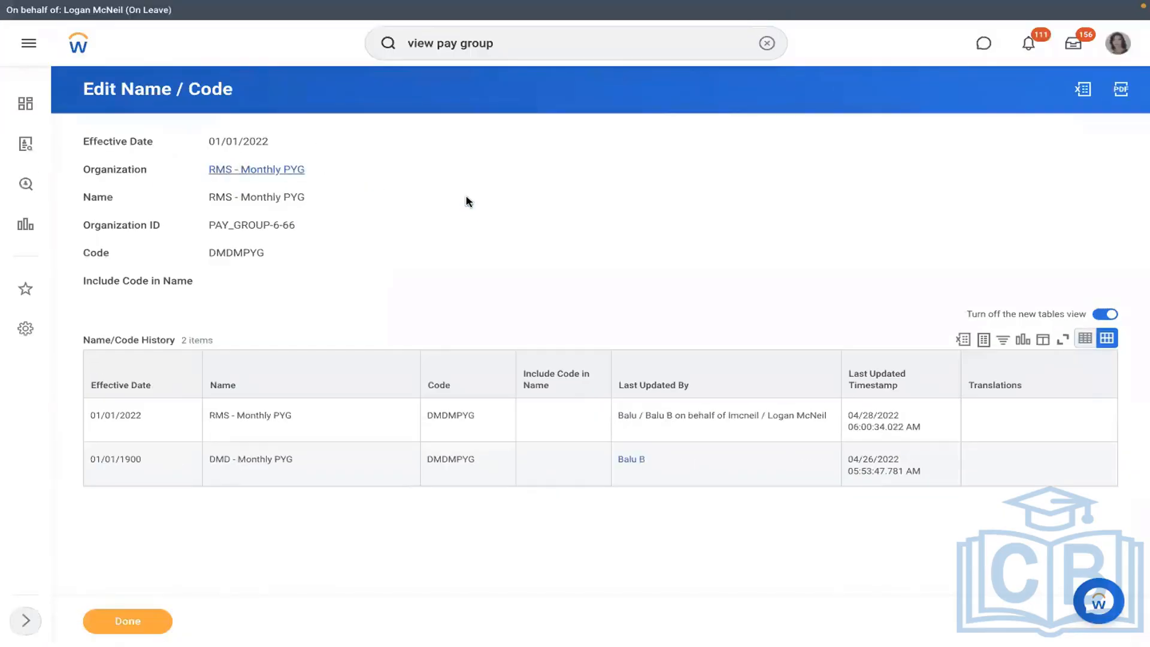
- Test the automatic assignment rule against the new hire's pay group assignment event and confirm Rule Result Yes
click(185, 222)
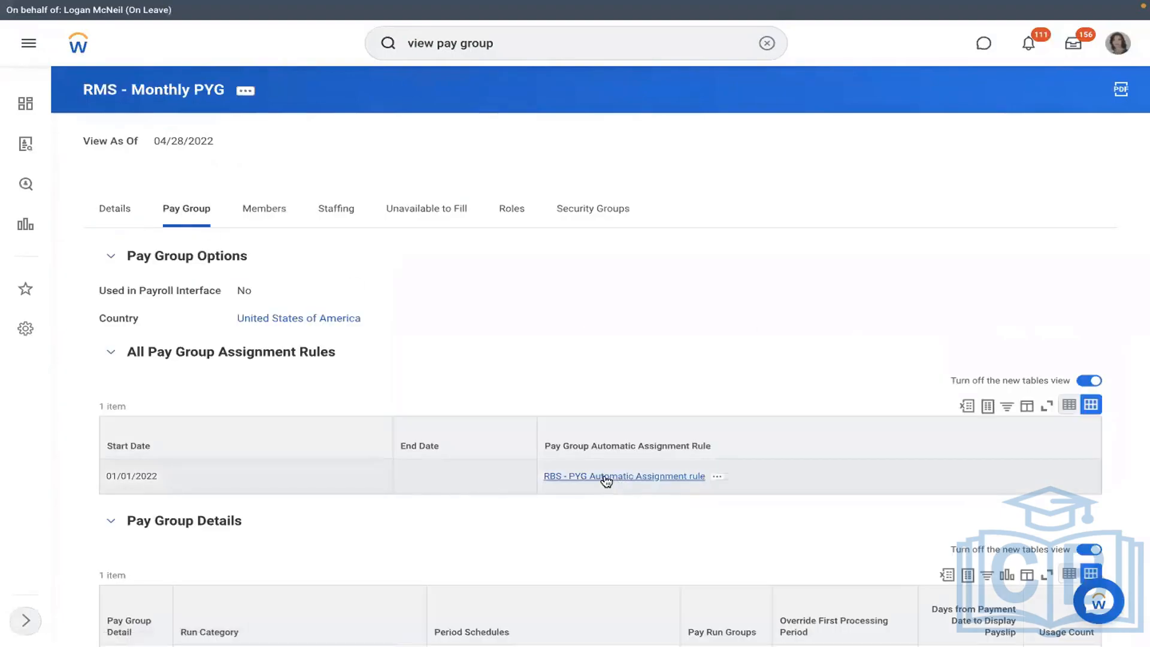
click(719, 477)
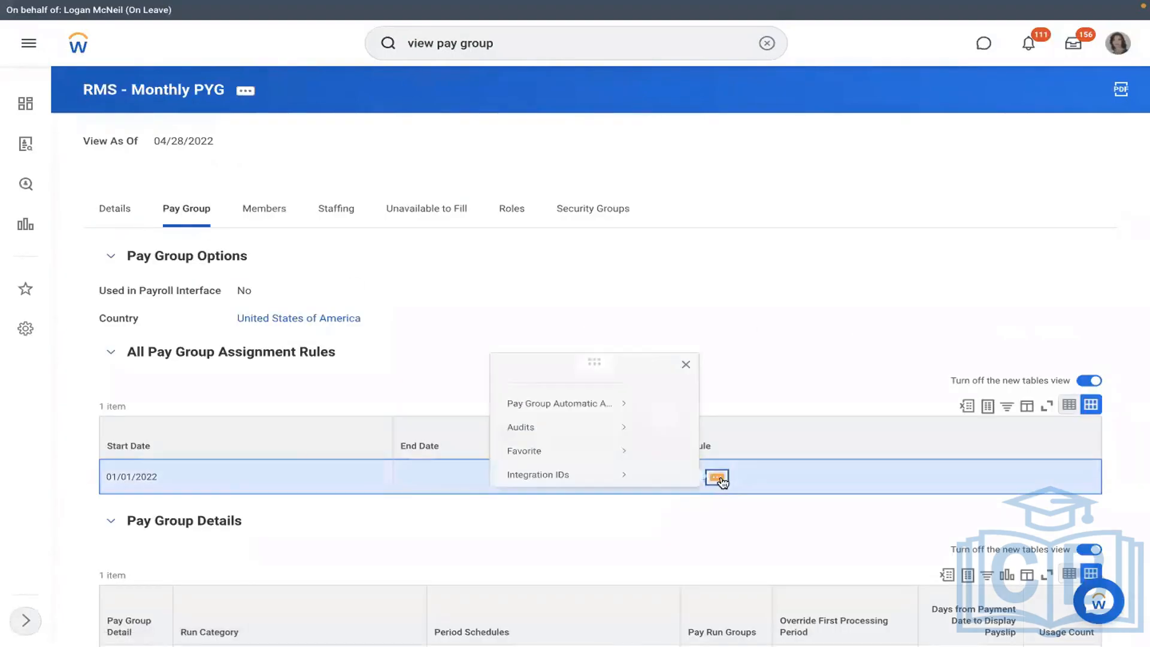
click(685, 363)
mouse_move(128, 83)
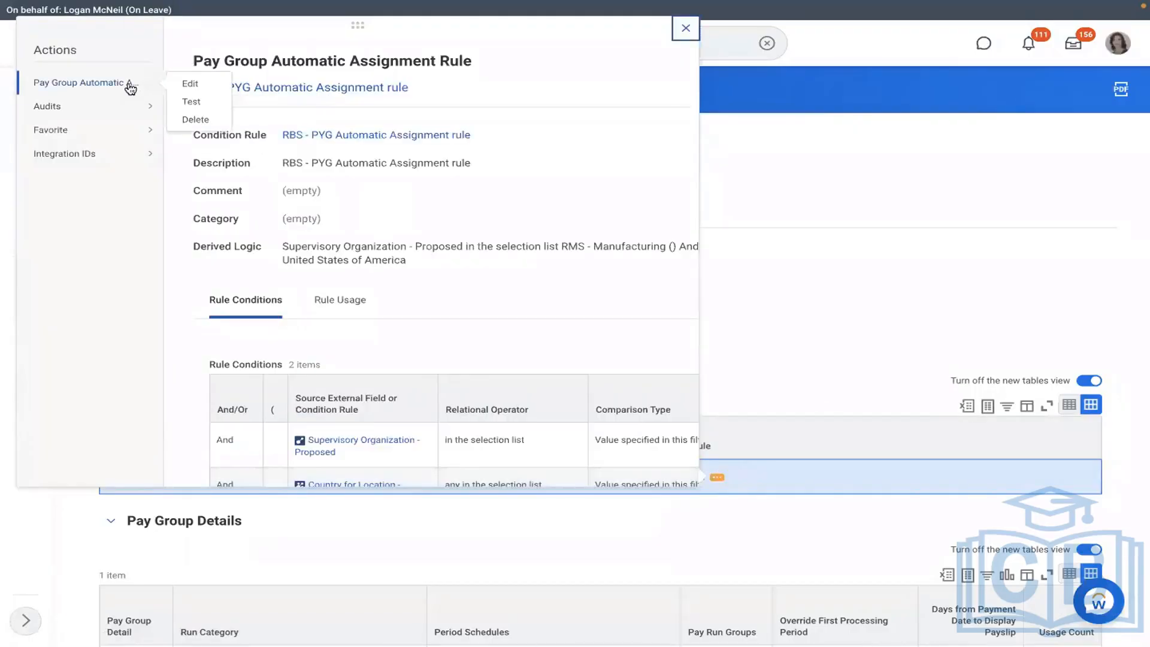
click(189, 103)
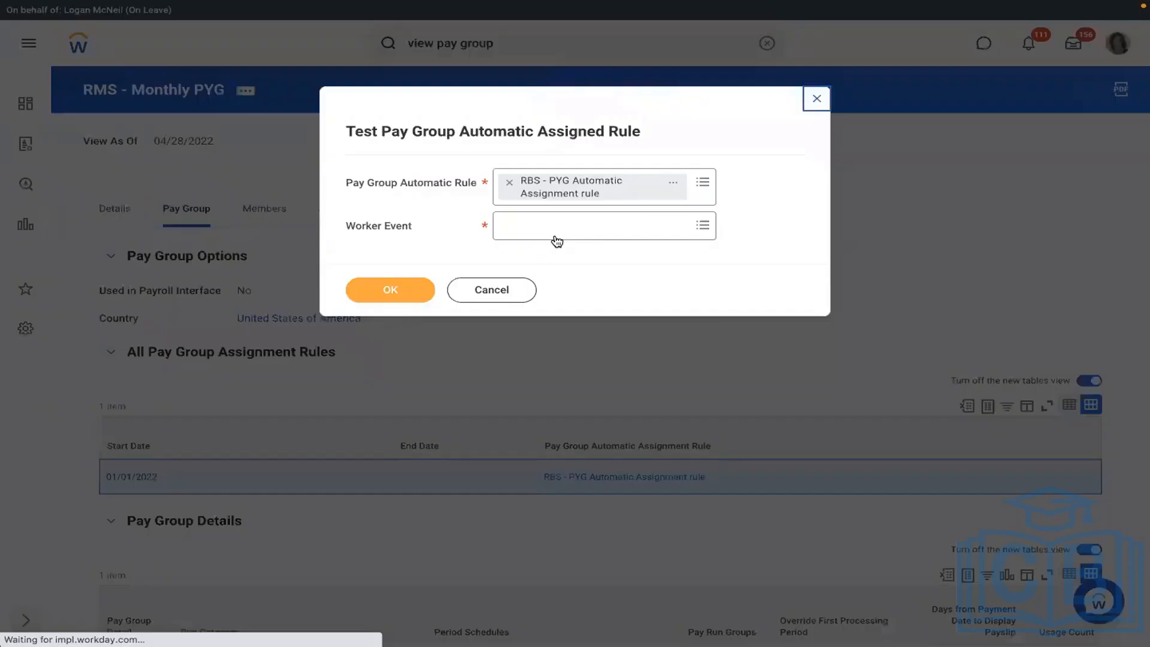
click(542, 231)
text(RICHARD K)
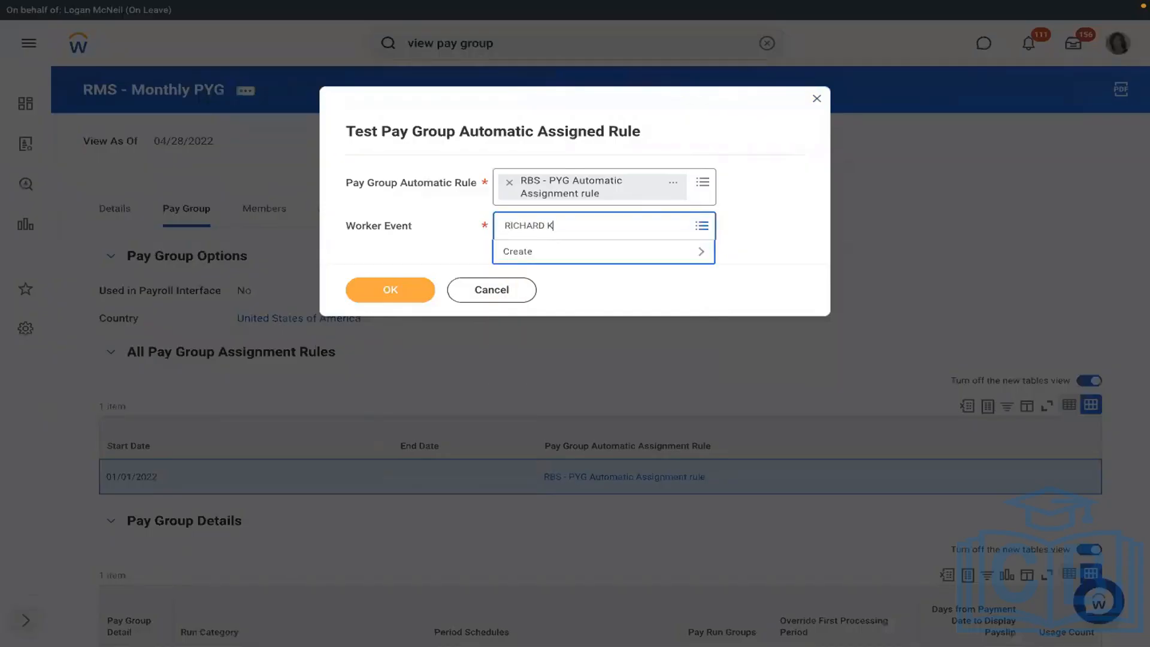
key(Return)
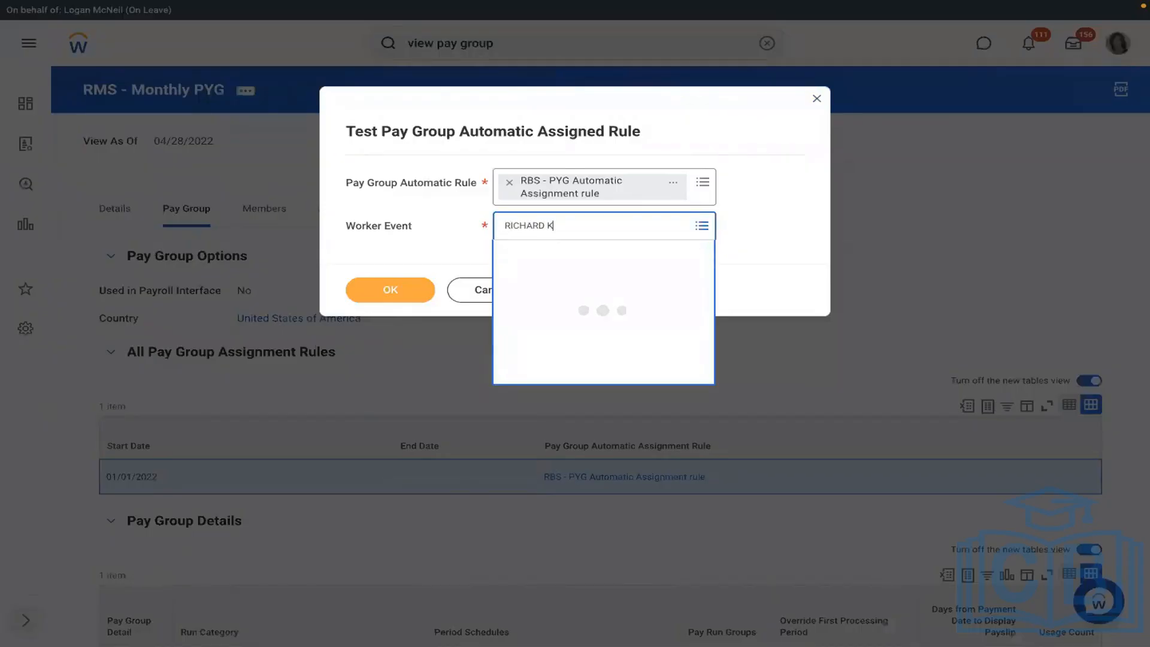
click(546, 313)
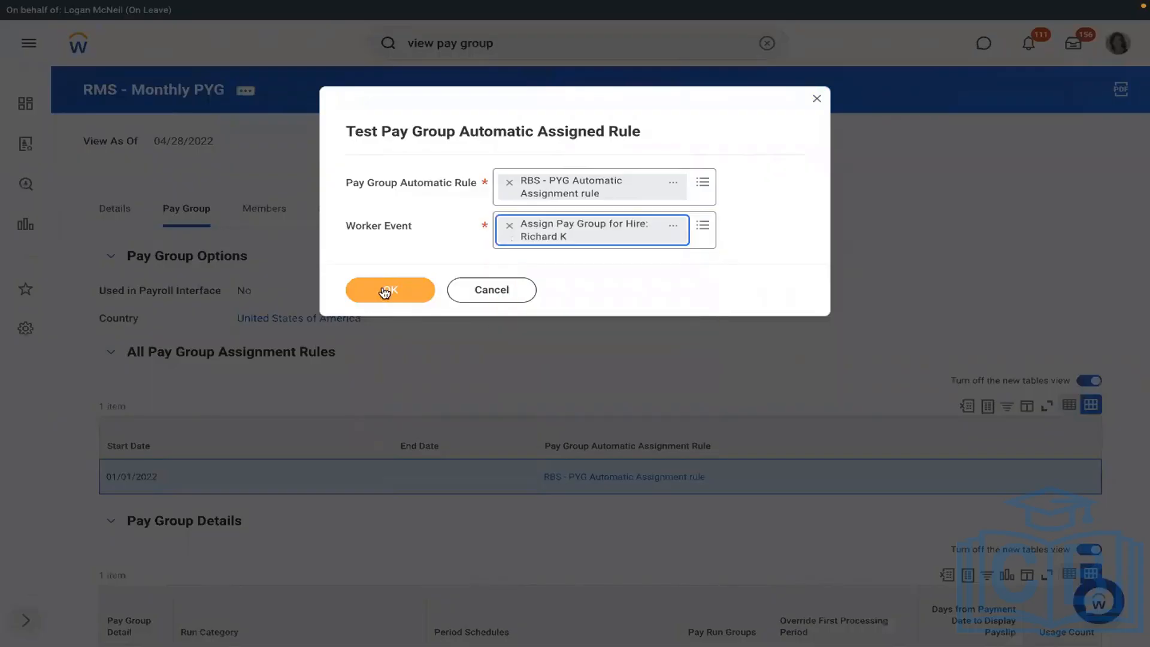
click(386, 290)
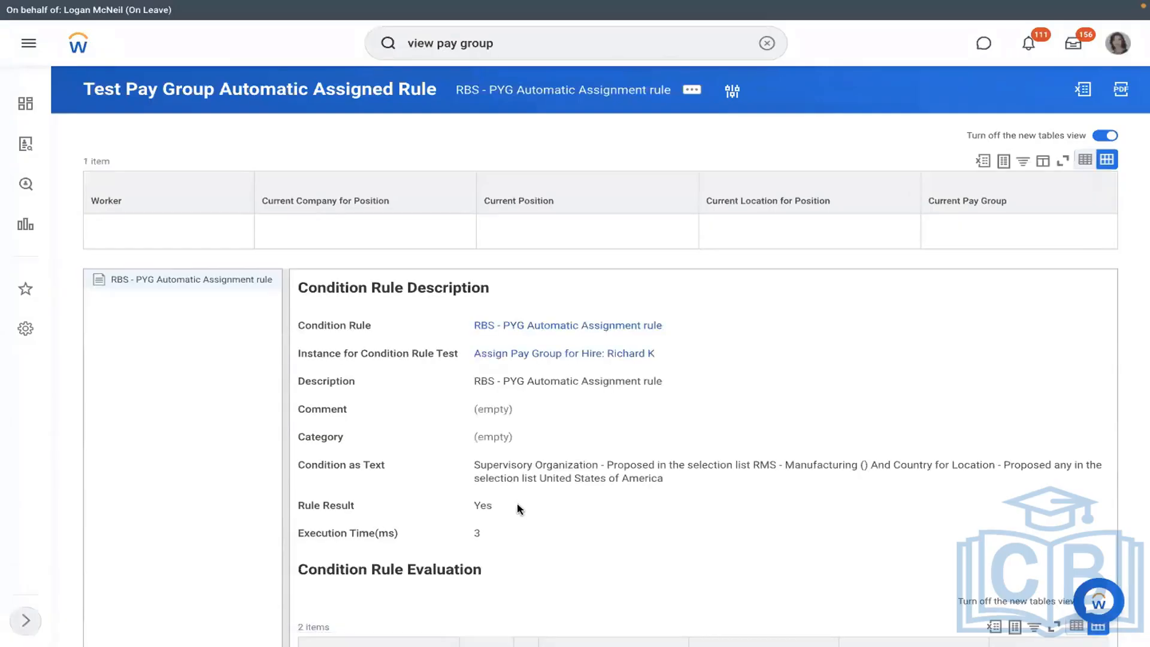
drag(517, 505, 460, 502)
- Change the condition rule's description to 'RMS - PYG Automatic Assignment rule' and save it
click(788, 377)
click(674, 326)
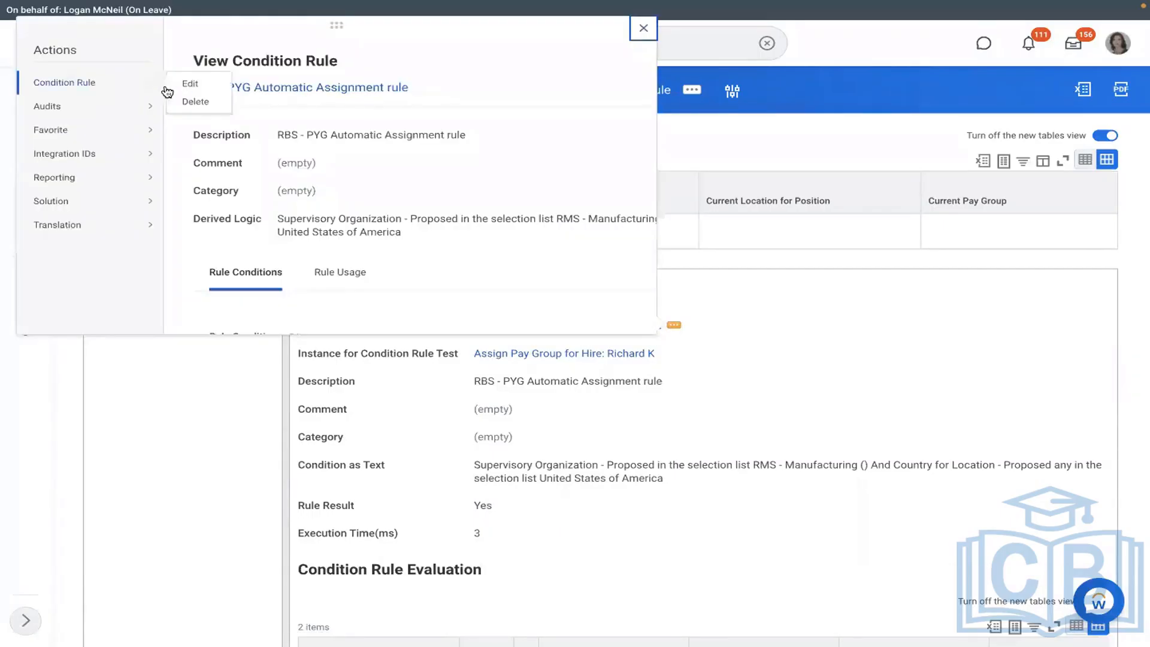
click(191, 87)
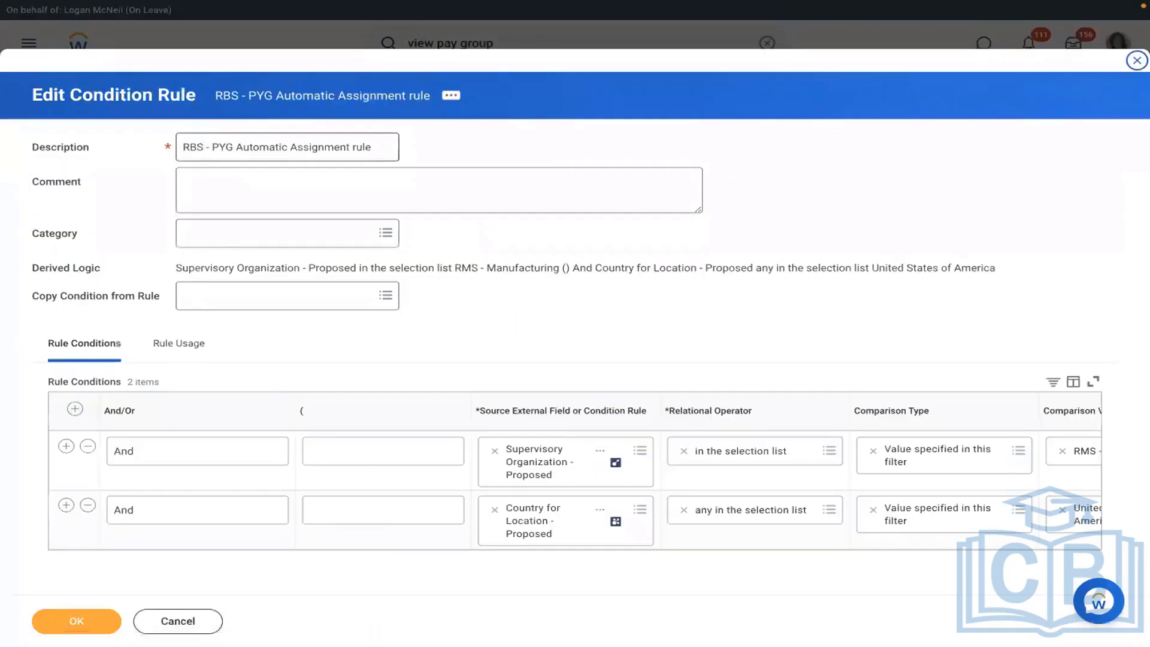
click(203, 147)
key(BackSpace)
key(BackSpace)
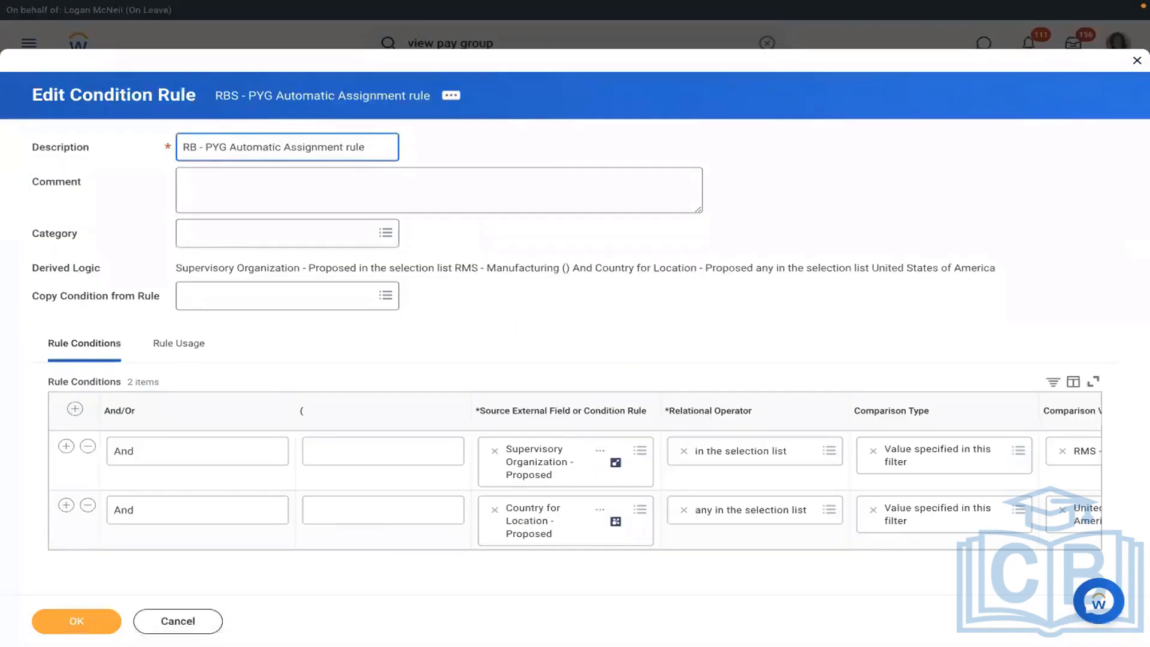
text(MS)
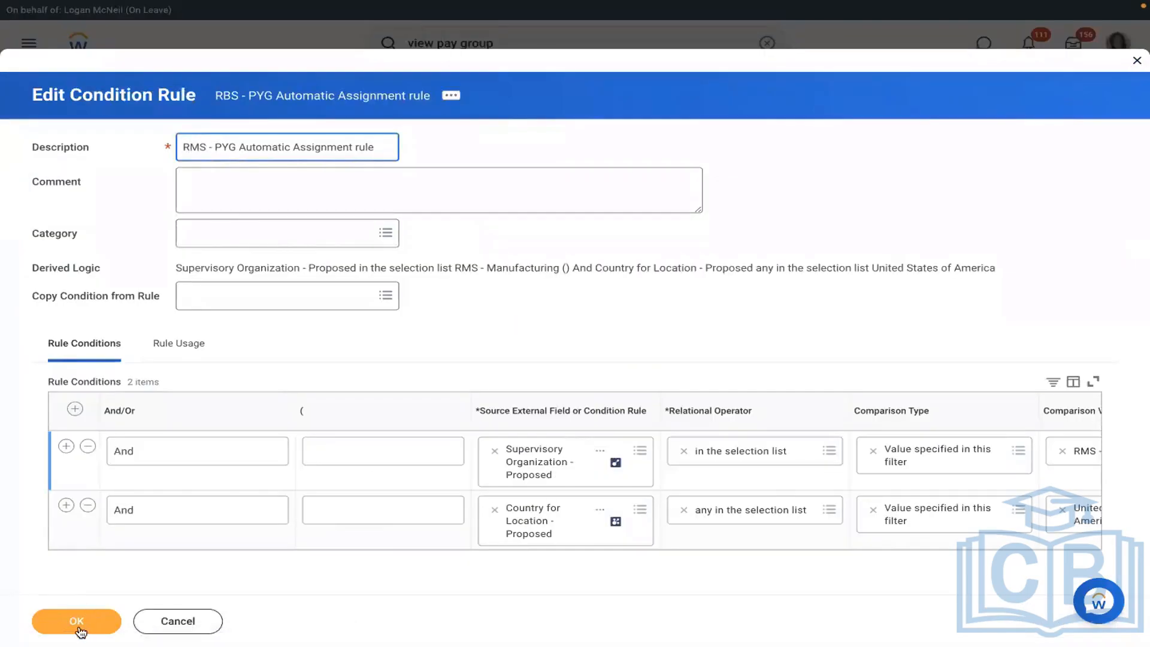
click(90, 614)
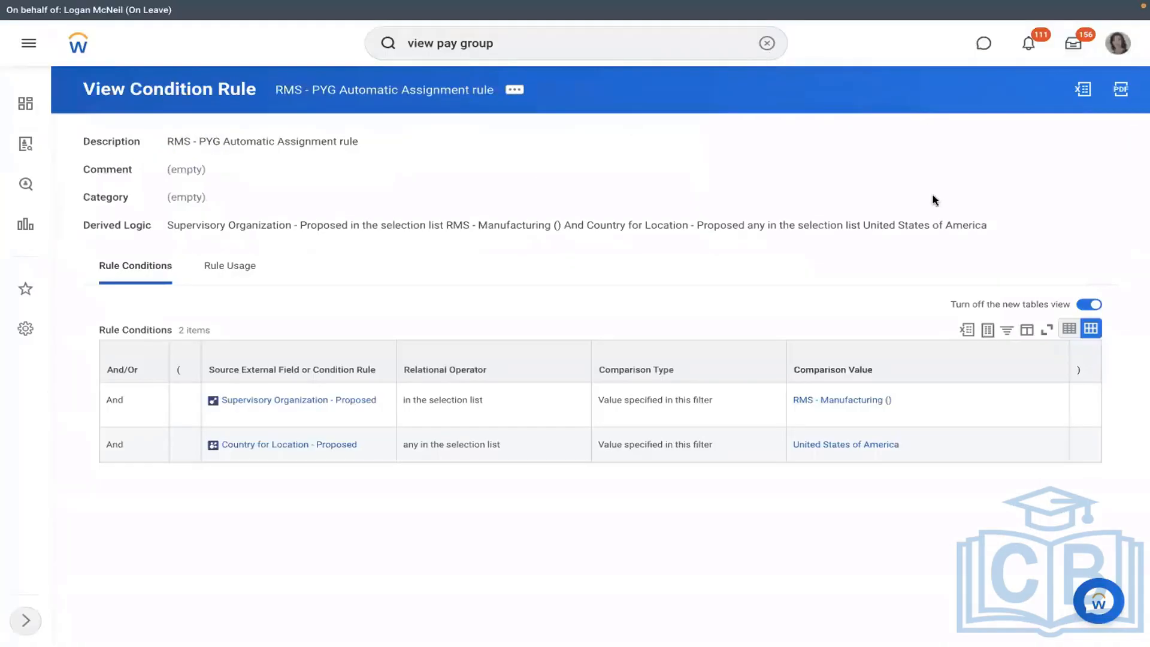
click(832, 399)
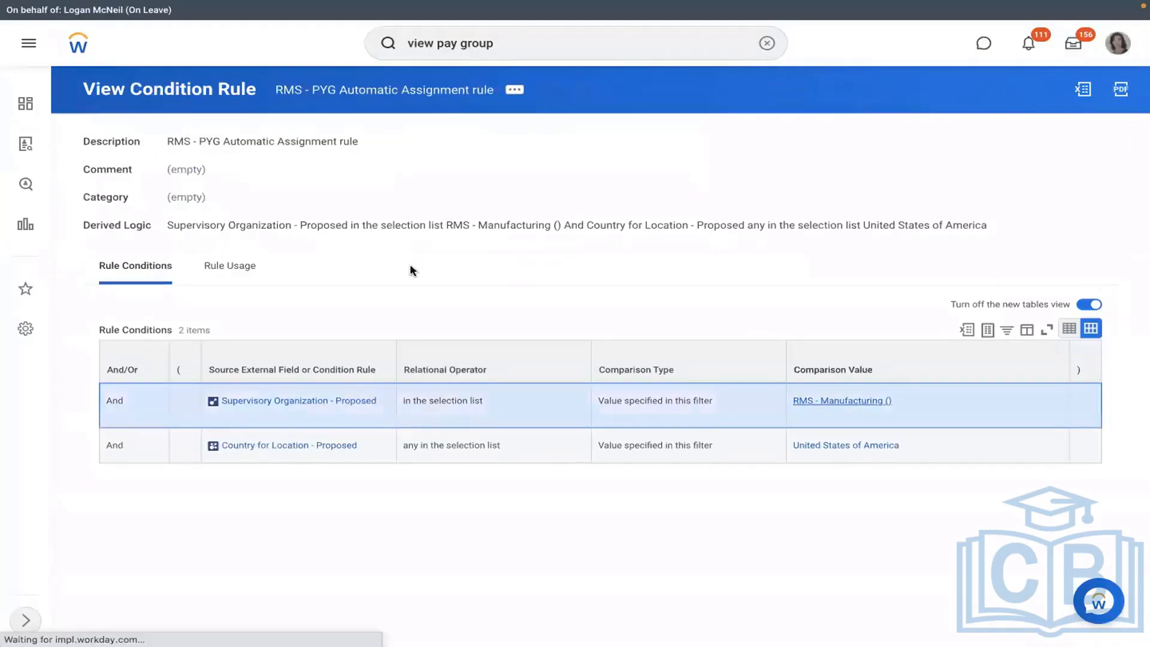
- Cancel the in-progress hire into P-00949 Executive Manager IT-1 with the comment 'TEST'
click(272, 243)
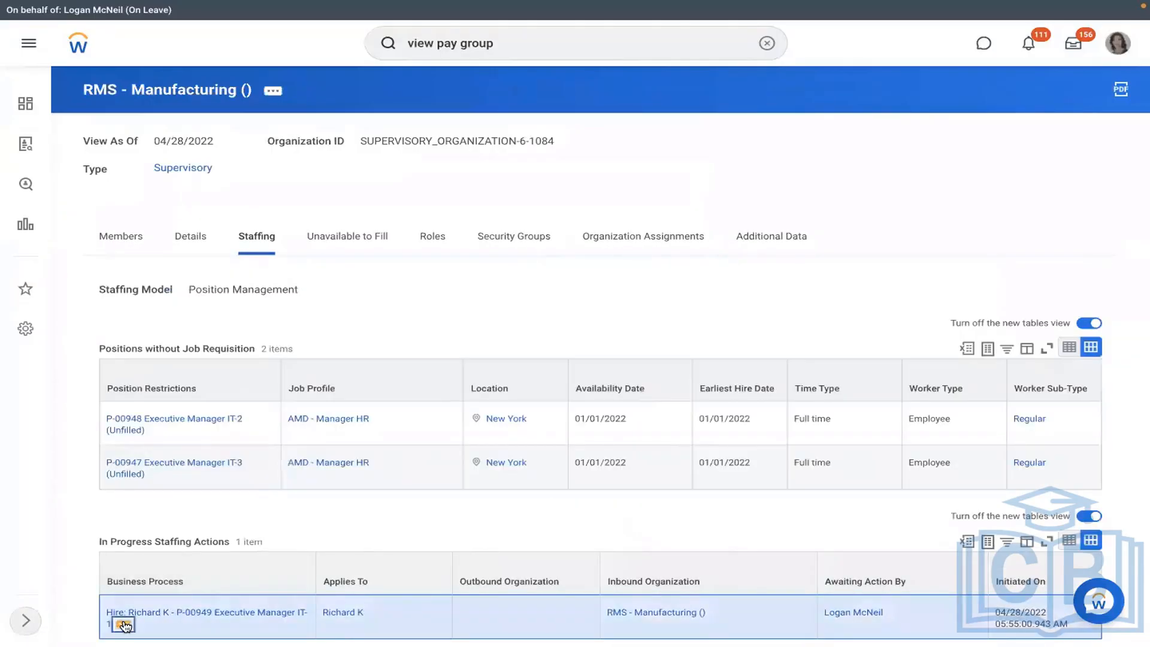
click(124, 624)
mouse_move(287, 519)
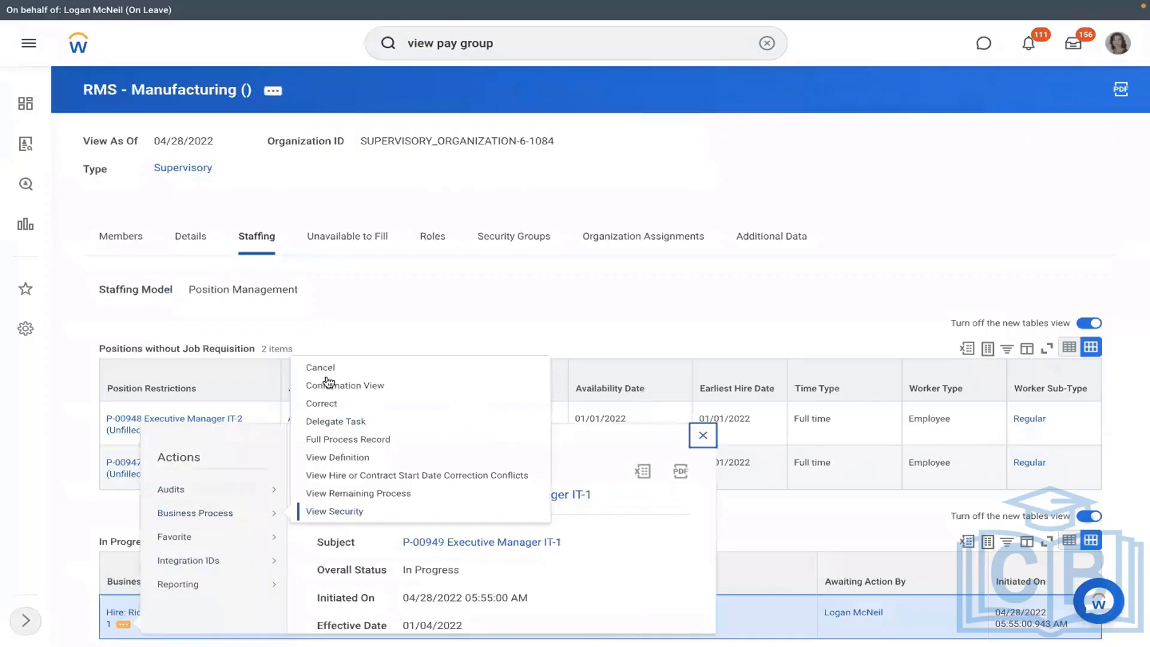
click(669, 280)
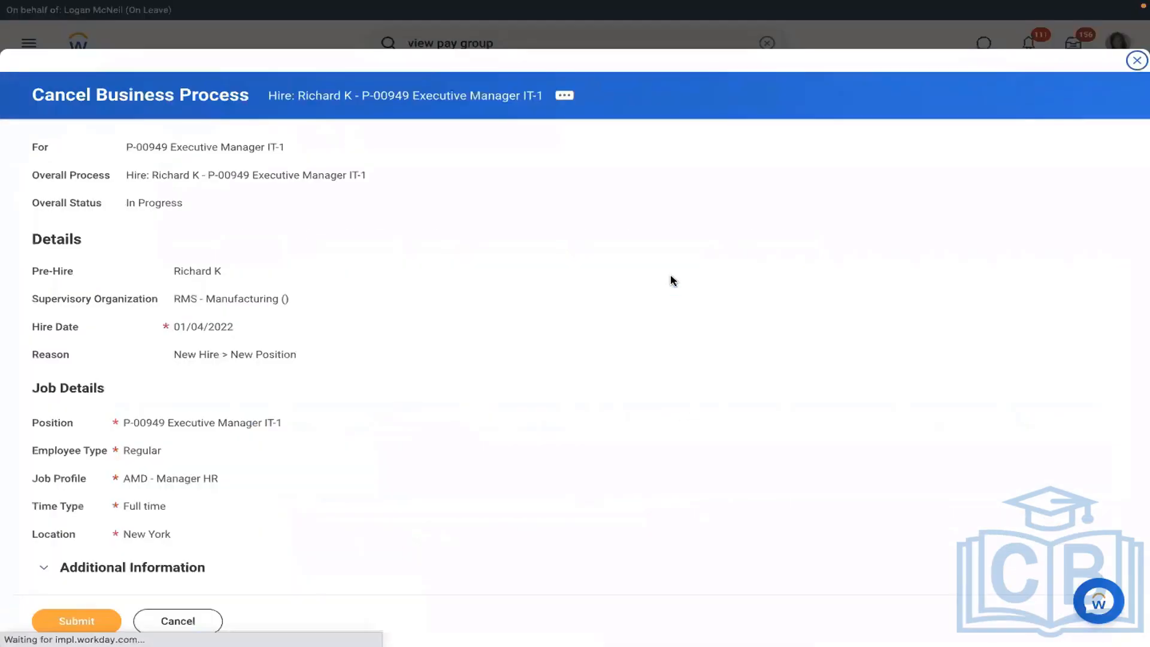
scroll(671, 280, down, 5)
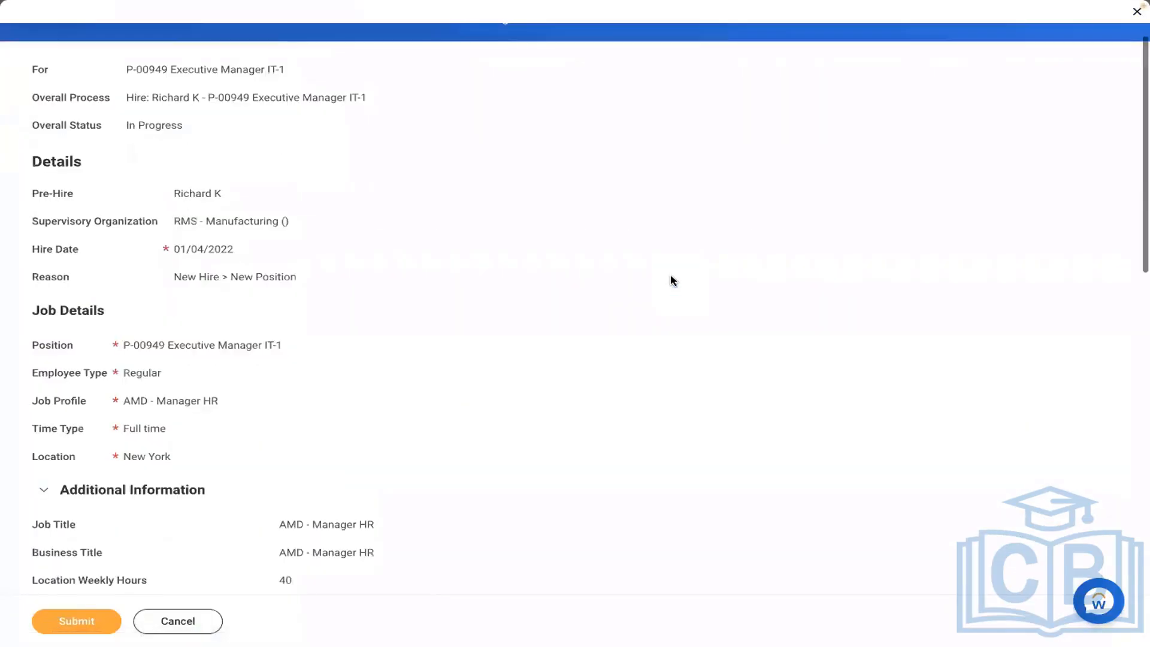
scroll(671, 279, down, 8)
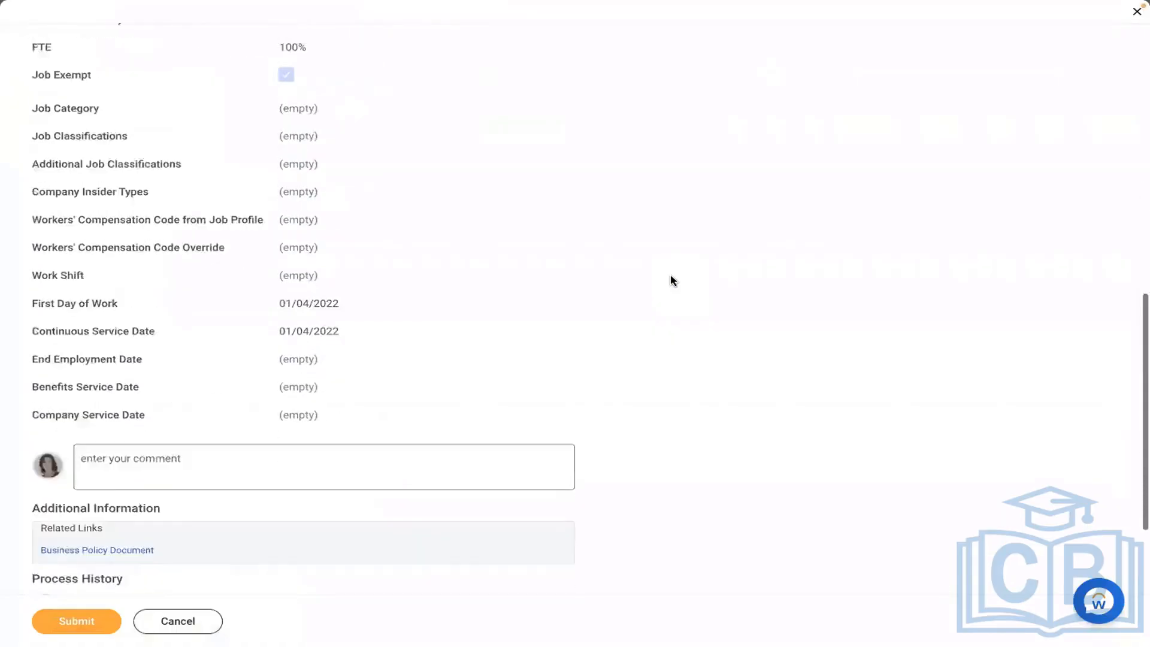
click(393, 324)
text(TEST)
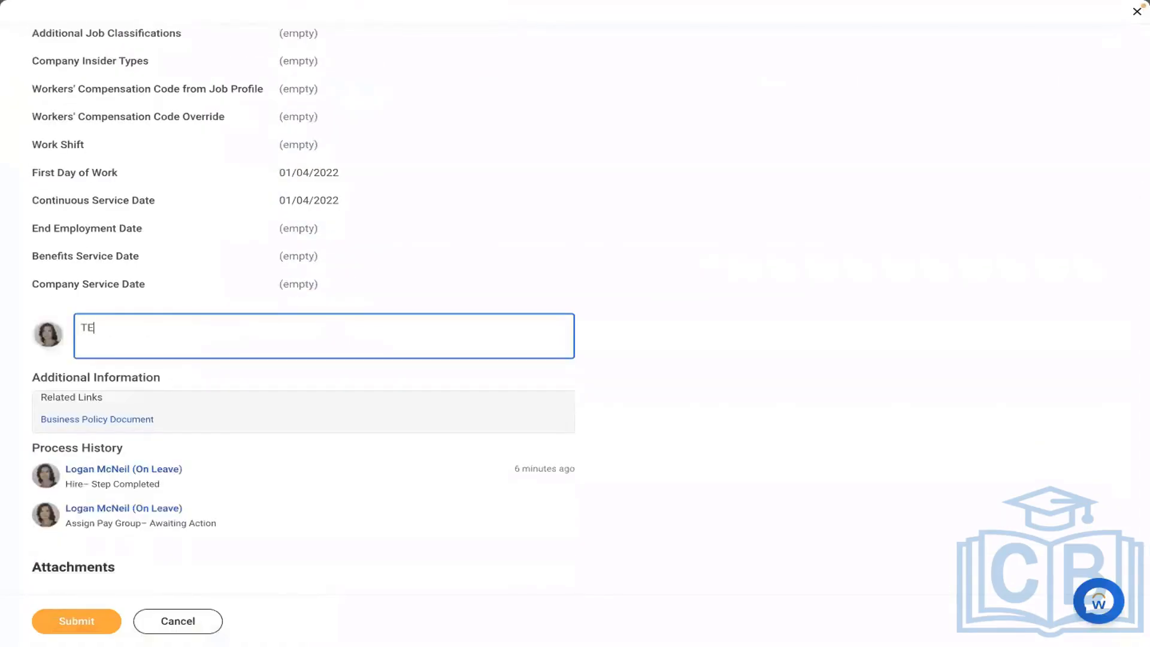
click(92, 619)
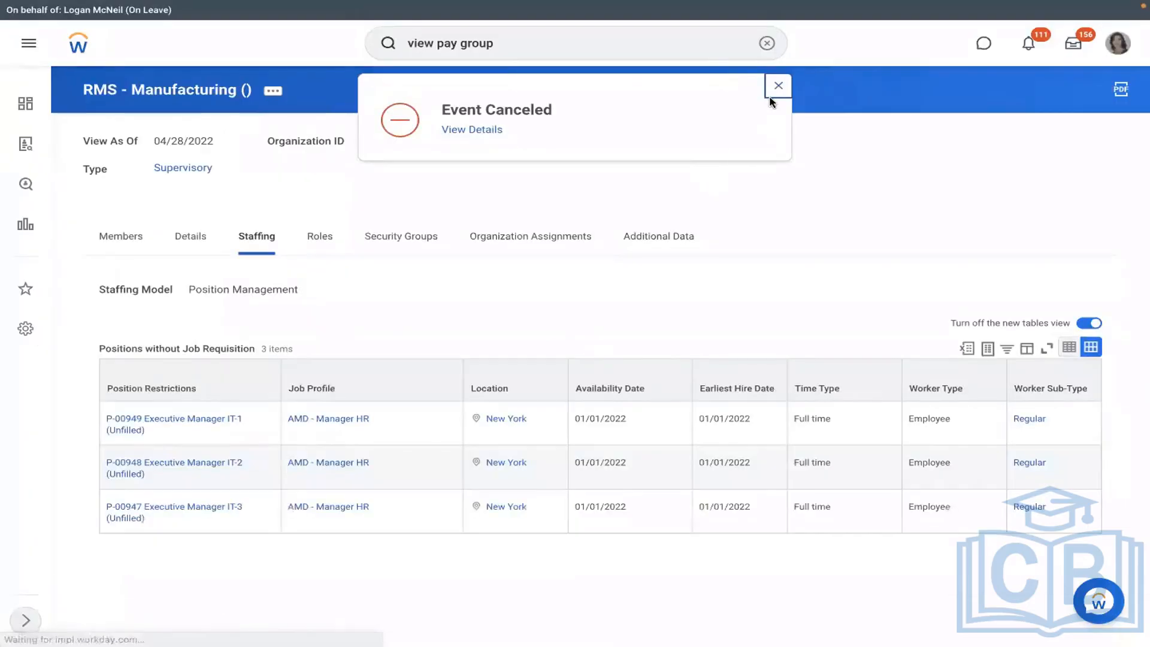
- Begin a hire into position P-00949 Executive Manager IT-1
click(157, 432)
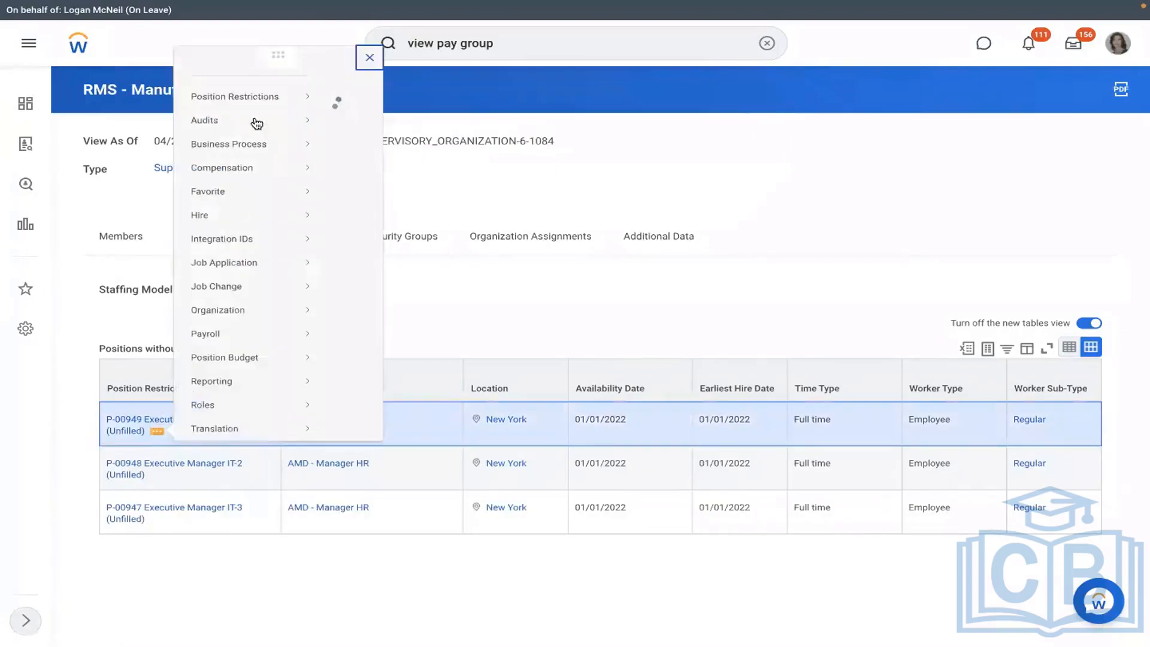
mouse_move(231, 213)
click(394, 216)
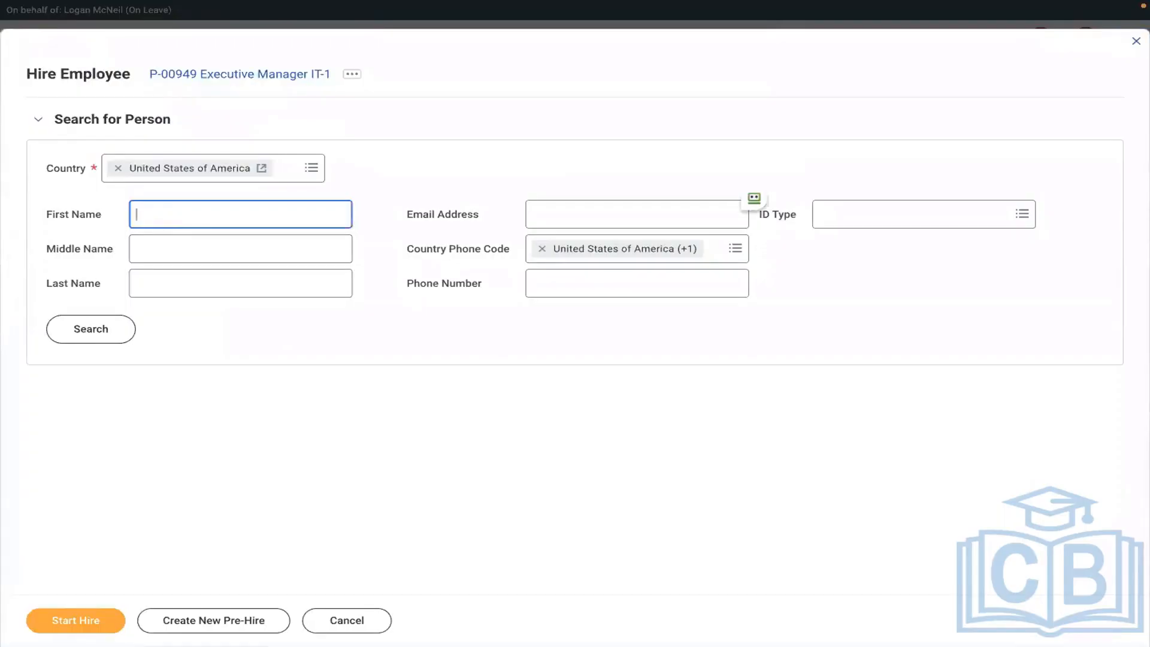
text(RICHARD)
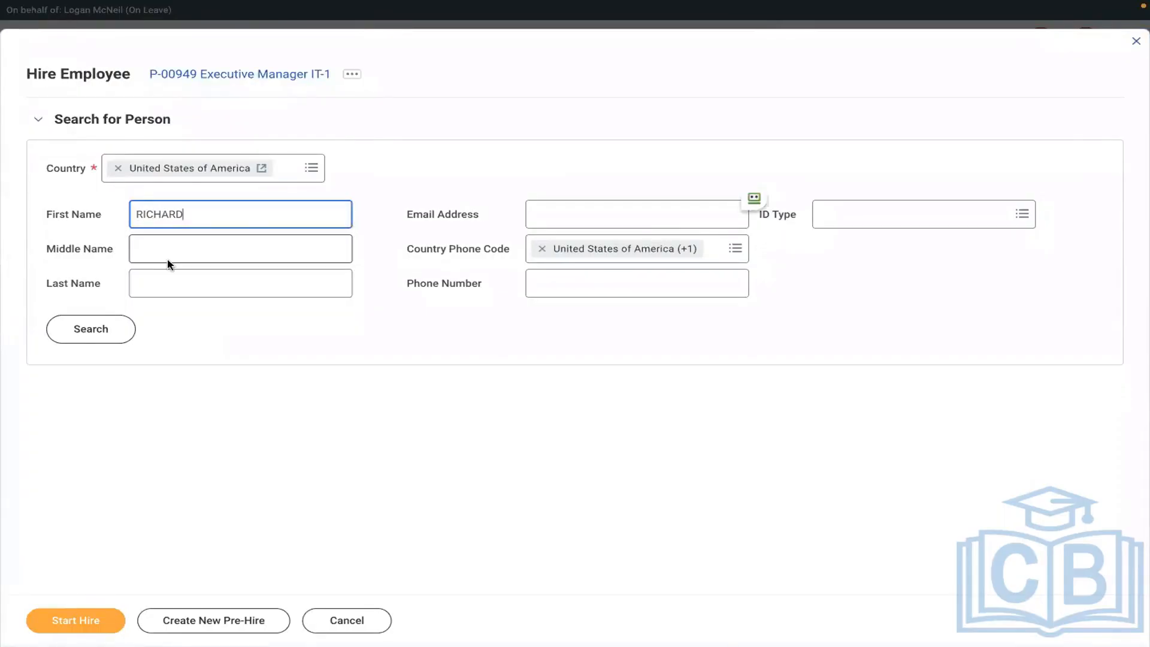
click(162, 282)
text(K)
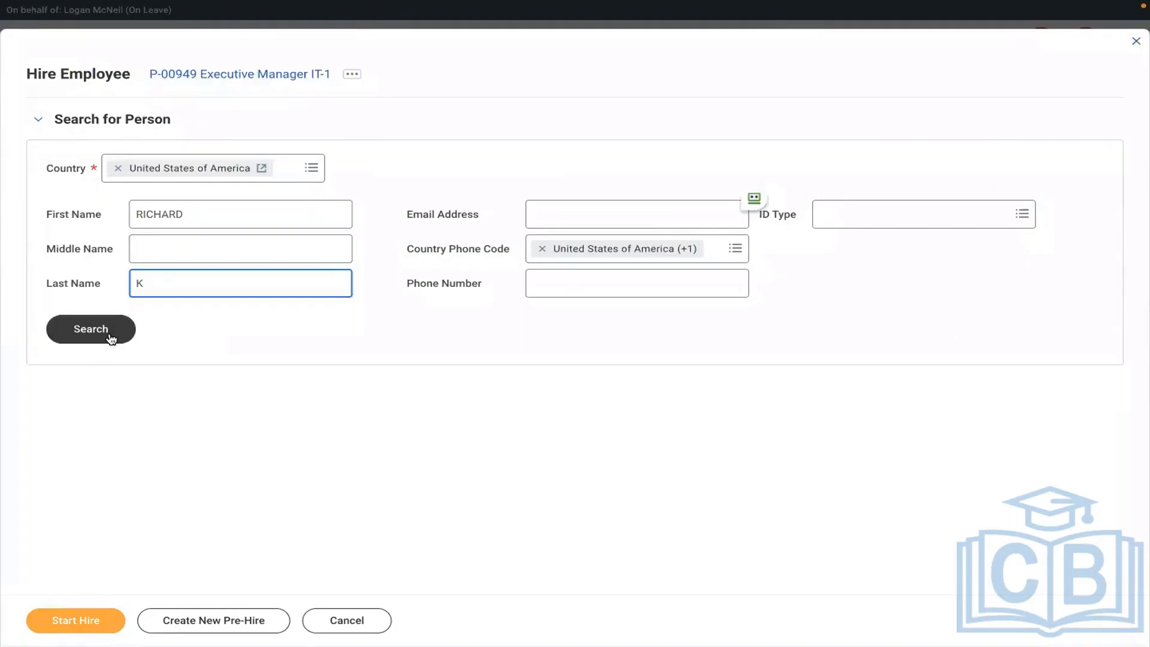
click(109, 339)
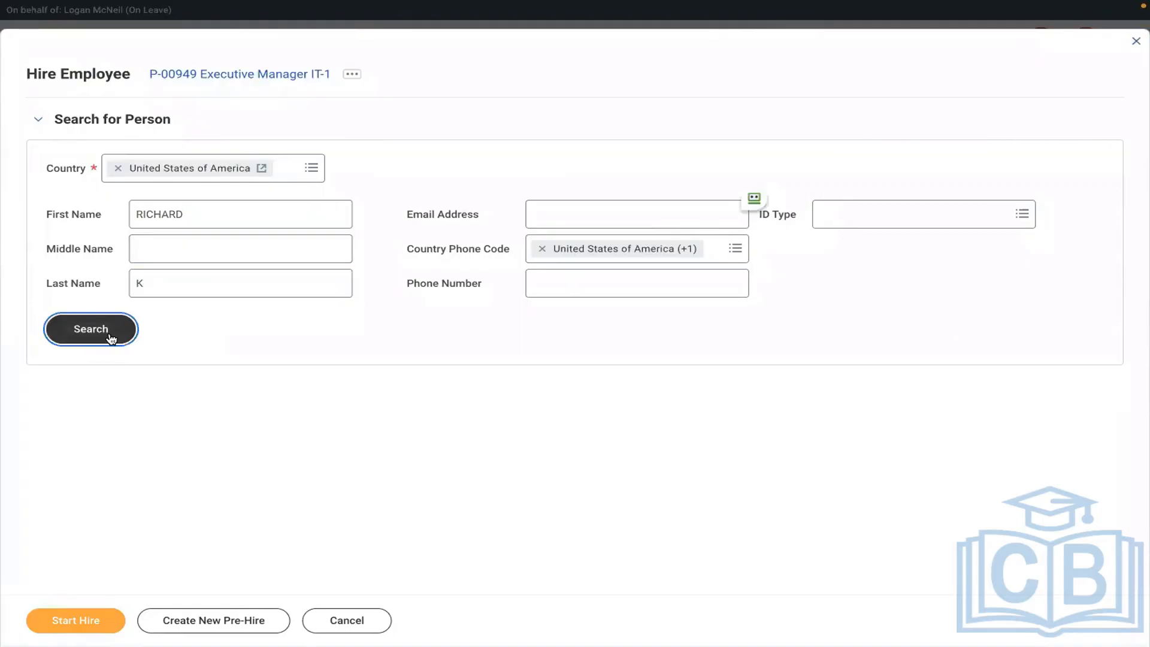
click(201, 294)
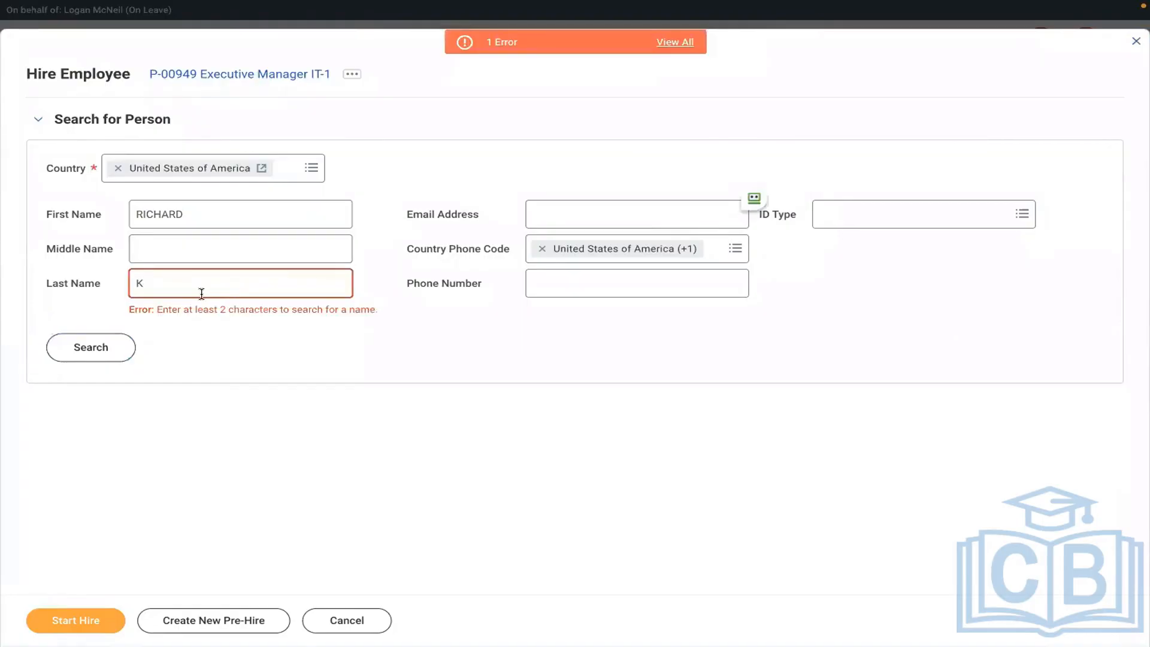
click(167, 289)
key(BackSpace)
click(98, 347)
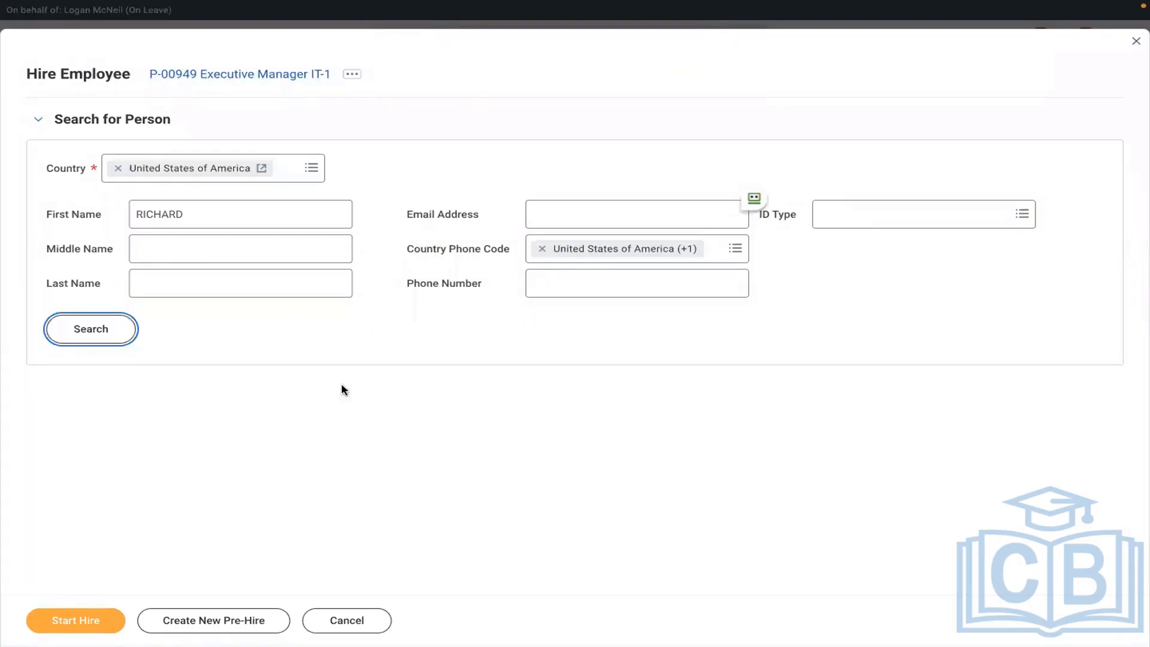
click(105, 342)
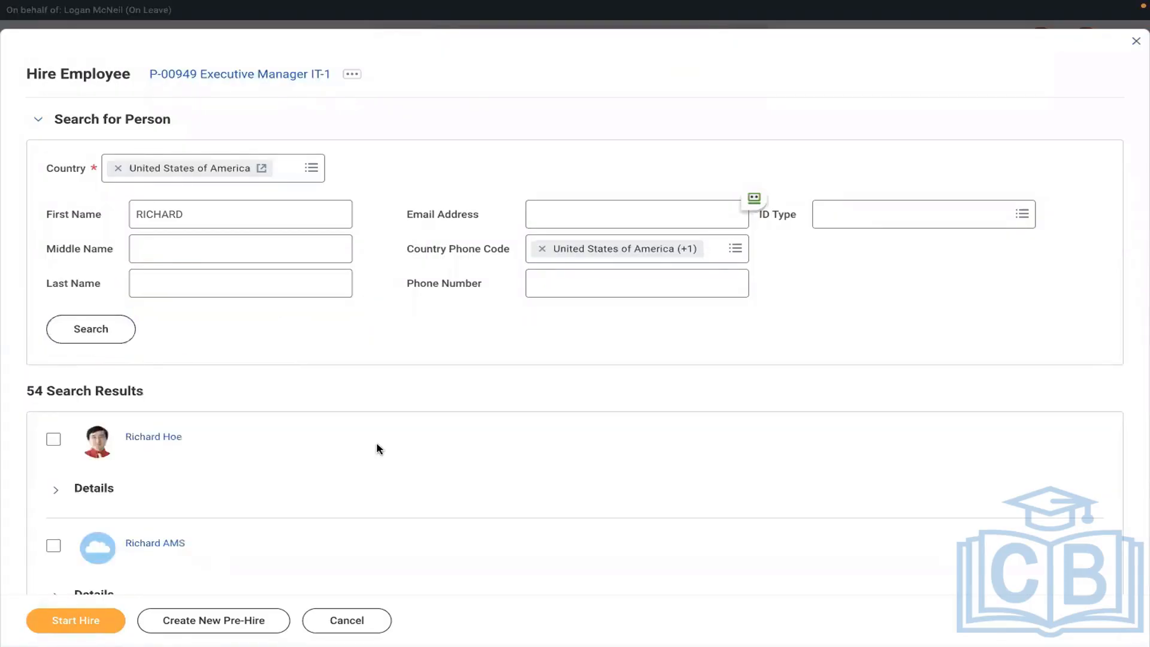
scroll(376, 447, down, 2)
scroll(376, 446, down, 5)
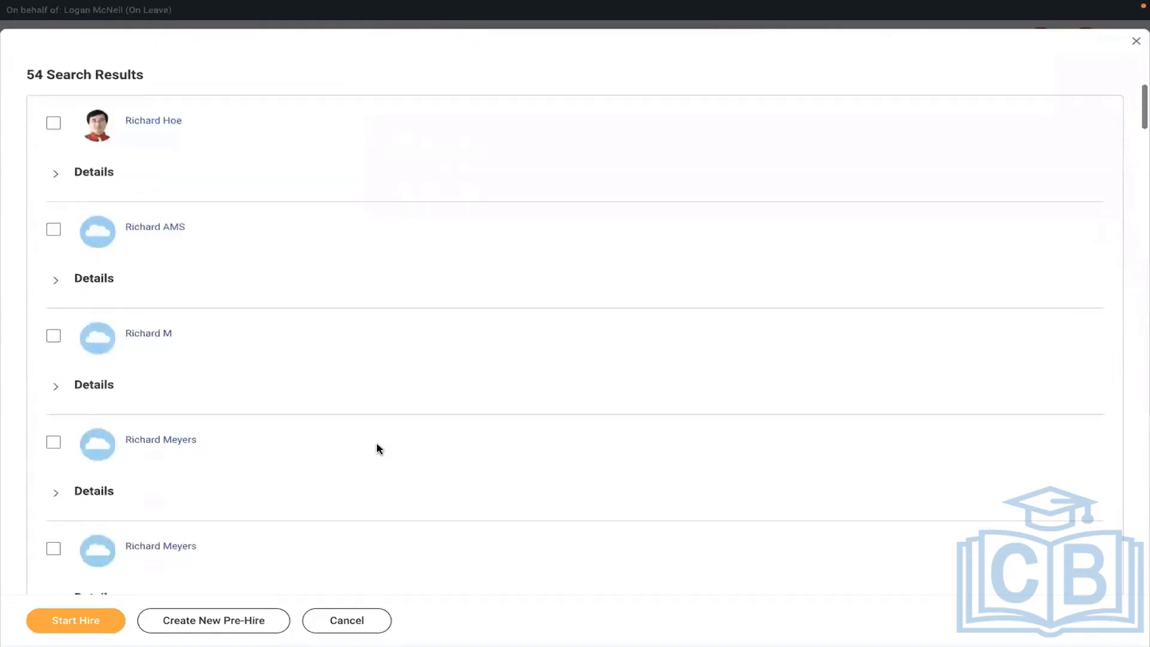
scroll(377, 448, down, 10)
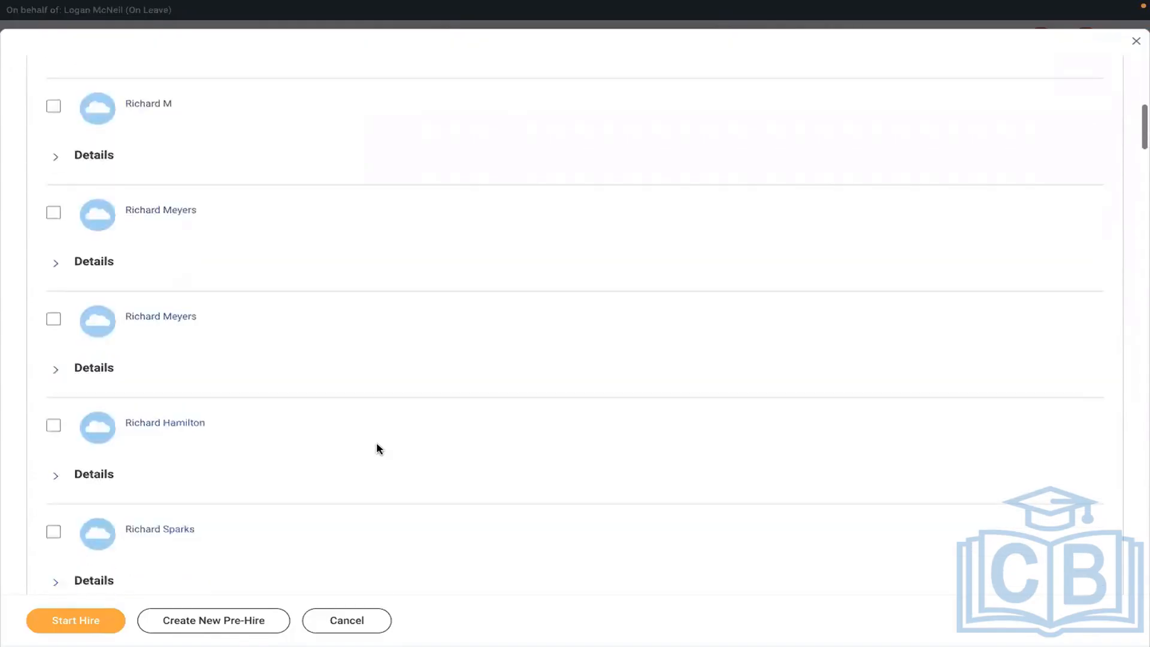
scroll(377, 448, down, 6)
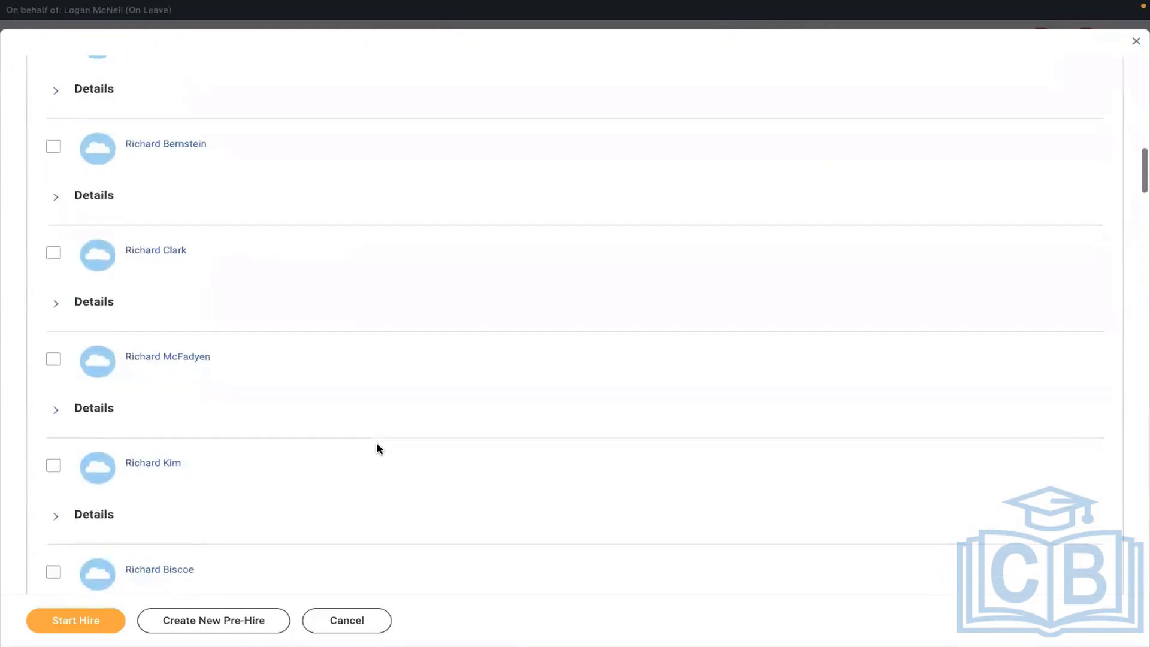
scroll(378, 448, up, 8)
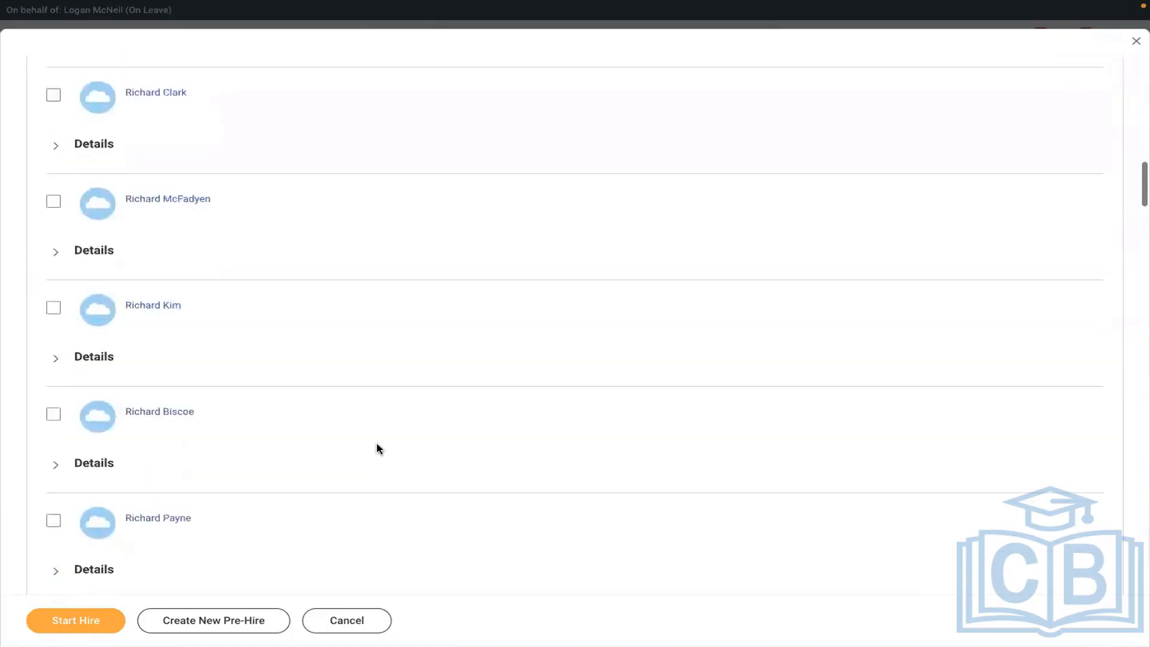
scroll(362, 400, up, 1)
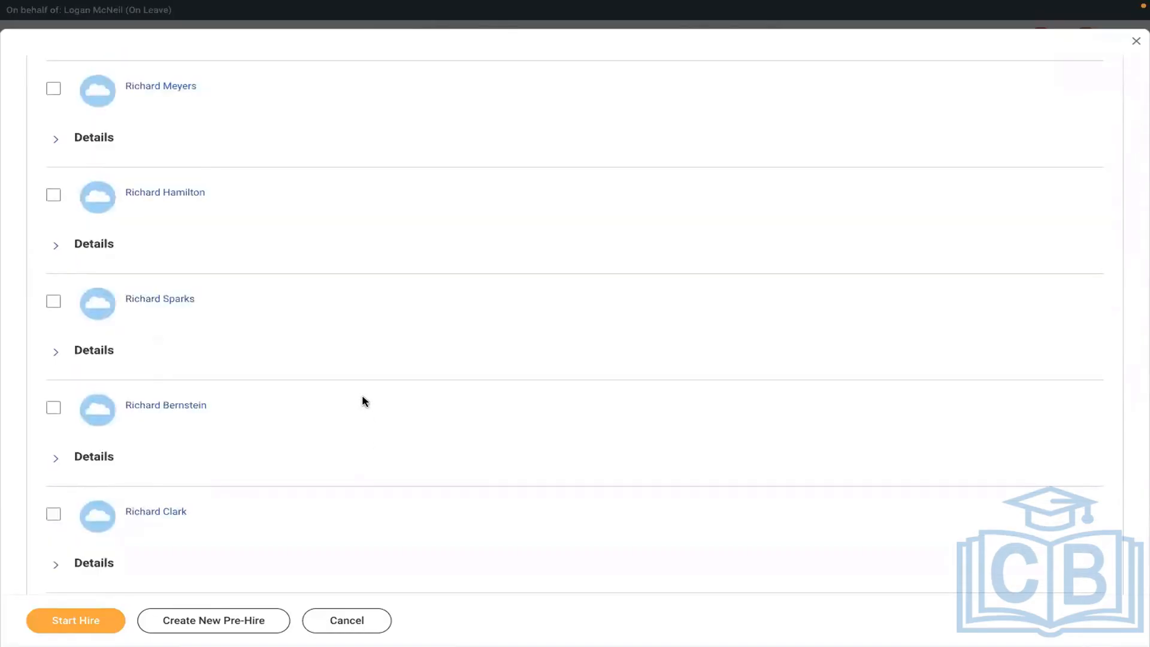
scroll(362, 394, up, 3)
scroll(362, 394, up, 10)
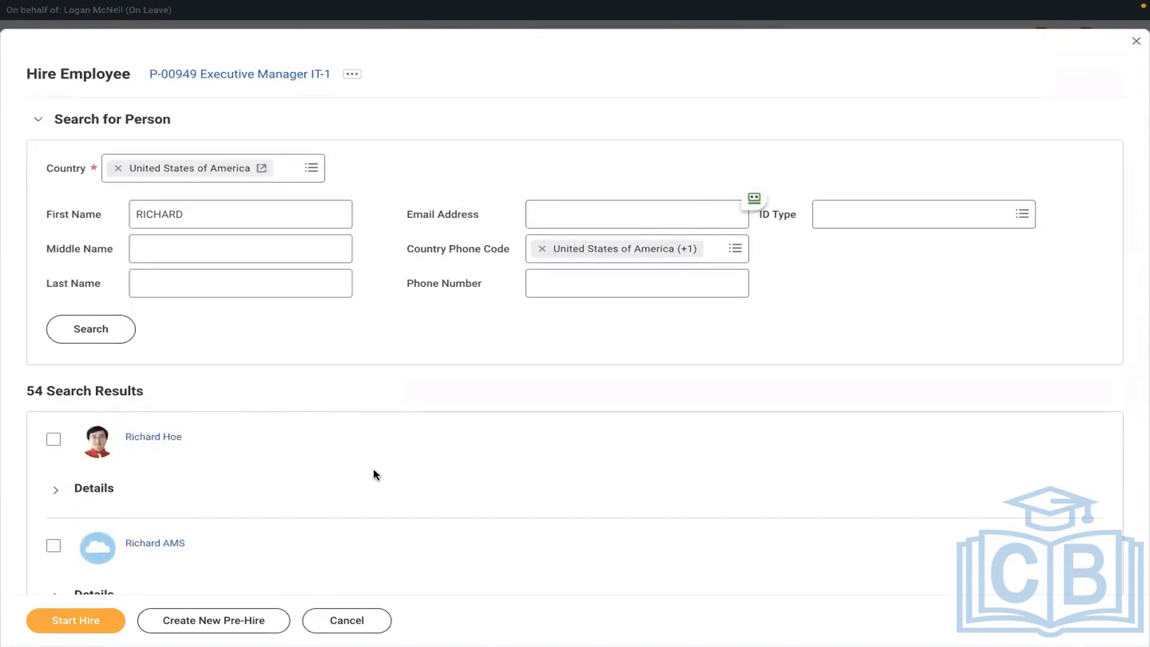
key(ctrl+f)
text(RICHARD)
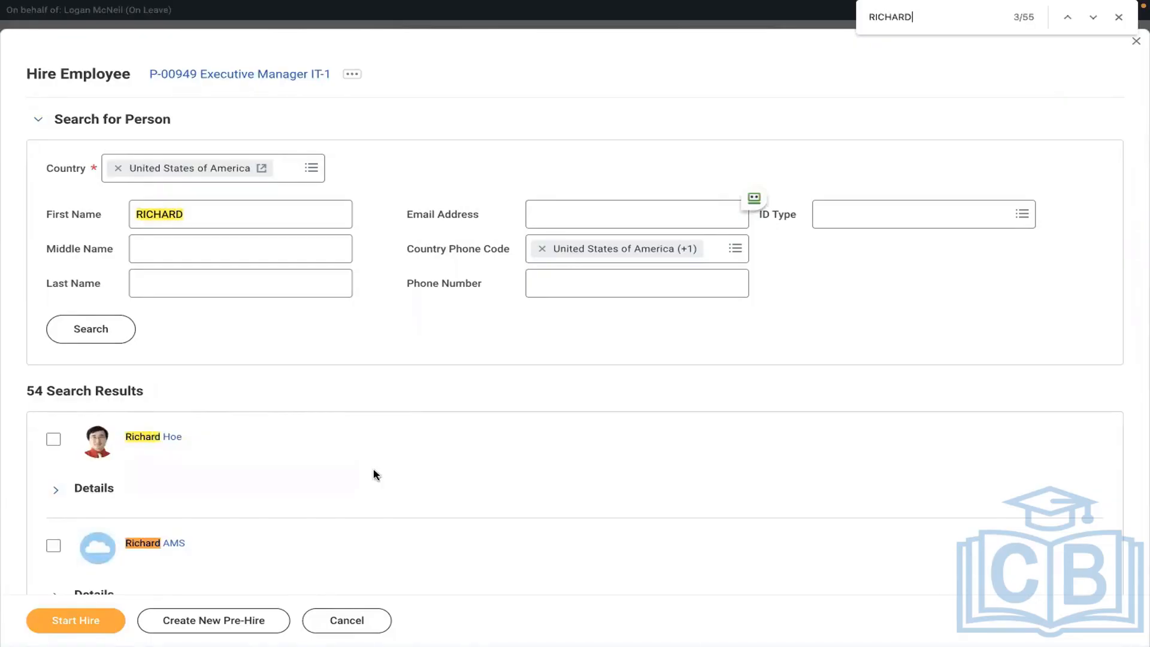
text( K)
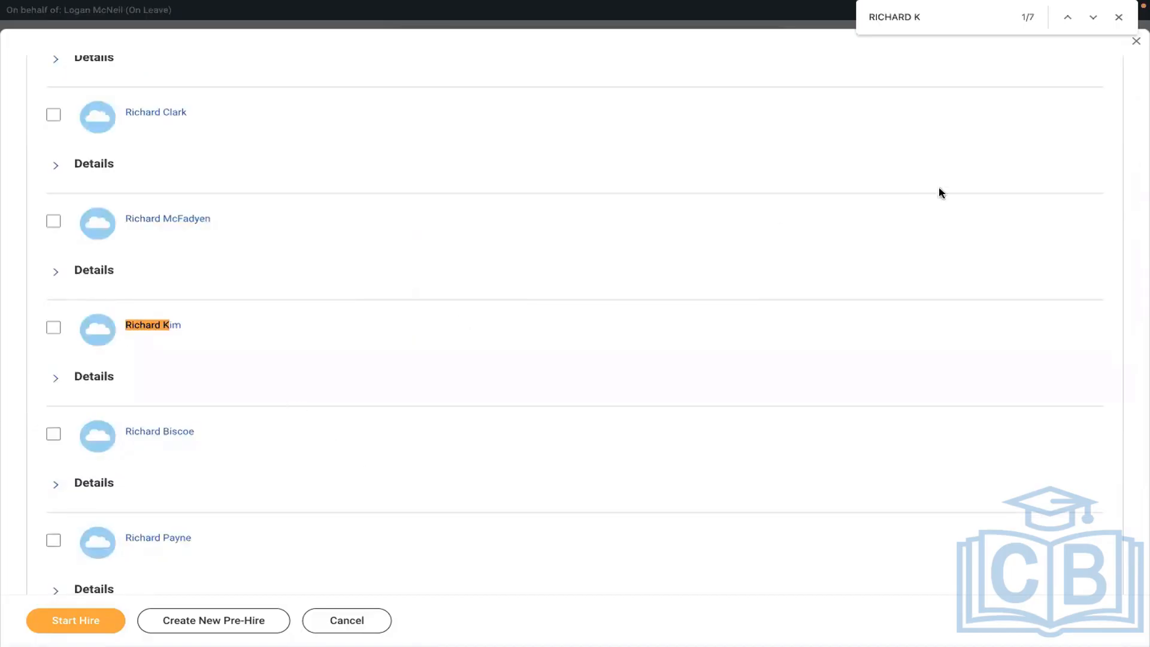
click(1092, 18)
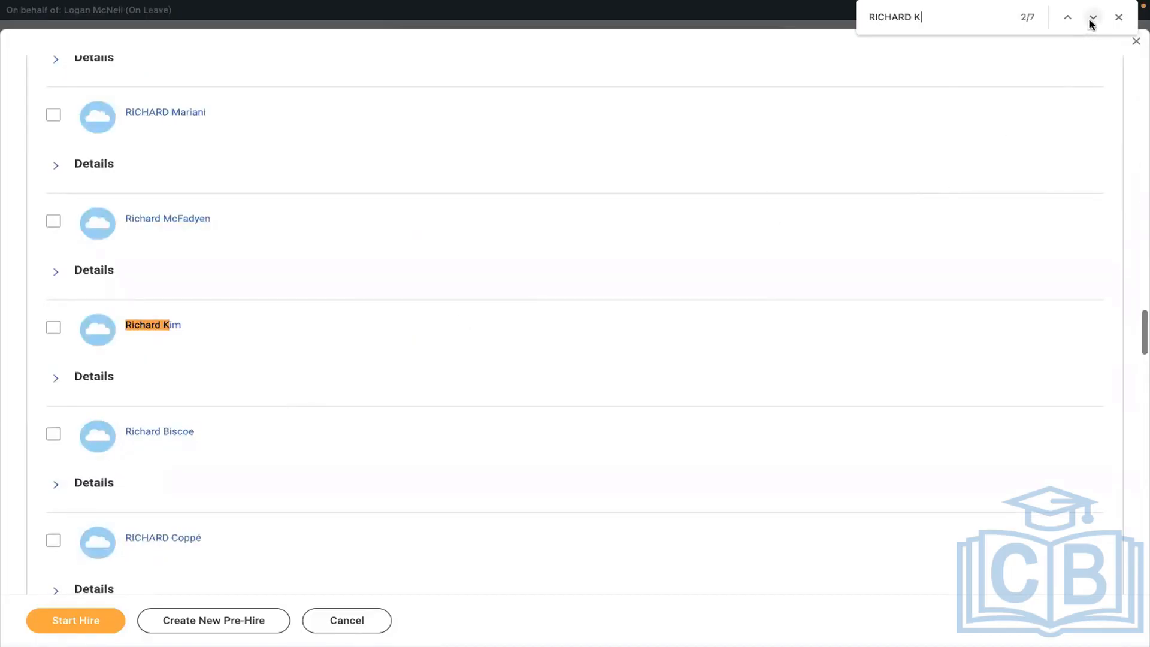
click(1092, 17)
click(1093, 17)
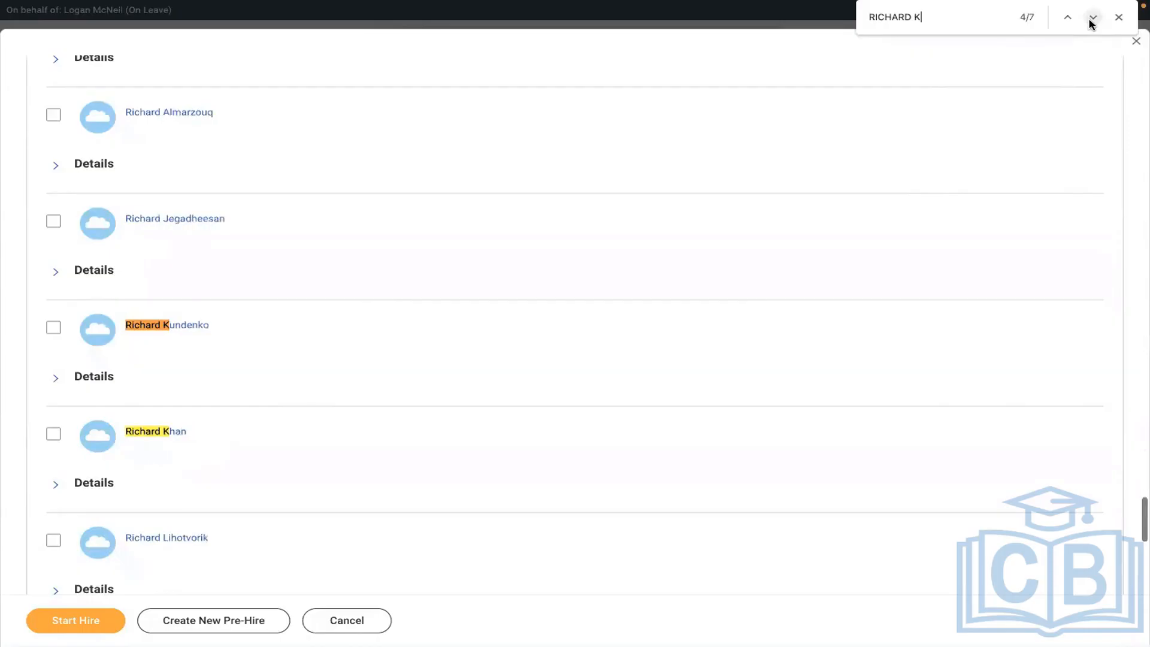
click(1093, 18)
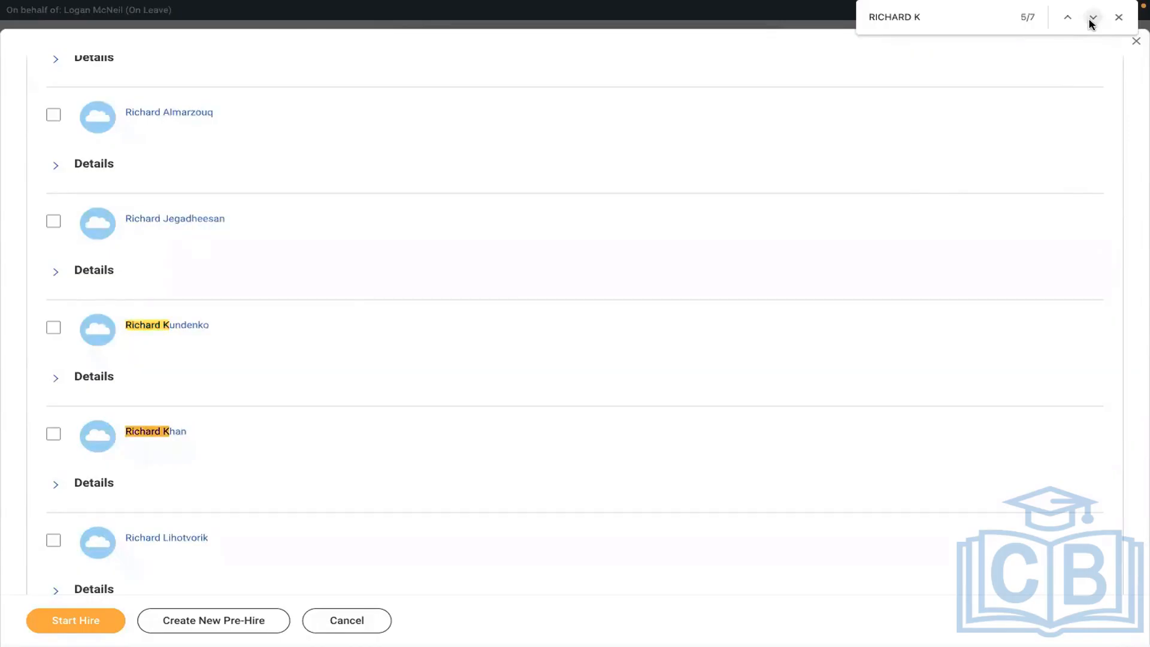
click(1092, 17)
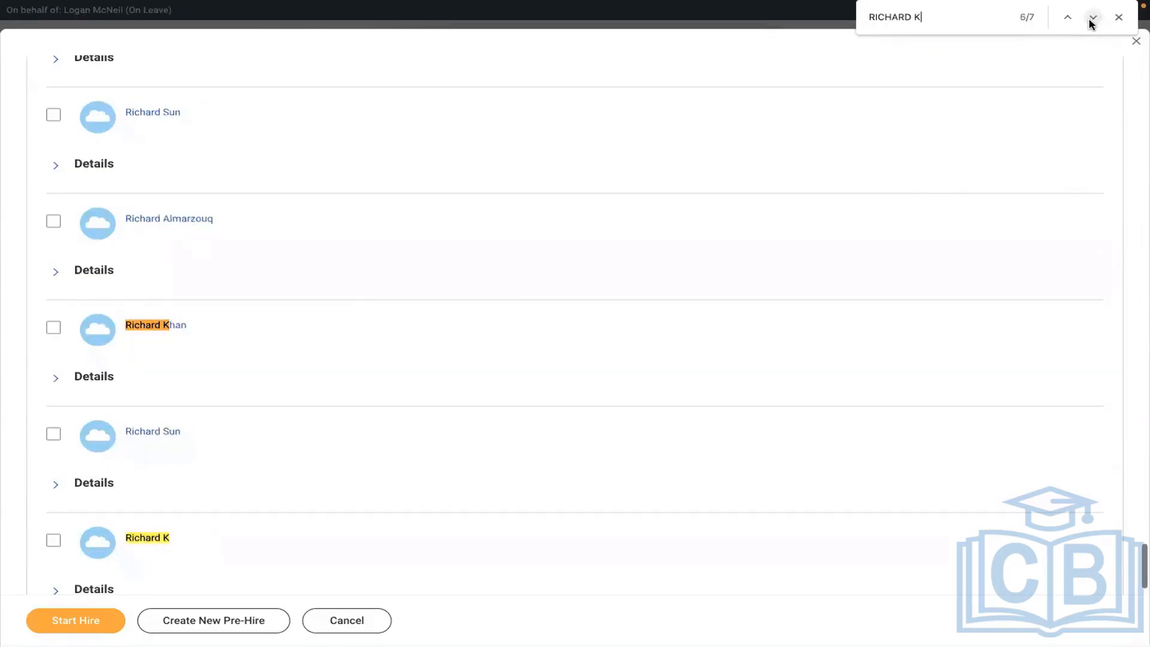
click(53, 541)
click(60, 620)
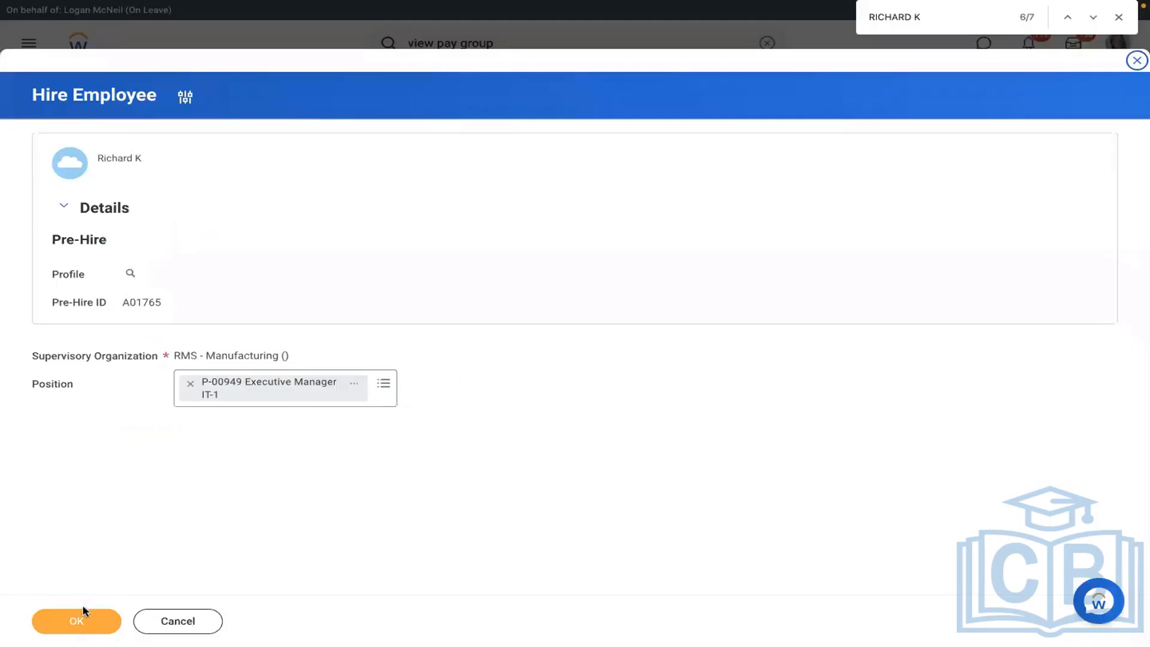
click(83, 614)
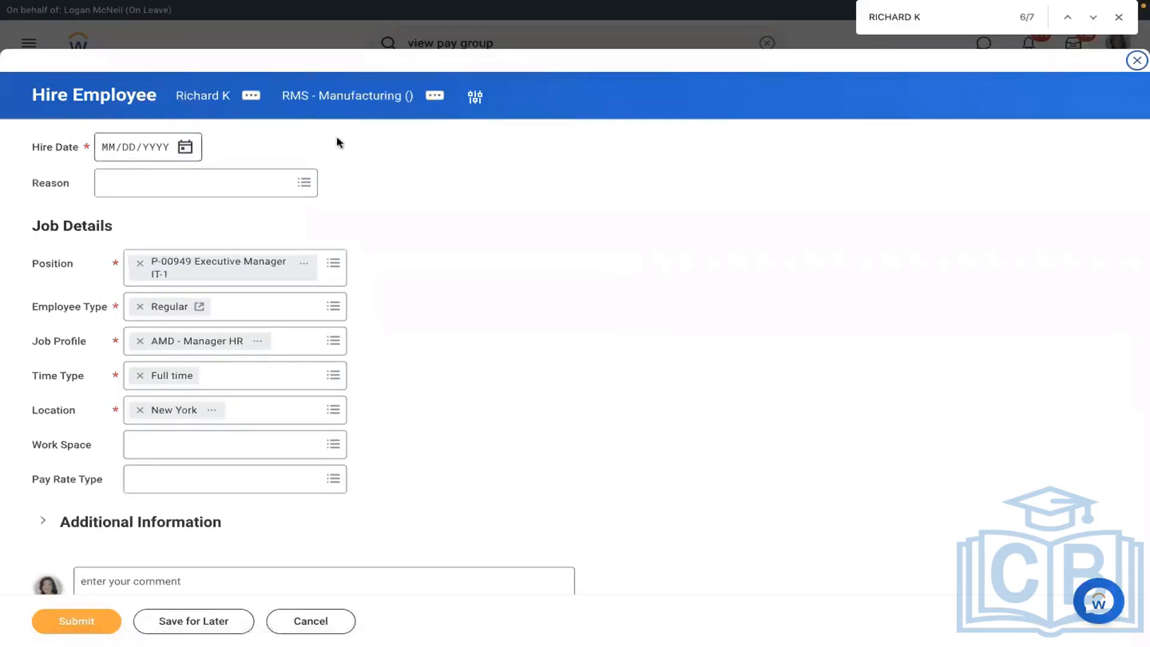
click(185, 147)
click(233, 149)
click(233, 149)
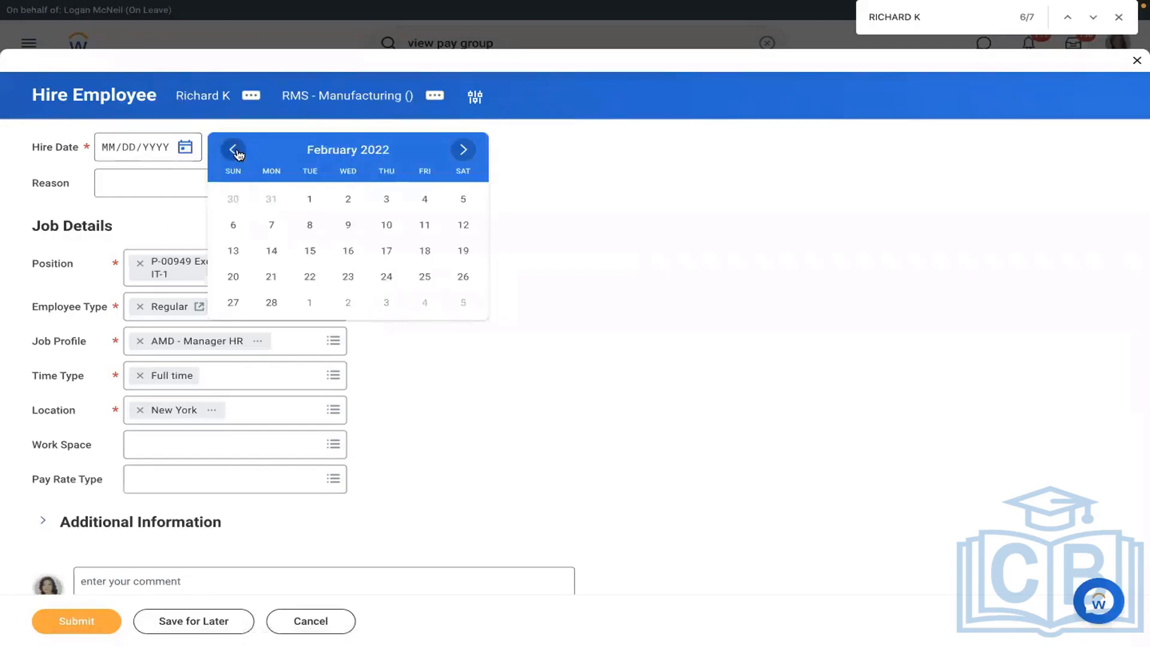
click(233, 149)
click(271, 224)
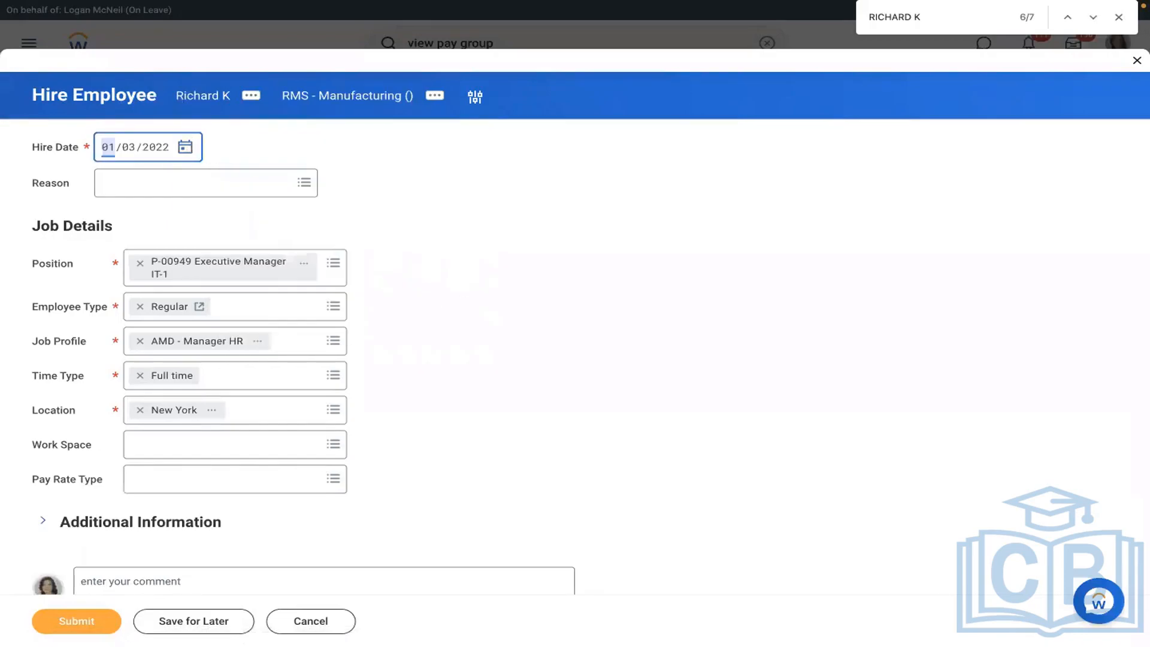
click(111, 618)
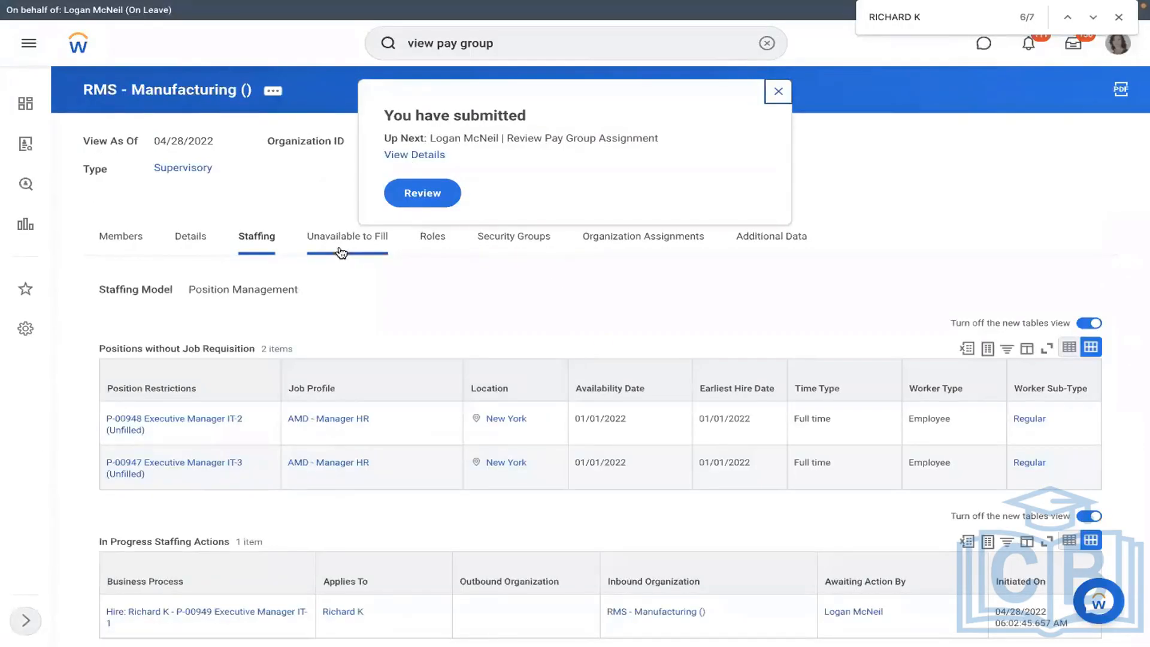
- Review and approve the RMS - Monthly PYG pay group assignment, then expand the event details
click(426, 196)
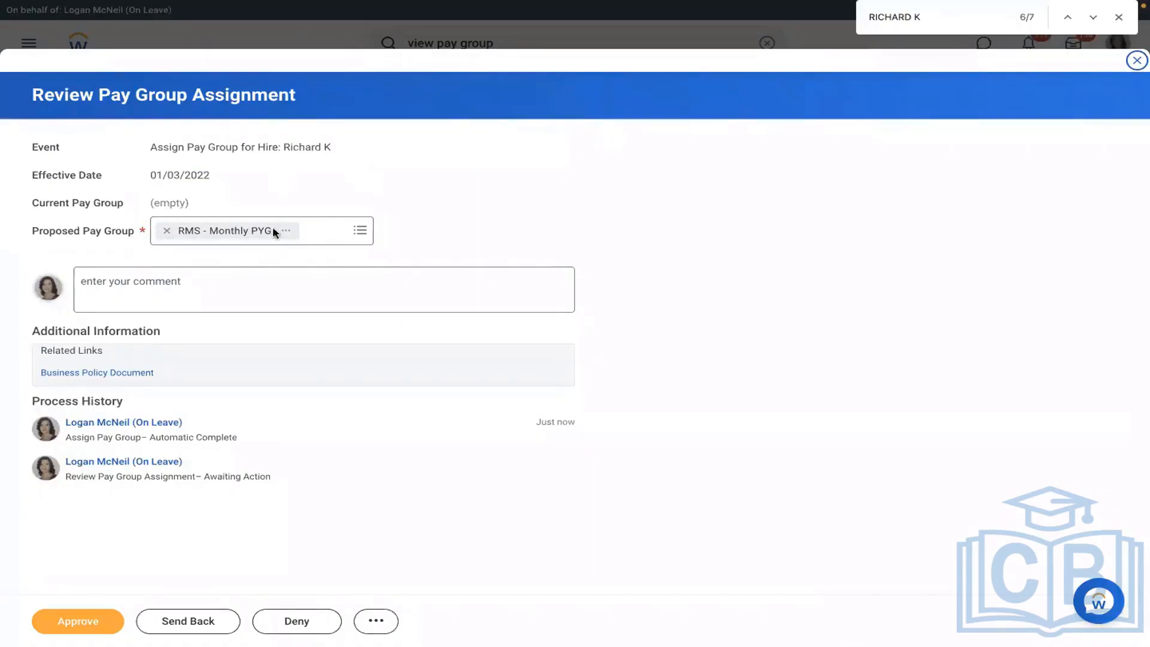
click(358, 233)
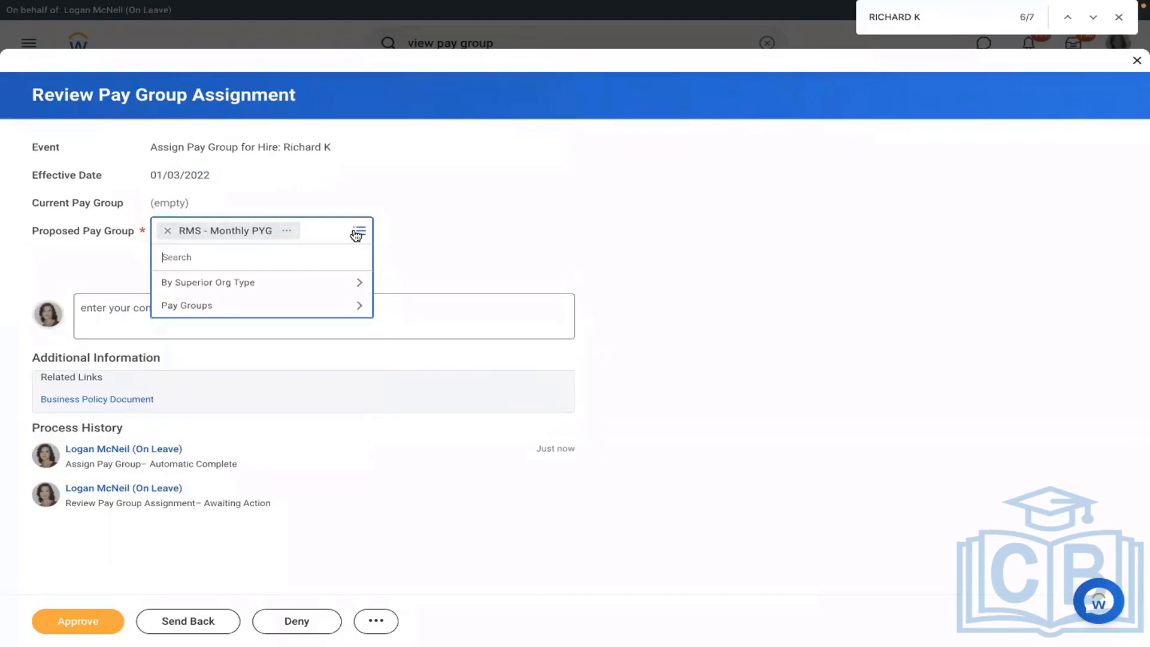
click(454, 210)
click(68, 626)
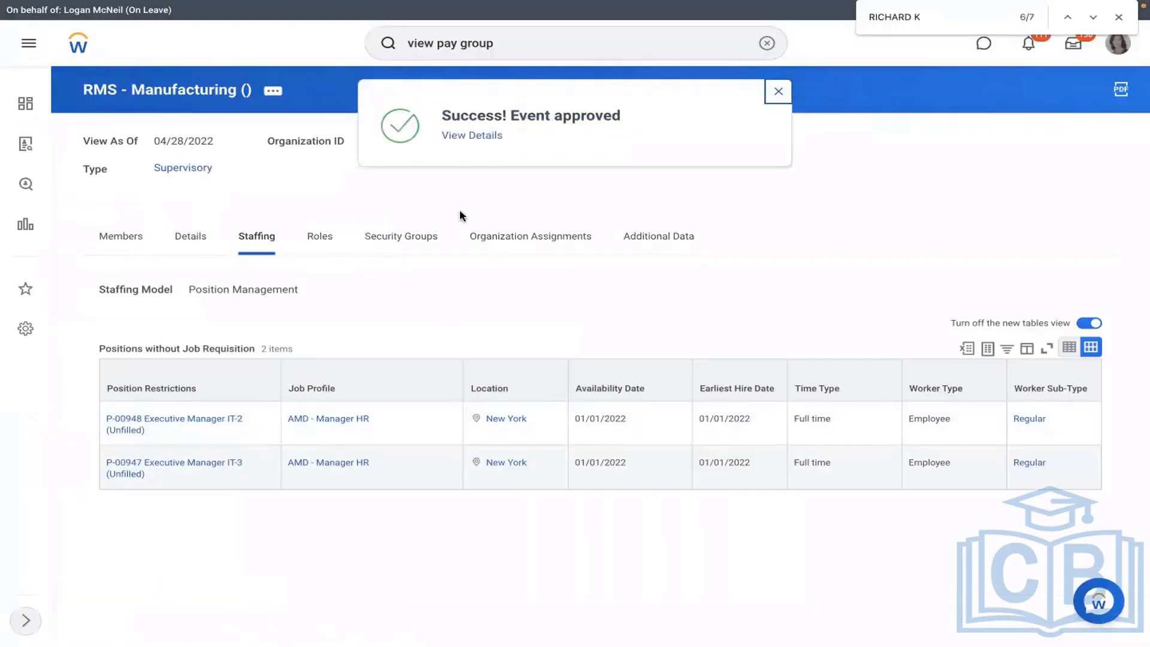
click(454, 136)
click(180, 214)
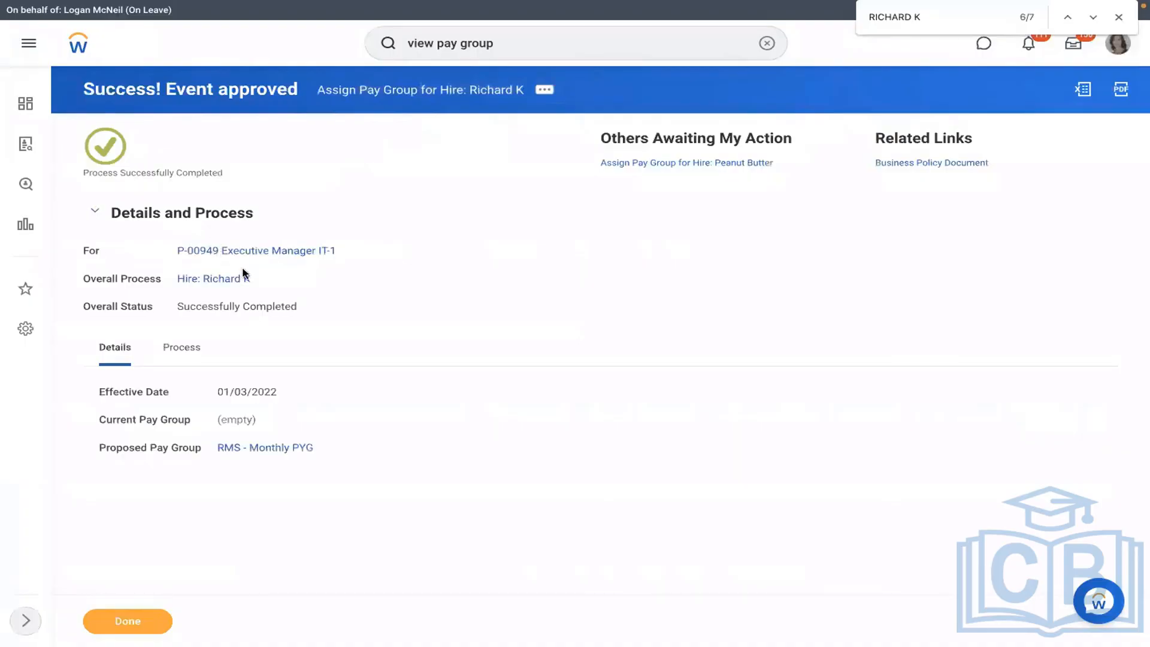
click(263, 455)
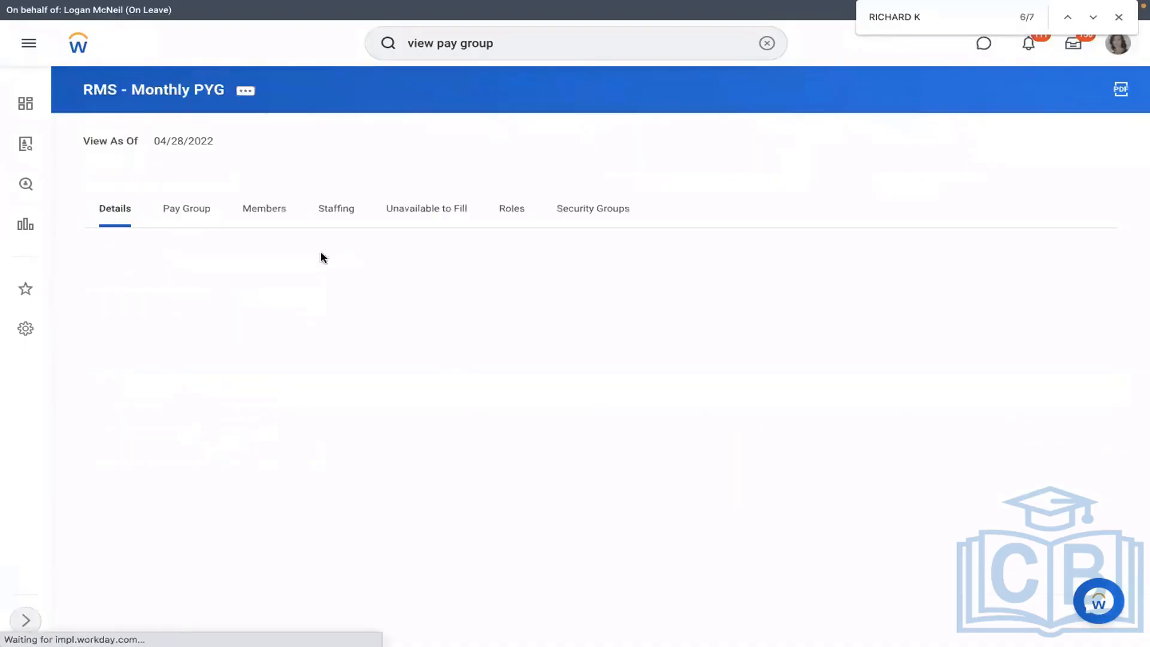
click(267, 226)
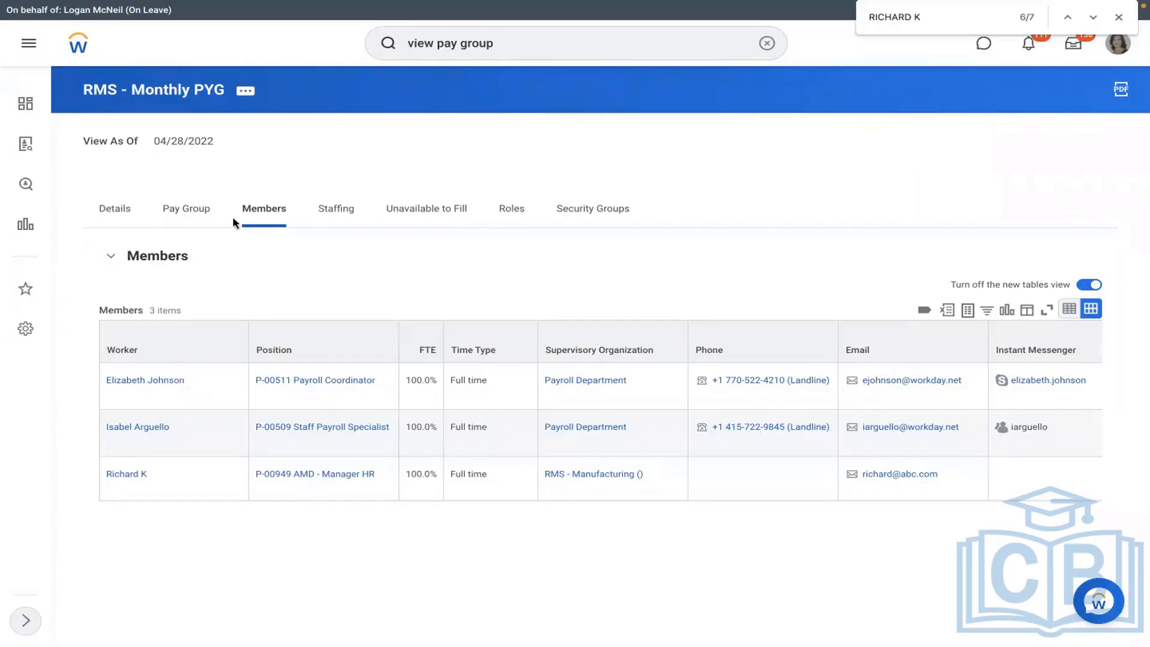
click(202, 210)
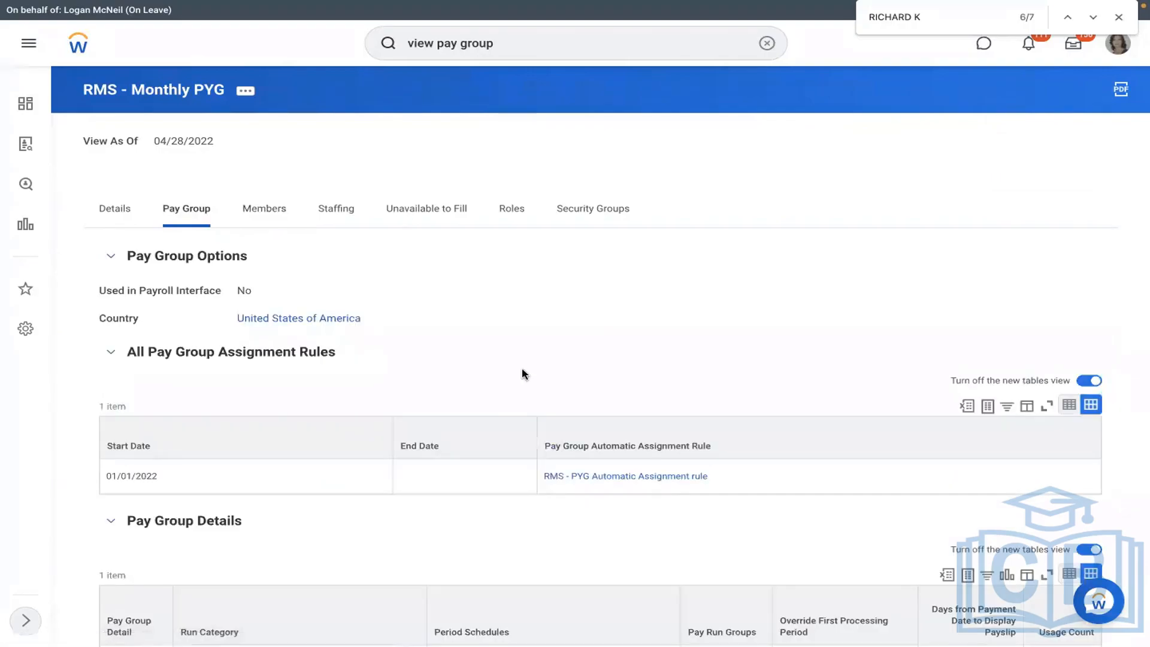
click(573, 475)
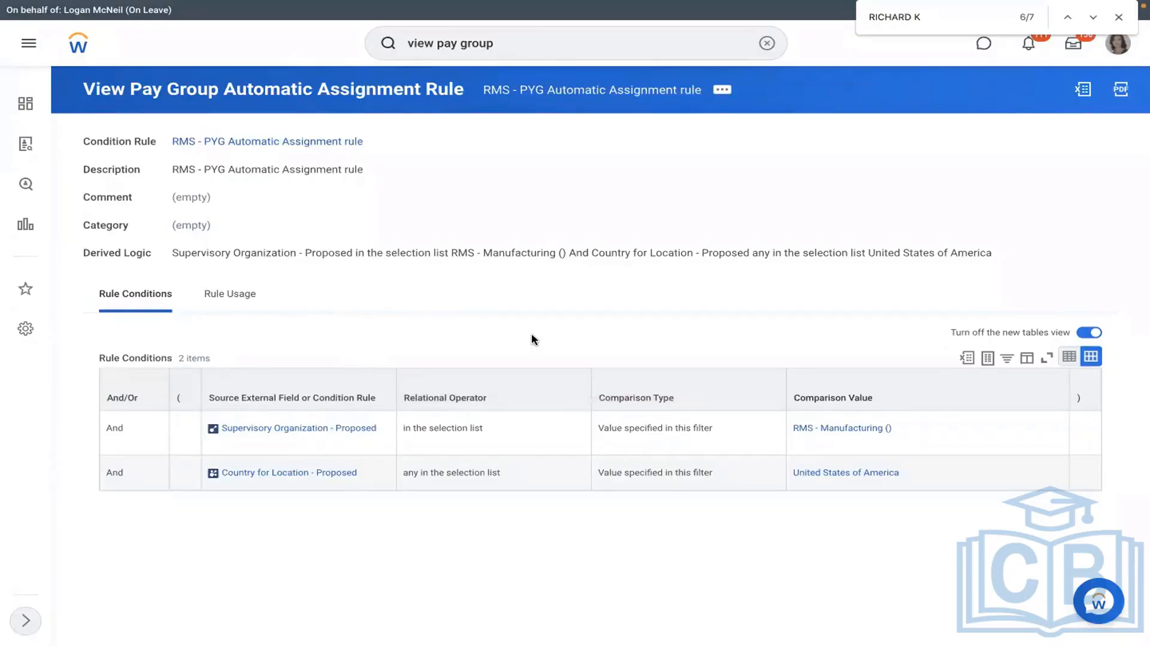
- Start a Test of the pay group automatic assignment rule
click(723, 92)
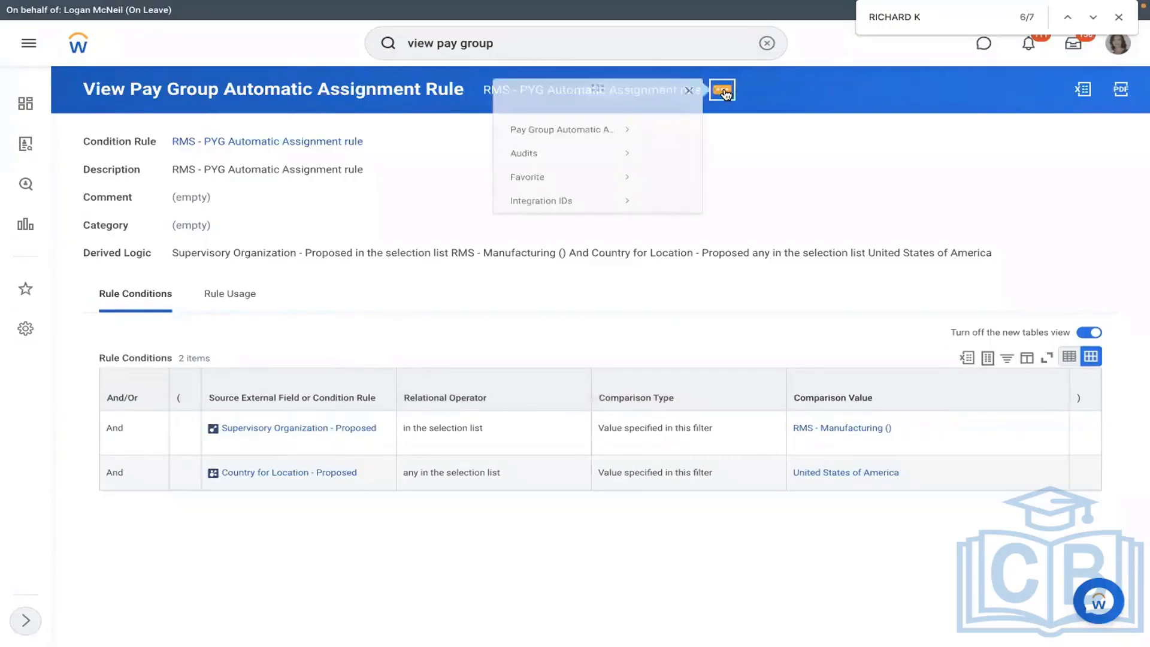
mouse_move(97, 146)
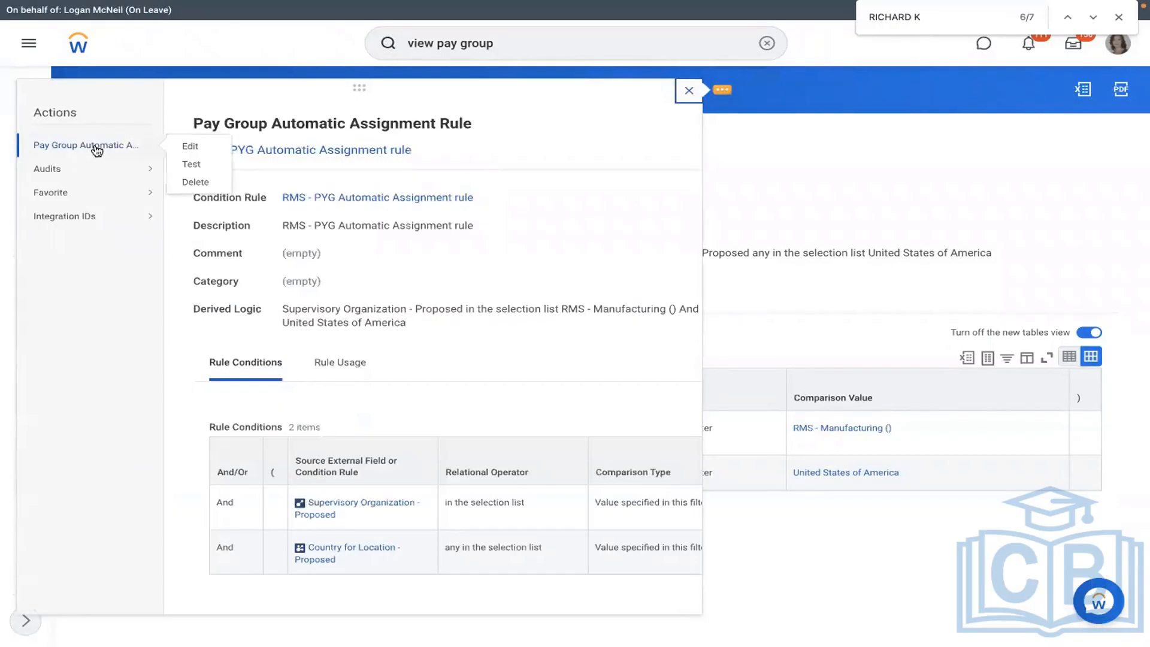
click(186, 171)
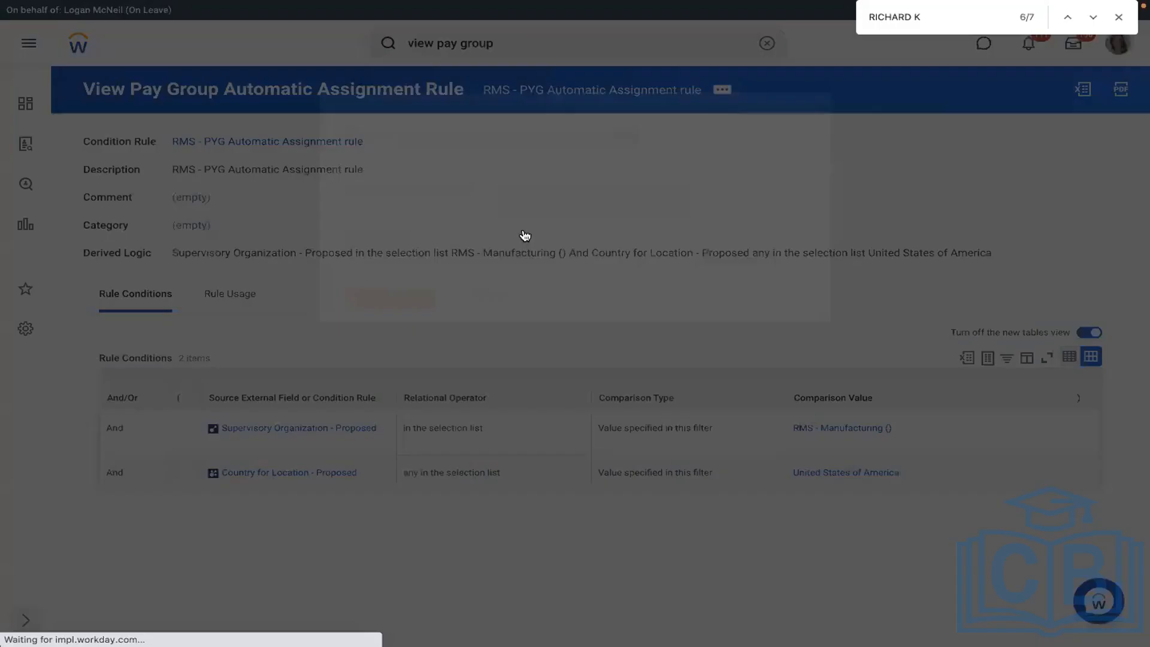
click(535, 230)
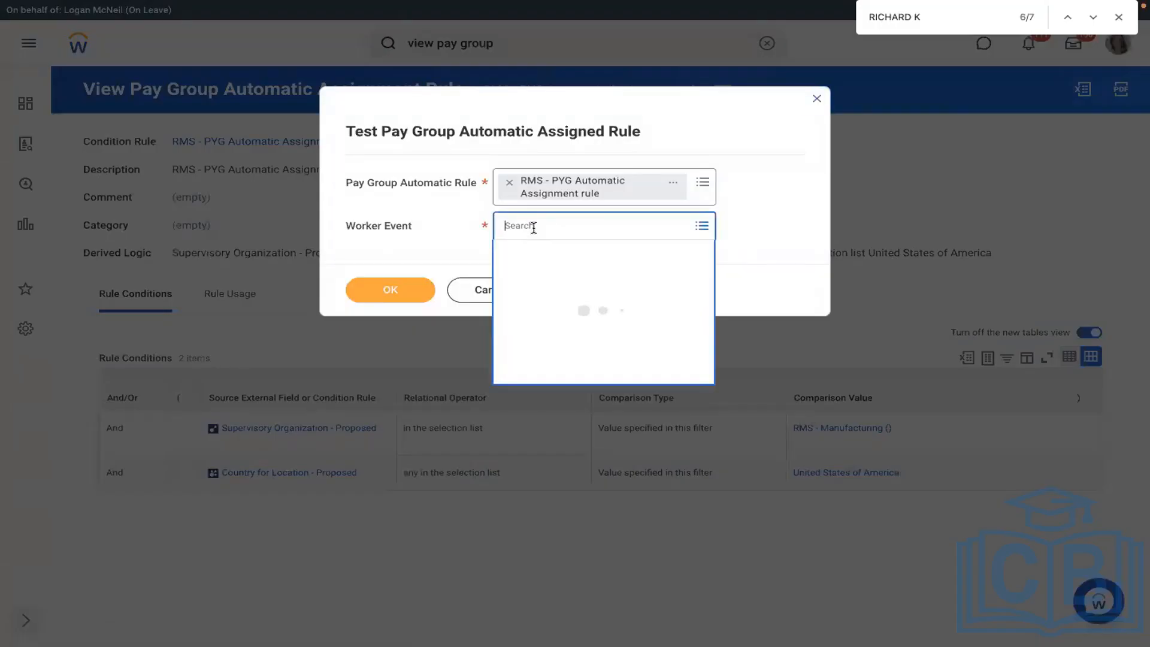
text(RICHARD)
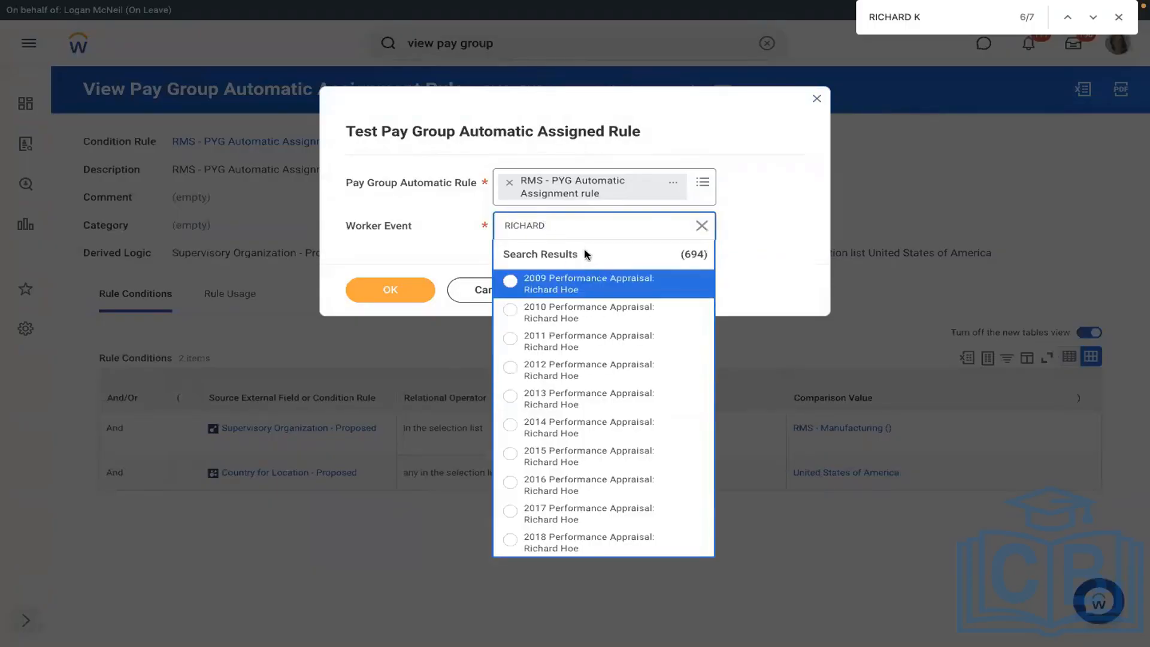
click(573, 231)
text(K)
key(Return)
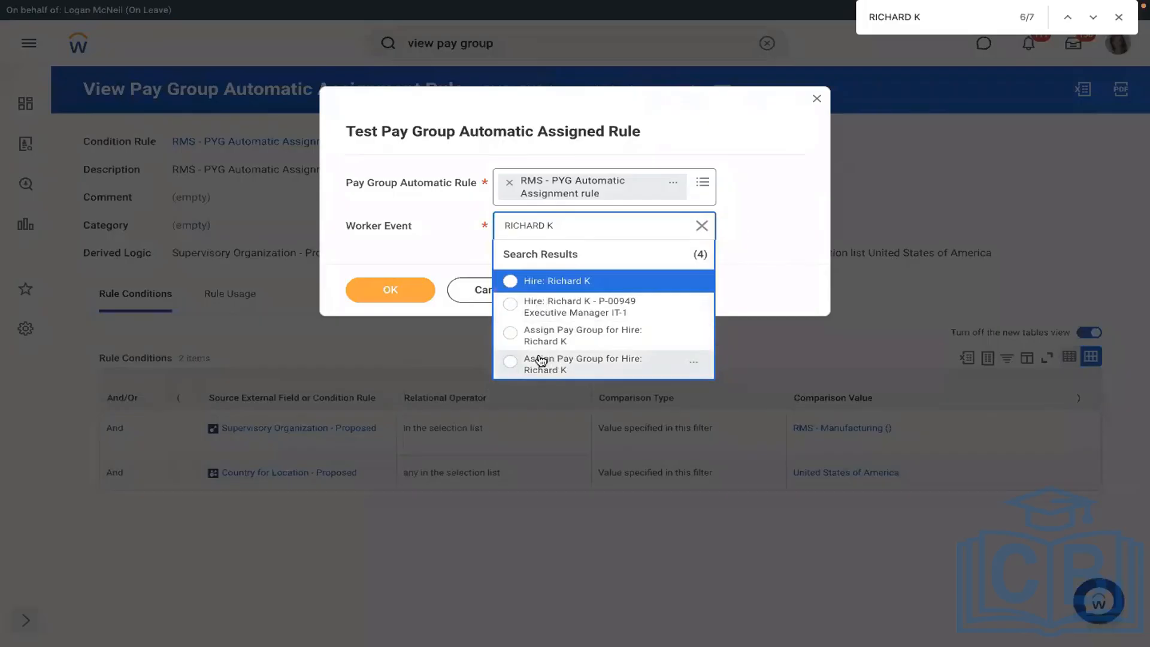
click(599, 341)
click(390, 290)
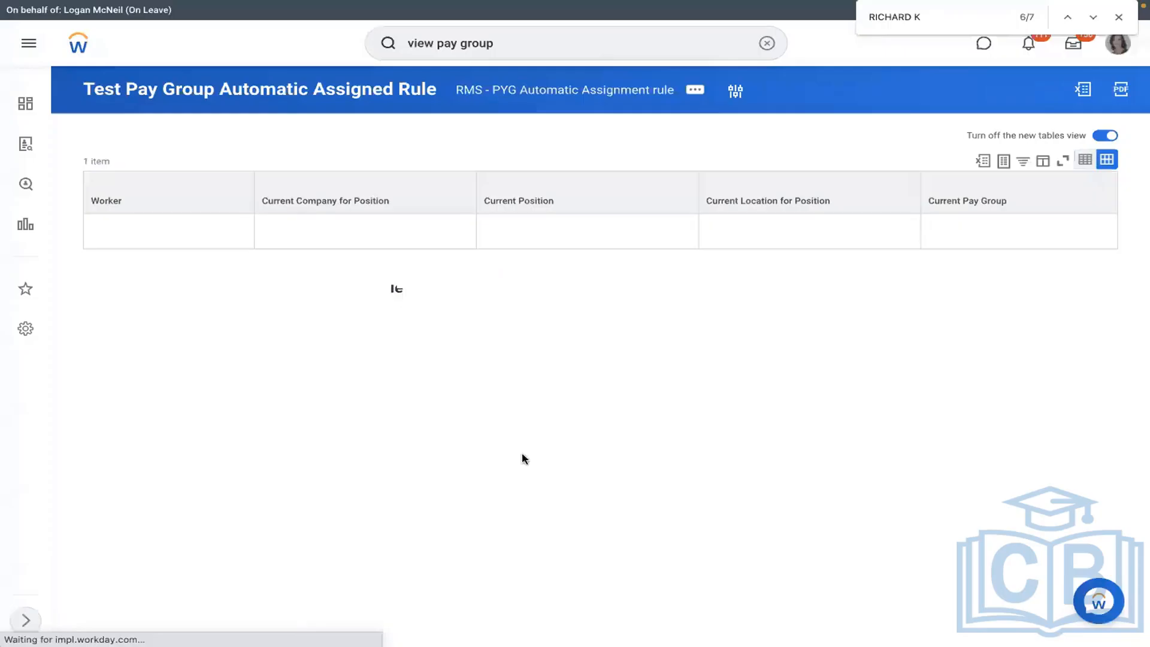
drag(495, 506, 466, 507)
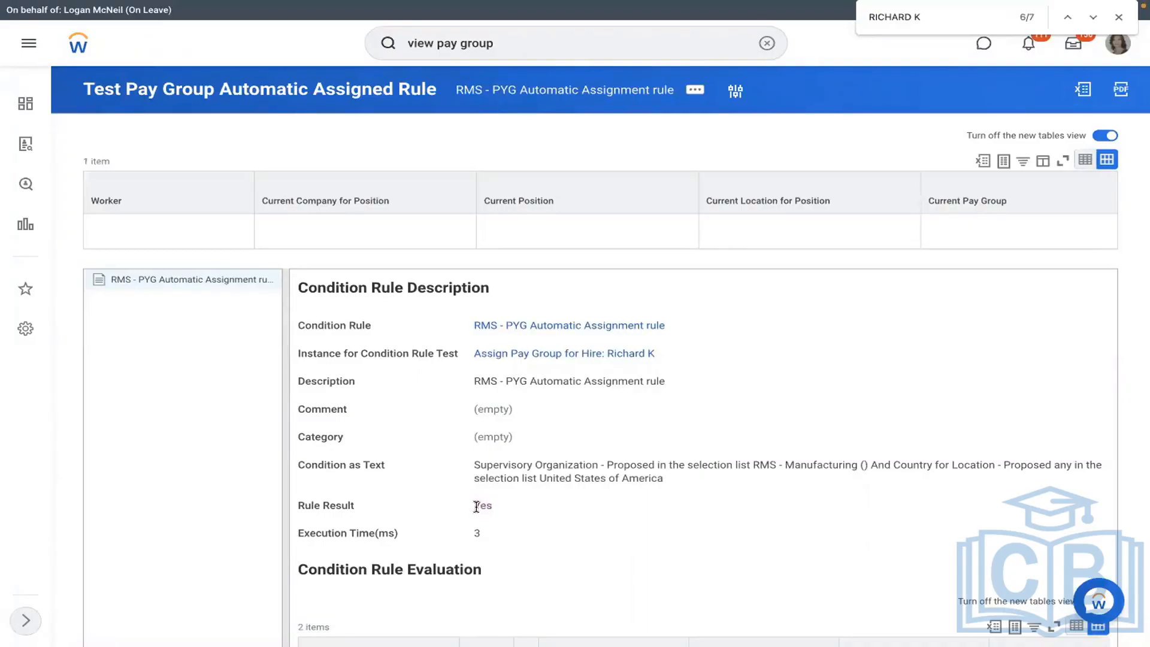
click(527, 324)
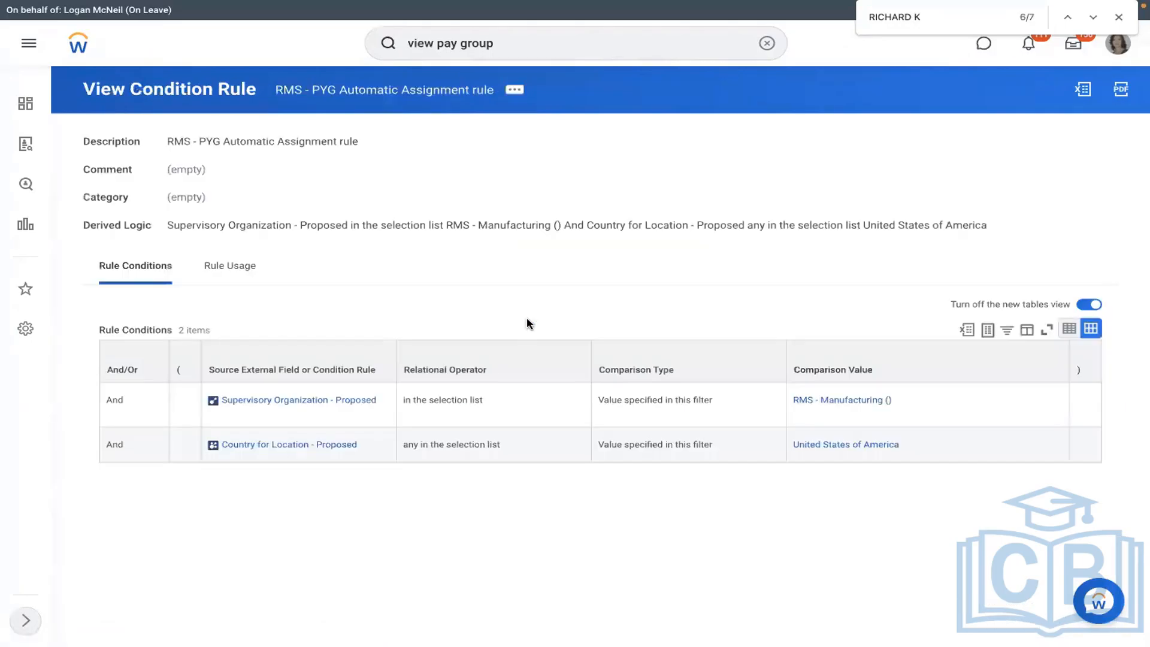